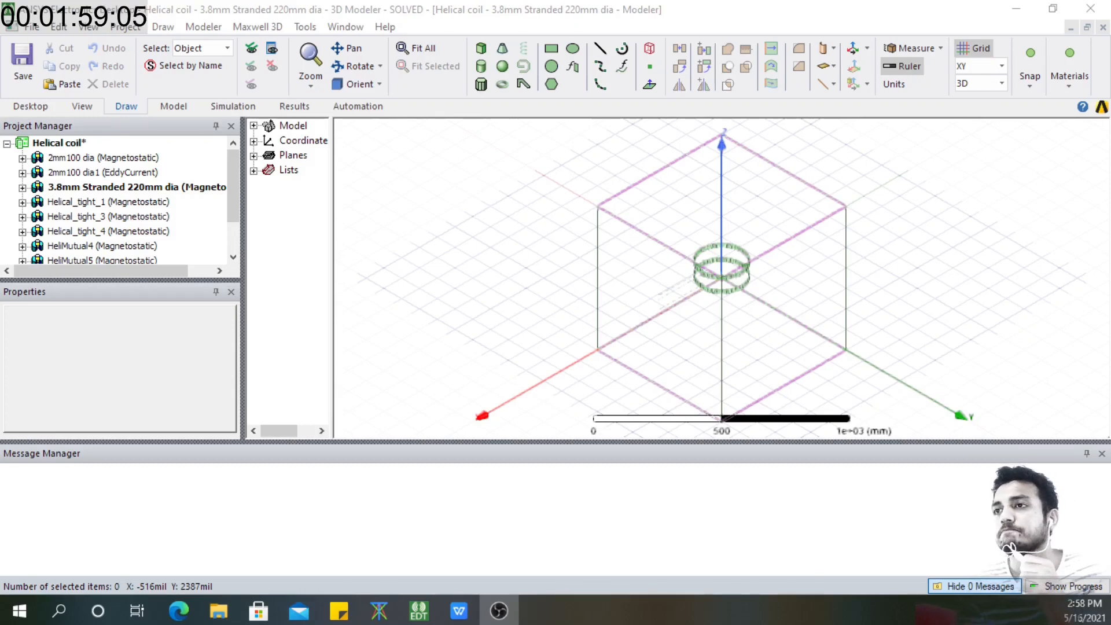
# Insert a new Twin Builder design into the Helical coil project
pyautogui.click(238, 167)
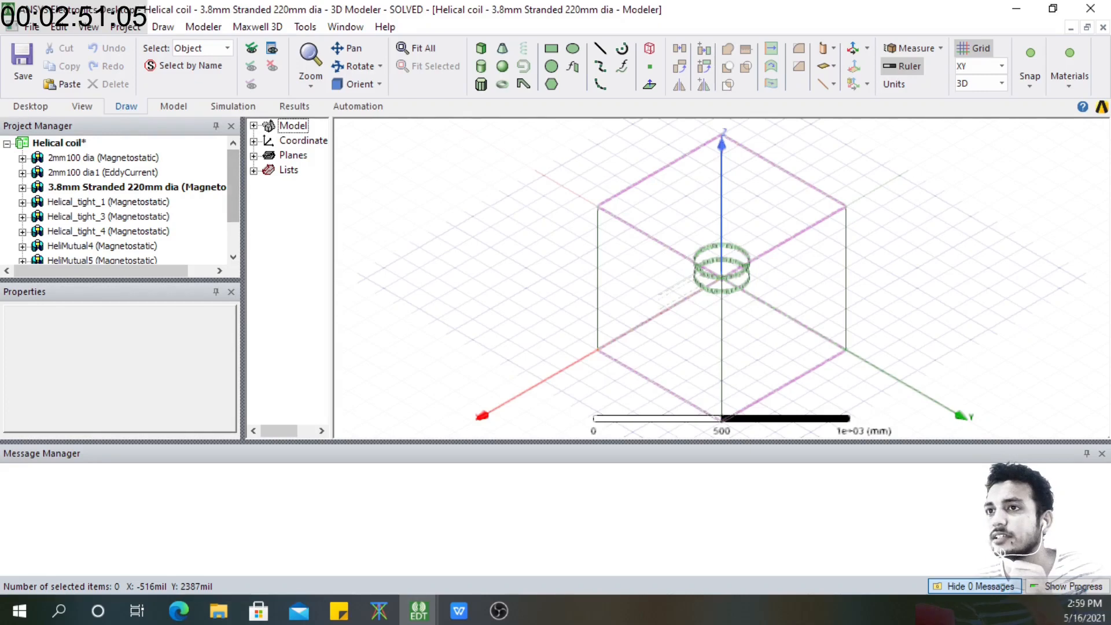
pyautogui.click(66, 147)
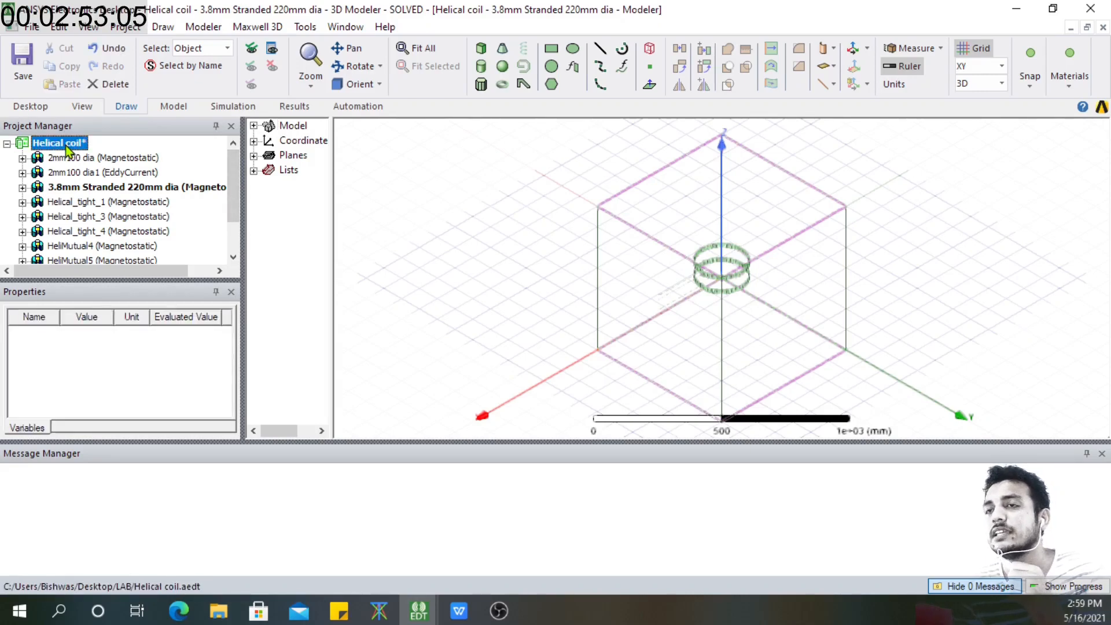
pyautogui.rightClick(66, 148)
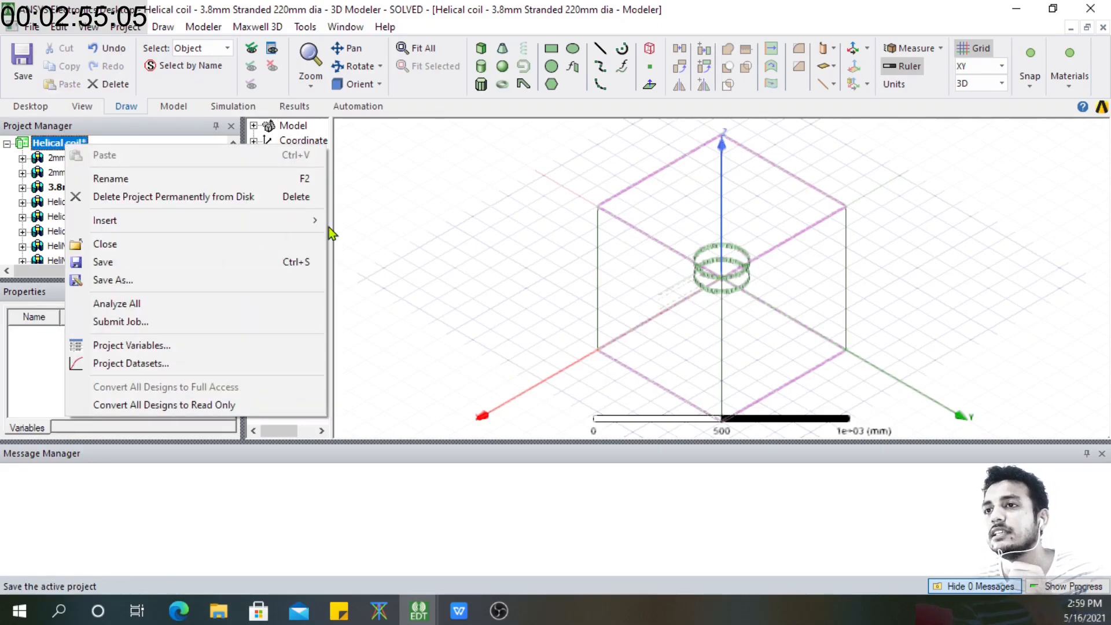
pyautogui.moveTo(294, 221)
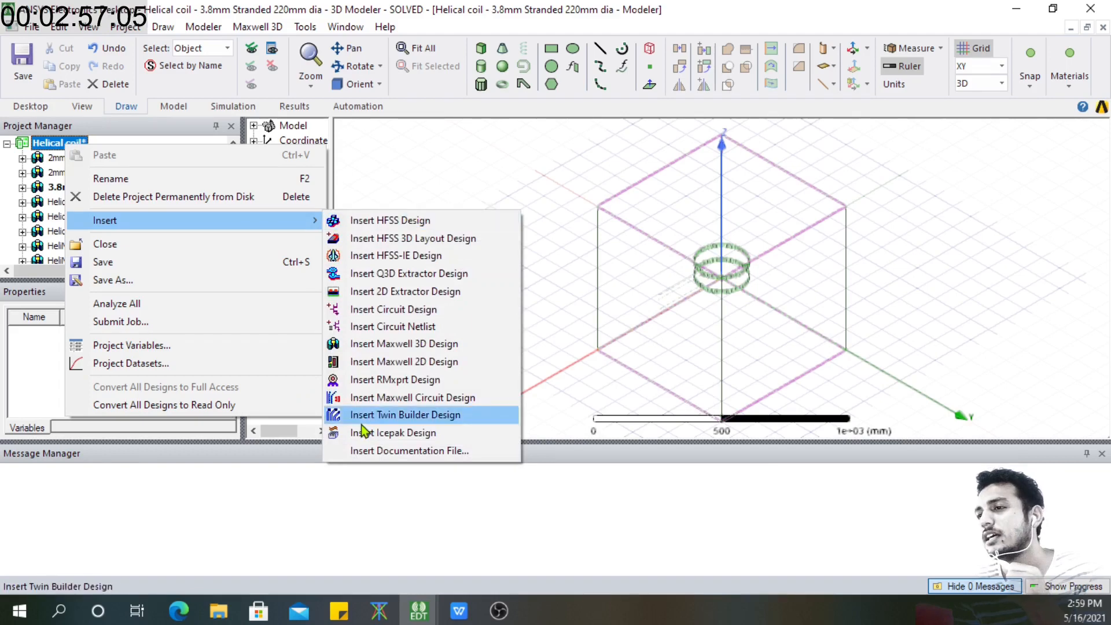
pyautogui.click(398, 421)
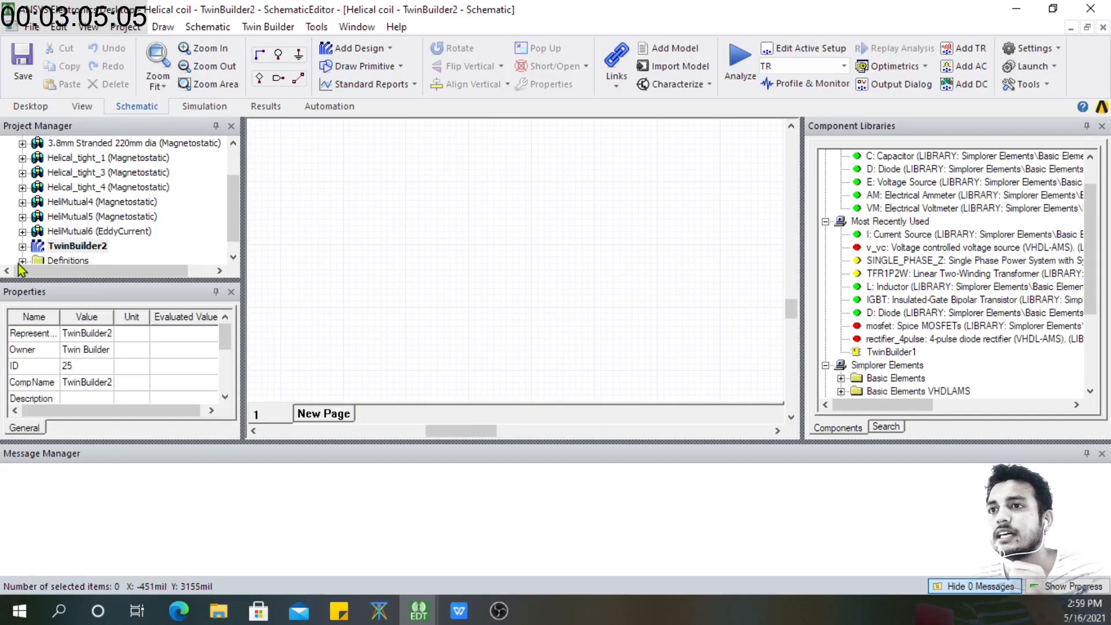
# Rename the newly inserted TwinBuilder2 design as tutorial
pyautogui.click(65, 245)
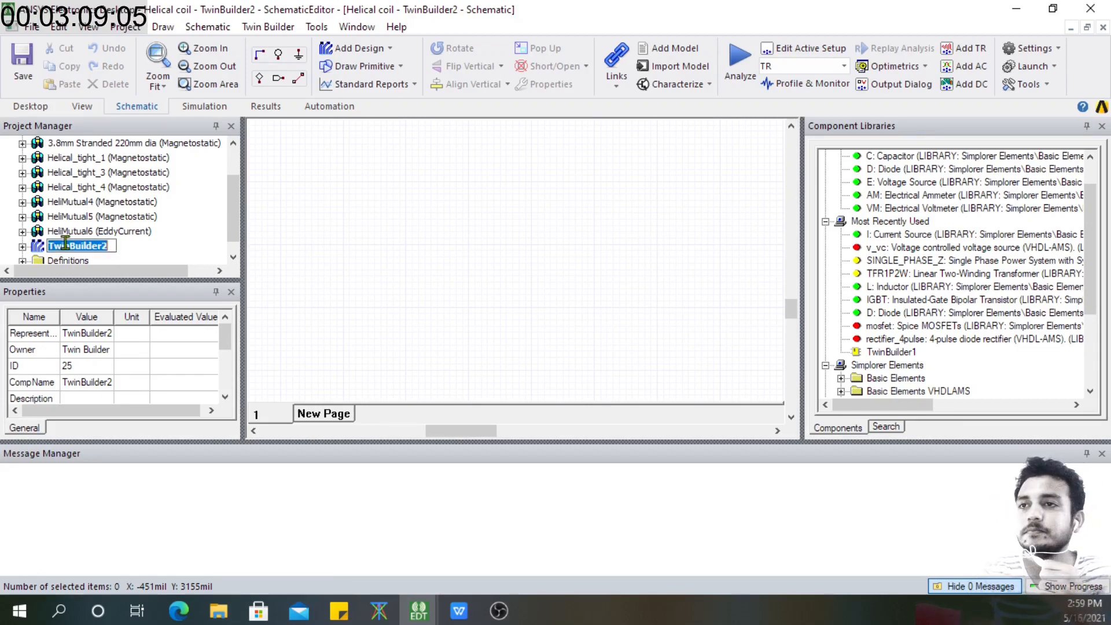
pyautogui.write('tut')
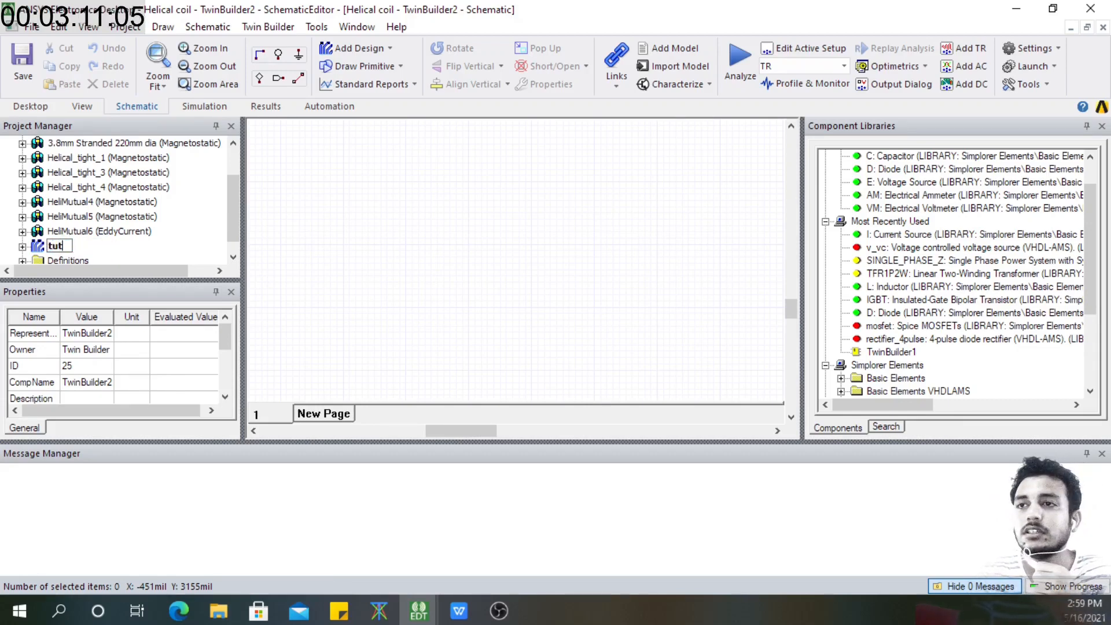
pyautogui.write('orial')
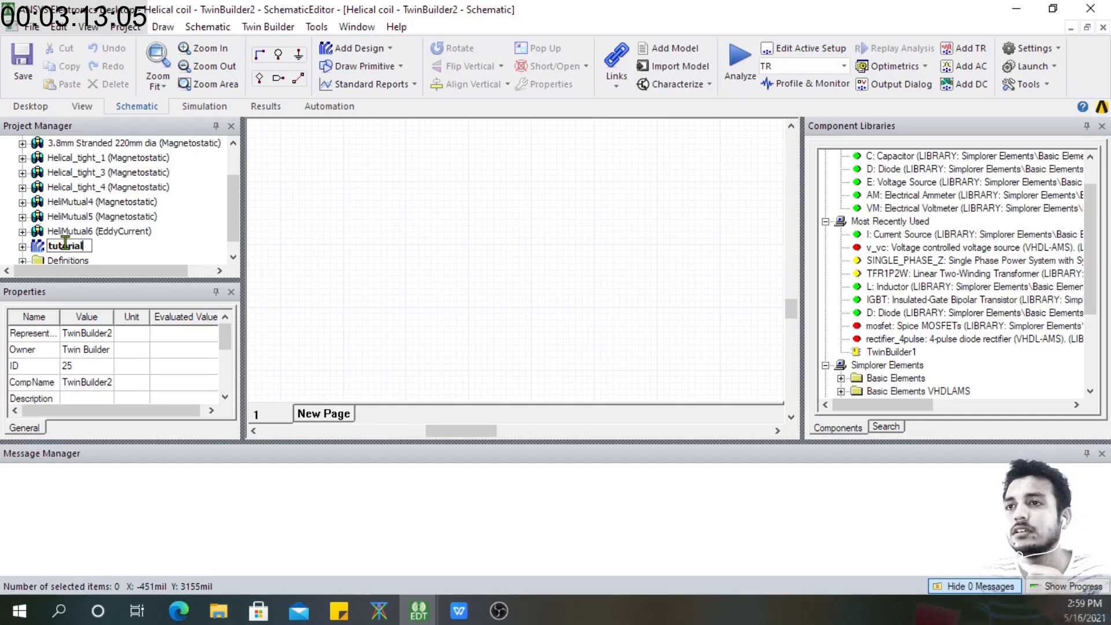
pyautogui.press('Return')
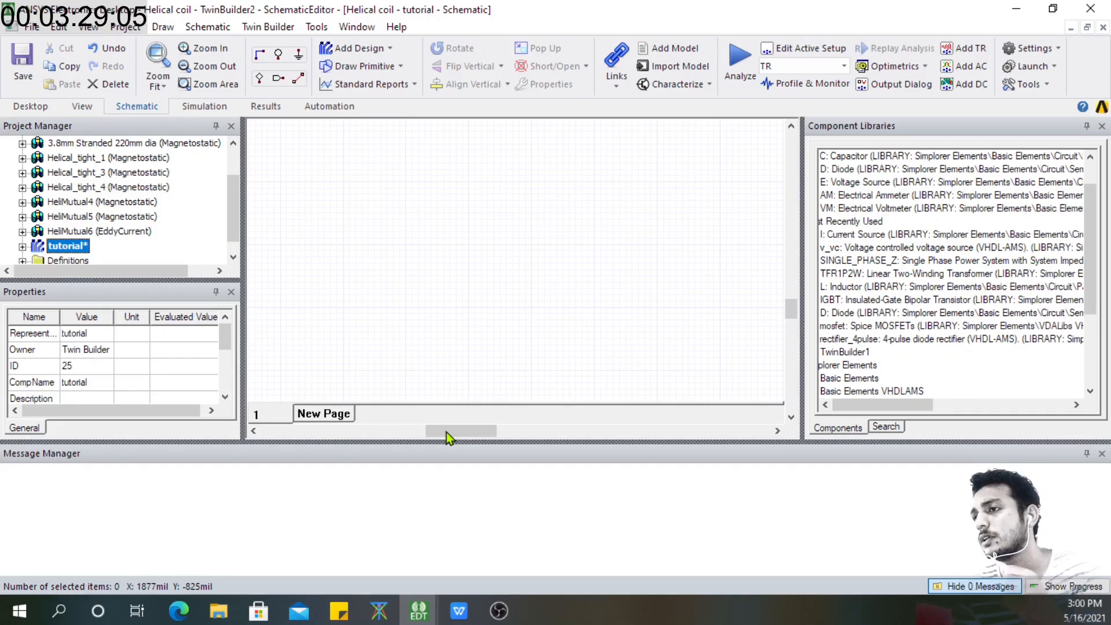
# Hide the Component Libraries window and show it again beside the schematic
pyautogui.moveTo(446, 432); pyautogui.dragTo(280, 433)
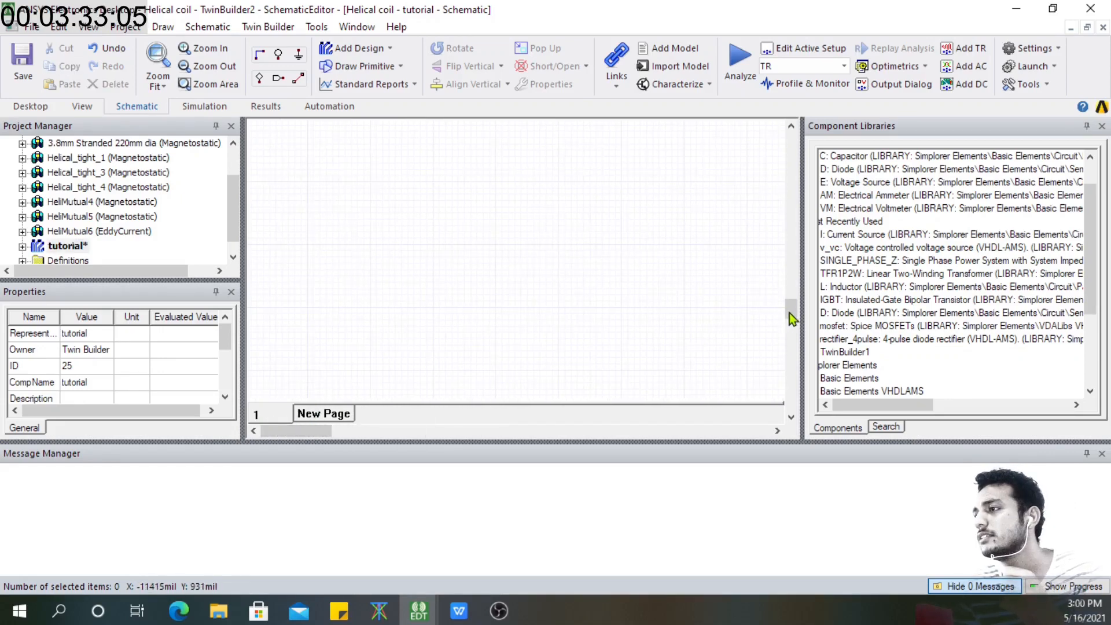
pyautogui.moveTo(790, 312); pyautogui.dragTo(792, 147)
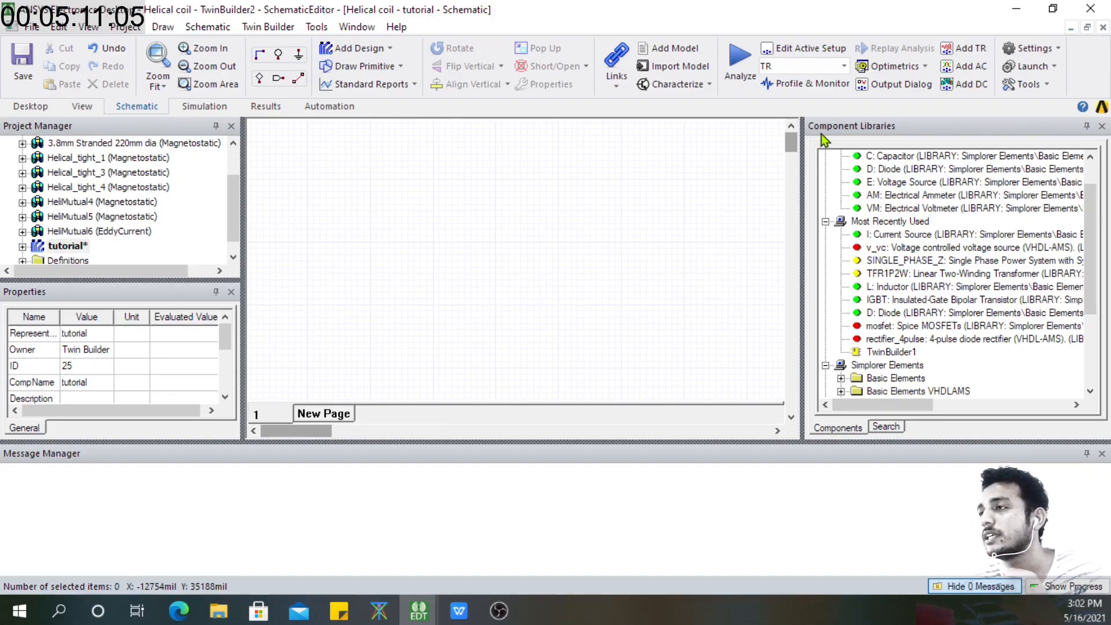
pyautogui.click(88, 27)
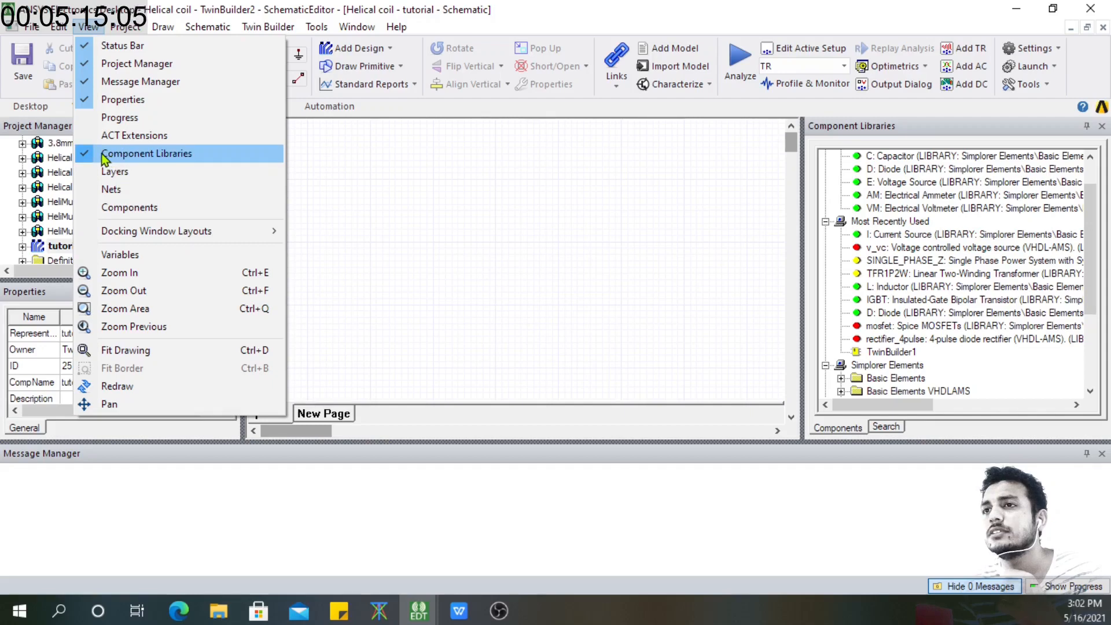
pyautogui.click(169, 154)
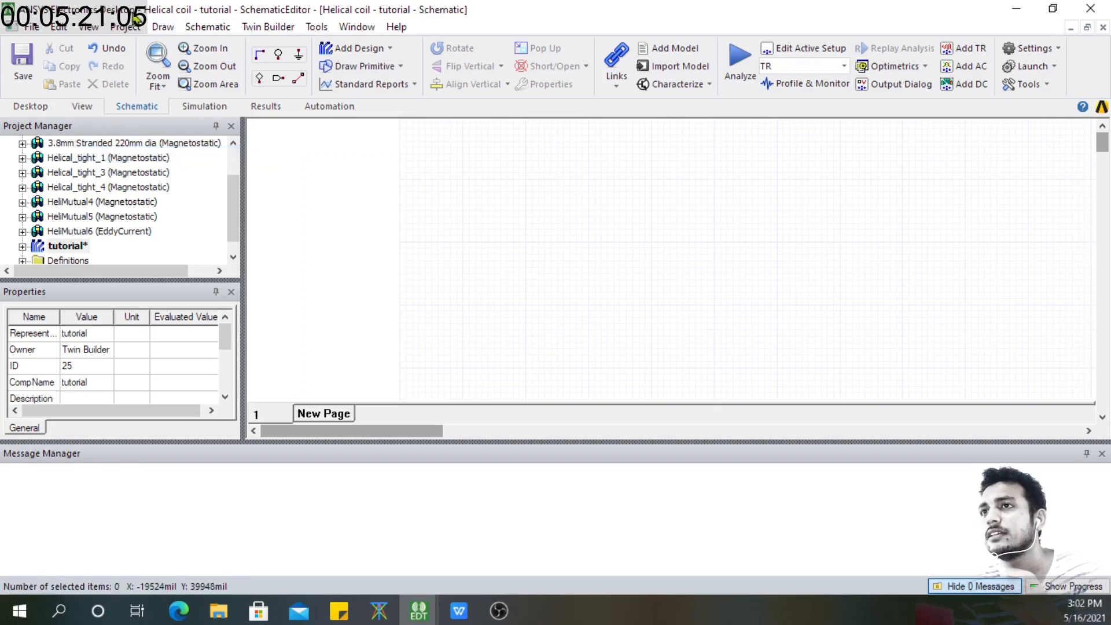
pyautogui.click(88, 27)
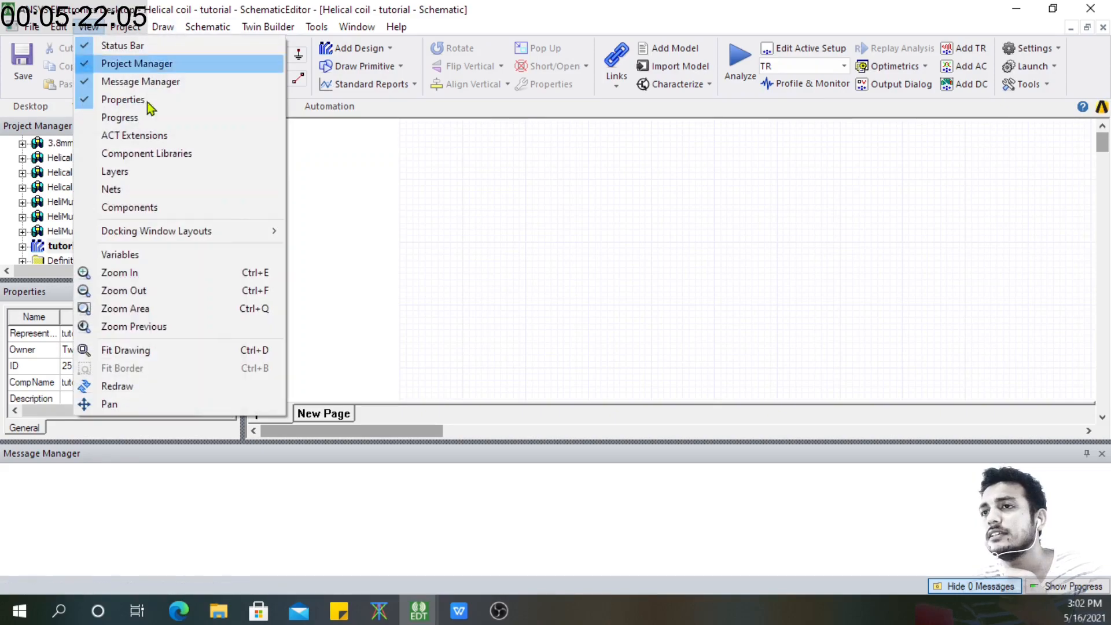
pyautogui.click(132, 154)
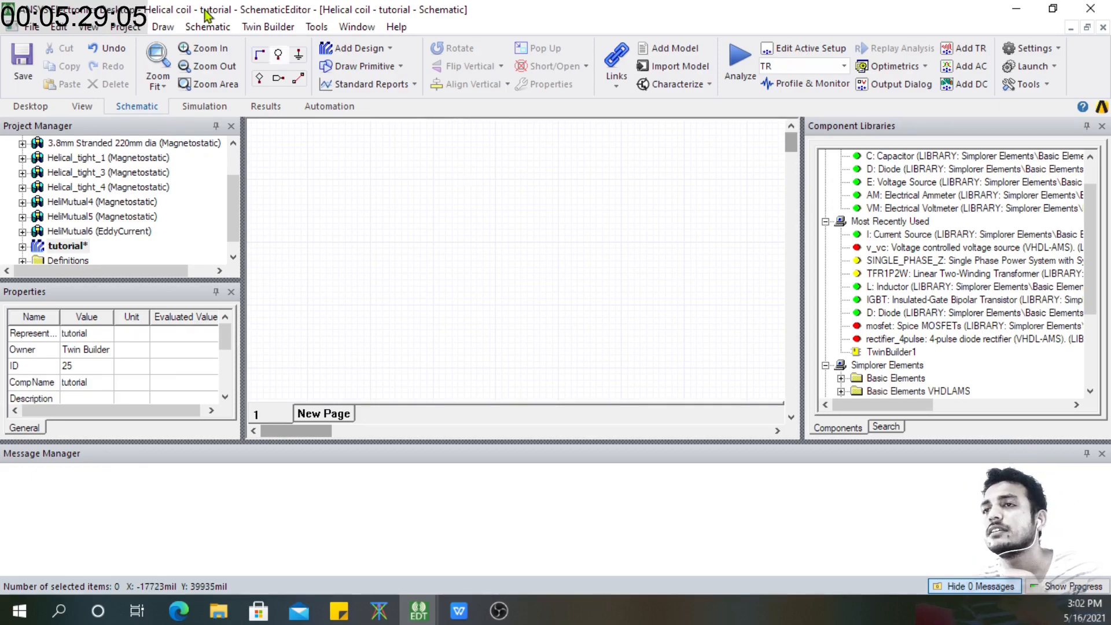
pyautogui.click(98, 29)
pyautogui.click(125, 27)
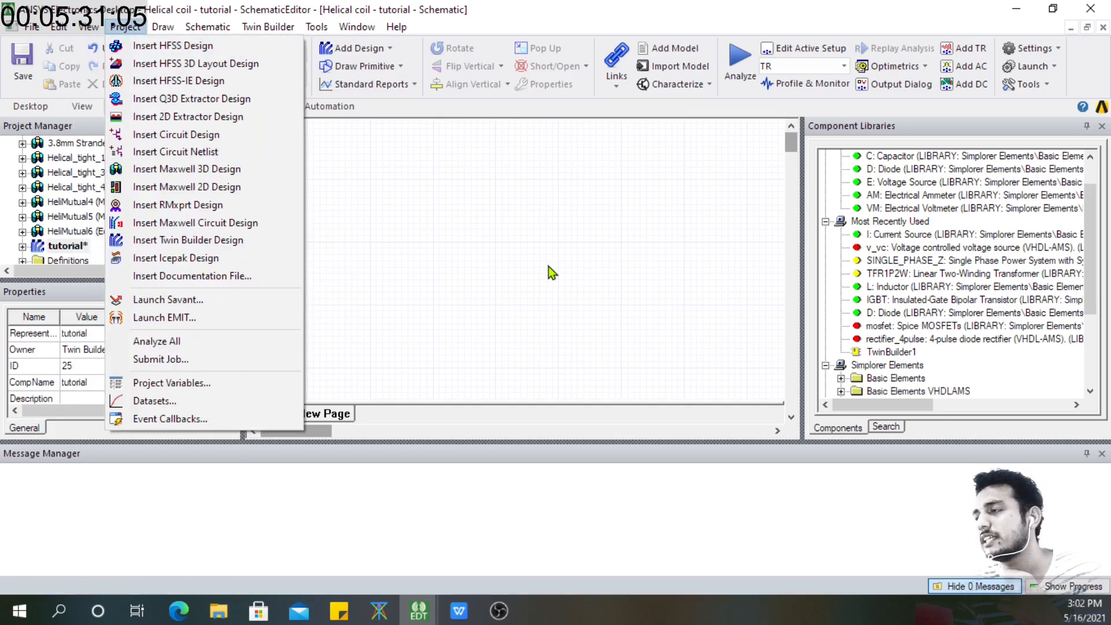
pyautogui.click(874, 408)
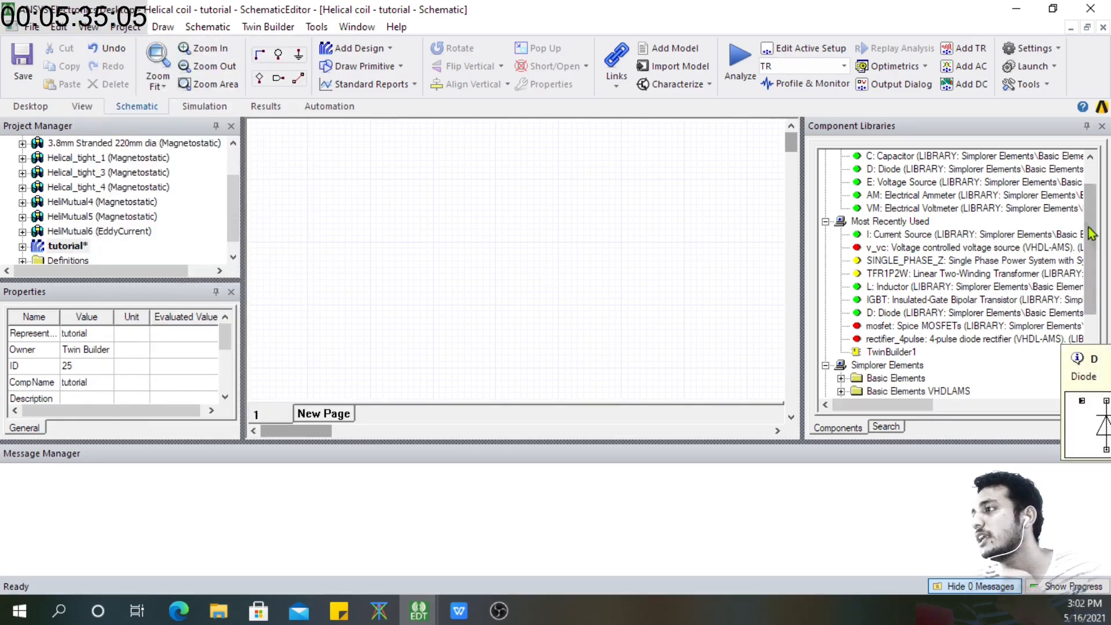
# Examine the library's favorite and recently used components, plus the passive elements and sources in the Circuit group of Basic Elements
pyautogui.scroll(1, 1092, 233)
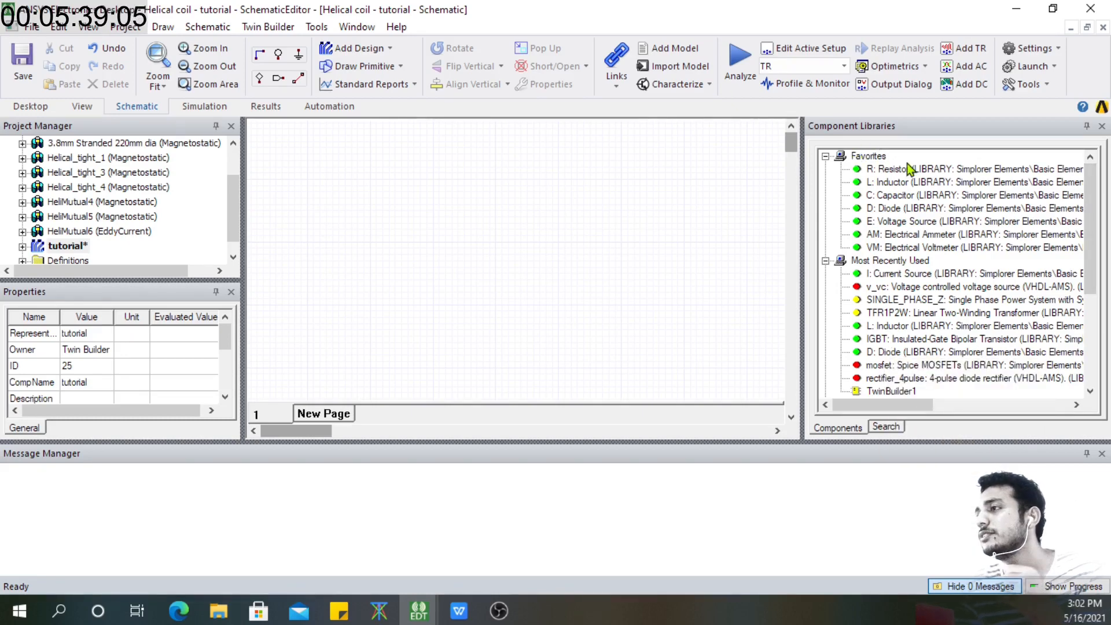
pyautogui.moveTo(877, 241)
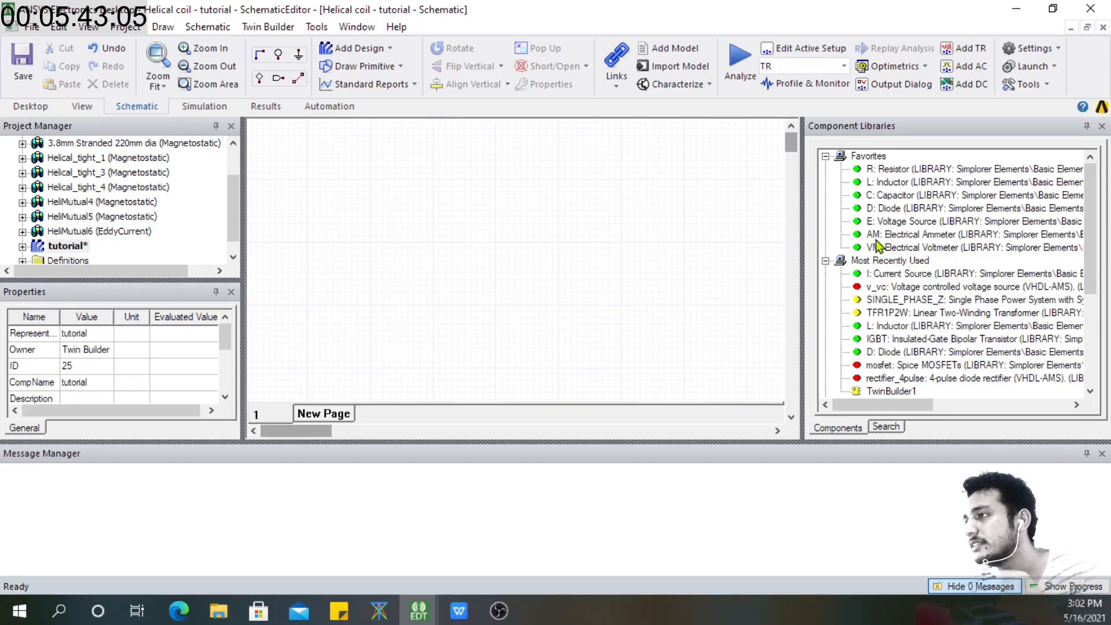
pyautogui.moveTo(1093, 210); pyautogui.dragTo(1093, 237)
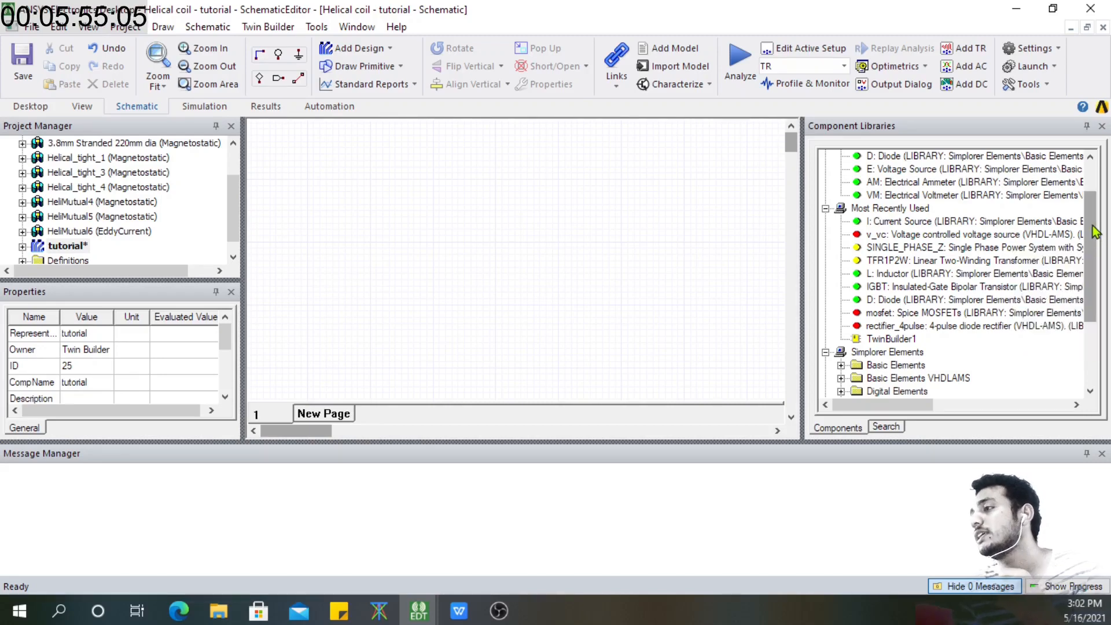
pyautogui.moveTo(1096, 232); pyautogui.dragTo(1096, 251)
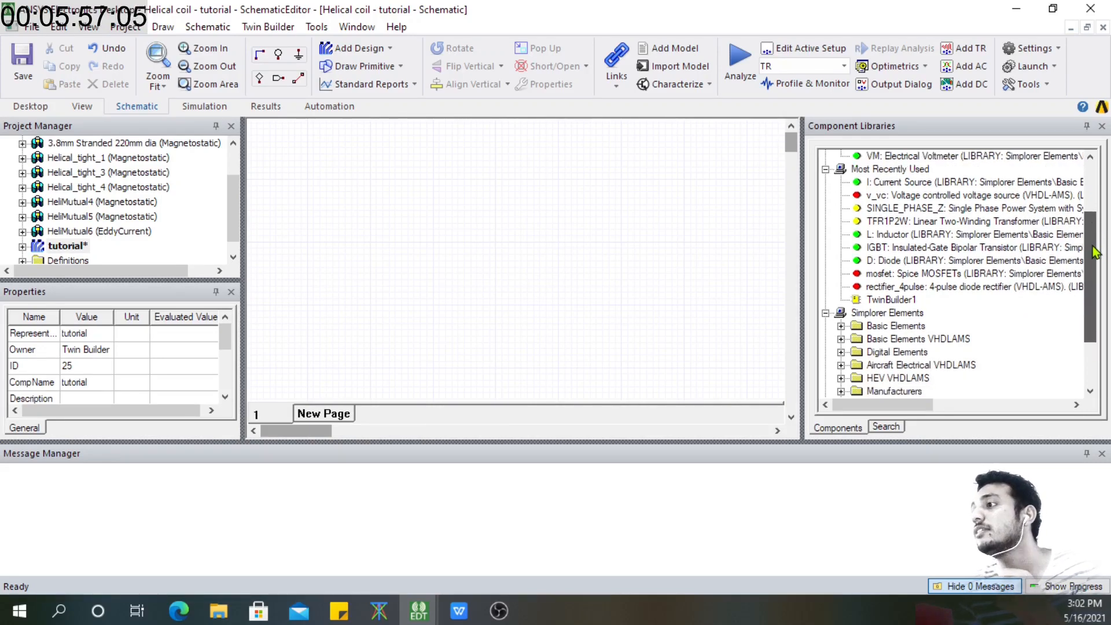
pyautogui.click(842, 325)
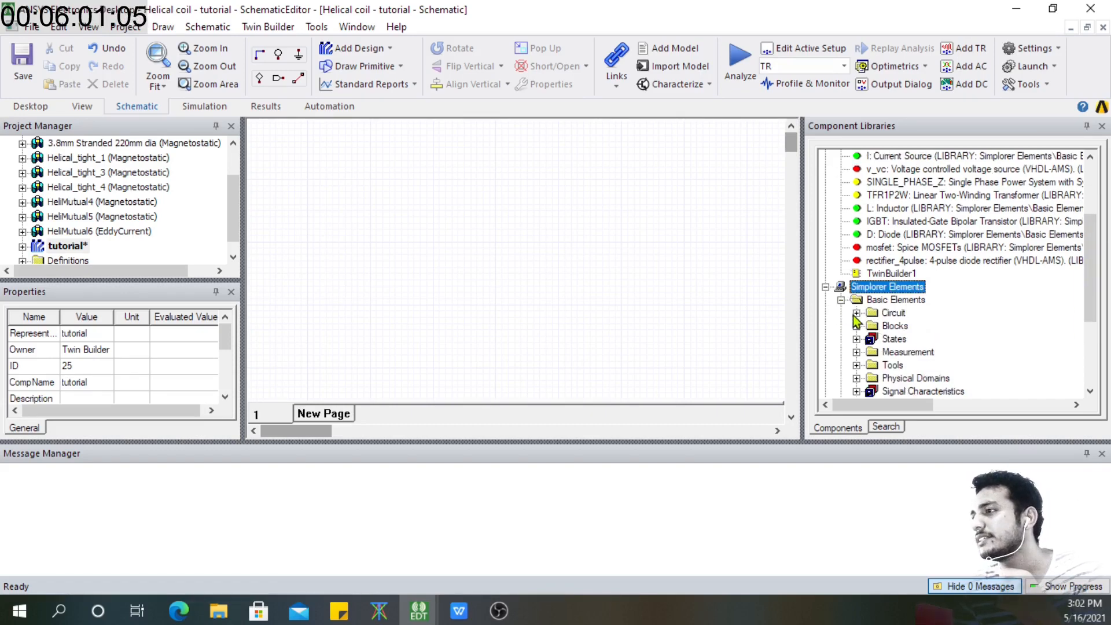
pyautogui.click(855, 316)
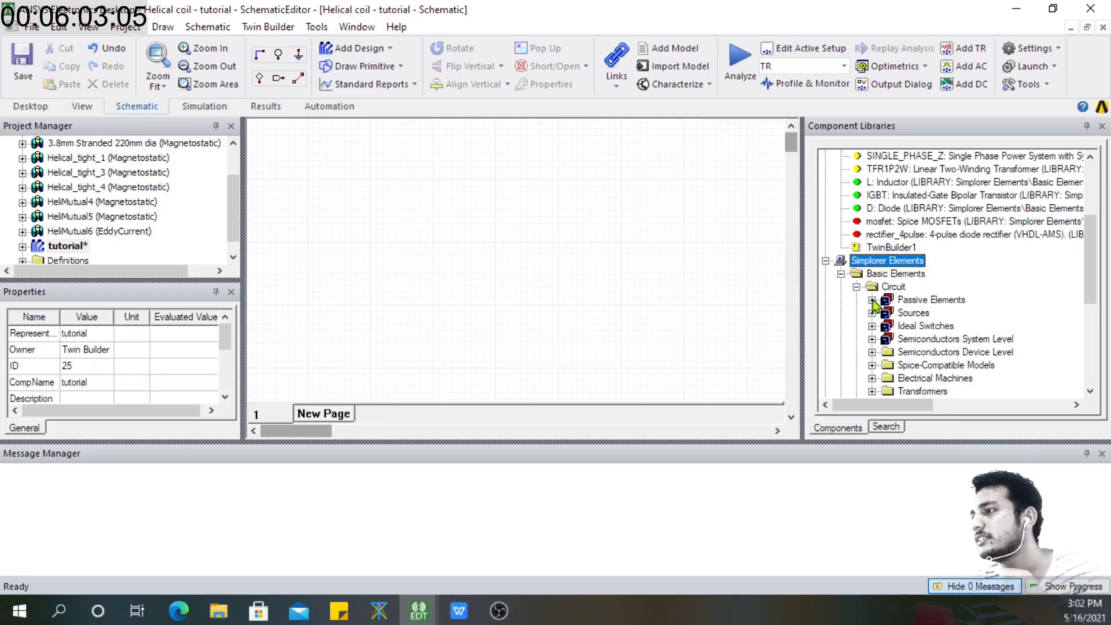
pyautogui.click(873, 300)
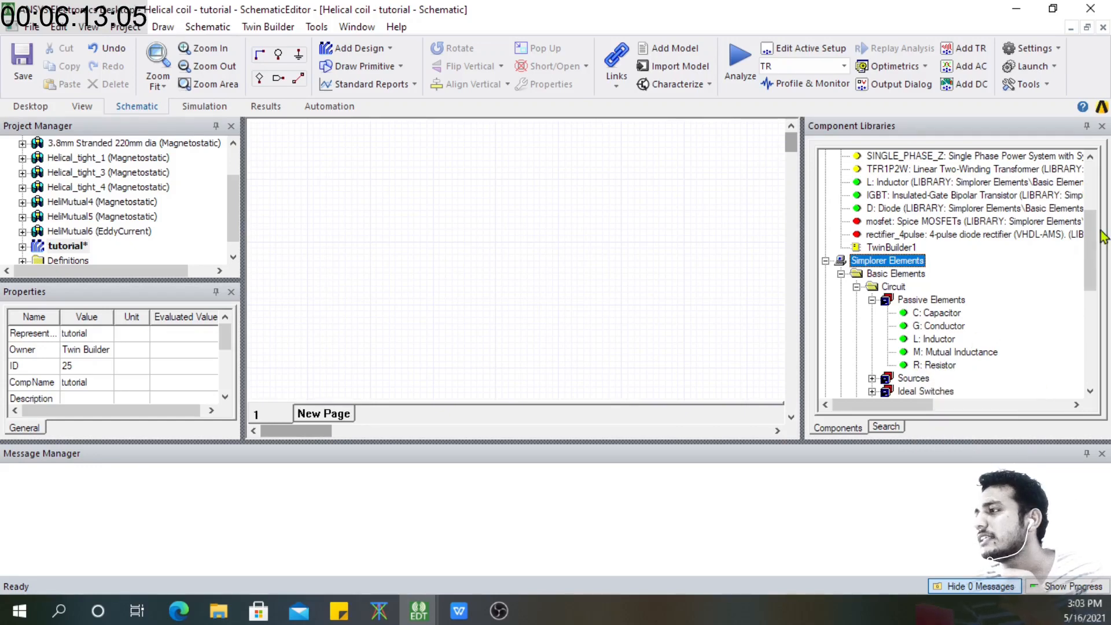
pyautogui.moveTo(1092, 242); pyautogui.dragTo(1092, 271)
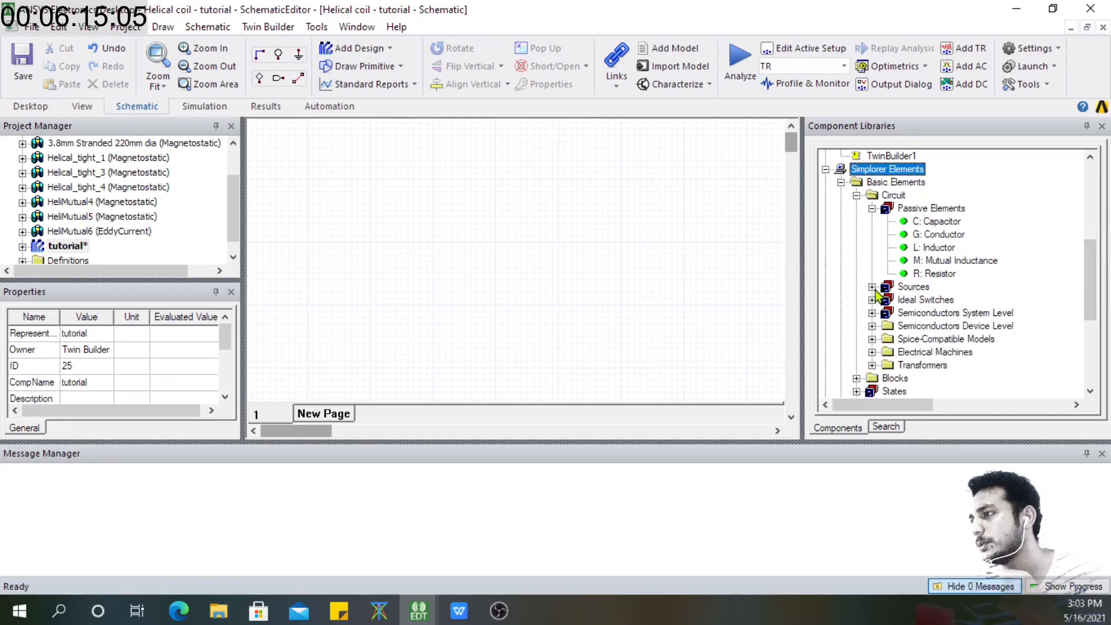
pyautogui.click(873, 288)
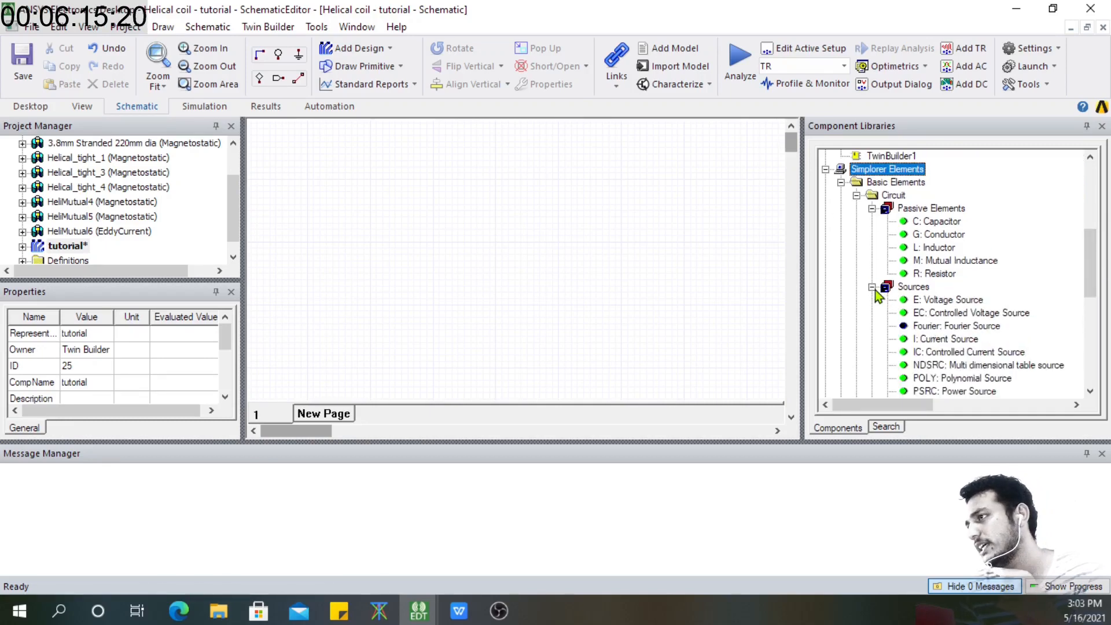
pyautogui.click(948, 301)
pyautogui.moveTo(1090, 242); pyautogui.dragTo(1093, 284)
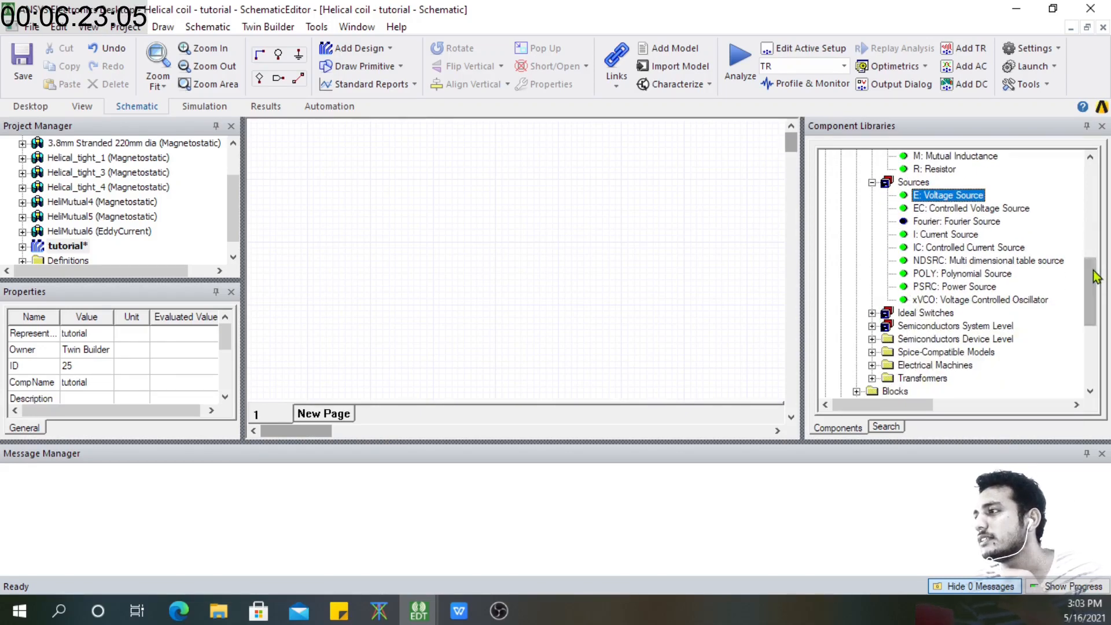
# Place a voltage source from the favorite components near the left edge of the schematic sheet
pyautogui.moveTo(1092, 273); pyautogui.dragTo(1093, 243)
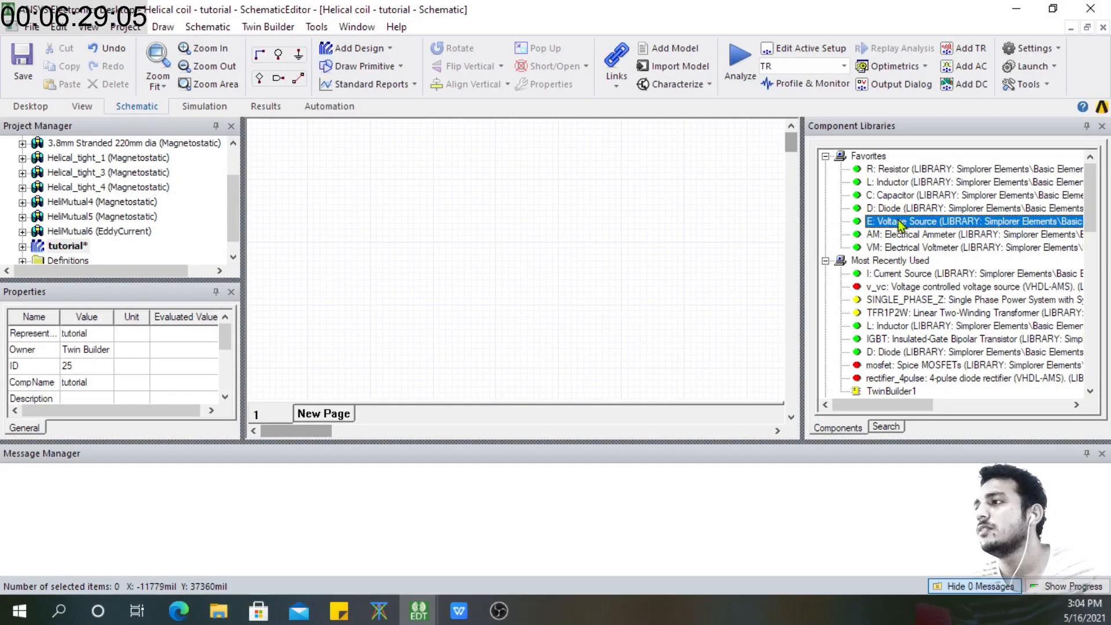
pyautogui.moveTo(393, 232); pyautogui.dragTo(312, 247)
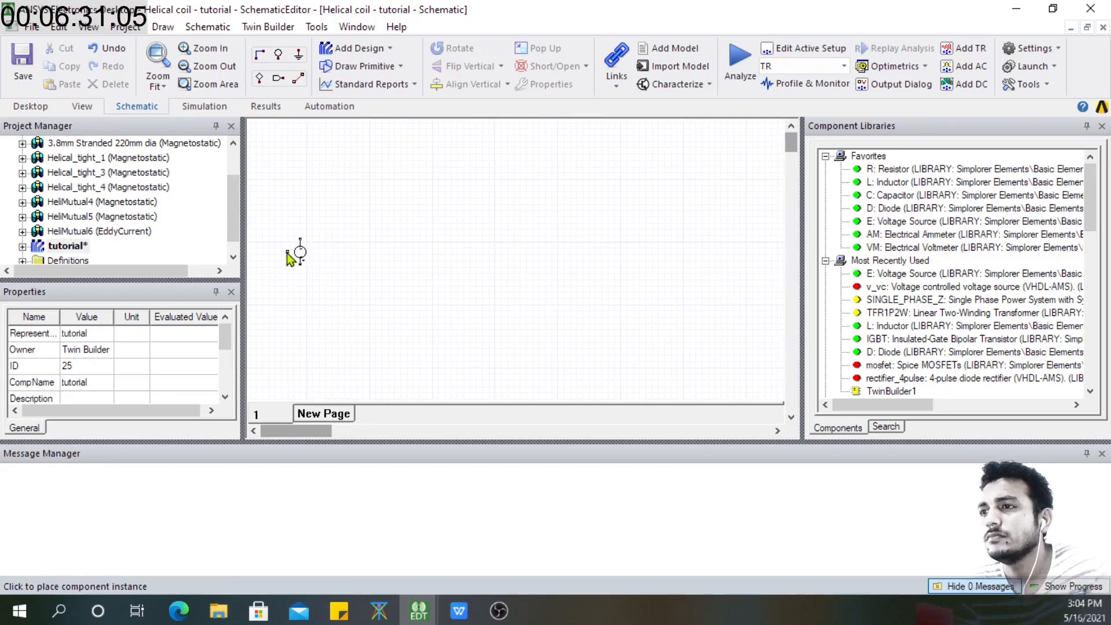
pyautogui.click(280, 256)
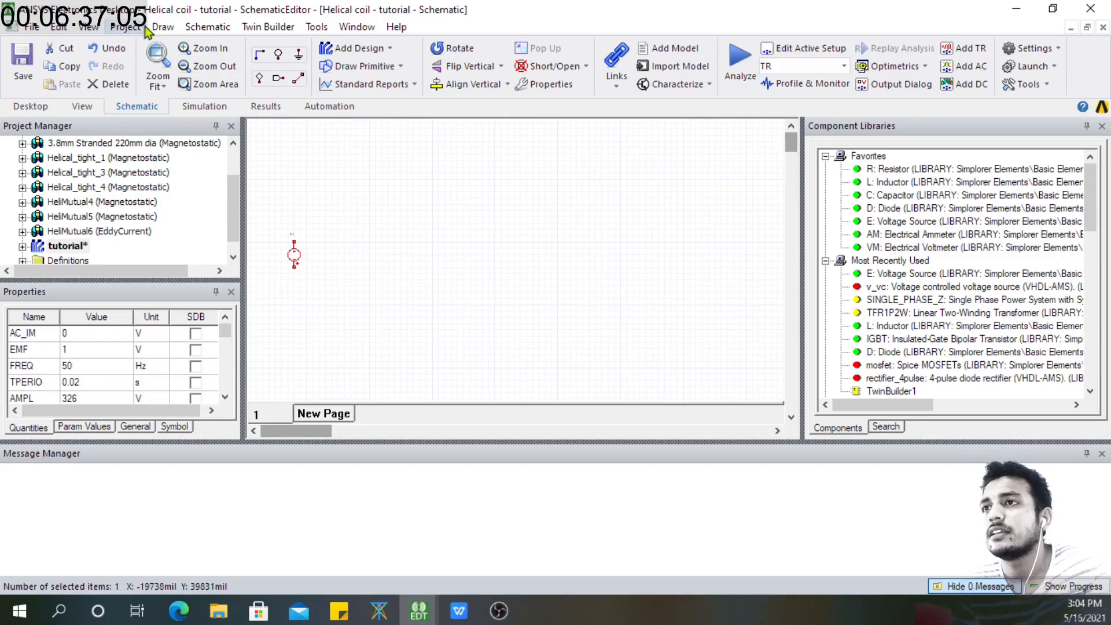
# Move the voltage source slightly closer to the left edge of the schematic sheet
pyautogui.click(196, 52)
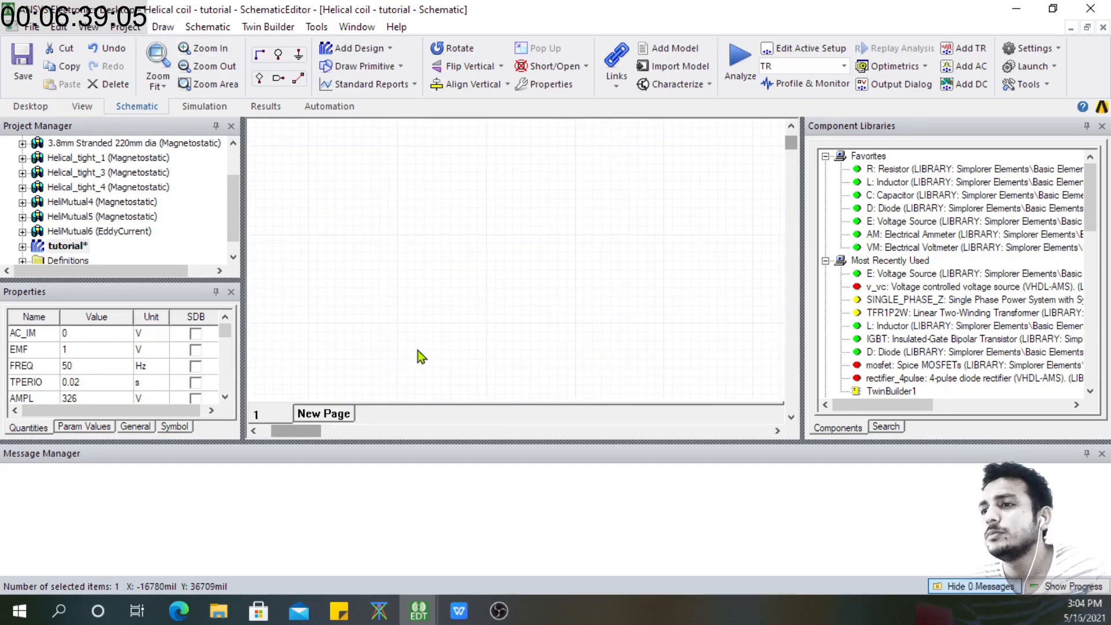
pyautogui.moveTo(294, 436); pyautogui.dragTo(259, 429)
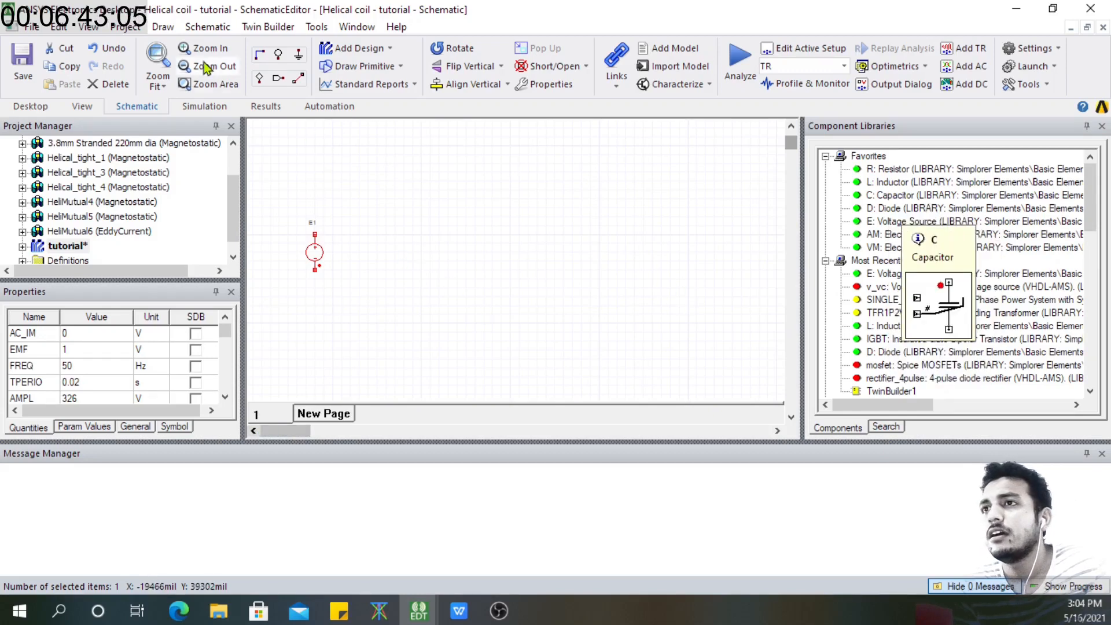
pyautogui.click(189, 48)
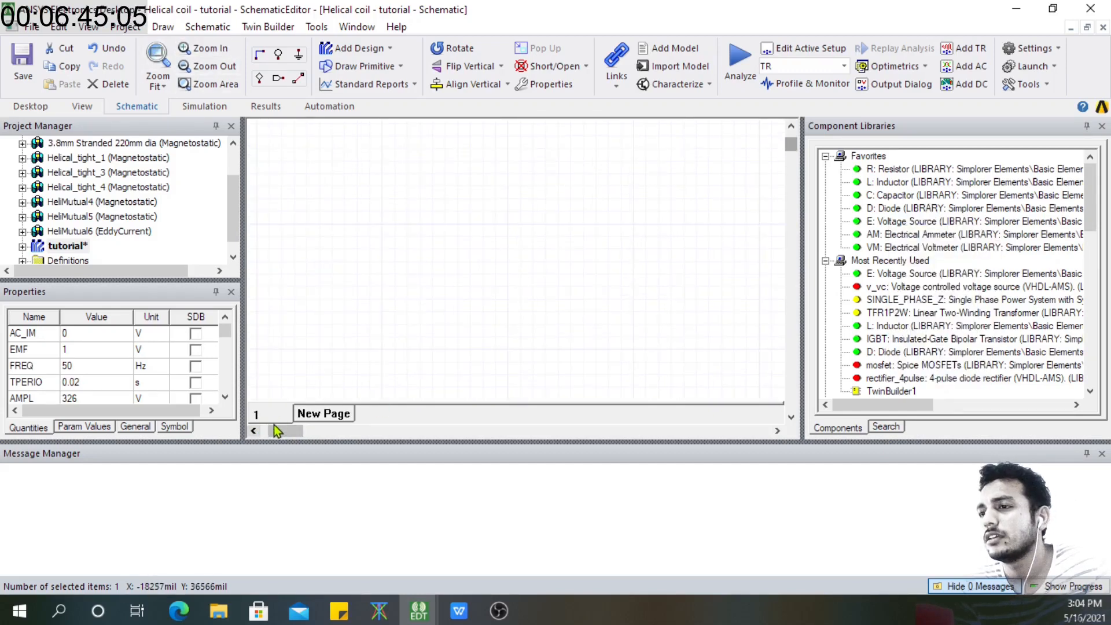
pyautogui.moveTo(278, 430); pyautogui.dragTo(255, 431)
pyautogui.moveTo(344, 242); pyautogui.dragTo(306, 255)
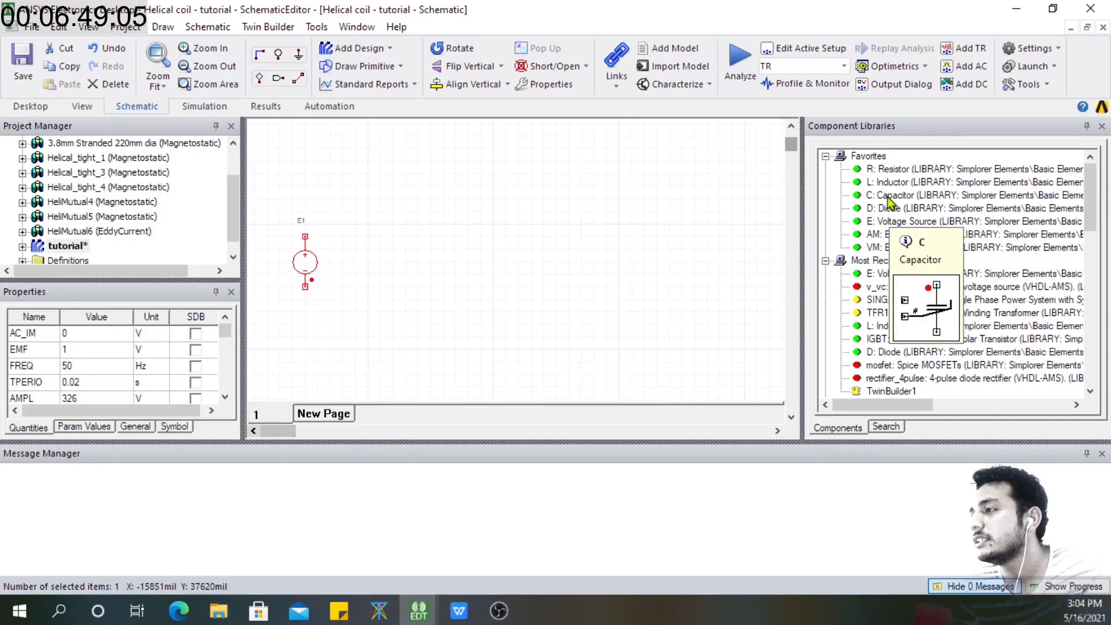
# Place an electrical ammeter from the favorites above and to the right of the voltage source, and rotate it to lie horizontally
pyautogui.click(897, 237)
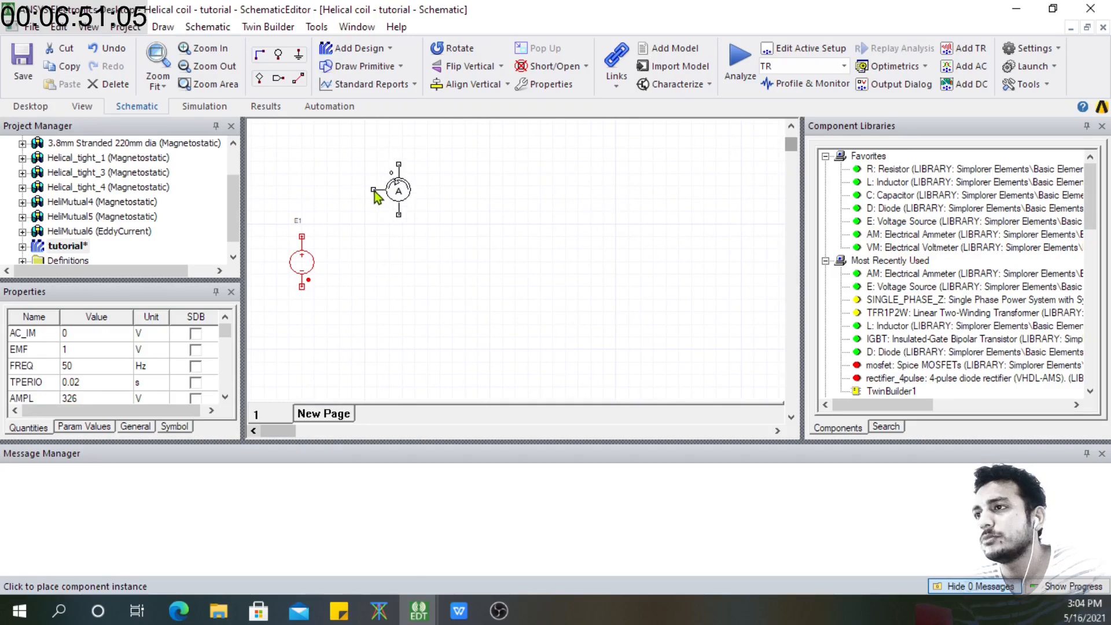
pyautogui.click(367, 186)
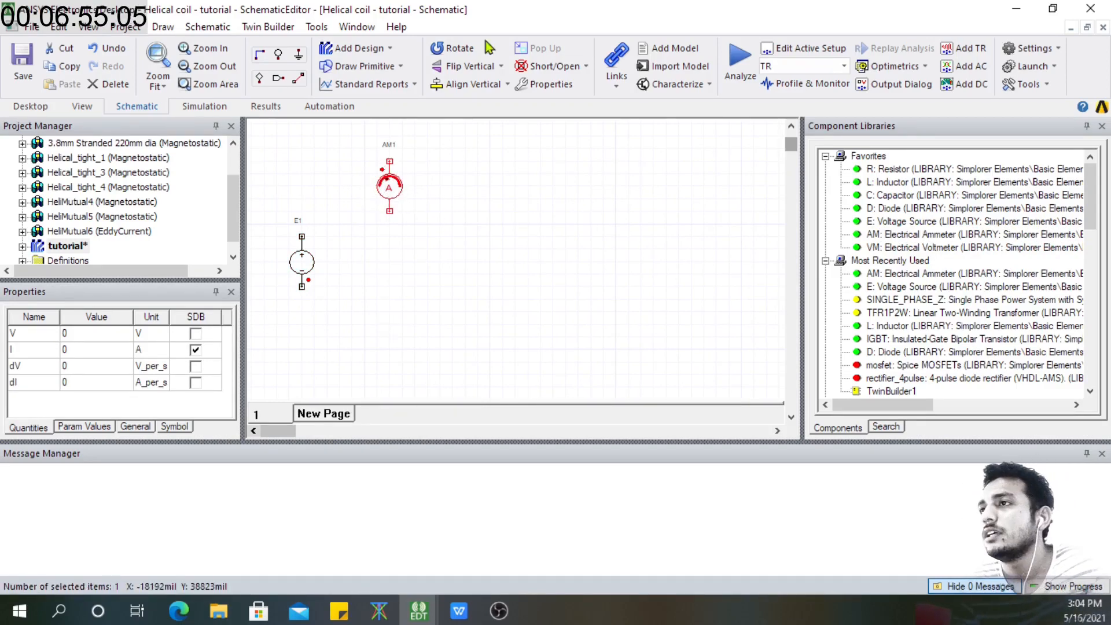
pyautogui.click(457, 48)
pyautogui.moveTo(383, 172); pyautogui.dragTo(392, 182)
pyautogui.click(456, 250)
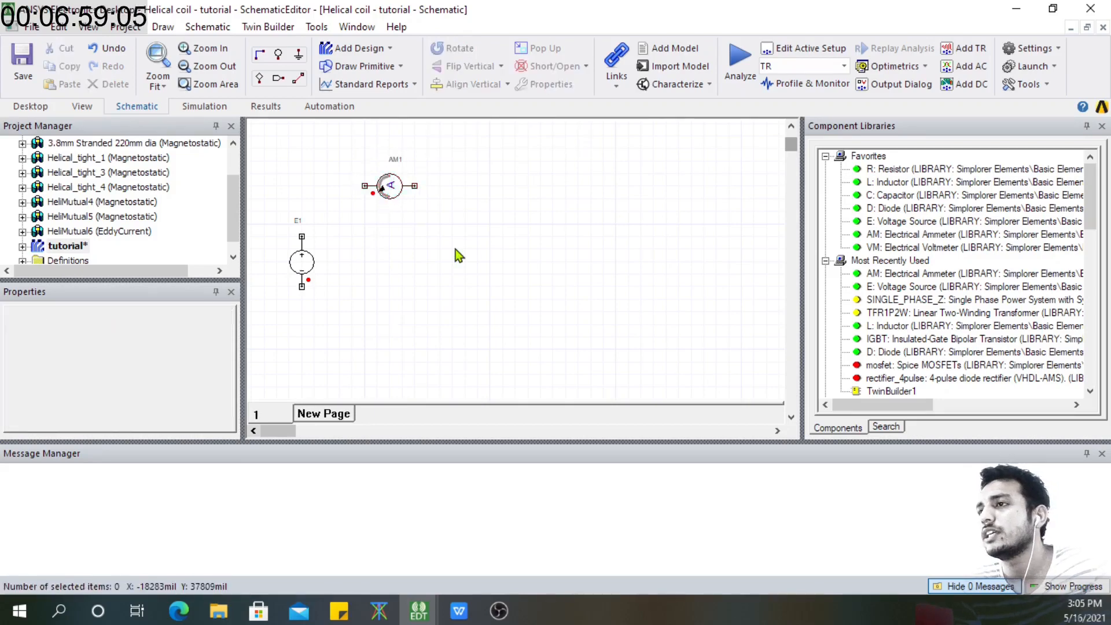
# Place an electrical voltmeter from the favorites to the right of the ammeter and align it vertically with the voltage source
pyautogui.click(892, 247)
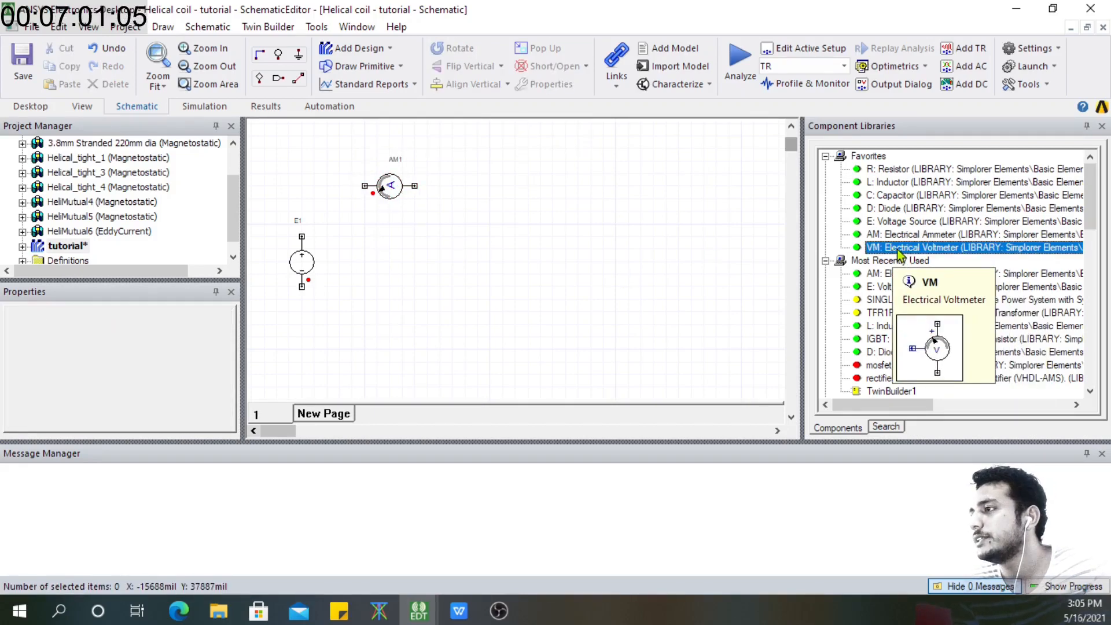
pyautogui.click(445, 231)
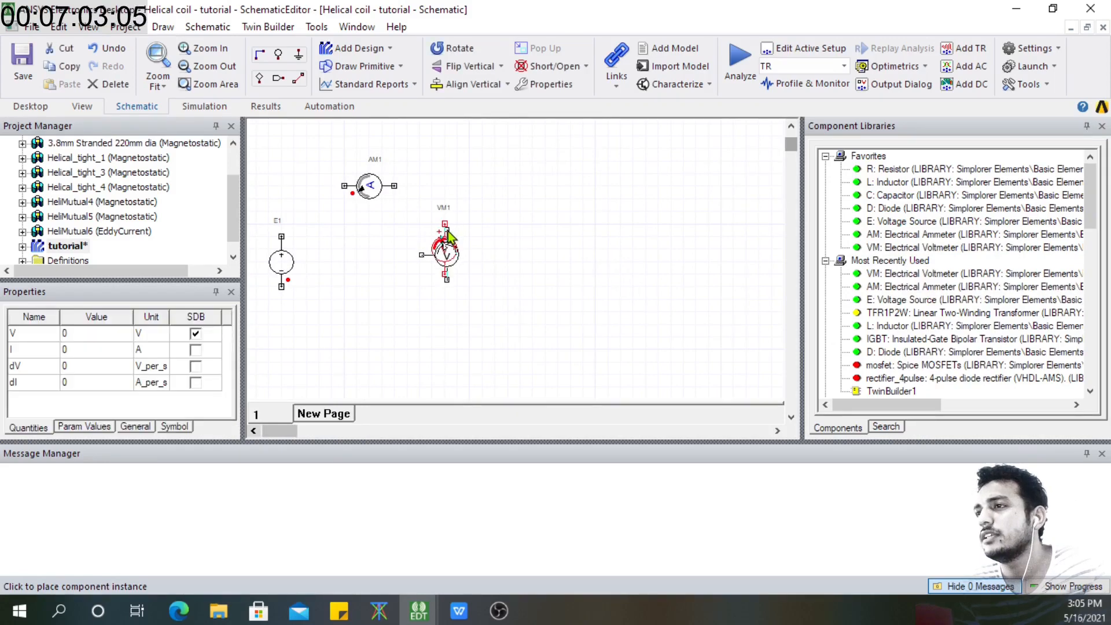
pyautogui.moveTo(450, 253); pyautogui.dragTo(448, 264)
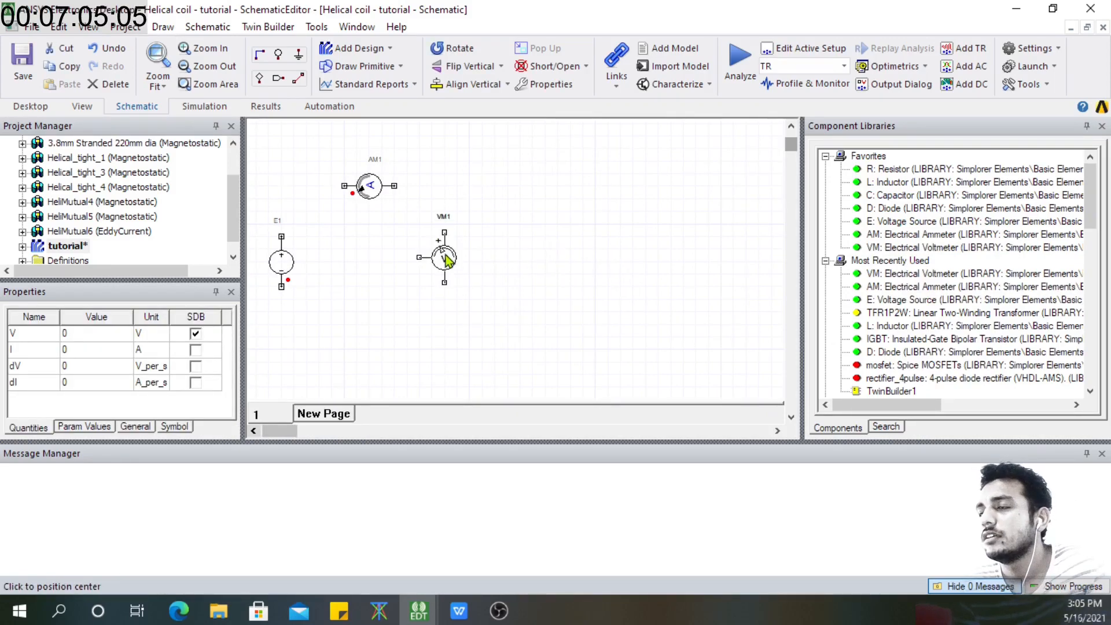
# Wire the voltage source, ammeter and voltmeter into a closed loop
pyautogui.click(281, 237)
pyautogui.click(344, 186)
pyautogui.click(394, 186)
pyautogui.click(444, 237)
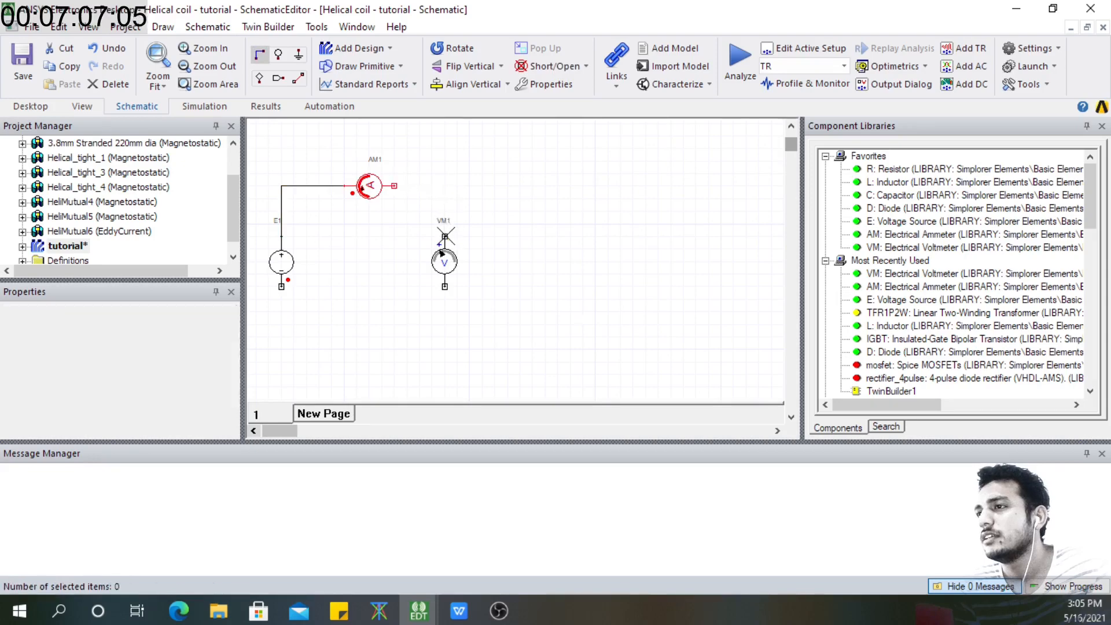
pyautogui.click(282, 287)
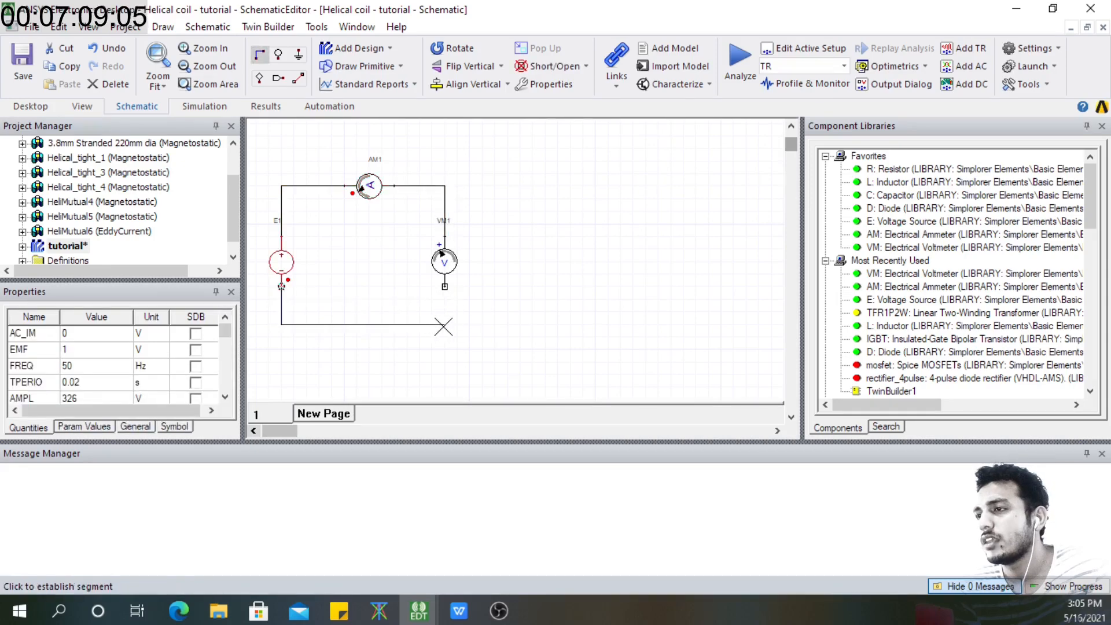
pyautogui.click(445, 287)
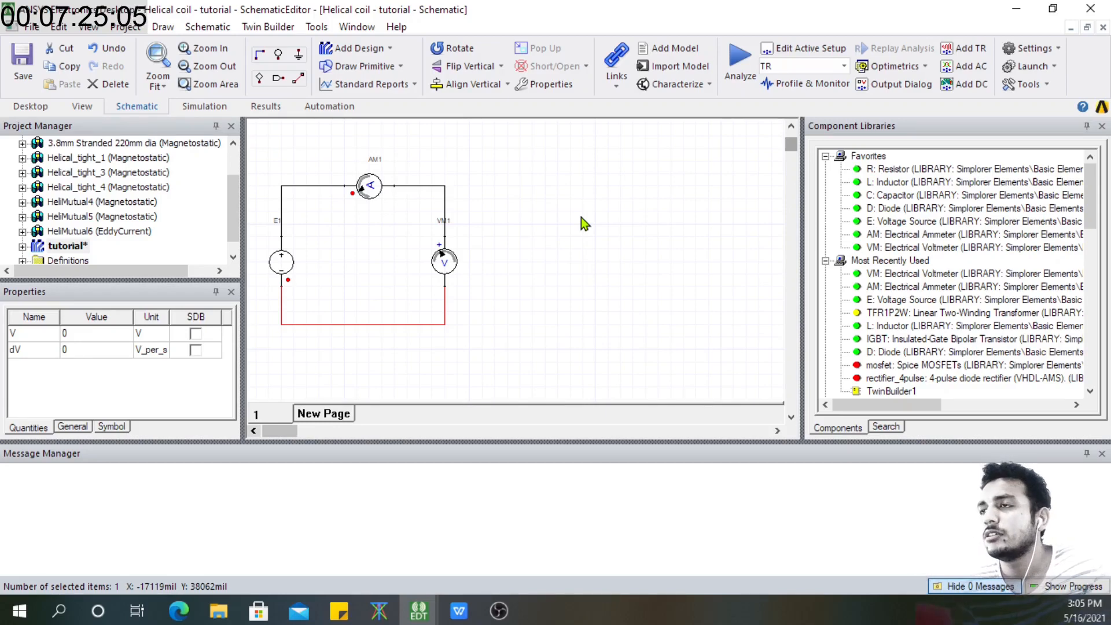
# Add a Maxwell dynamic magnetostatic subcircuit component linked to the 3.8mm Stranded 220mm dia design of the current project
pyautogui.click(258, 27)
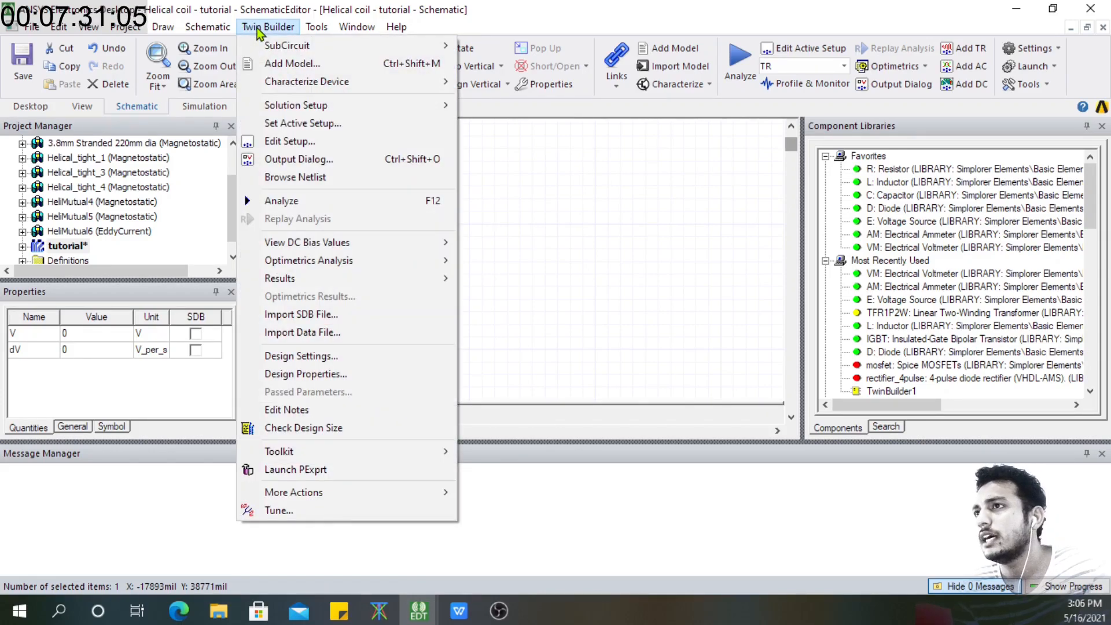
pyautogui.moveTo(378, 51)
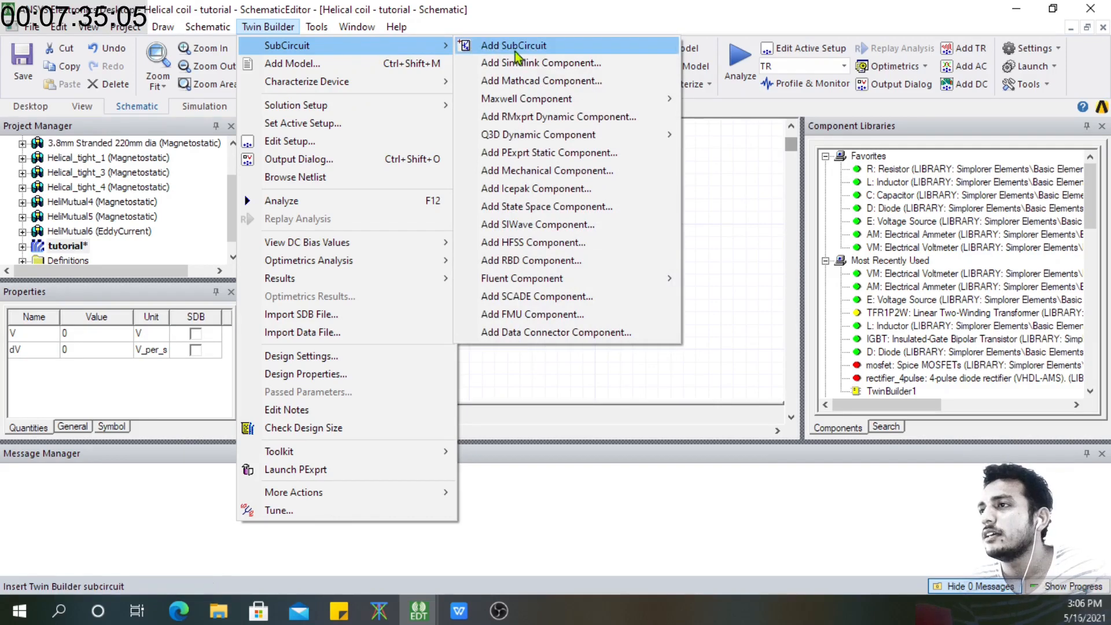
pyautogui.moveTo(603, 104)
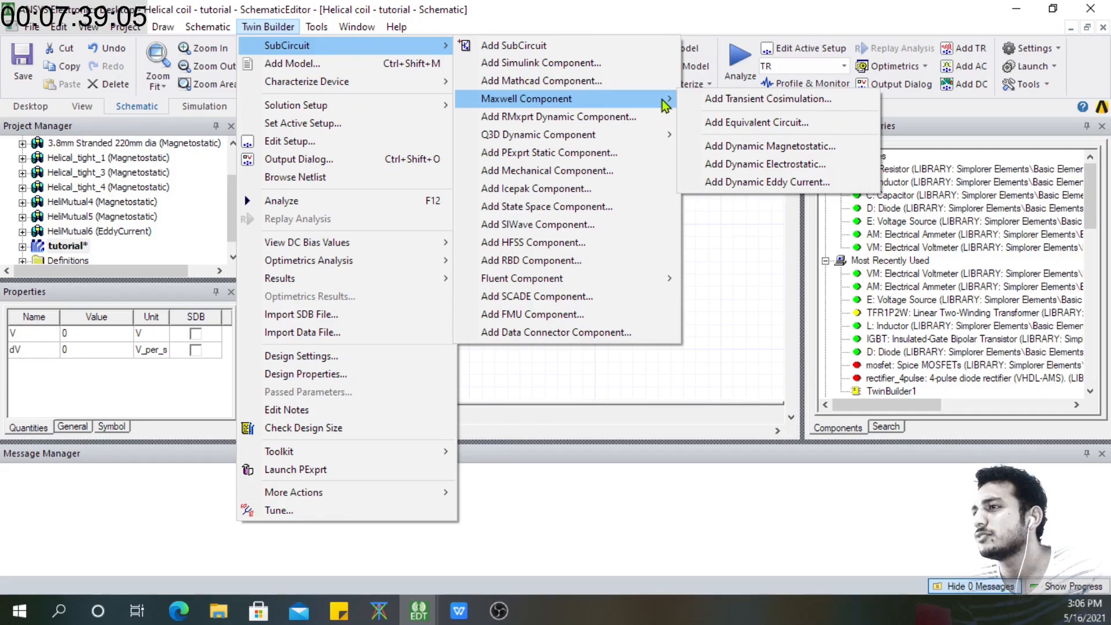
pyautogui.click(759, 152)
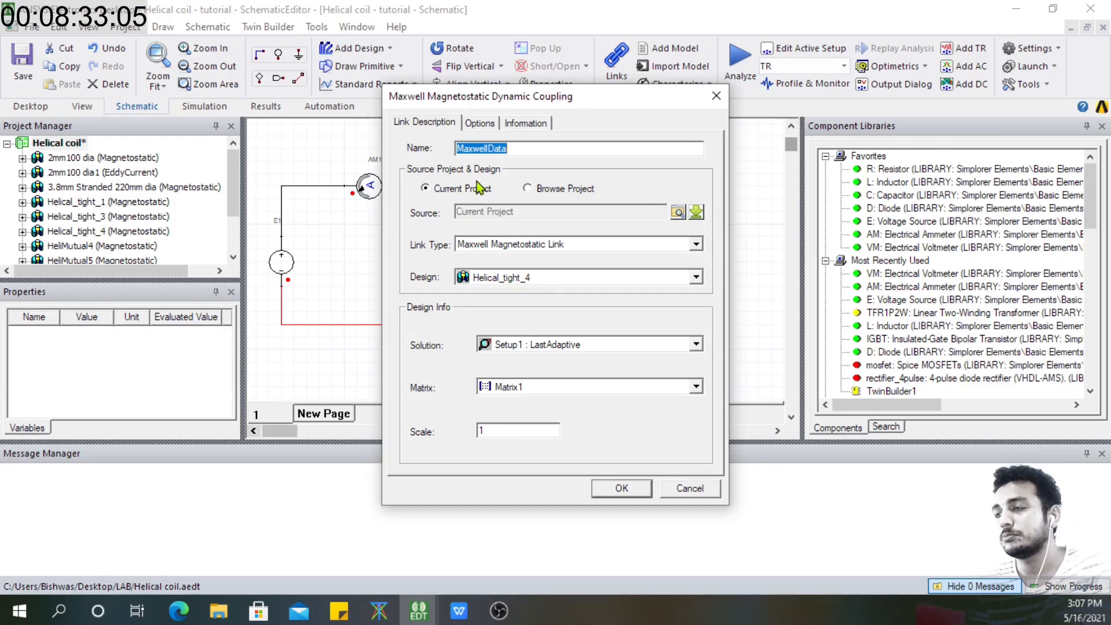
pyautogui.click(581, 282)
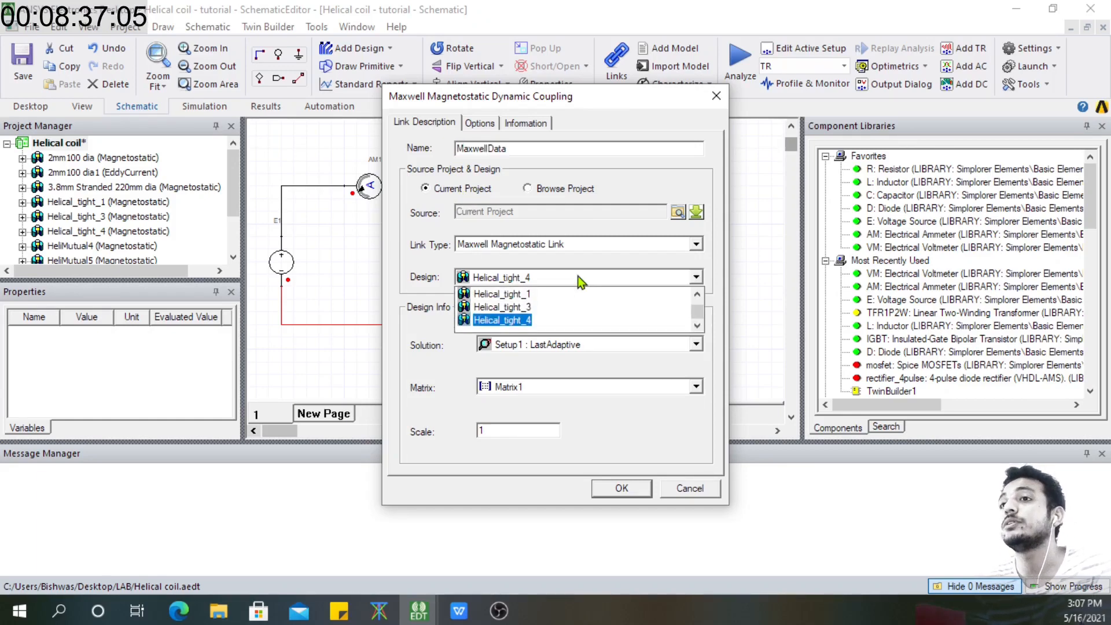
pyautogui.scroll(2, 701, 315)
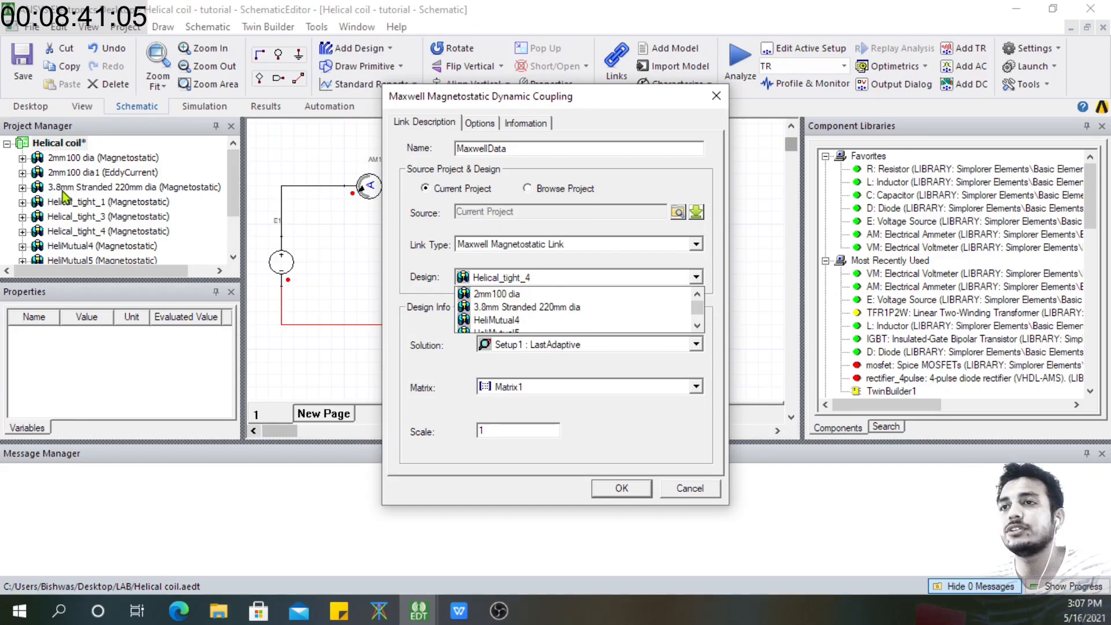
pyautogui.scroll(-2, 579, 307)
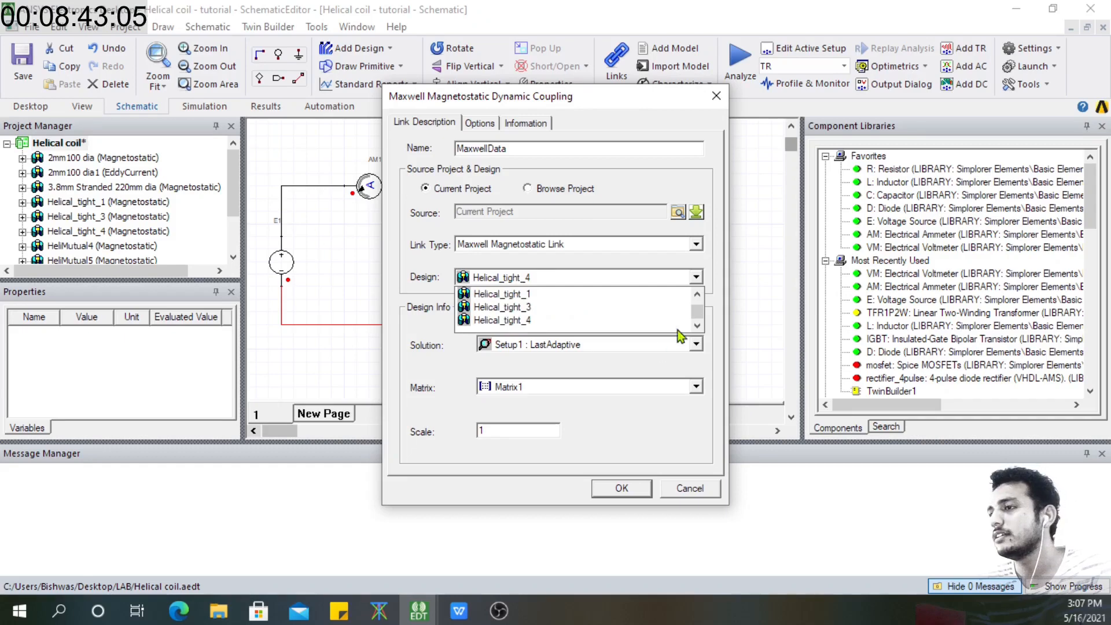
pyautogui.scroll(2, 700, 308)
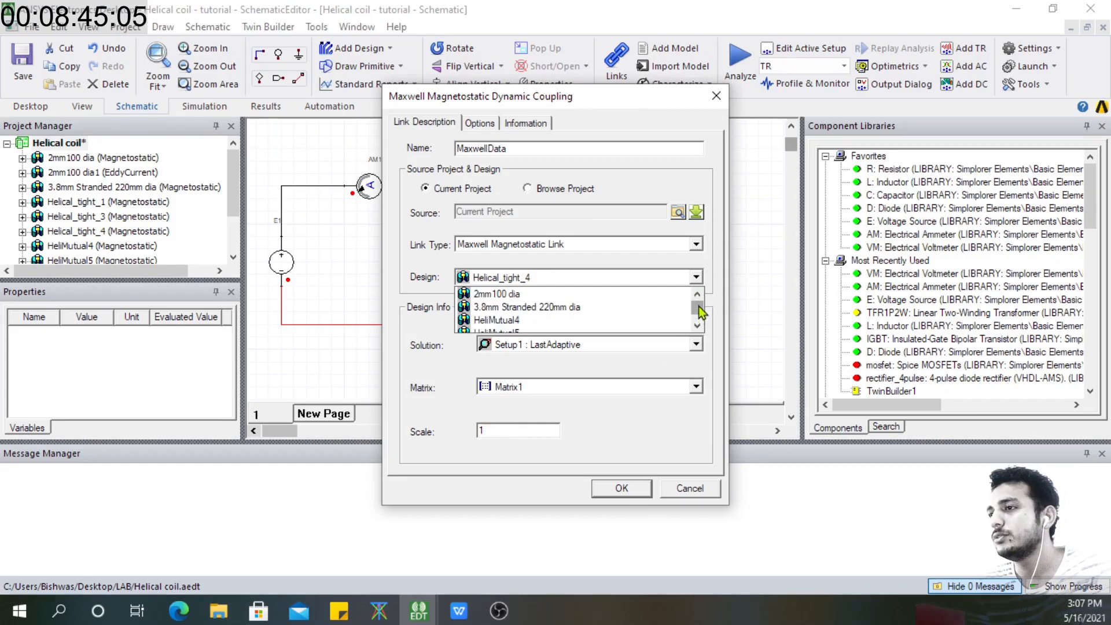
pyautogui.click(549, 308)
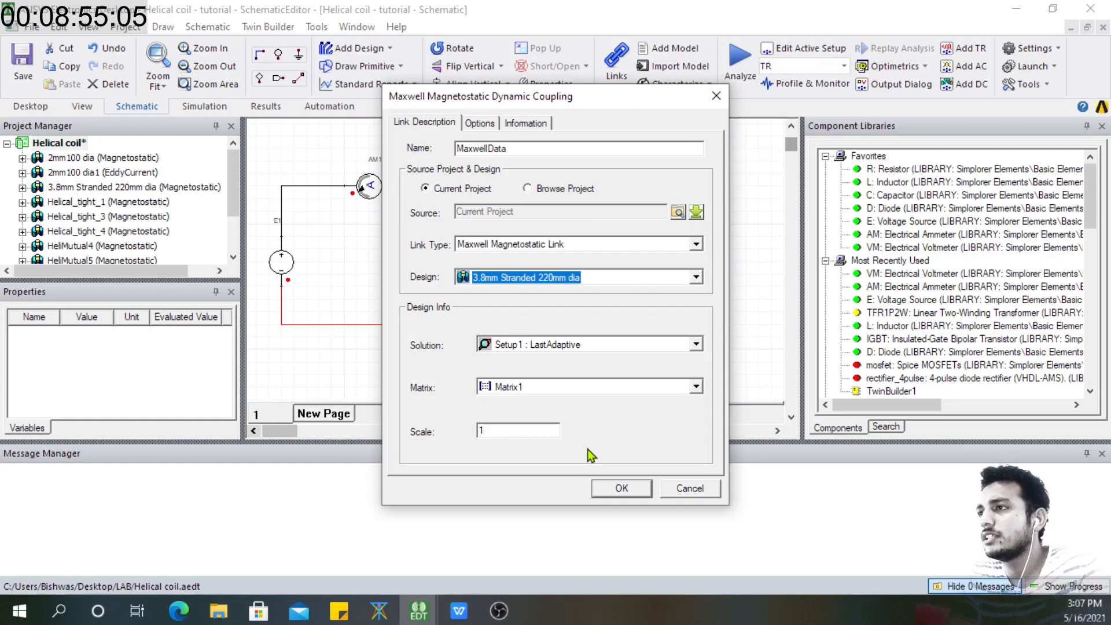
pyautogui.click(603, 486)
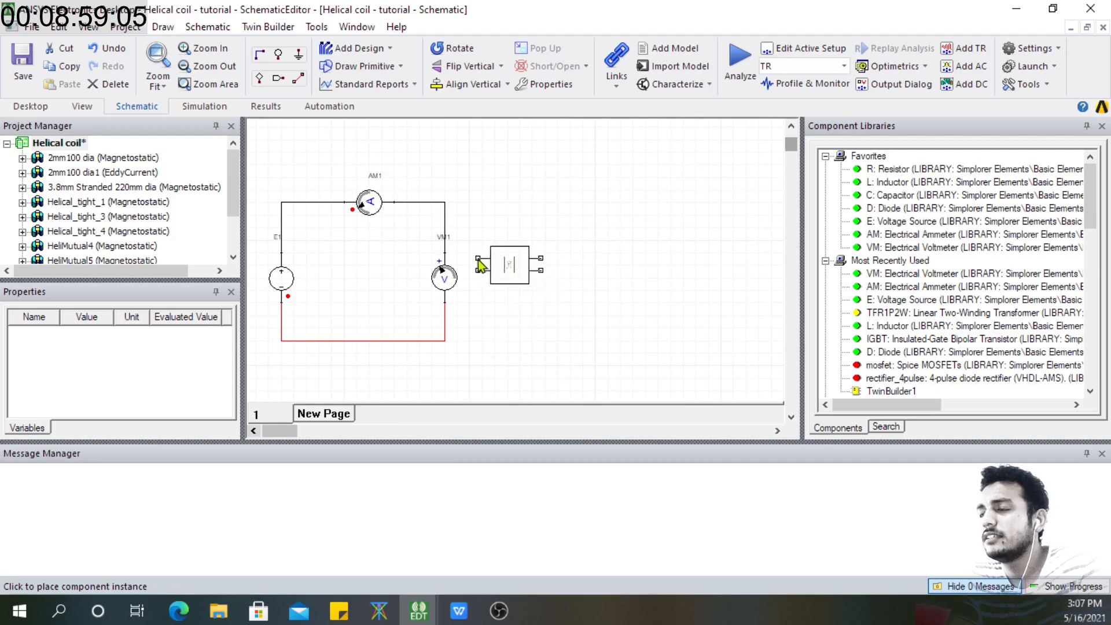
# Place one instance of the Maxwell component to the right of the voltmeter and rotate it once so its terminals run vertically
pyautogui.click(479, 264)
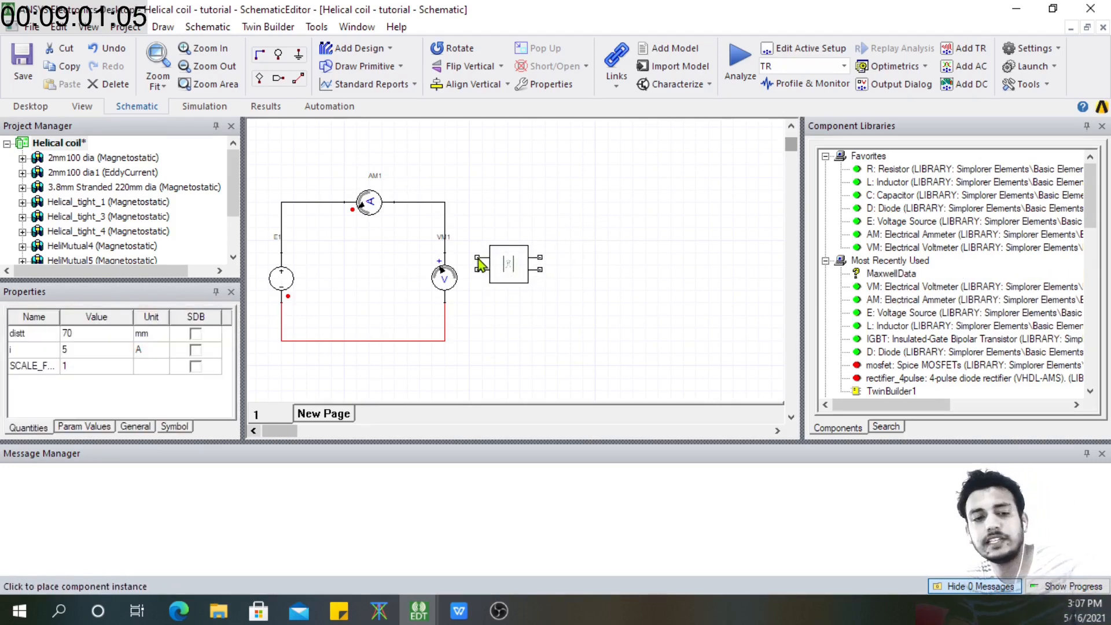
pyautogui.press('Escape')
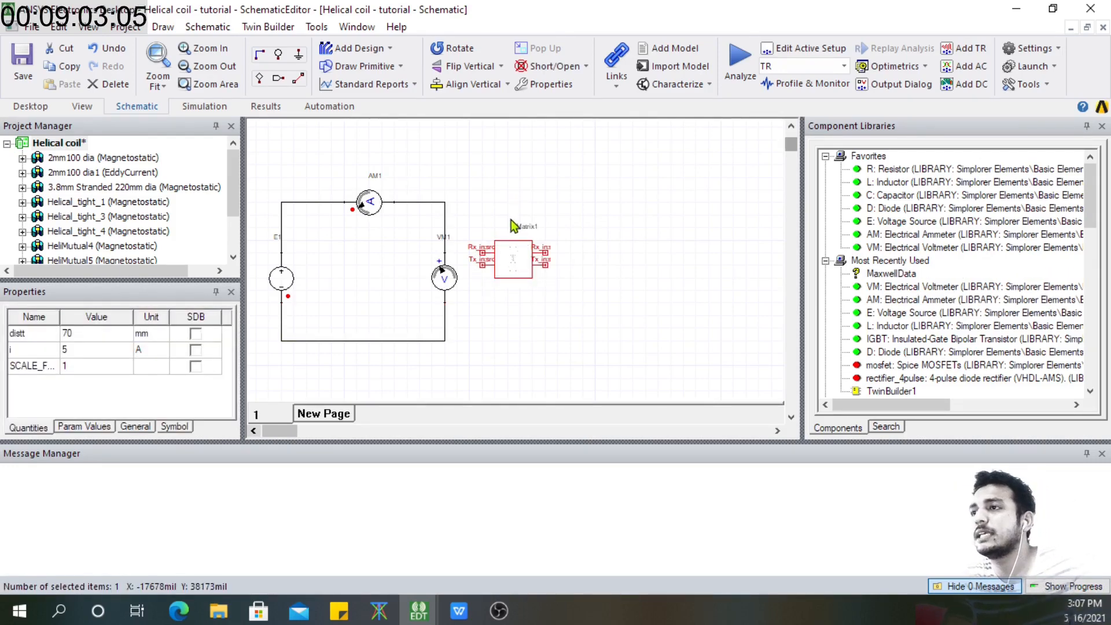
pyautogui.click(449, 51)
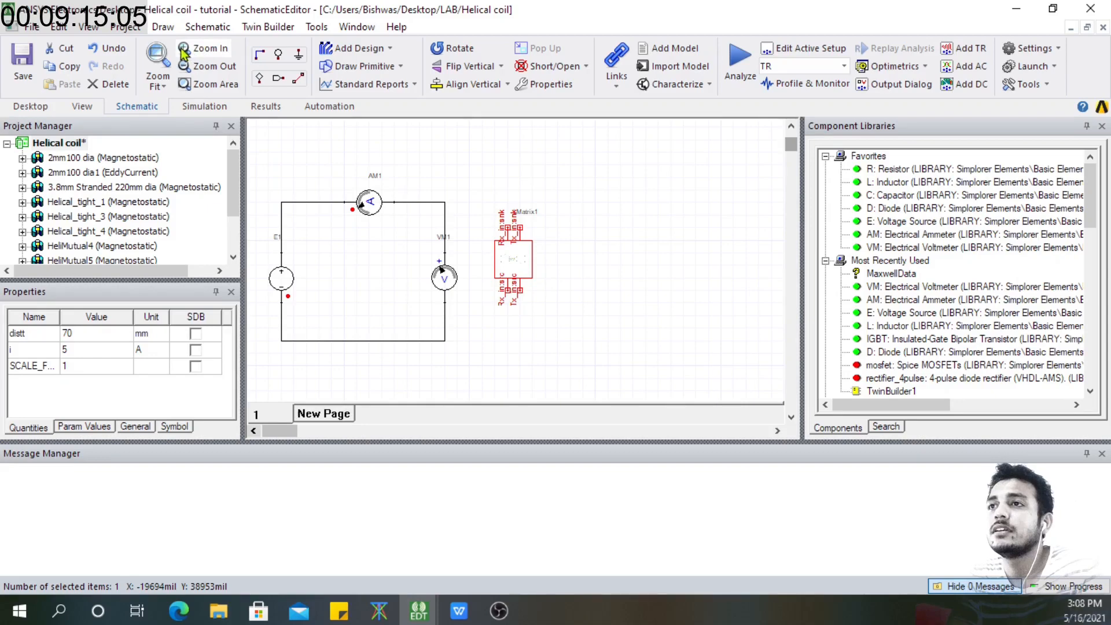
# Rotate the Maxwell component by another 180 degrees so its source terminals are on top and its sink terminals below
pyautogui.click(163, 58)
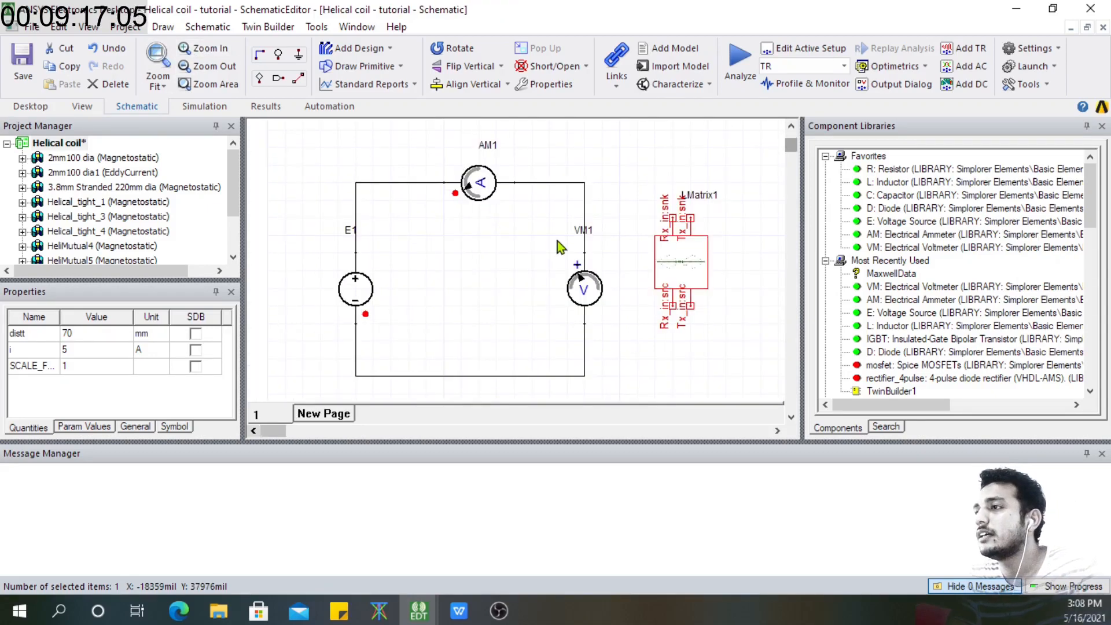
pyautogui.click(198, 50)
pyautogui.click(198, 50)
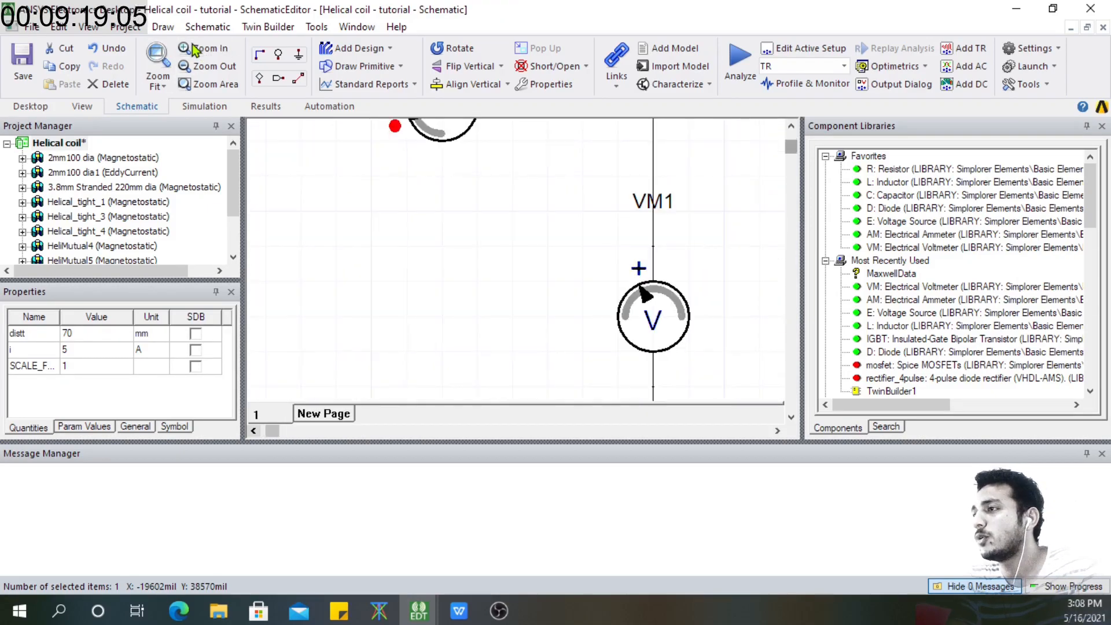
pyautogui.click(778, 431)
pyautogui.moveTo(777, 432); pyautogui.dragTo(777, 432)
pyautogui.click(778, 433)
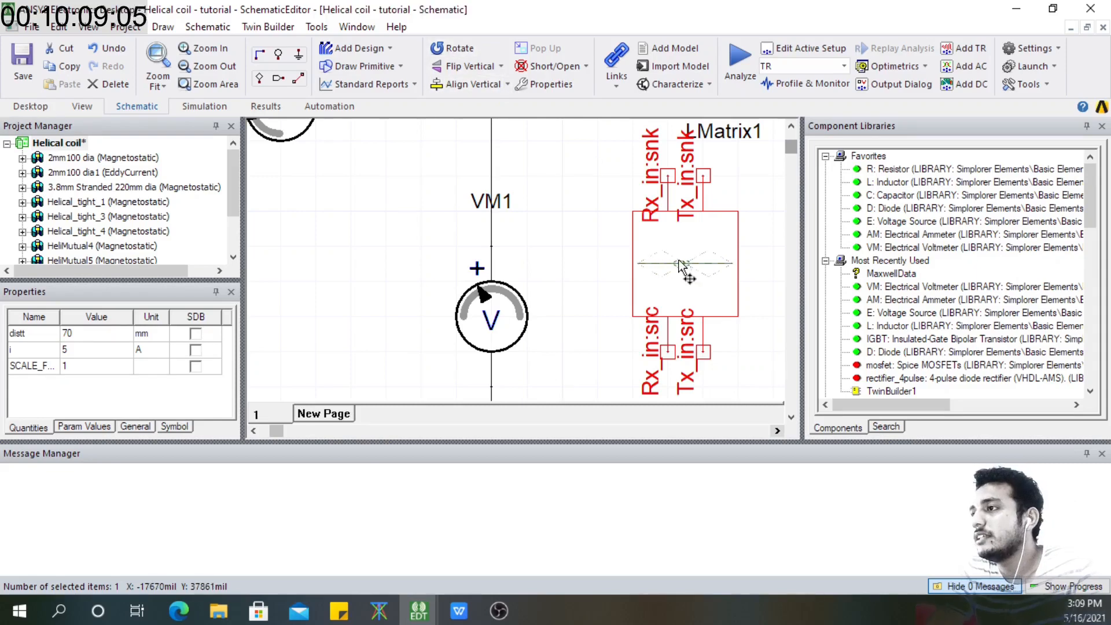
pyautogui.click(460, 48)
pyautogui.click(460, 48)
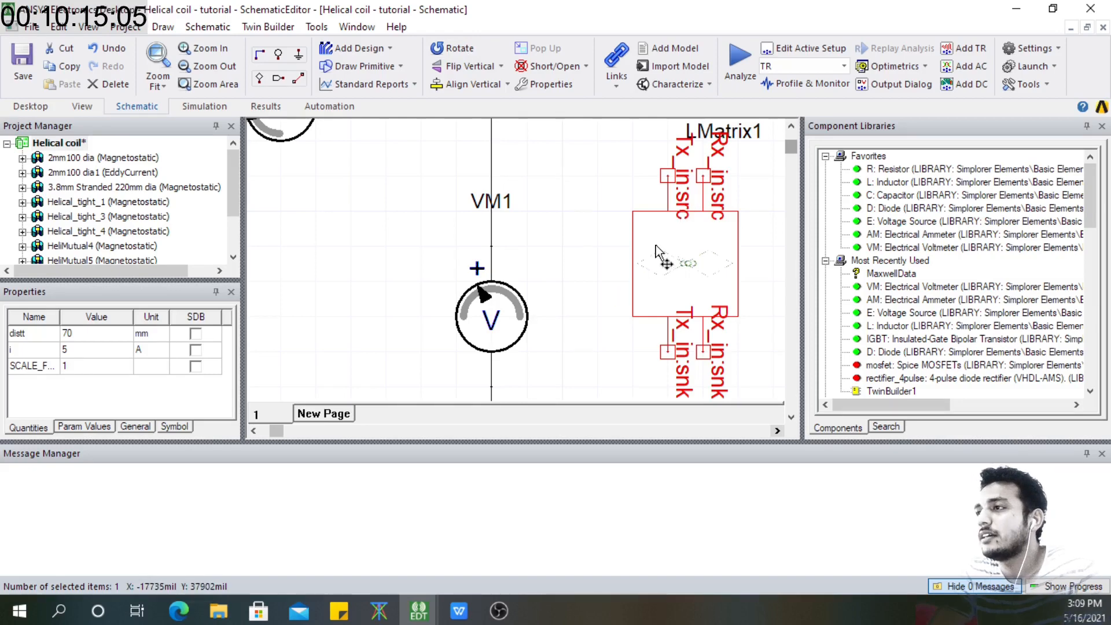
# Move the Maxwell component closer to the voltmeter and wire its Tx_in source and sink terminals in parallel with the voltmeter
pyautogui.click(209, 67)
pyautogui.click(208, 67)
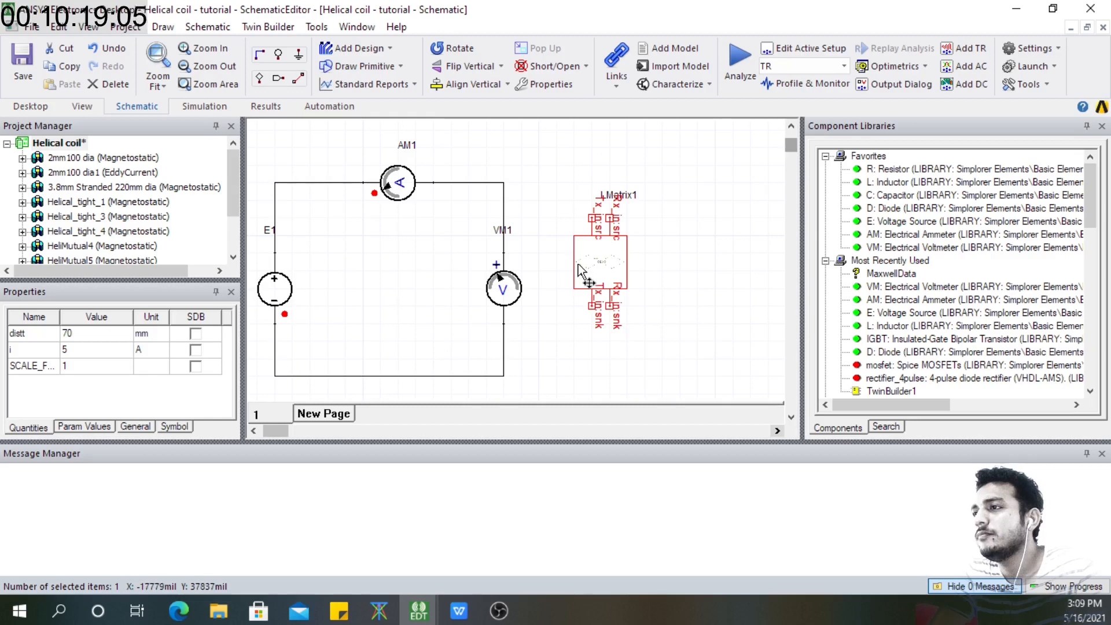
pyautogui.moveTo(612, 258); pyautogui.dragTo(596, 255)
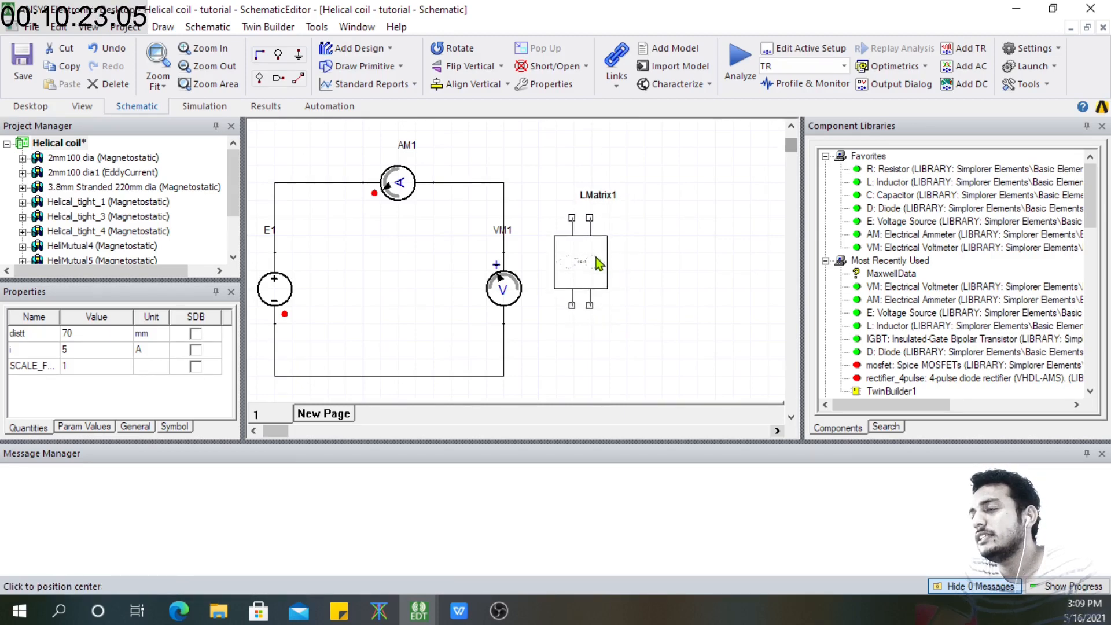
pyautogui.click(599, 258)
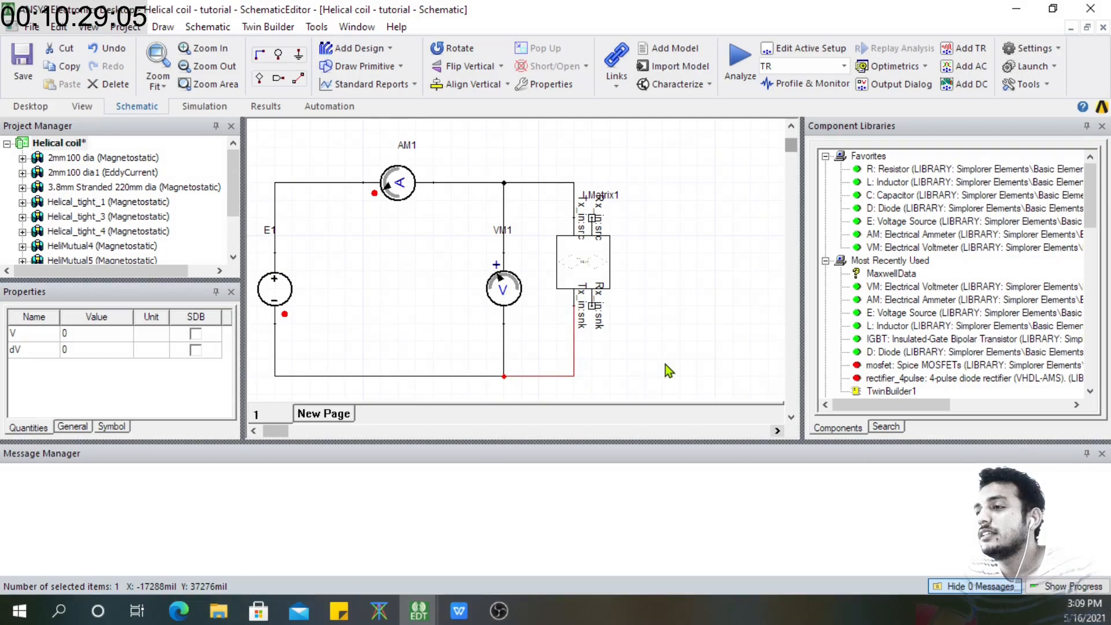
# Delete the upper wire segment between the voltmeter node and the Maxwell component's Tx_in source terminal
pyautogui.click(778, 432)
pyautogui.click(778, 431)
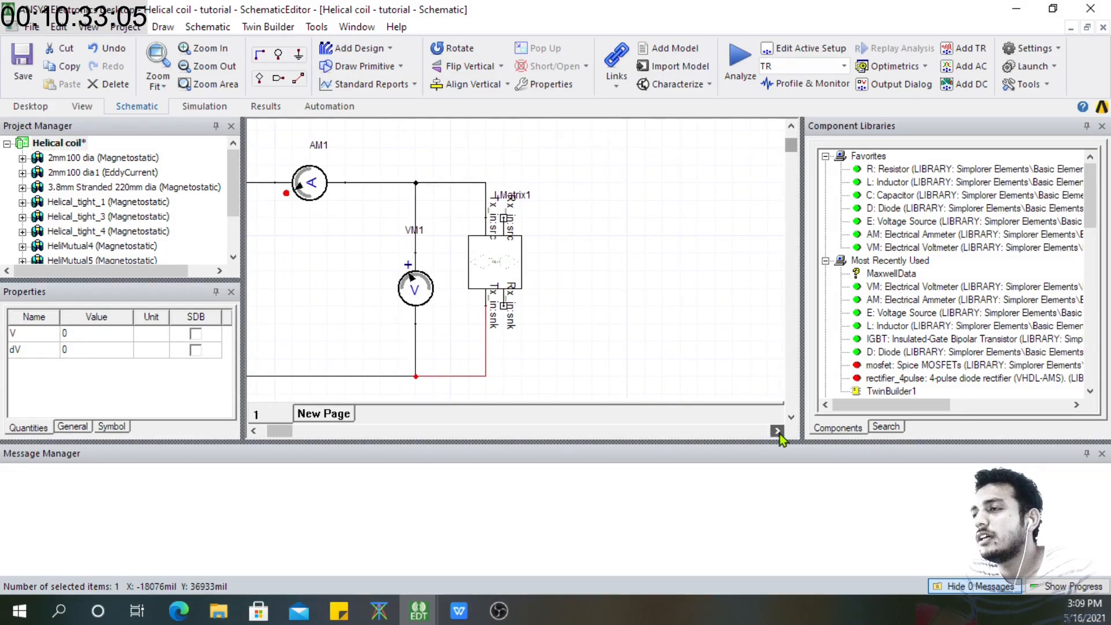
pyautogui.click(778, 431)
pyautogui.click(644, 285)
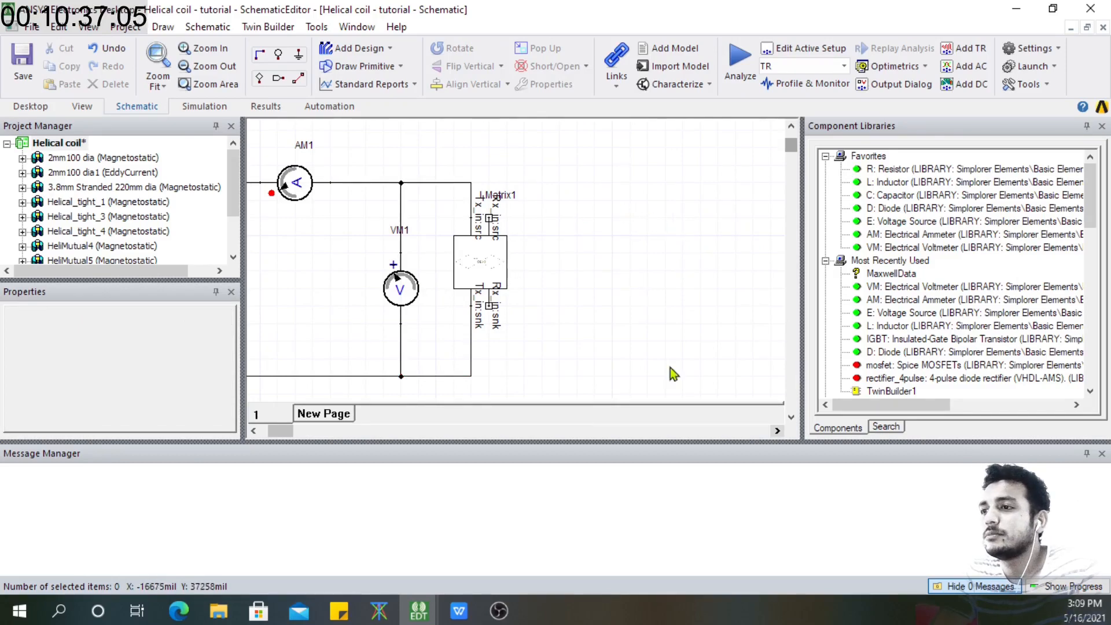
pyautogui.moveTo(279, 438); pyautogui.dragTo(250, 434)
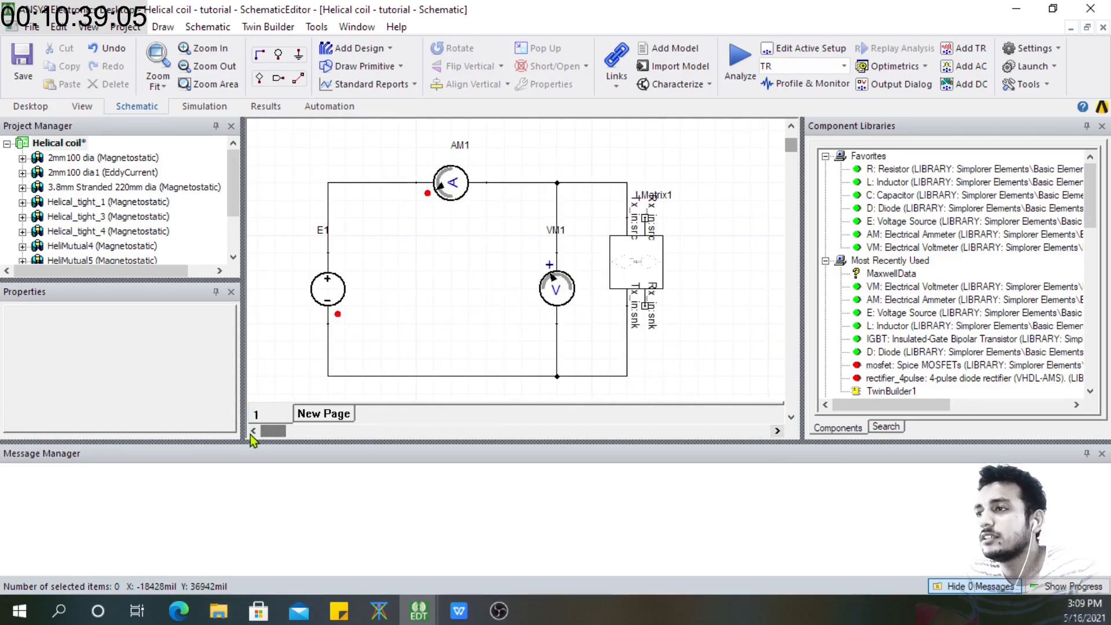
pyautogui.click(586, 184)
pyautogui.press('Delete')
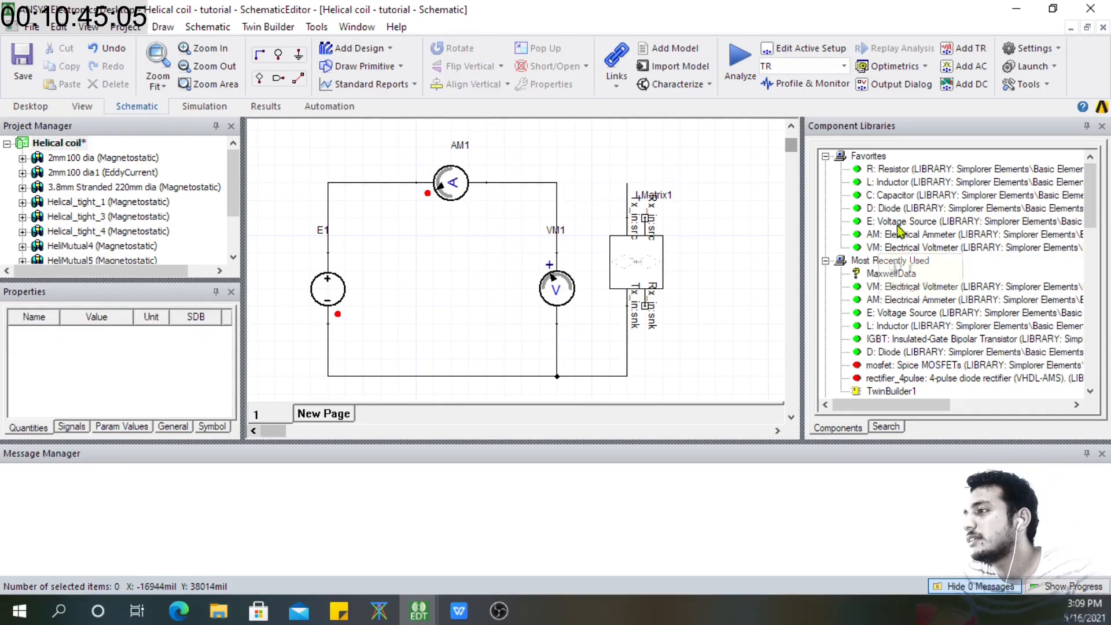
# Place a capacitor from the favorites near the gap between the voltmeter and the Maxwell component's Tx_in source terminal
pyautogui.click(915, 195)
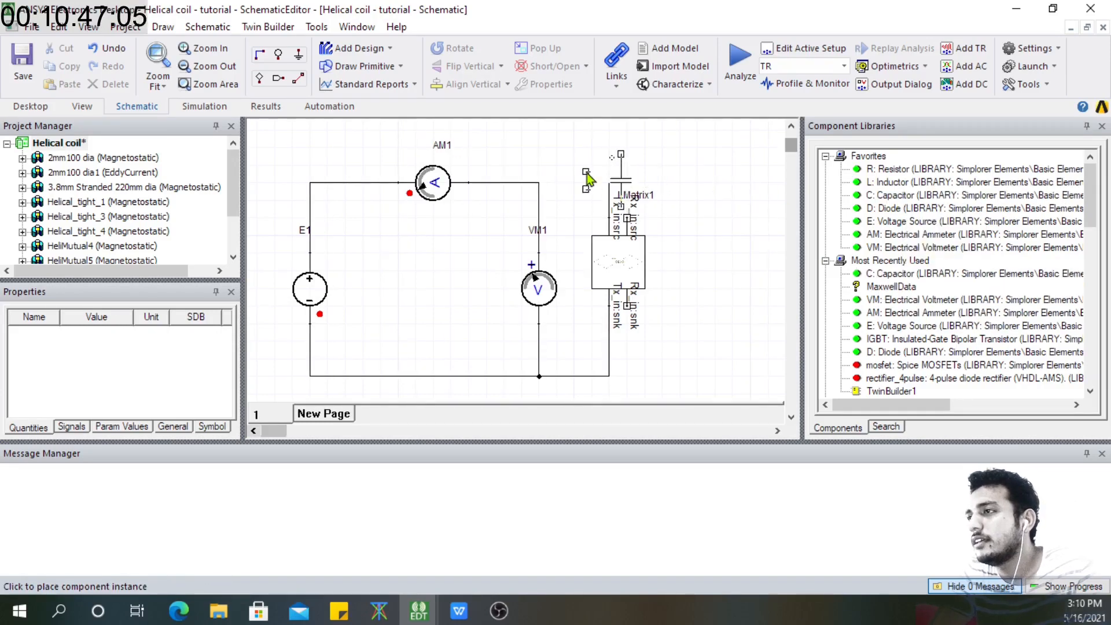
pyautogui.click(574, 174)
pyautogui.press('Escape')
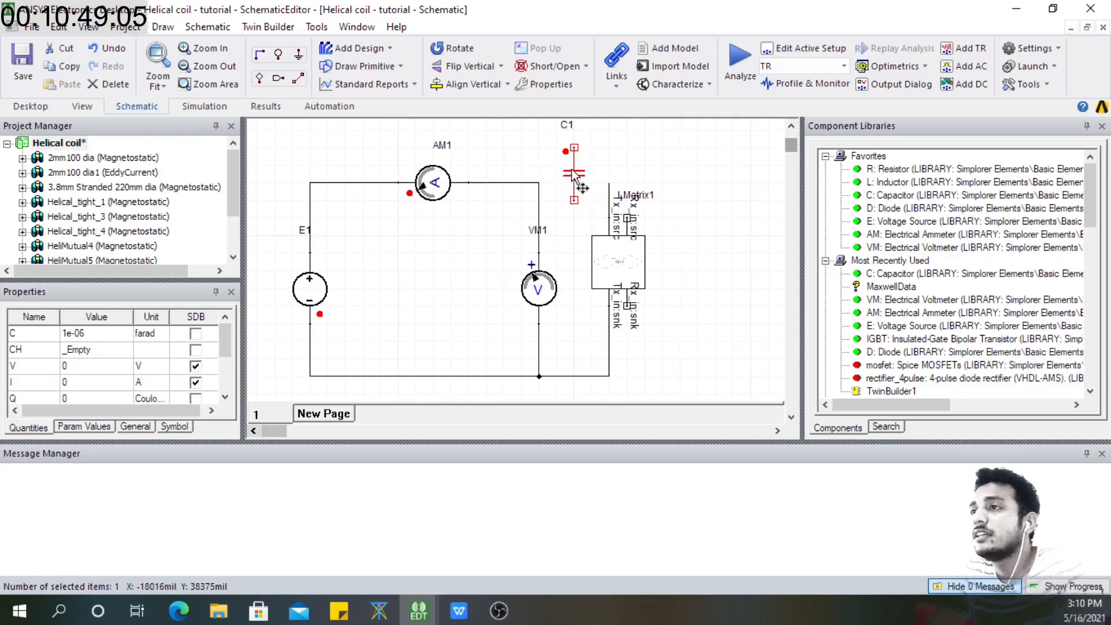
# Rotate the capacitor horizontal and connect it in series between the voltmeter's upper node and the Maxwell component's Tx_in source terminal
pyautogui.click(460, 48)
pyautogui.moveTo(567, 164); pyautogui.dragTo(567, 182)
pyautogui.click(593, 182)
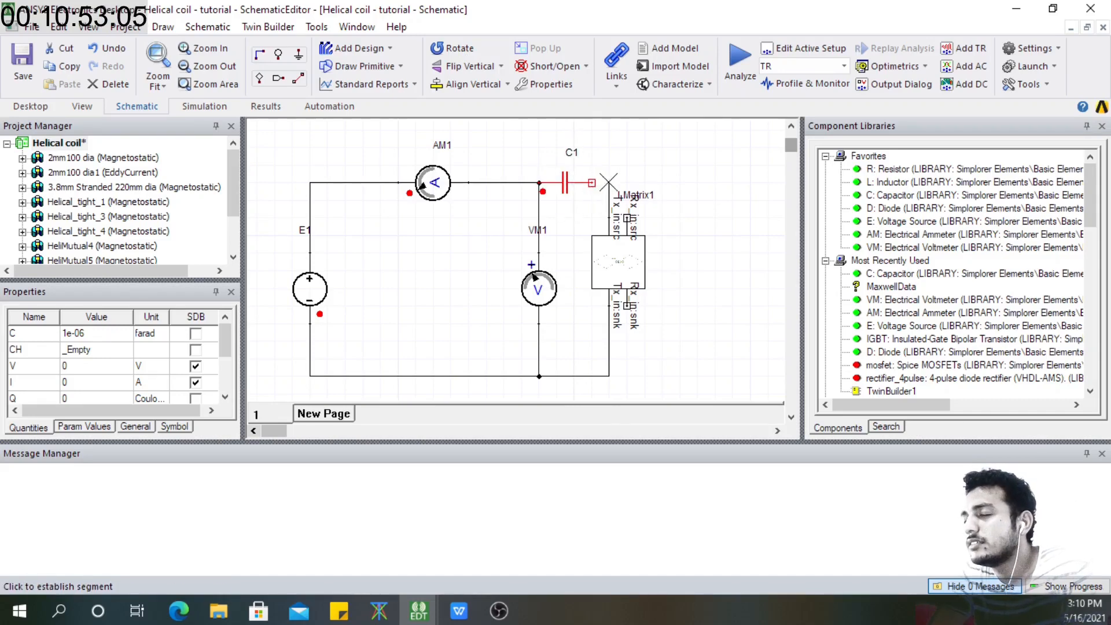
pyautogui.click(609, 183)
pyautogui.click(560, 251)
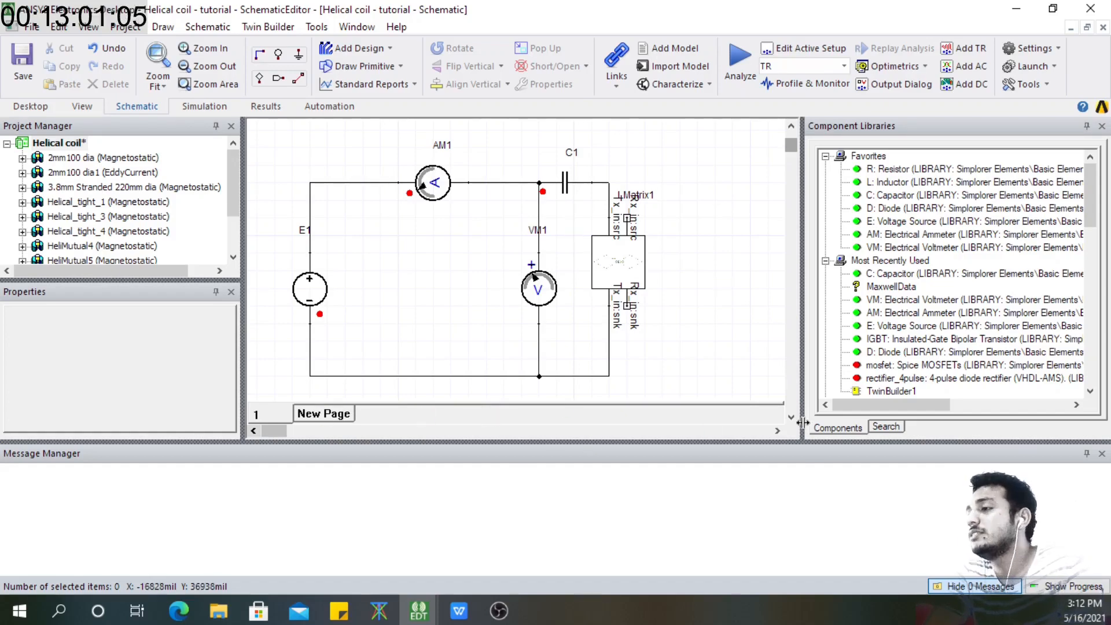
# Place a second capacitor beyond the Maxwell component, rotate it horizontal, level it with the first, and wire it to the Rx_in source terminal
pyautogui.click(778, 432)
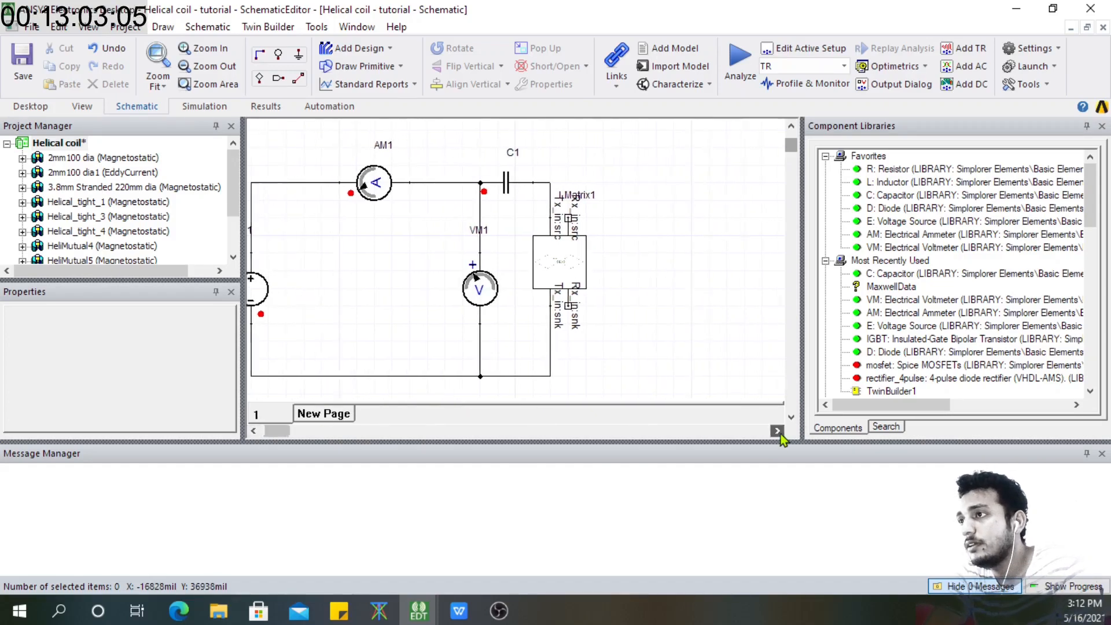
pyautogui.click(891, 195)
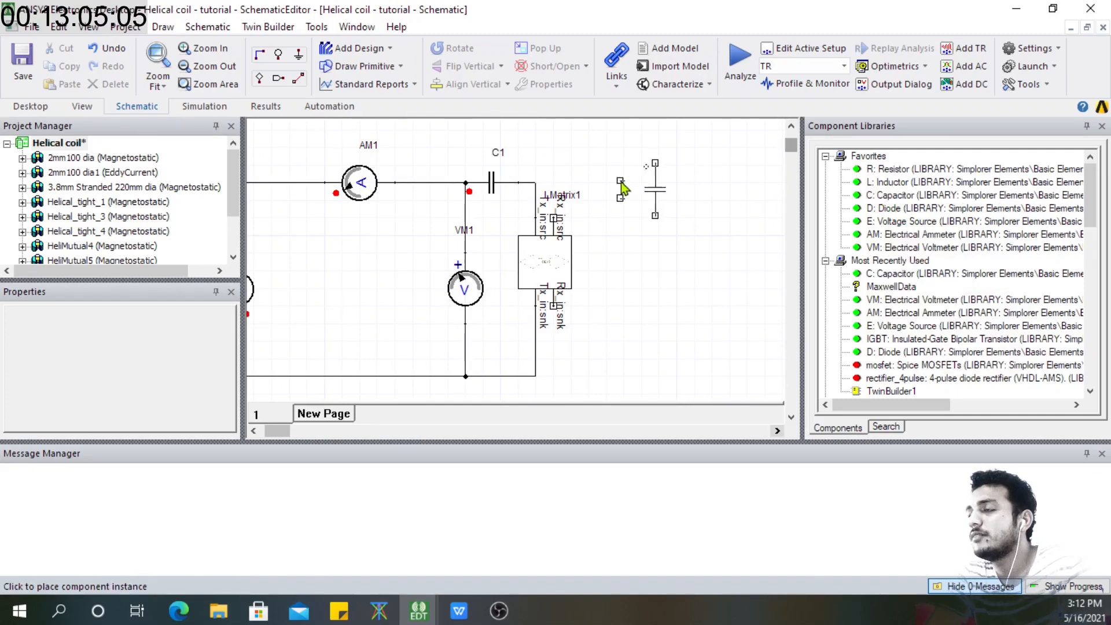
pyautogui.press('Escape')
pyautogui.click(458, 48)
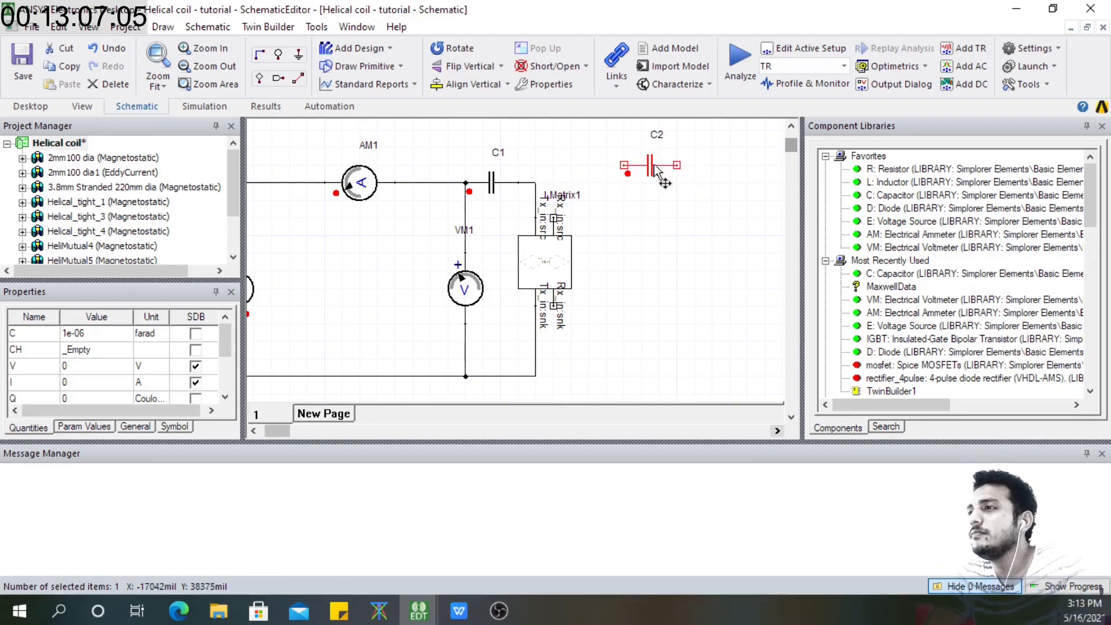
pyautogui.moveTo(651, 168); pyautogui.dragTo(650, 180)
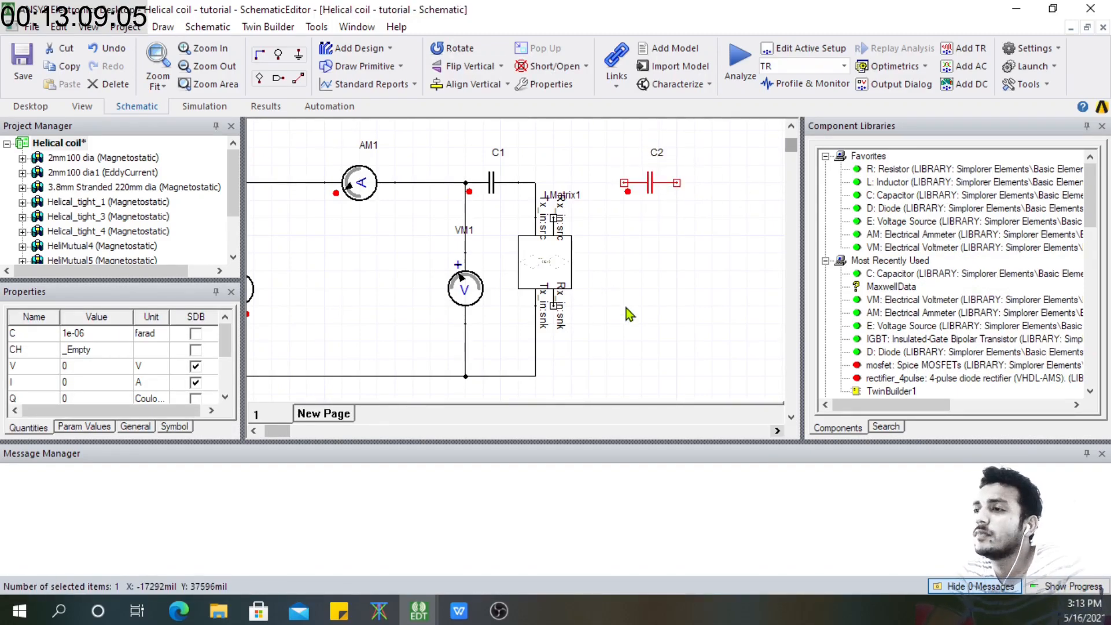
pyautogui.click(627, 308)
pyautogui.click(634, 184)
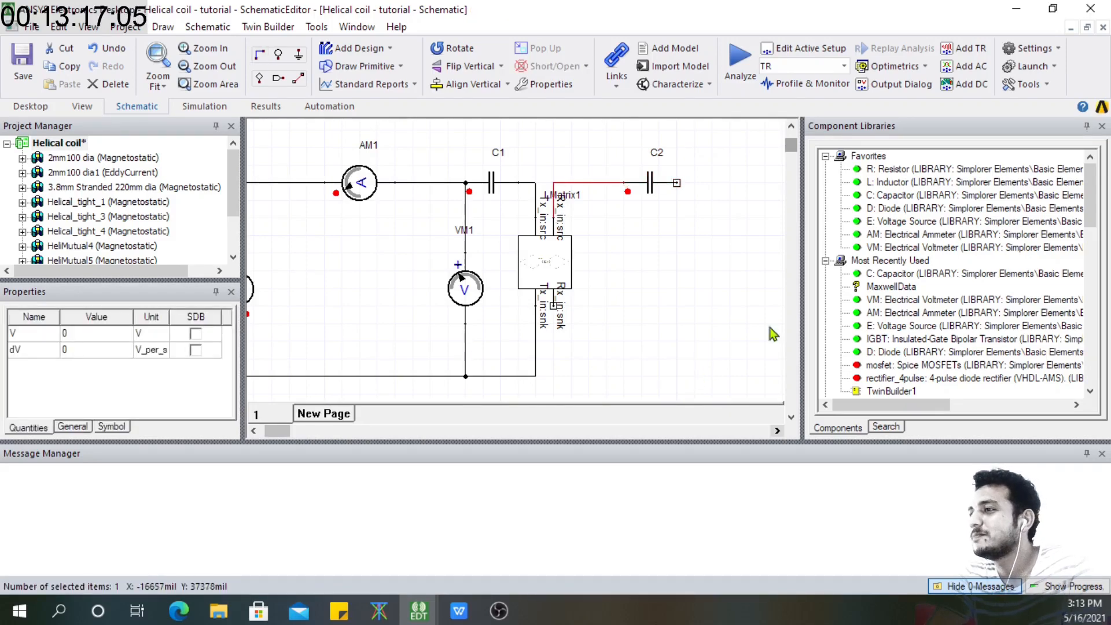
# Place a second ammeter beyond the second capacitor, rotate it horizontal, and wire it in series with that capacitor
pyautogui.click(920, 235)
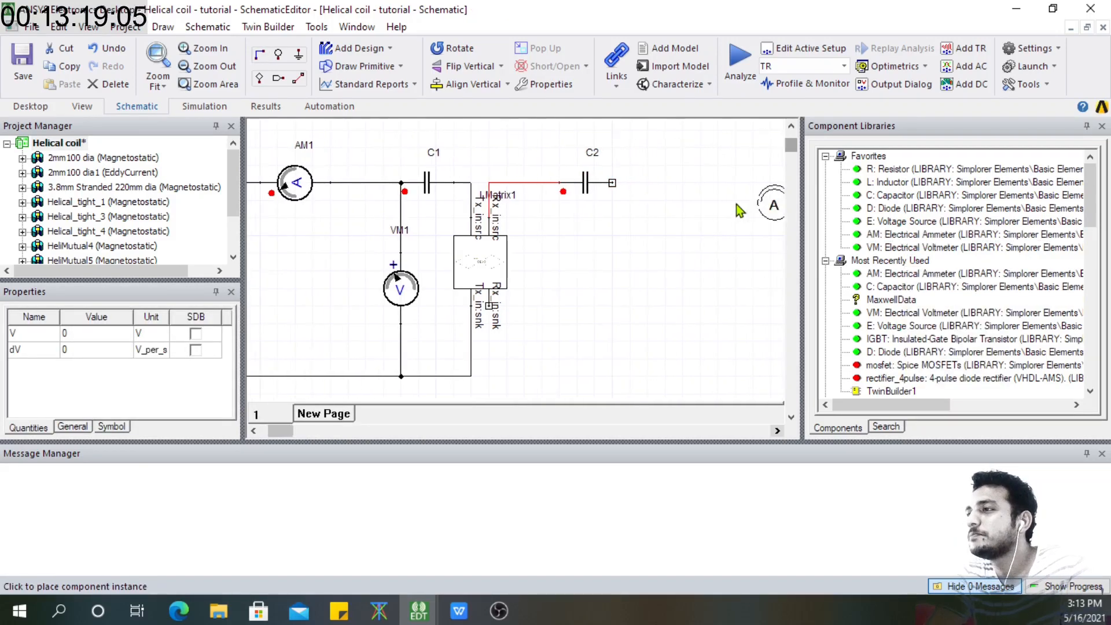
pyautogui.click(646, 182)
pyautogui.press('Escape')
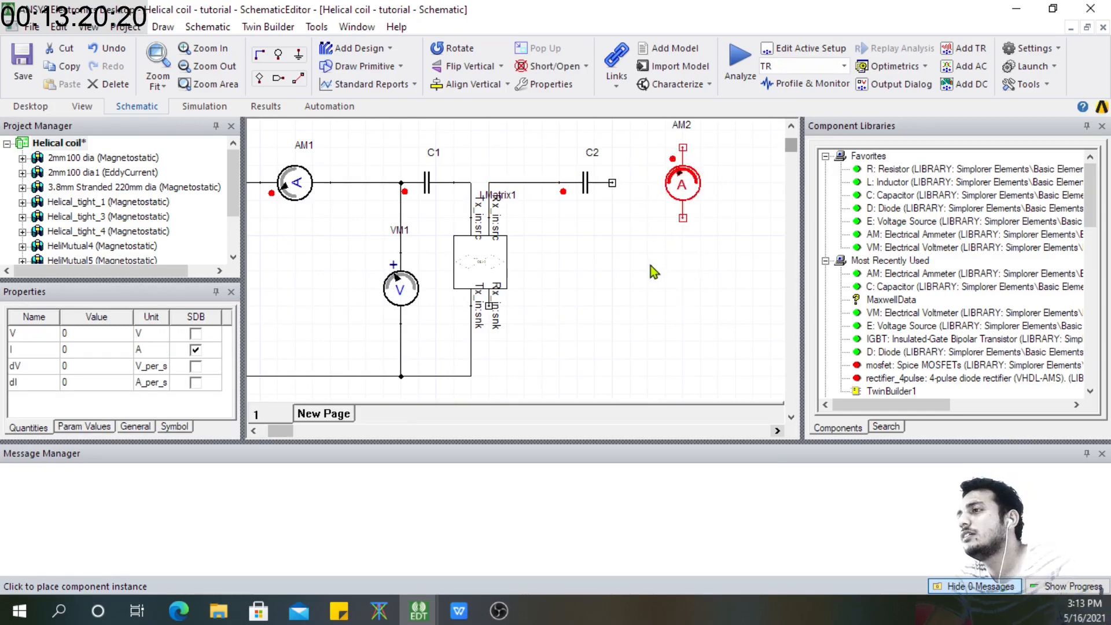
pyautogui.click(456, 50)
pyautogui.moveTo(665, 162); pyautogui.dragTo(683, 180)
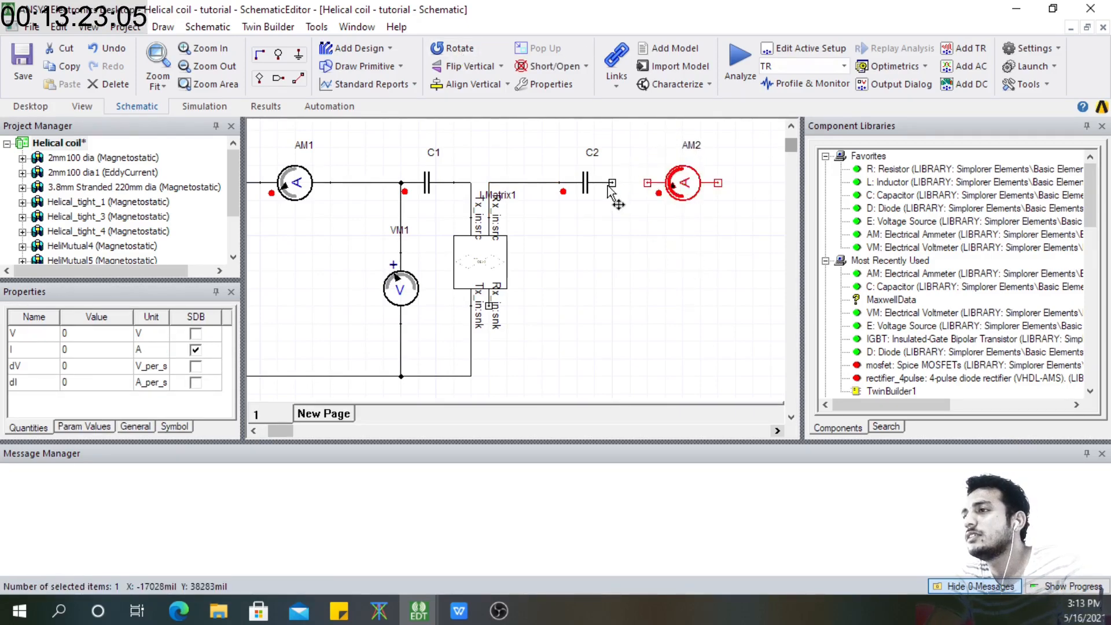
pyautogui.click(612, 183)
pyautogui.click(643, 183)
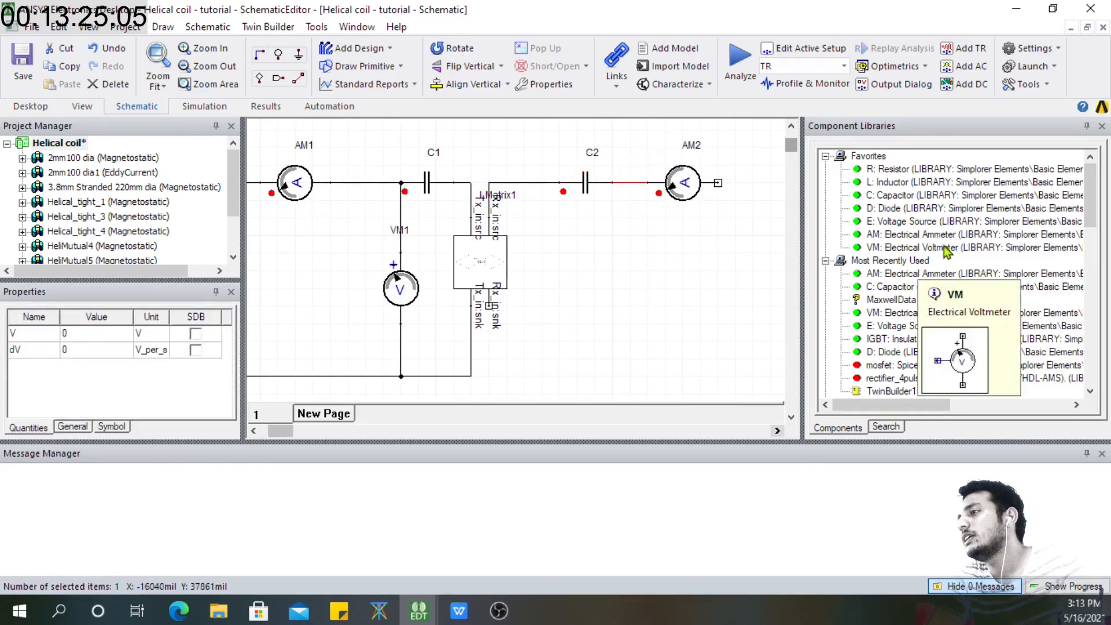
# Place a second voltmeter below and beyond the second ammeter, with an upright resistor beside it as the load
pyautogui.click(906, 253)
pyautogui.moveTo(905, 250); pyautogui.dragTo(713, 237)
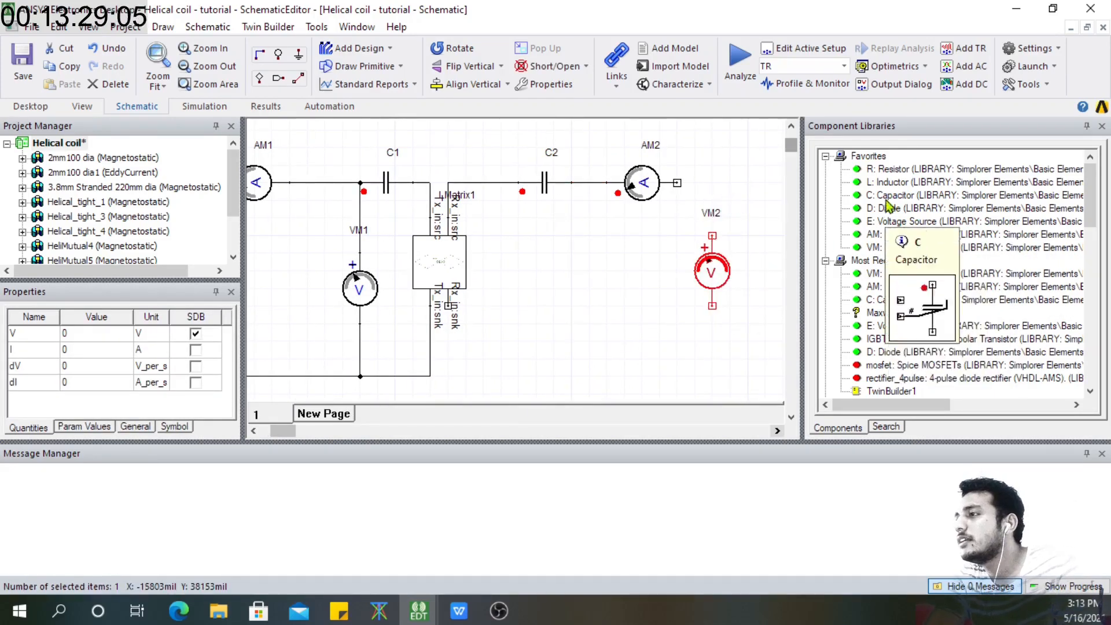
pyautogui.click(889, 171)
pyautogui.moveTo(890, 171); pyautogui.dragTo(762, 261)
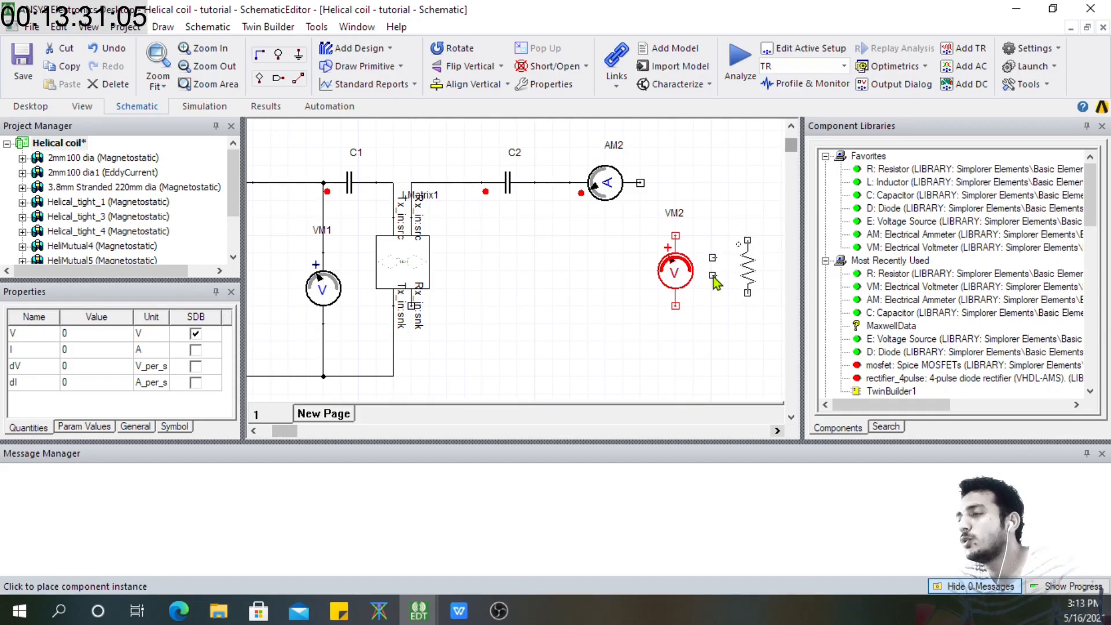
pyautogui.click(716, 280)
# Wire the resistor's upper end to the second ammeter and its lower end to the return line at the Tx_in sink terminal
pyautogui.click(640, 183)
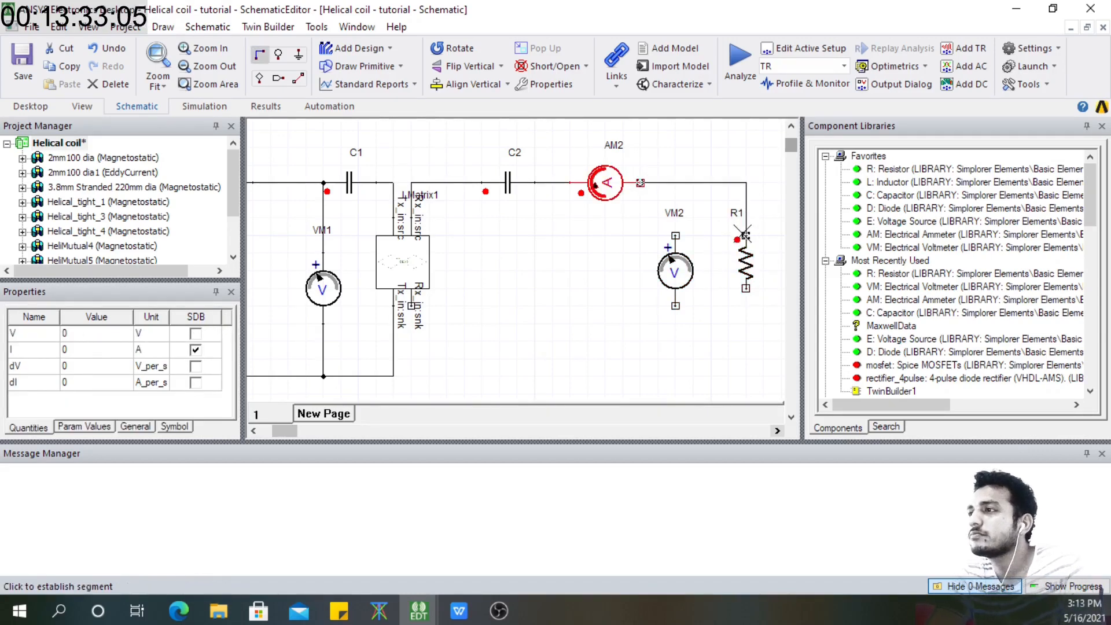
pyautogui.click(747, 236)
pyautogui.click(746, 289)
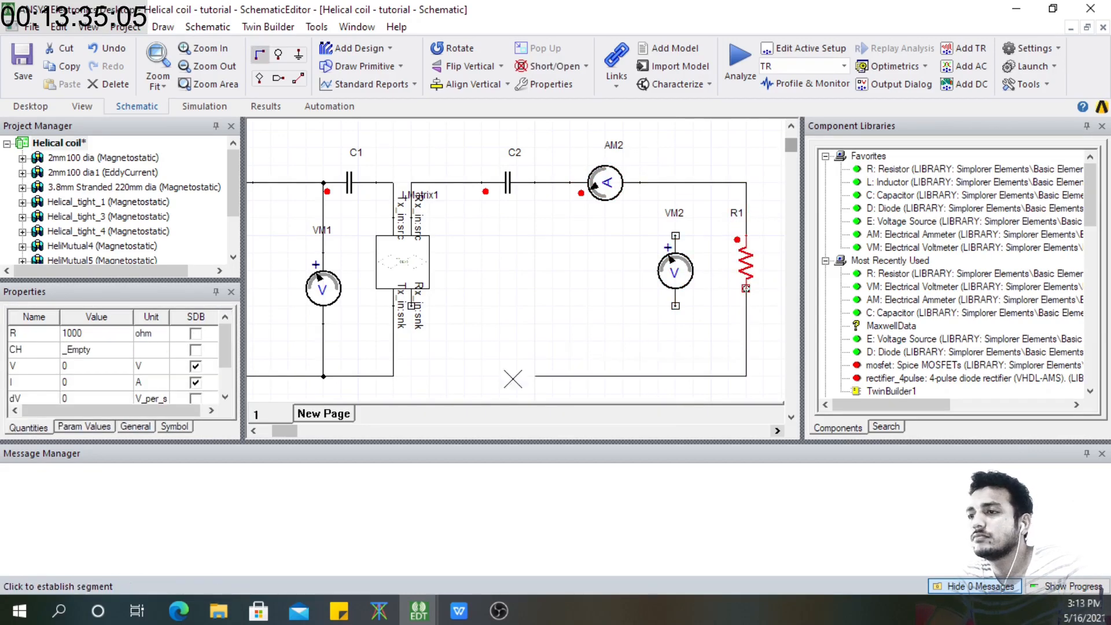
pyautogui.click(395, 291)
# Wire the second voltmeter in parallel with the resistor, between the lower return line and the upper output wire
pyautogui.click(676, 218)
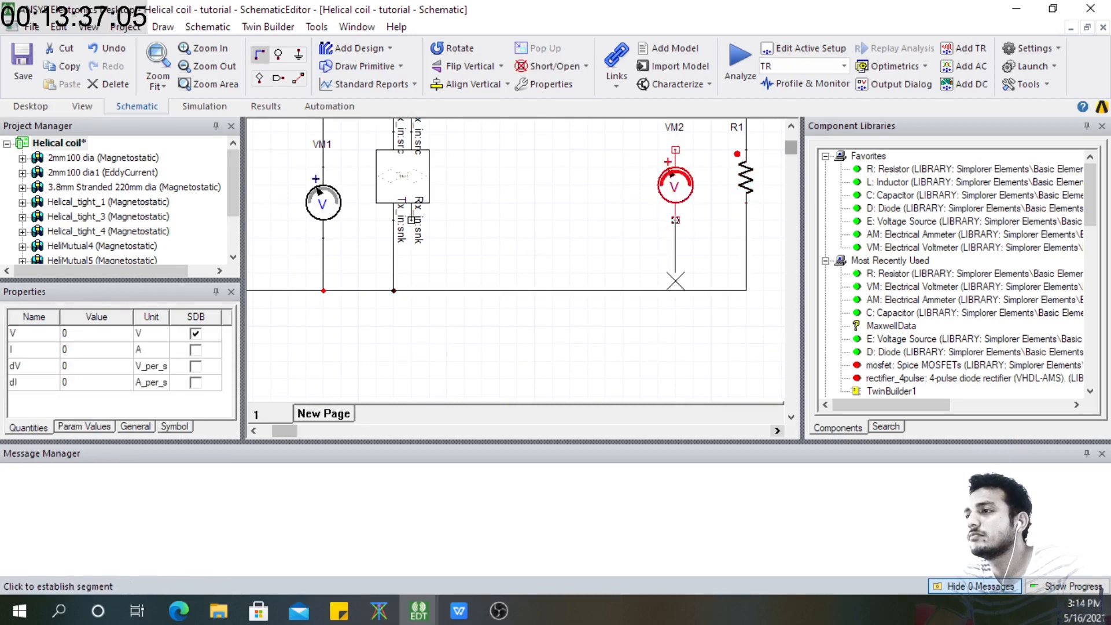
pyautogui.click(676, 291)
pyautogui.click(792, 126)
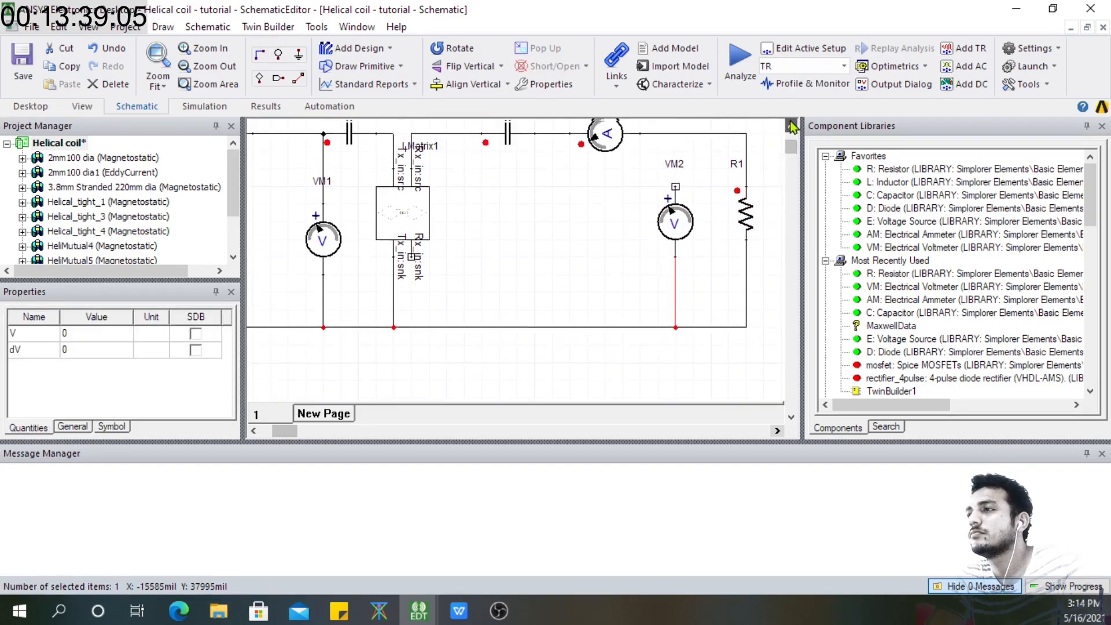
pyautogui.click(676, 196)
pyautogui.click(675, 143)
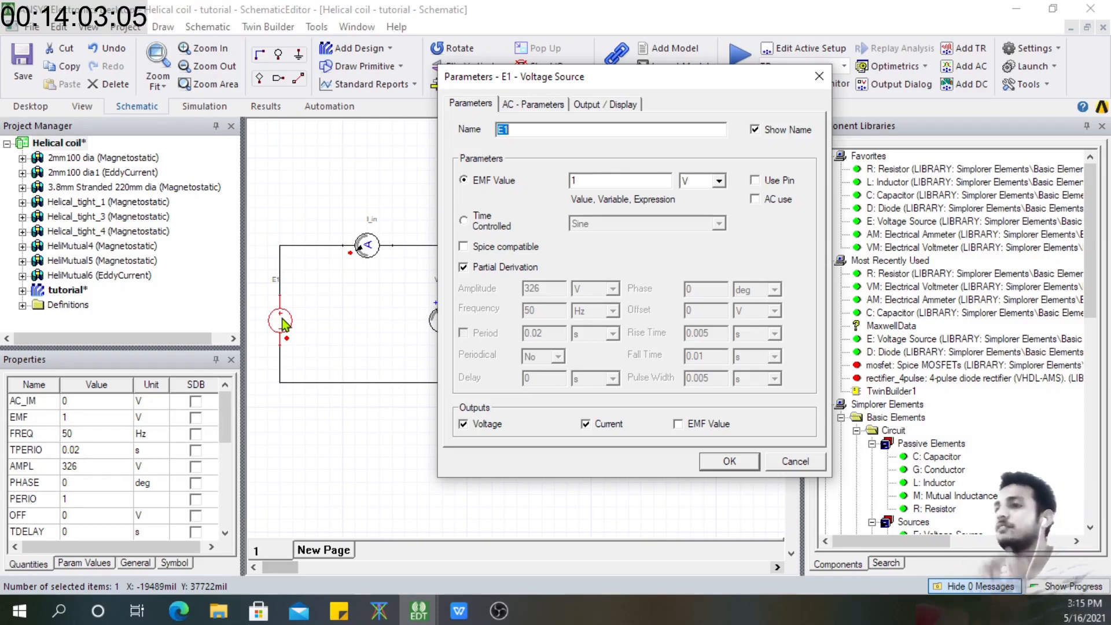
pyautogui.click(541, 105)
pyautogui.click(469, 103)
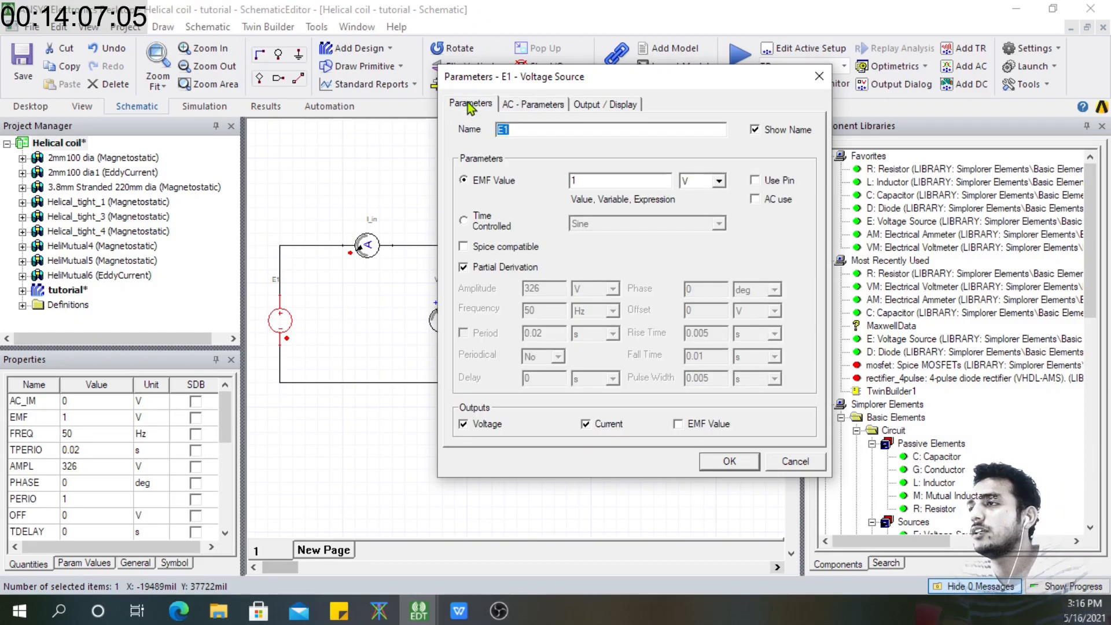
pyautogui.click(538, 104)
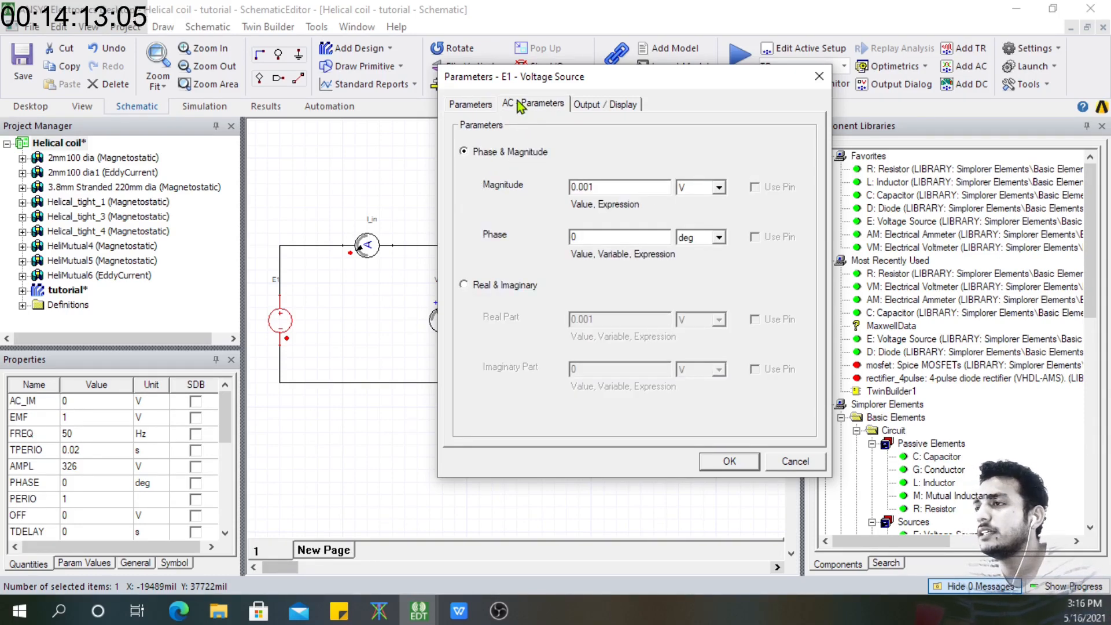
pyautogui.click(471, 105)
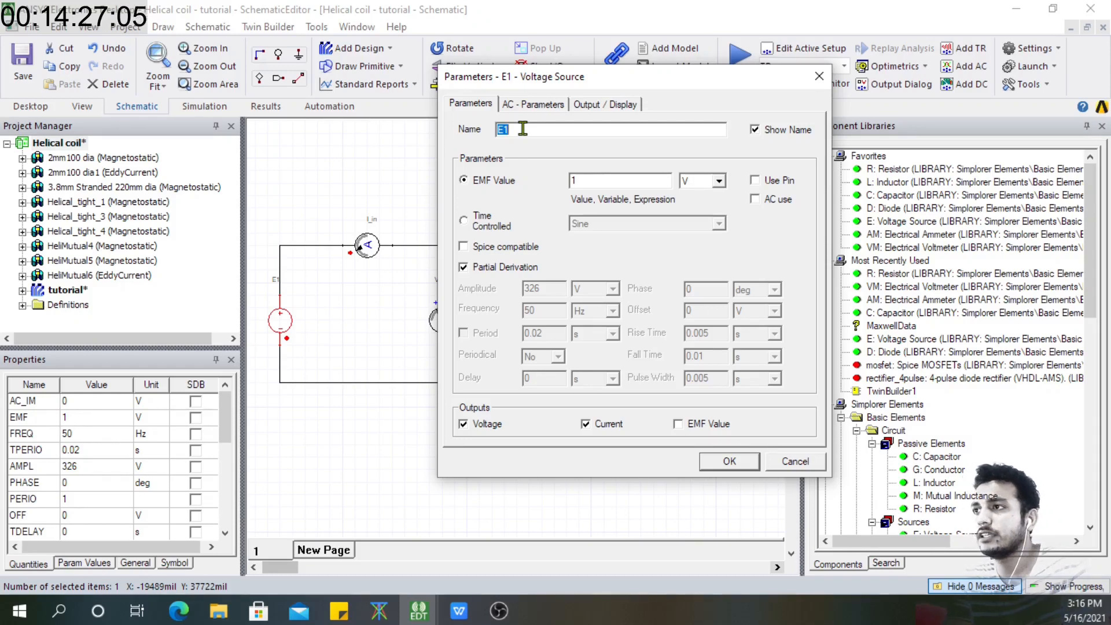
# Rename the voltage source to E_source and make it a time-controlled sine source with an amplitude of 320 V
pyautogui.write('E_source')
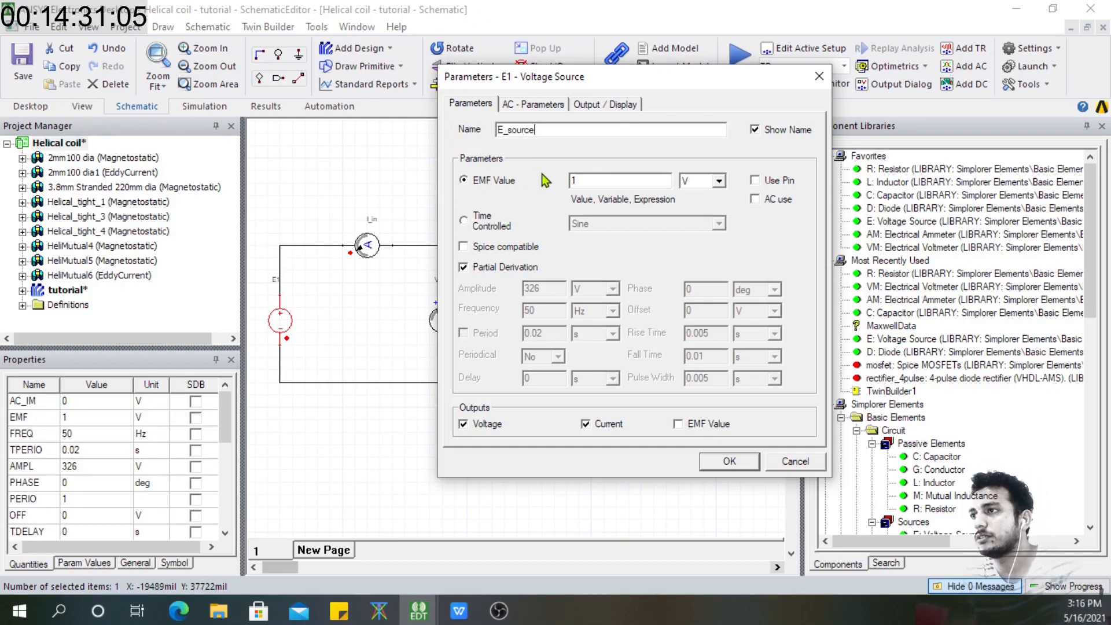
pyautogui.click(465, 221)
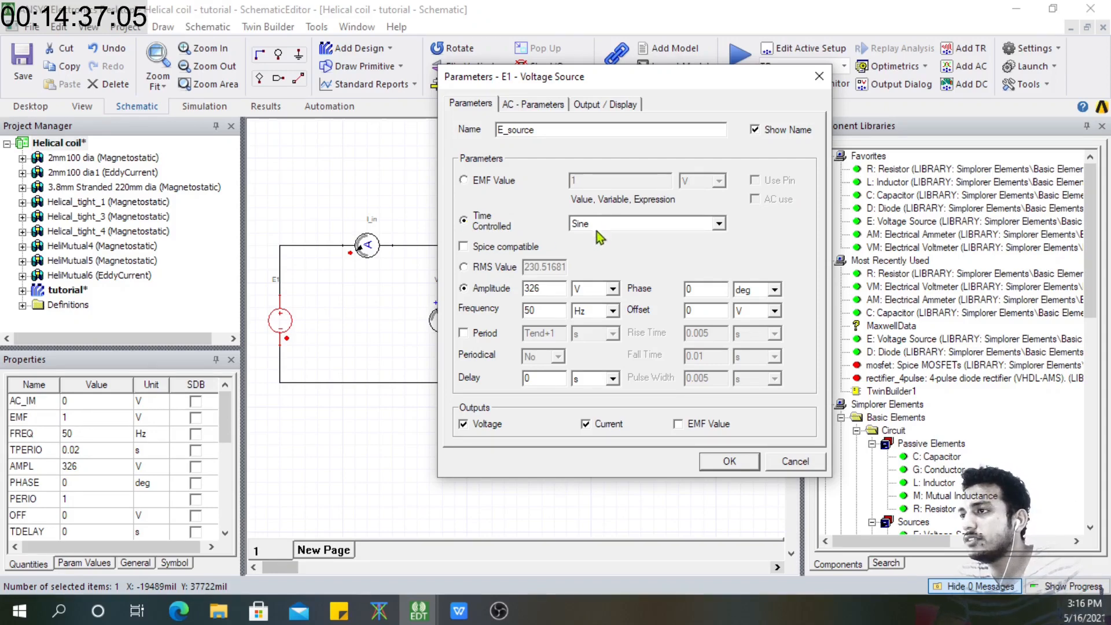
pyautogui.click(463, 268)
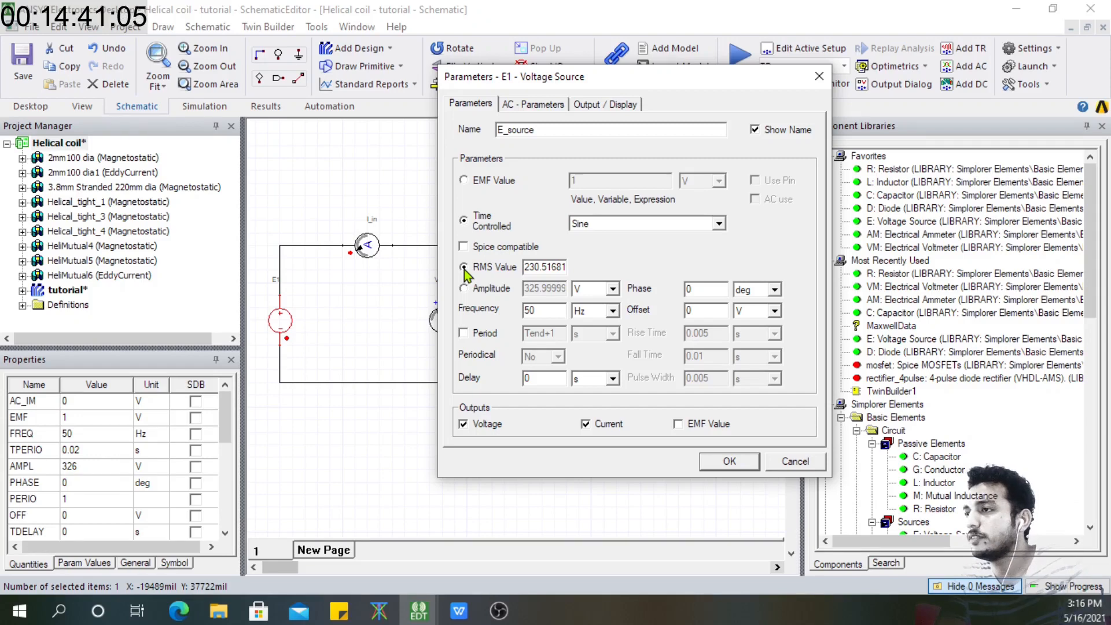
pyautogui.click(463, 288)
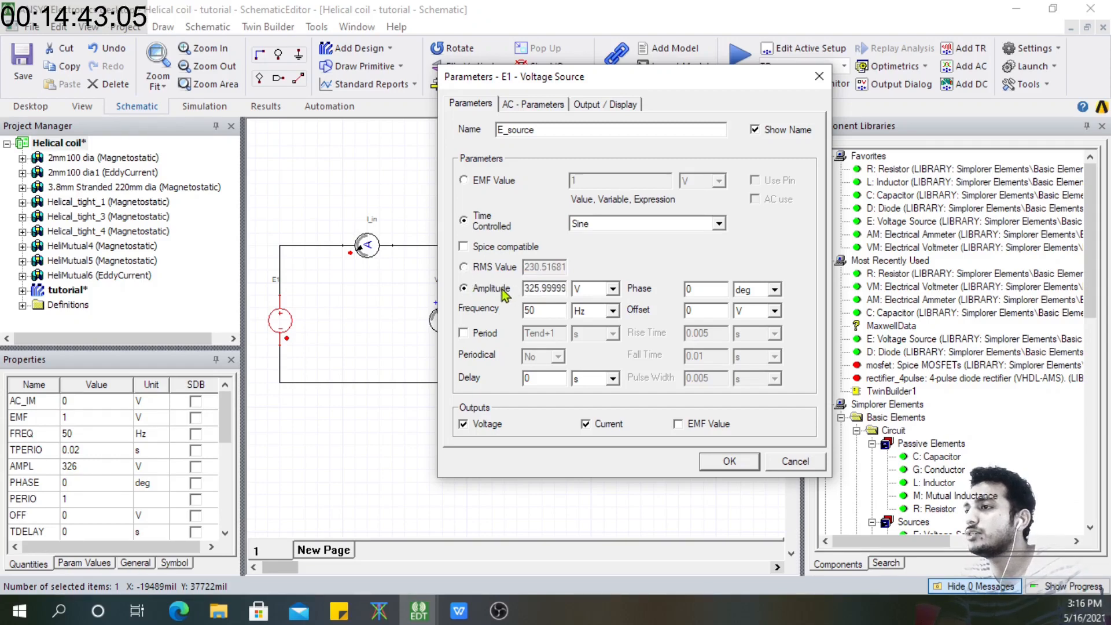
pyautogui.moveTo(528, 291); pyautogui.dragTo(585, 292)
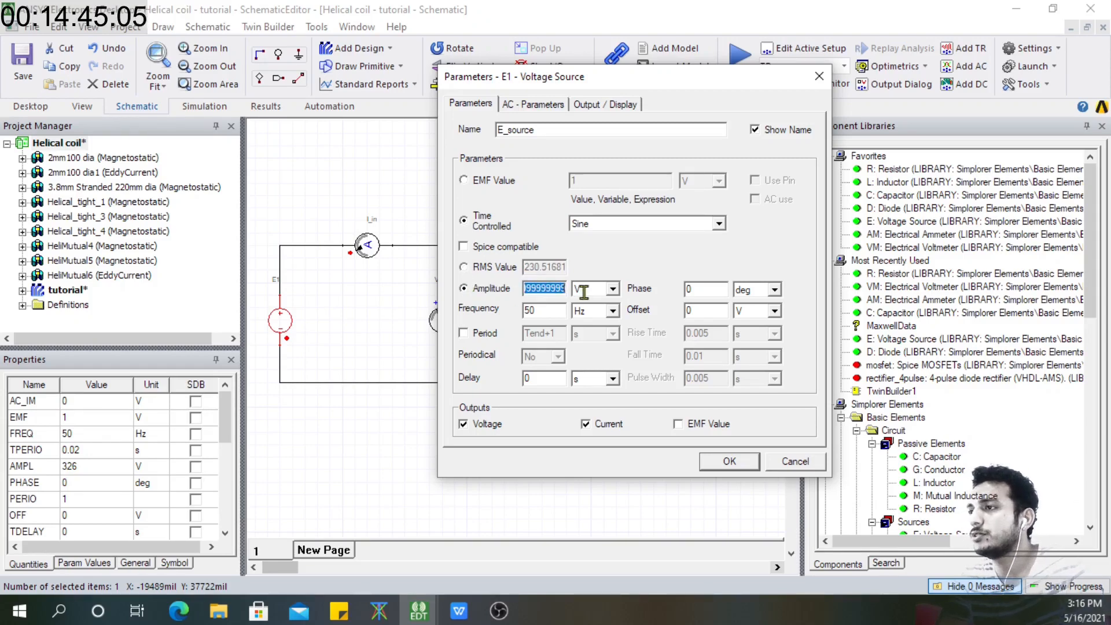
pyautogui.press('BackSpace')
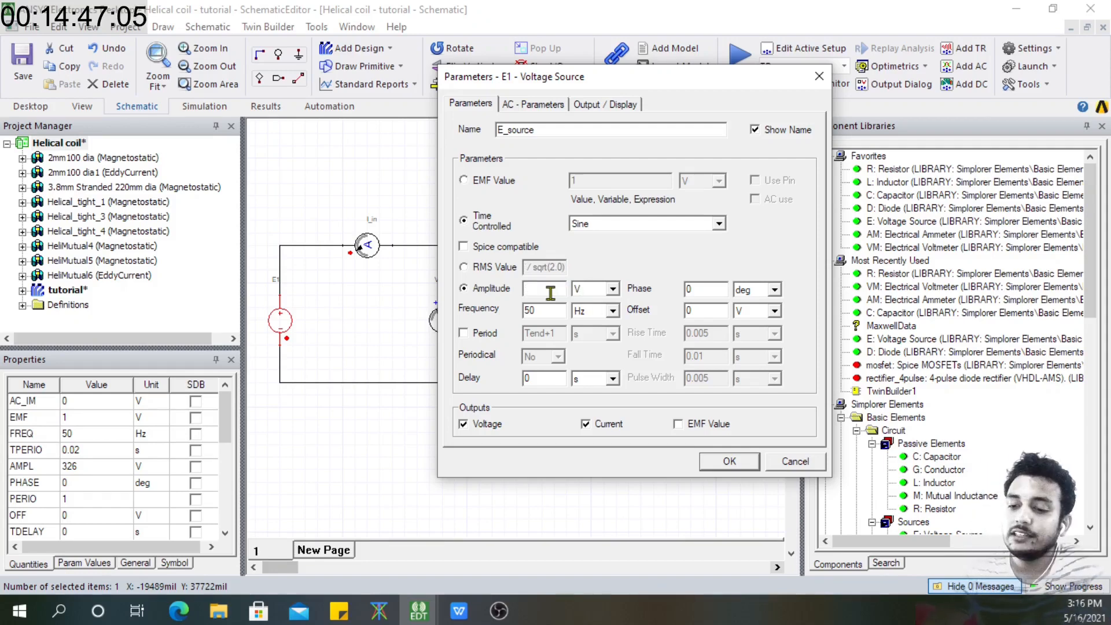
pyautogui.write('320')
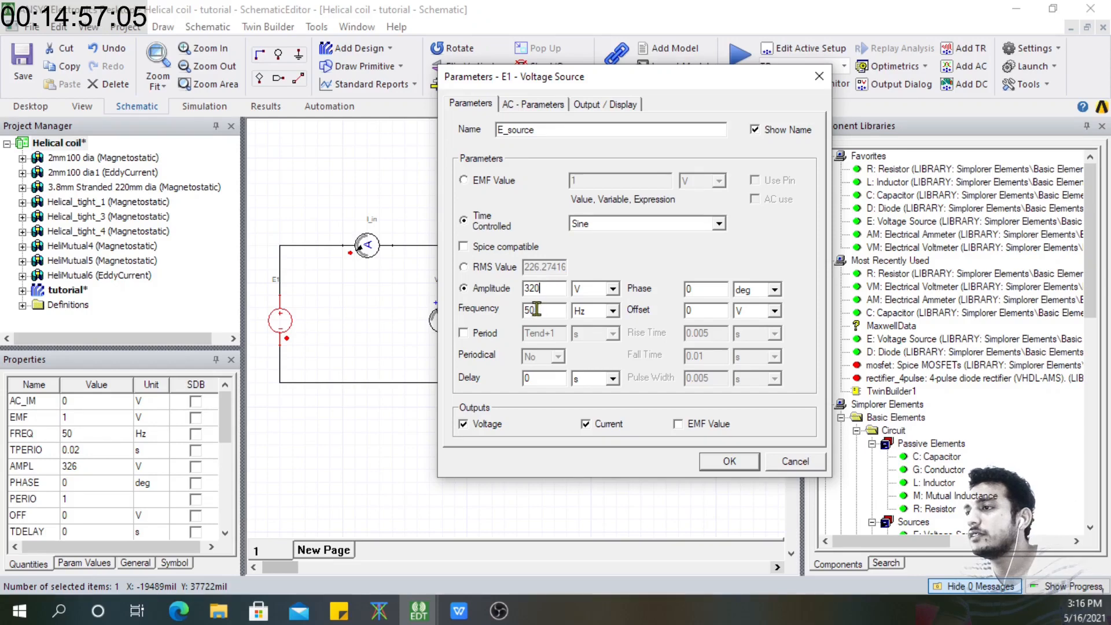
# Set the voltage source's frequency to 6.67 MHz and apply its parameters
pyautogui.moveTo(537, 311); pyautogui.dragTo(517, 312)
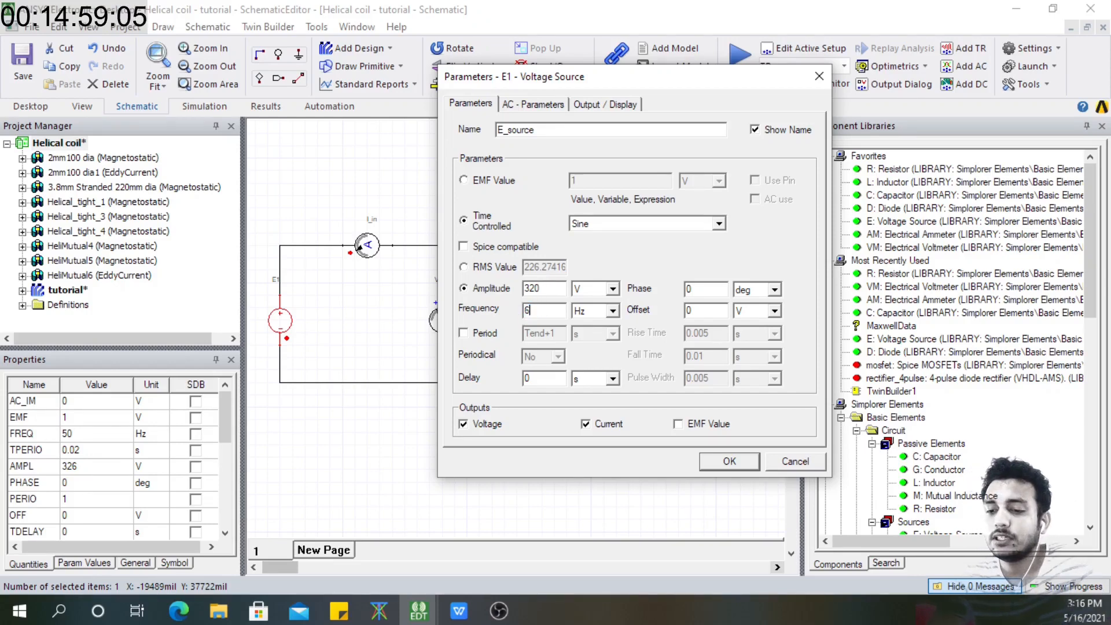
pyautogui.write('6.67')
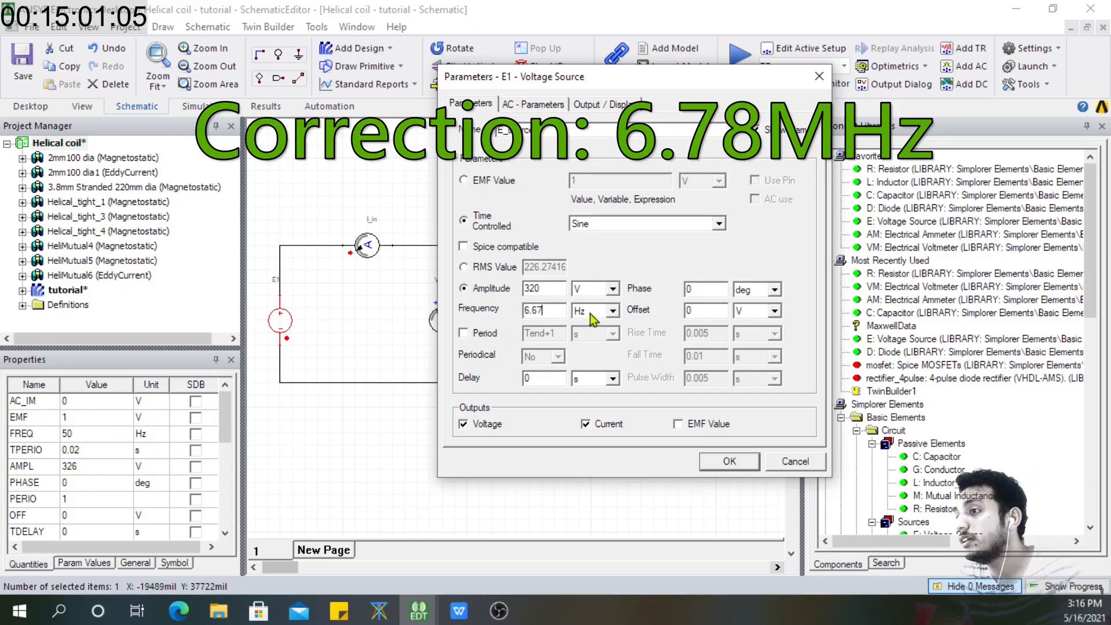
pyautogui.click(614, 312)
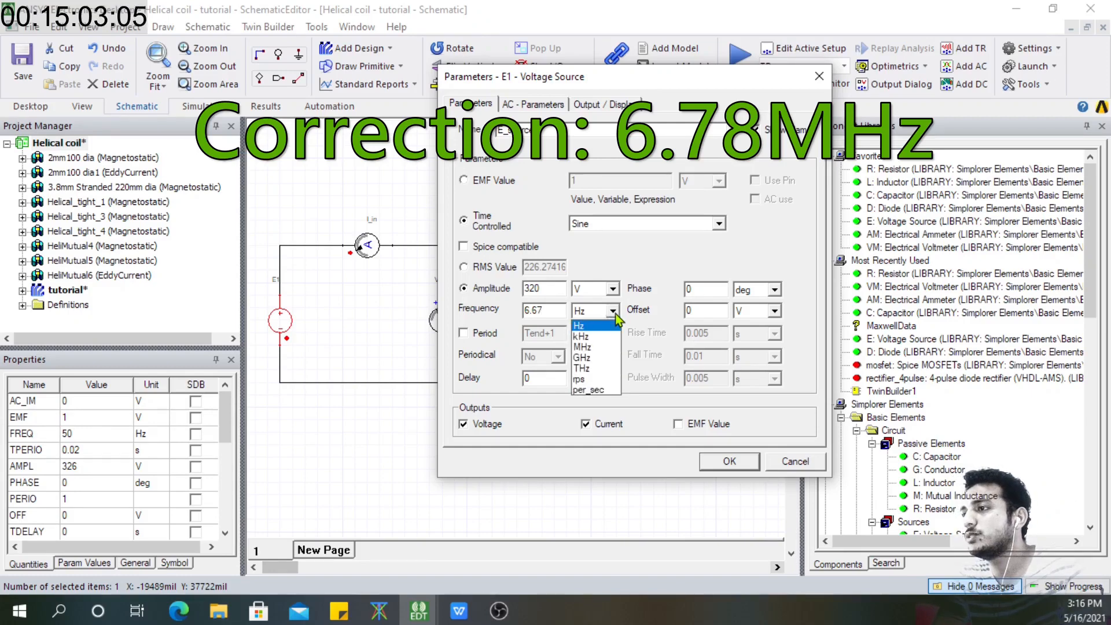
pyautogui.click(598, 348)
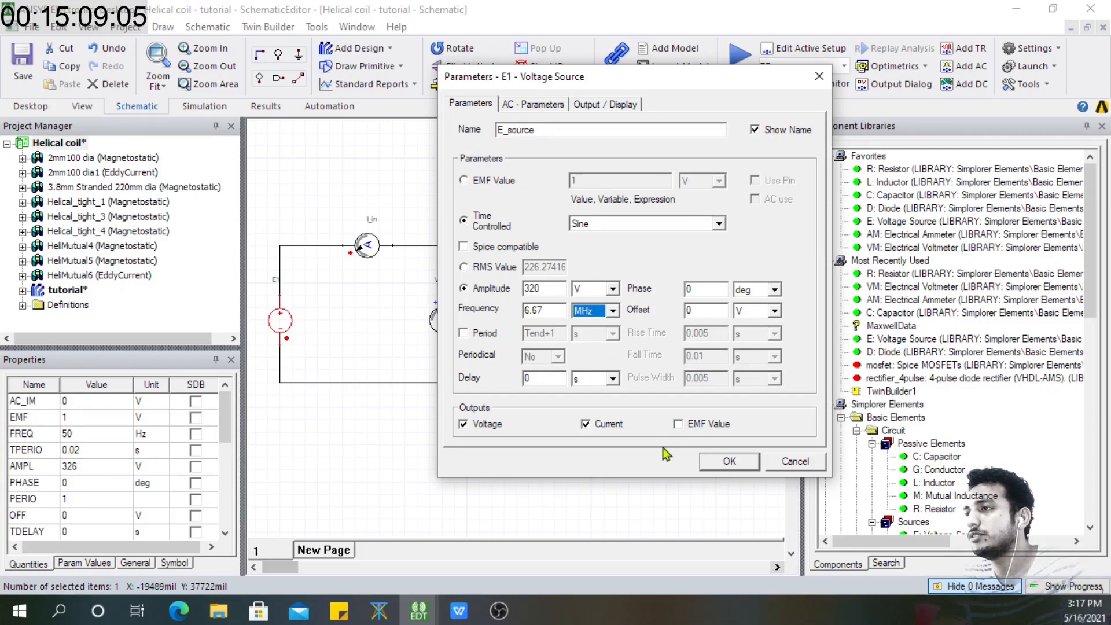
pyautogui.click(728, 461)
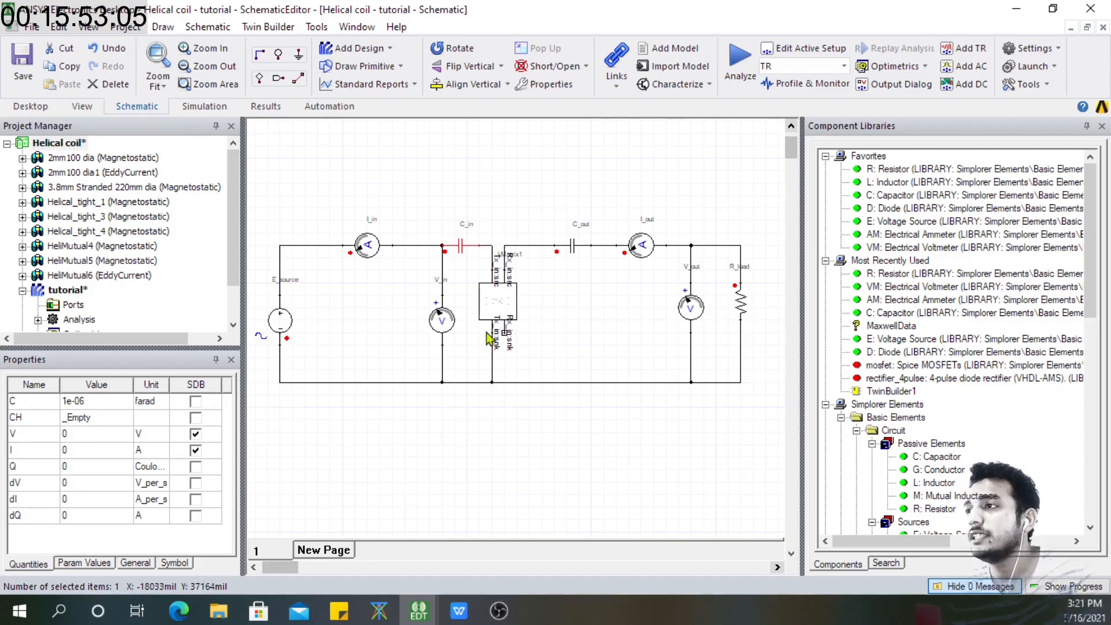
# Rename the input capacitor C_in to C1 and enter the variable C_in as its capacitance
pyautogui.doubleClick(460, 243)
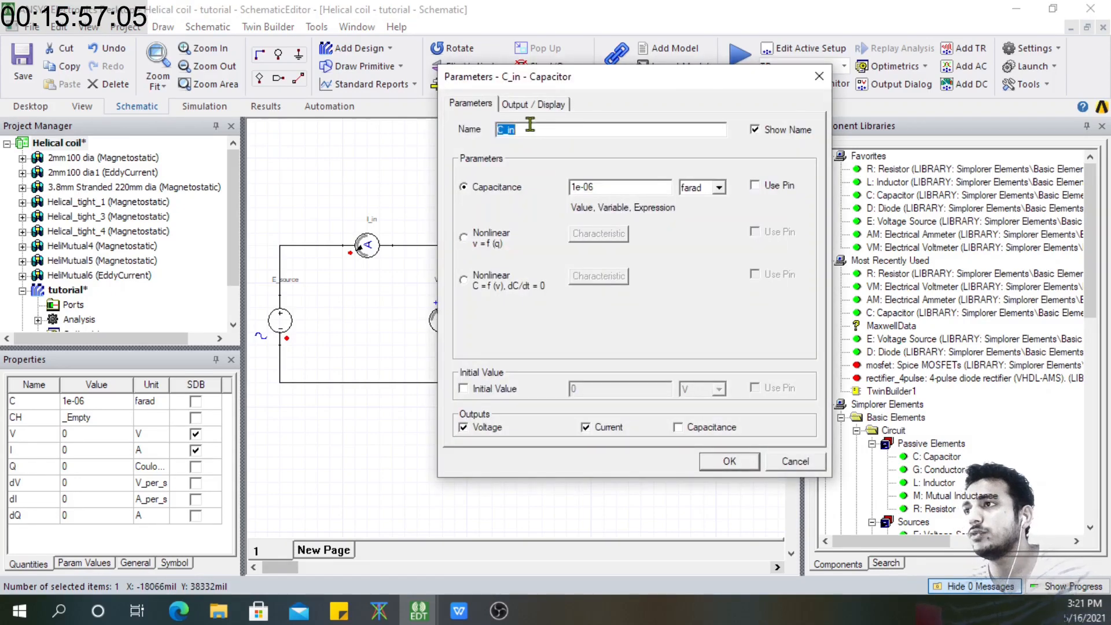
pyautogui.write('C1')
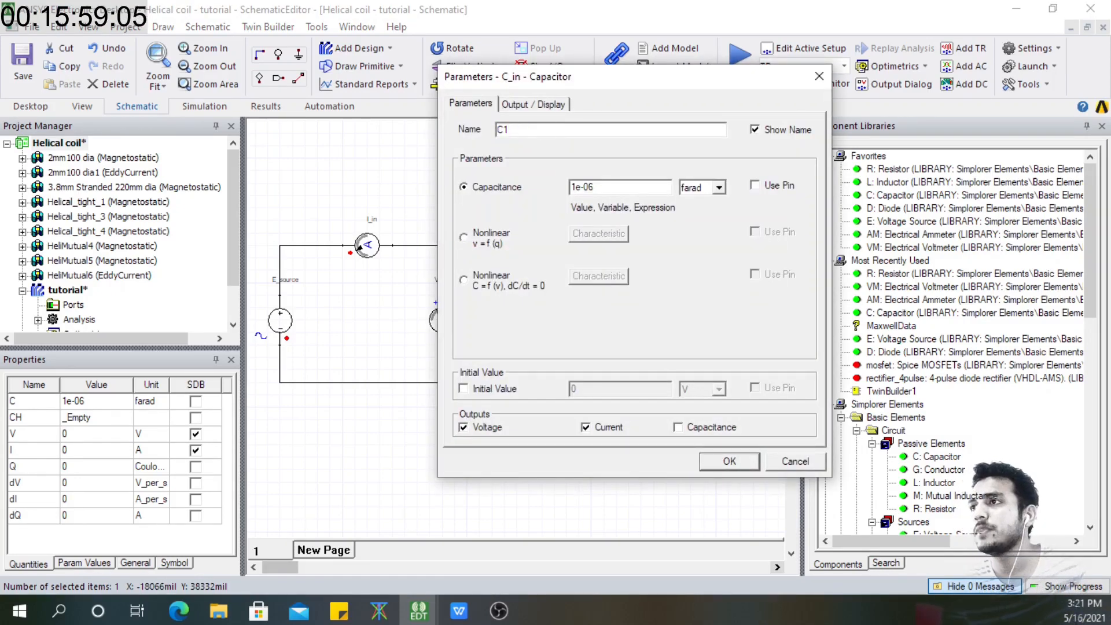
pyautogui.moveTo(608, 185); pyautogui.dragTo(562, 183)
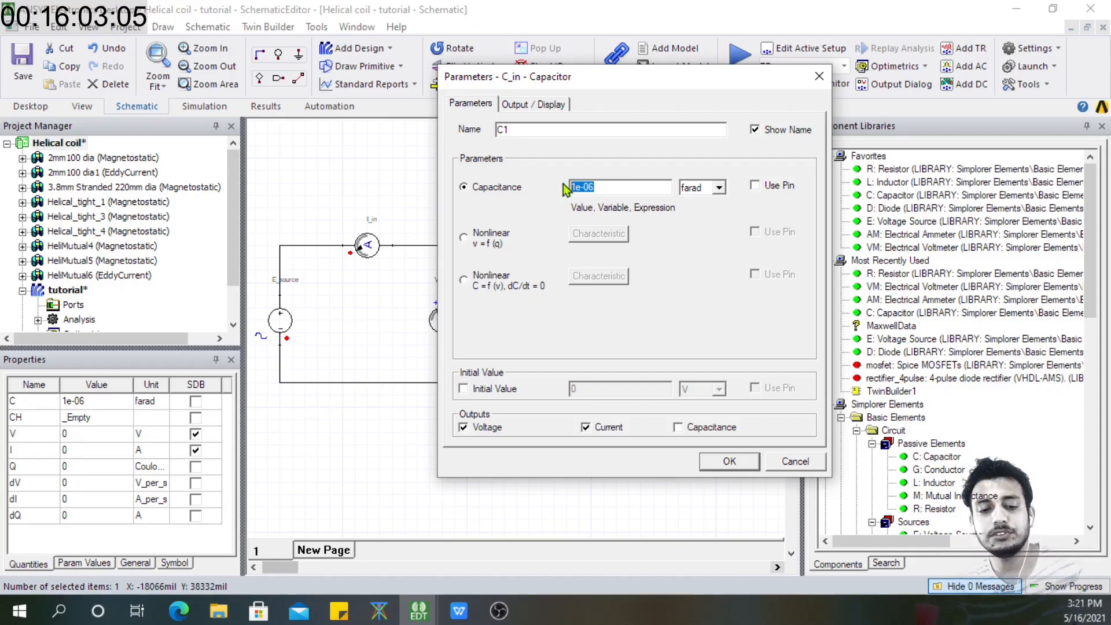
pyautogui.write('C_in')
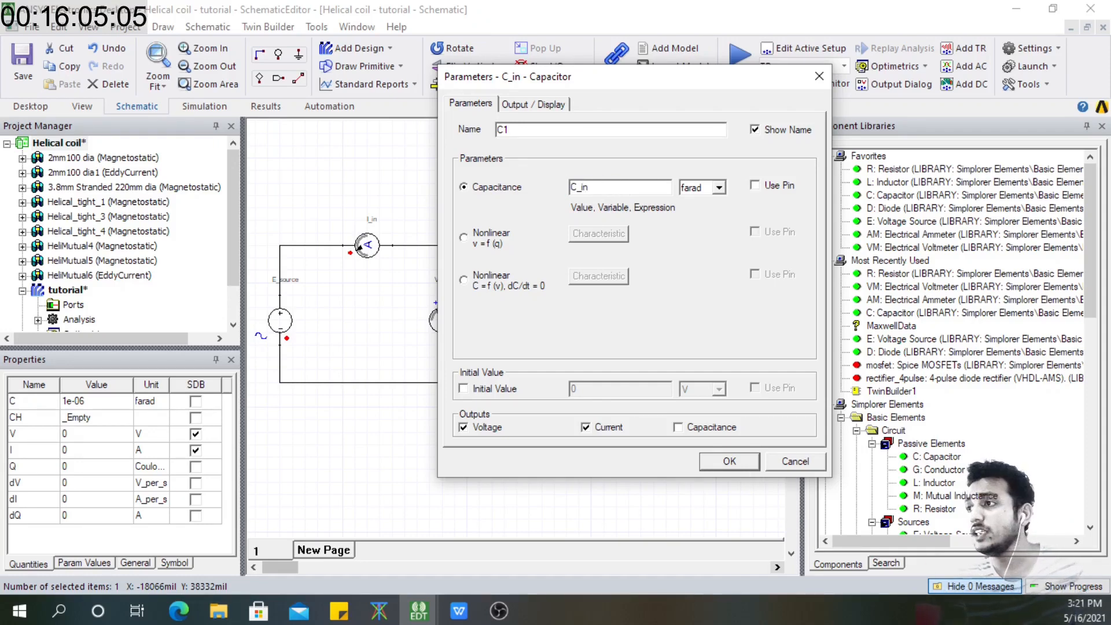
pyautogui.press('Tab')
# Define the local variable C_in with unit type Capacitance and a value of 100 pF, and apply the capacitor's parameters
pyautogui.click(602, 169)
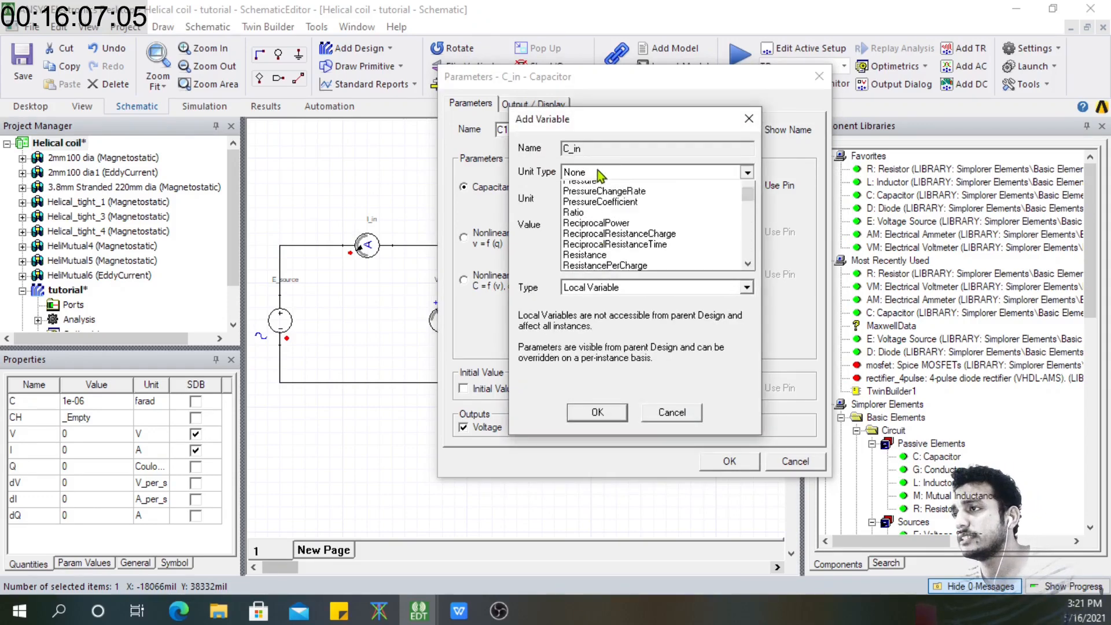
pyautogui.press('c')
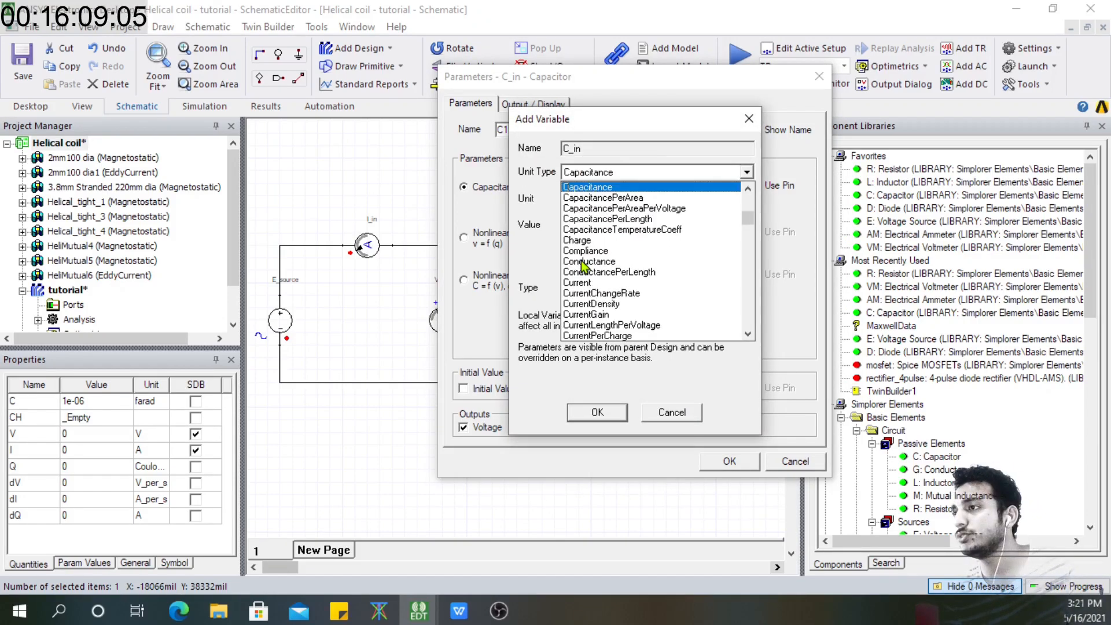
pyautogui.click(585, 189)
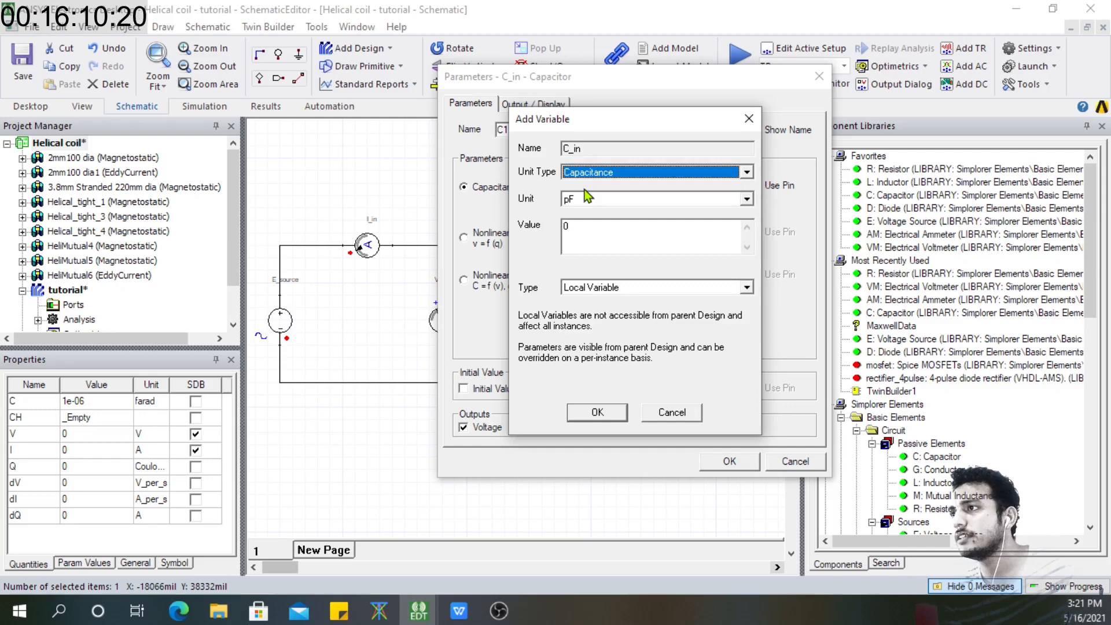
pyautogui.doubleClick(582, 230)
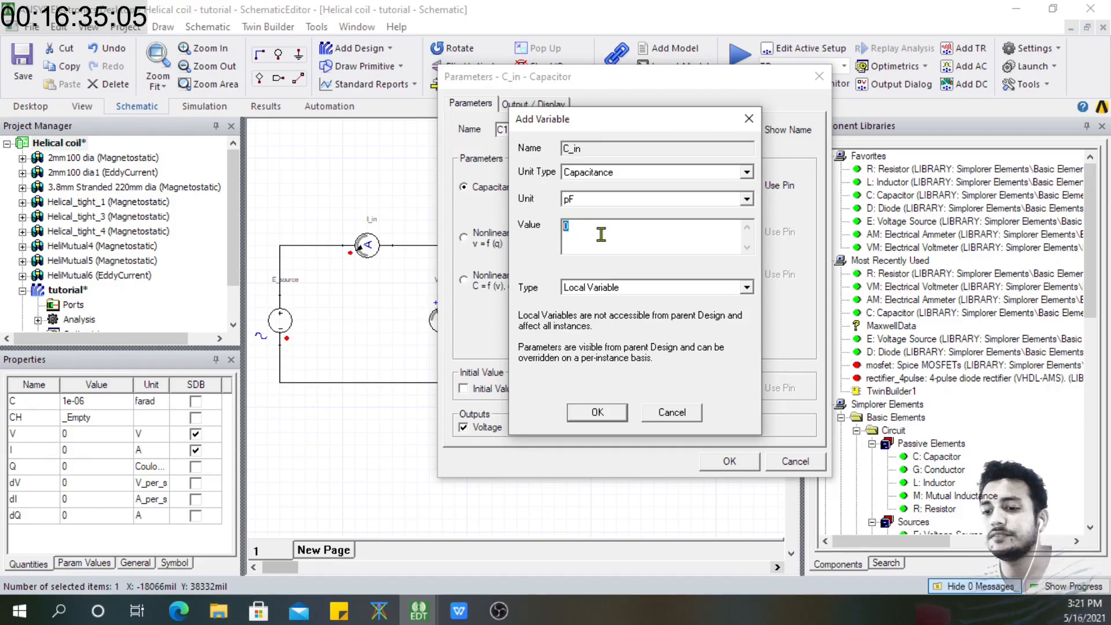
pyautogui.write('100')
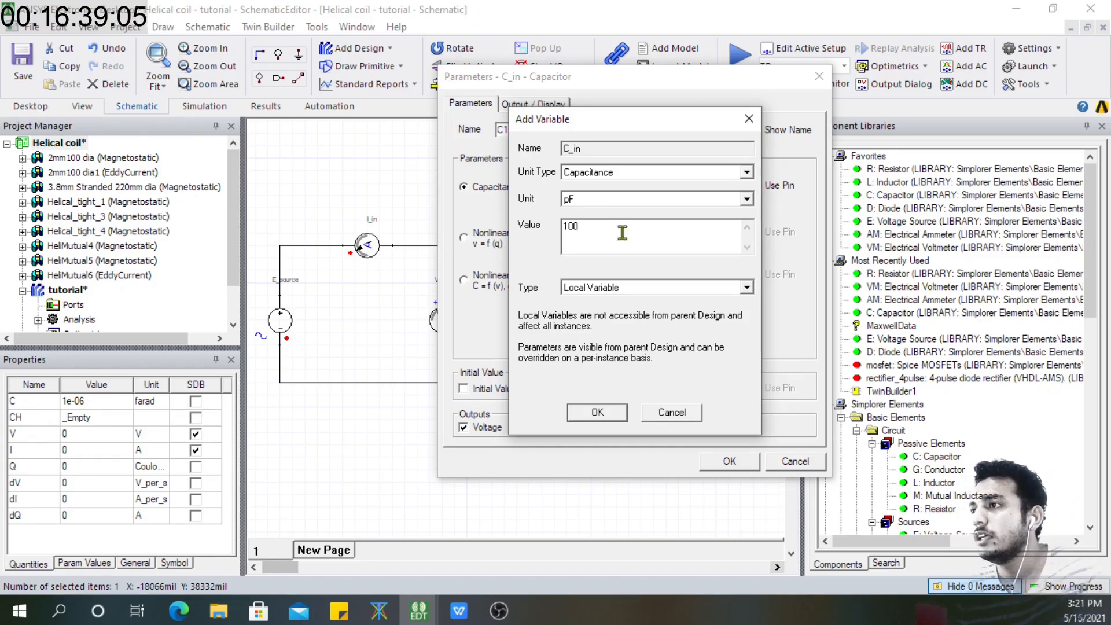
pyautogui.click(597, 413)
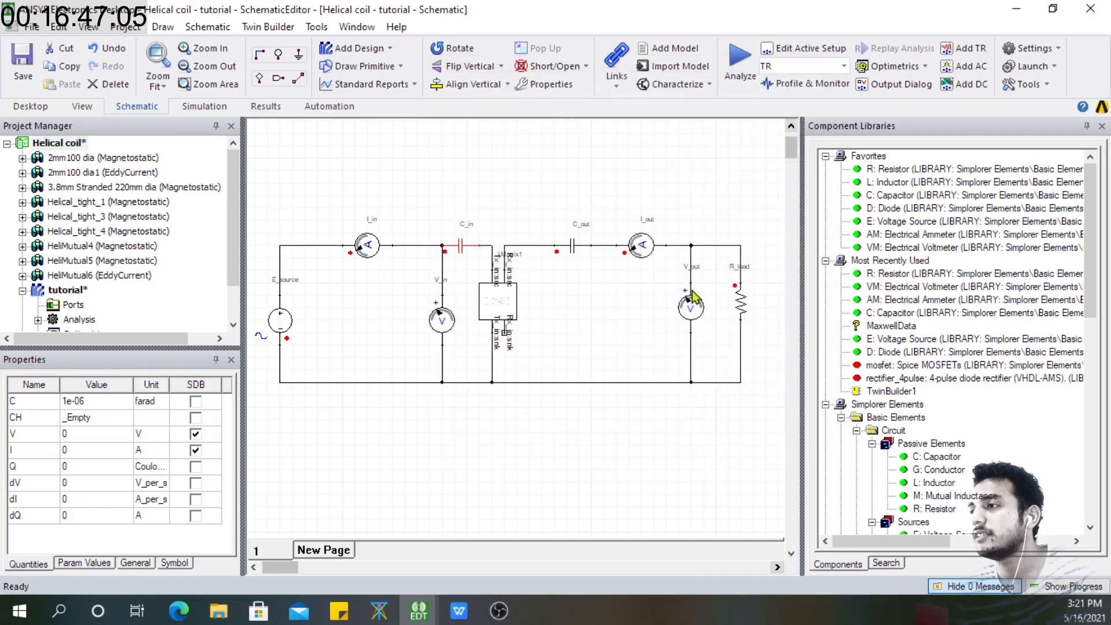
# Rename the output capacitor C_out to C2 and enter the variable C_out as its capacitance
pyautogui.doubleClick(573, 247)
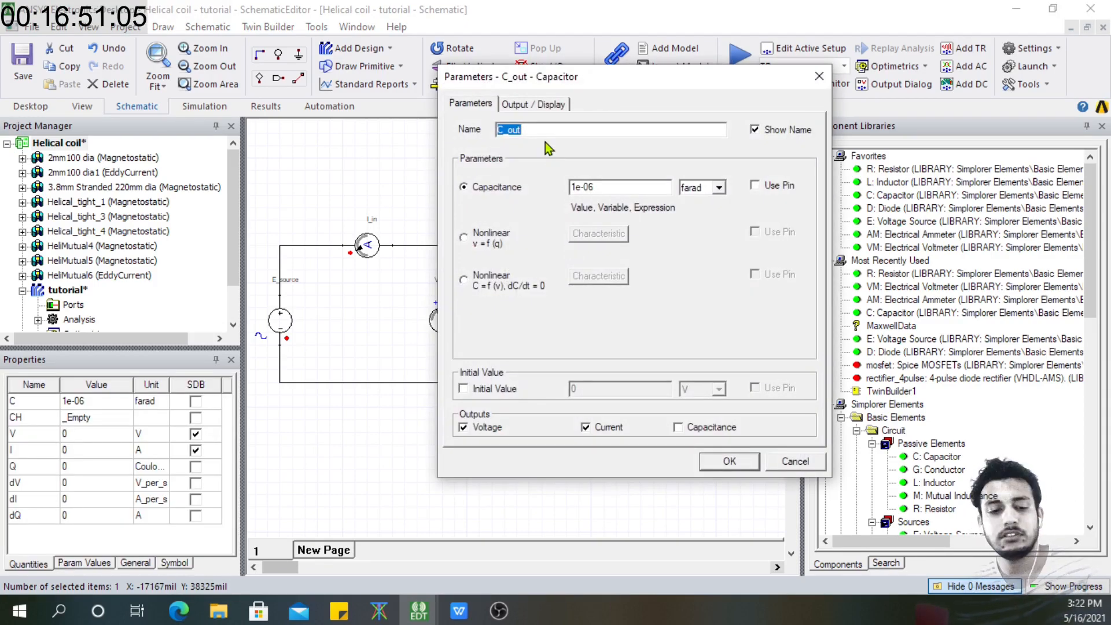
pyautogui.write('C2')
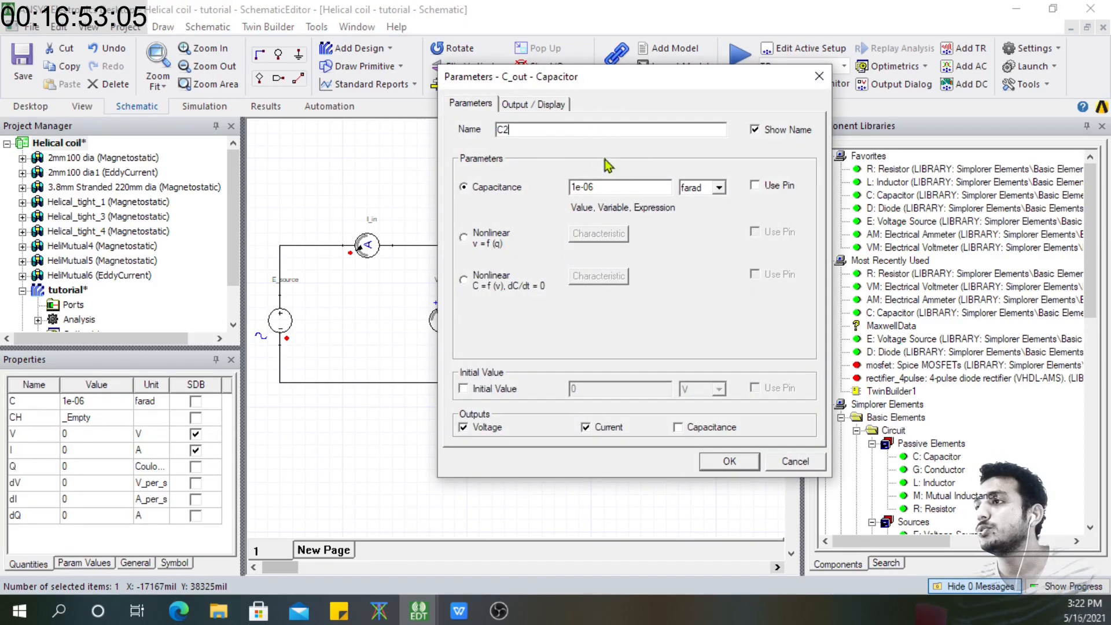
pyautogui.moveTo(610, 187); pyautogui.dragTo(535, 190)
pyautogui.write('C')
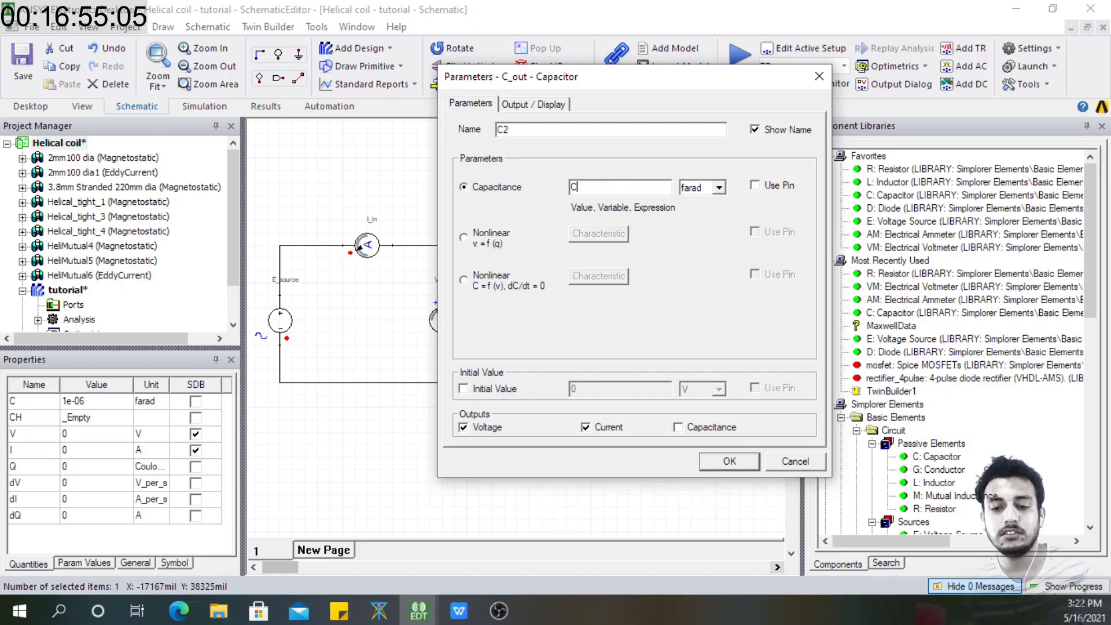
pyautogui.write('_out')
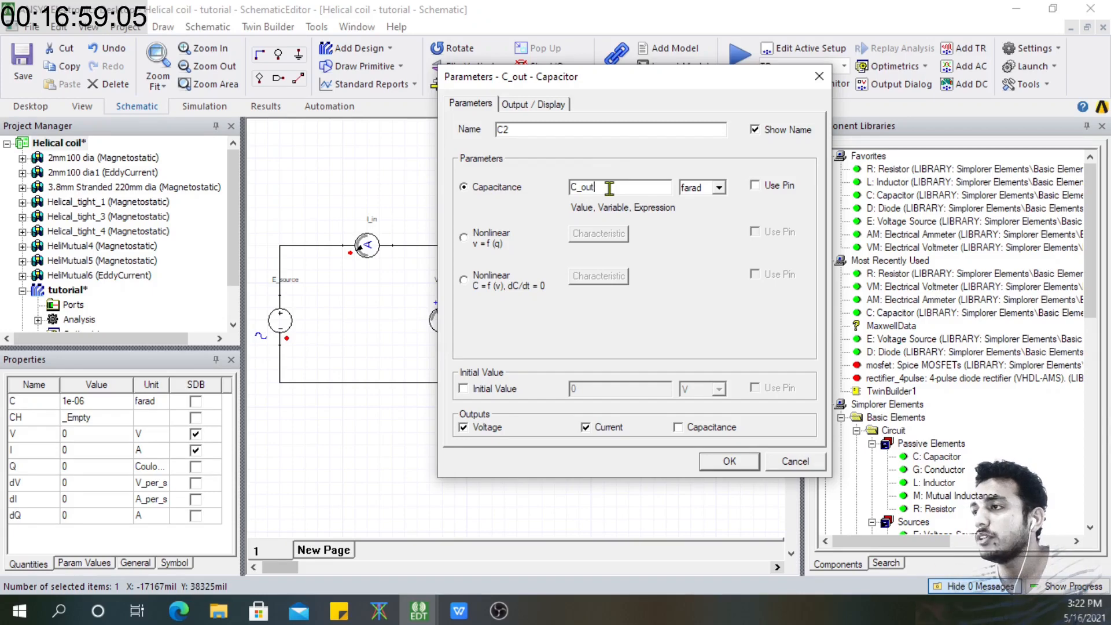
pyautogui.press('Tab')
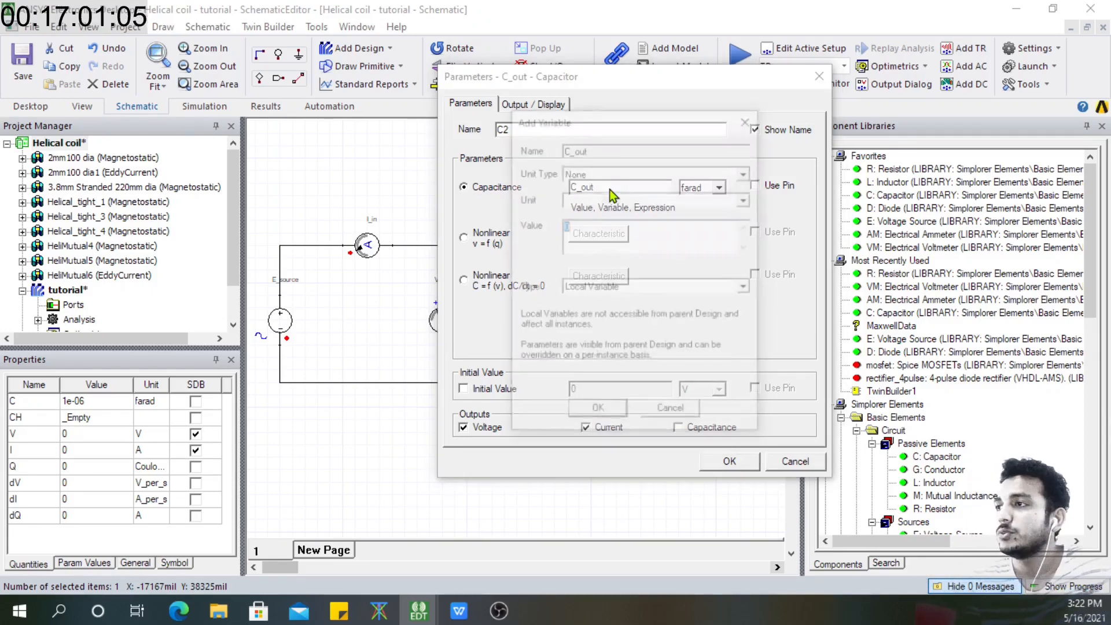
# Define the local variable C_out with unit type Capacitance and a value of 100 pF, and apply the capacitor's parameters
pyautogui.click(602, 170)
pyautogui.press('c')
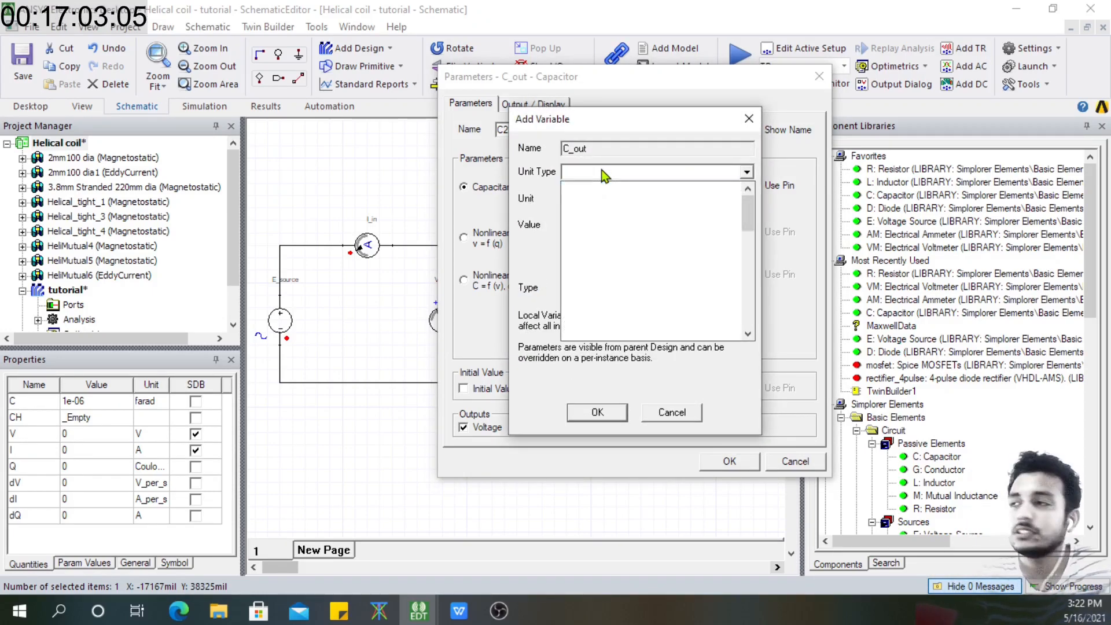
pyautogui.click(584, 189)
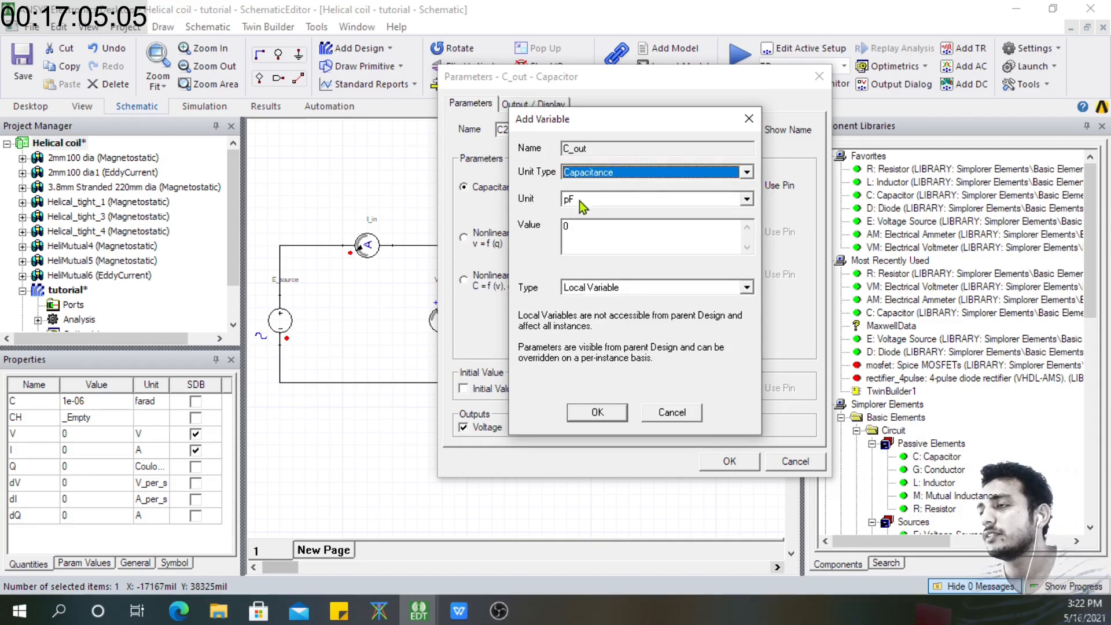
pyautogui.click(573, 229)
pyautogui.press('BackSpace')
pyautogui.write('10')
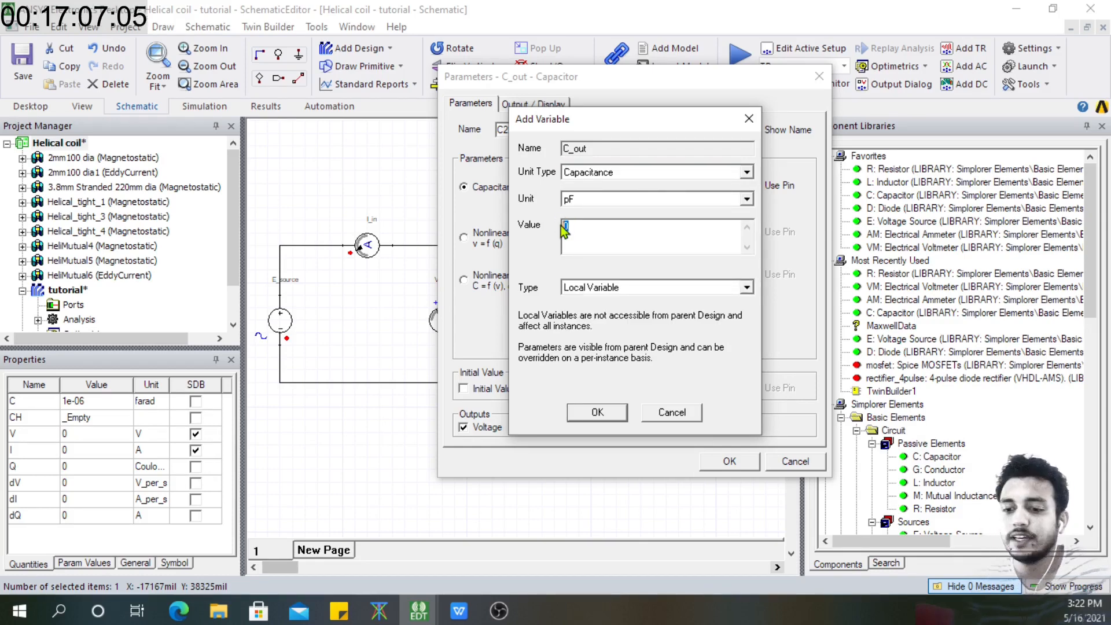
pyautogui.write('0')
pyautogui.press('Return')
pyautogui.press('Return')
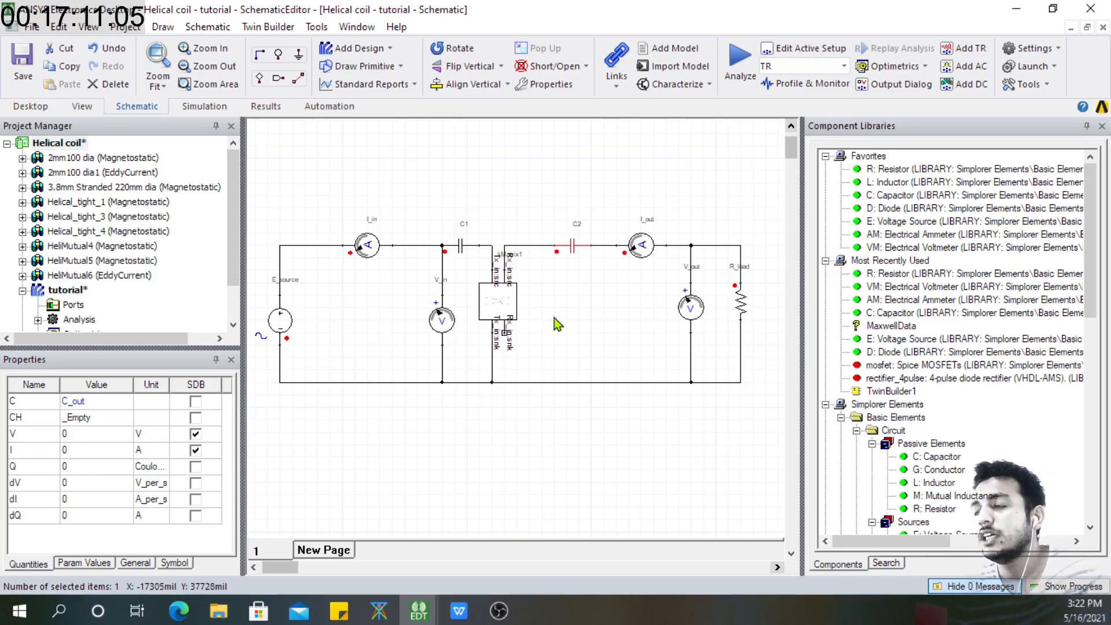
# Rename the load resistor R_load to R1 and enter the variable R_load as its resistance
pyautogui.doubleClick(742, 310)
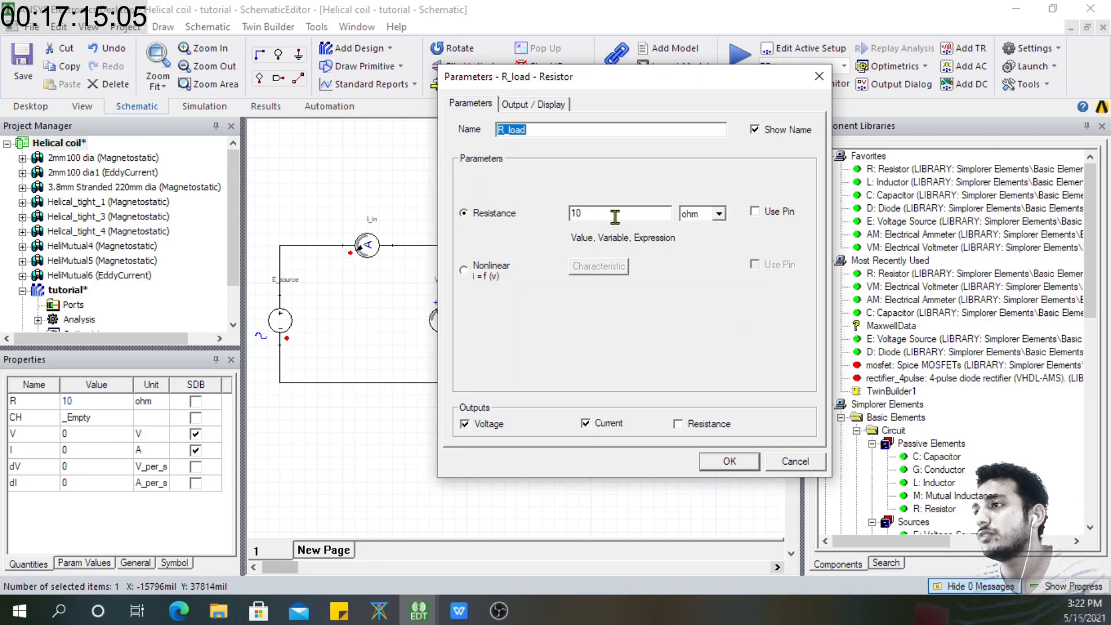
pyautogui.moveTo(605, 214); pyautogui.dragTo(570, 214)
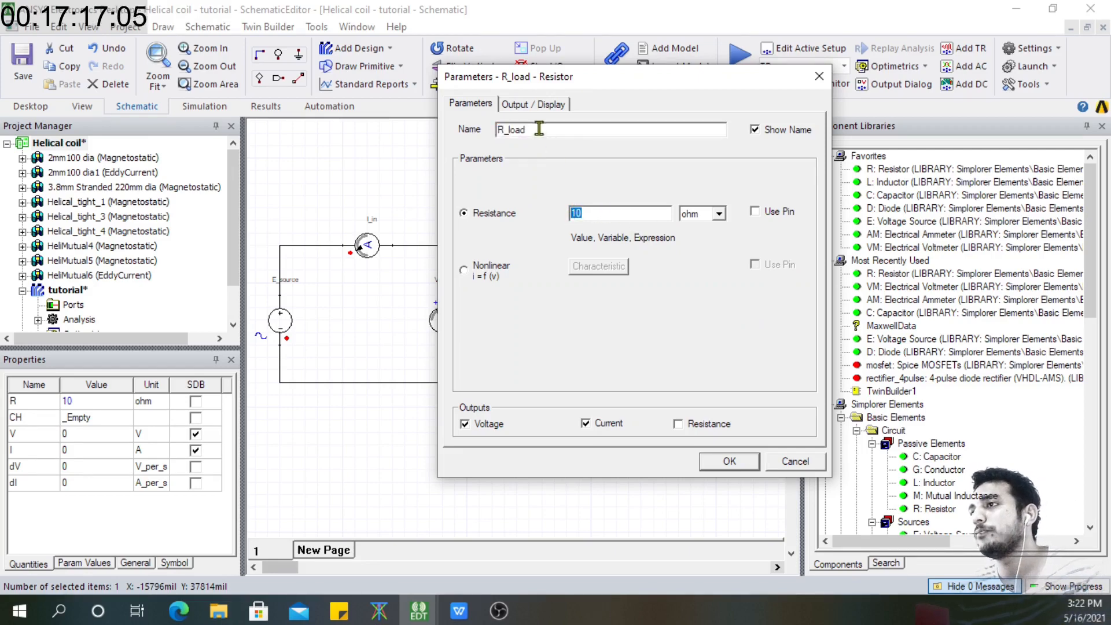
pyautogui.moveTo(538, 129); pyautogui.dragTo(460, 127)
pyautogui.write('R1')
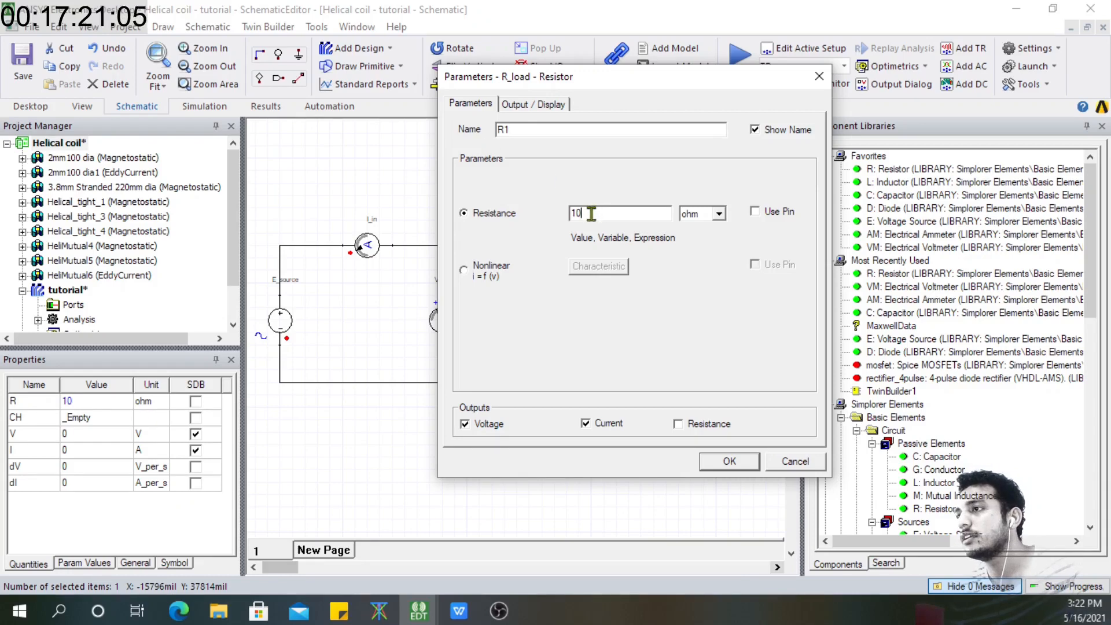
pyautogui.moveTo(587, 214); pyautogui.dragTo(547, 214)
pyautogui.write('R_load')
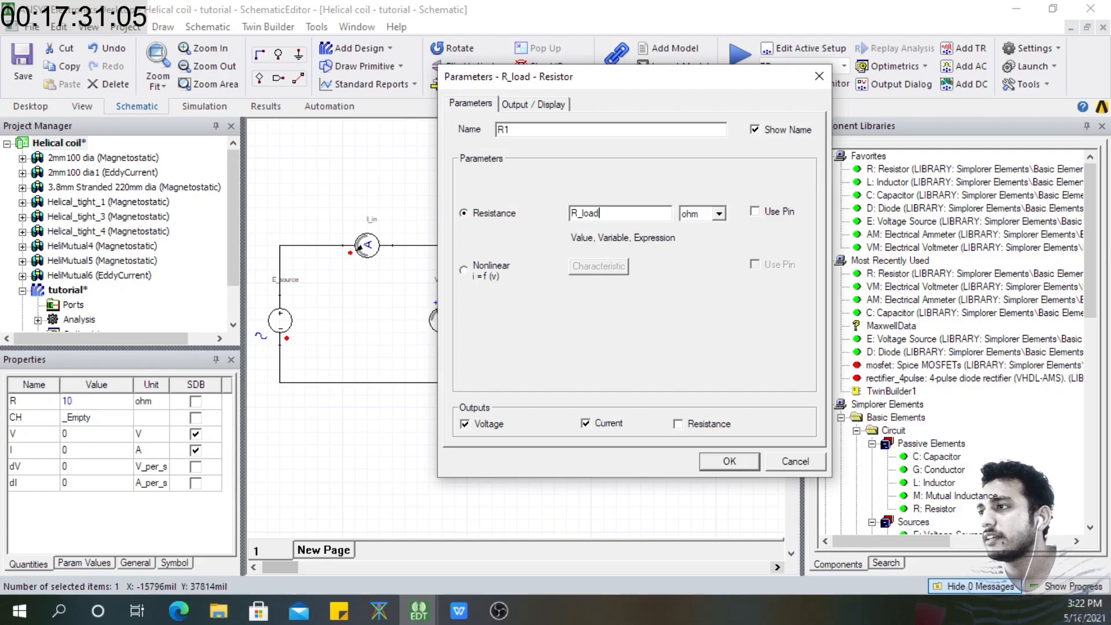
pyautogui.press('Tab')
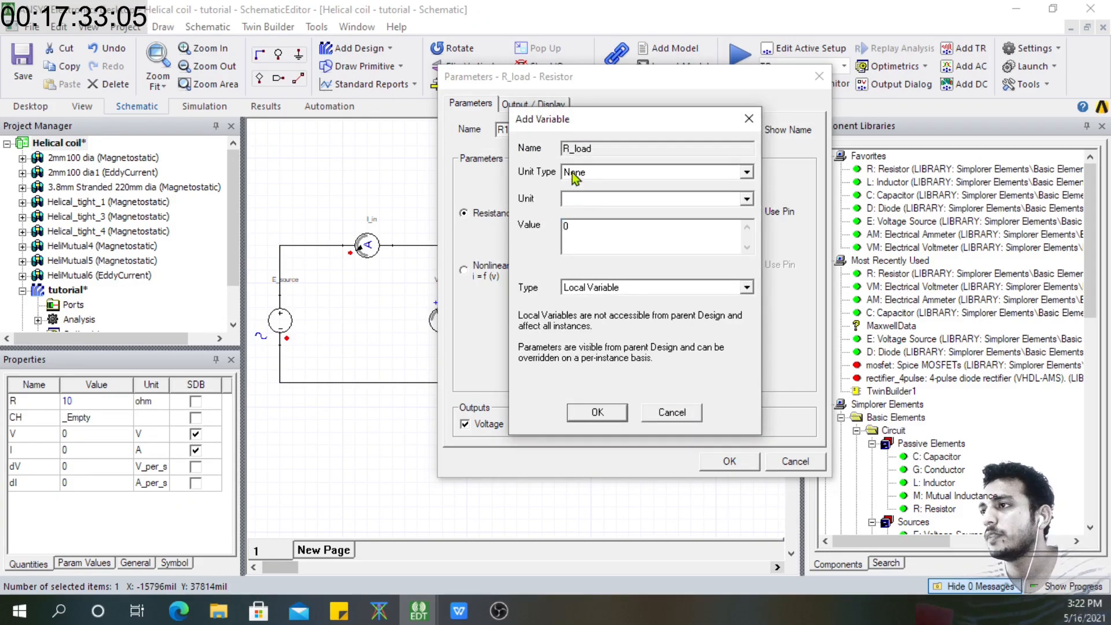
# Define the local variable R_load with unit type Resistance and a value of 10 ohm, and apply the resistor's parameters
pyautogui.click(571, 173)
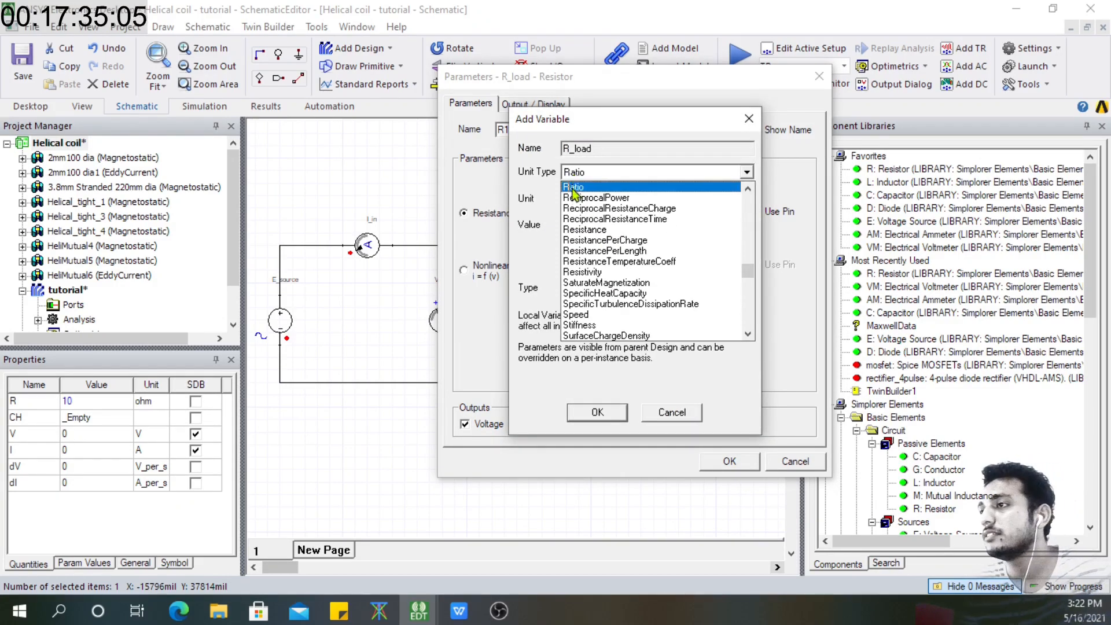
pyautogui.click(579, 229)
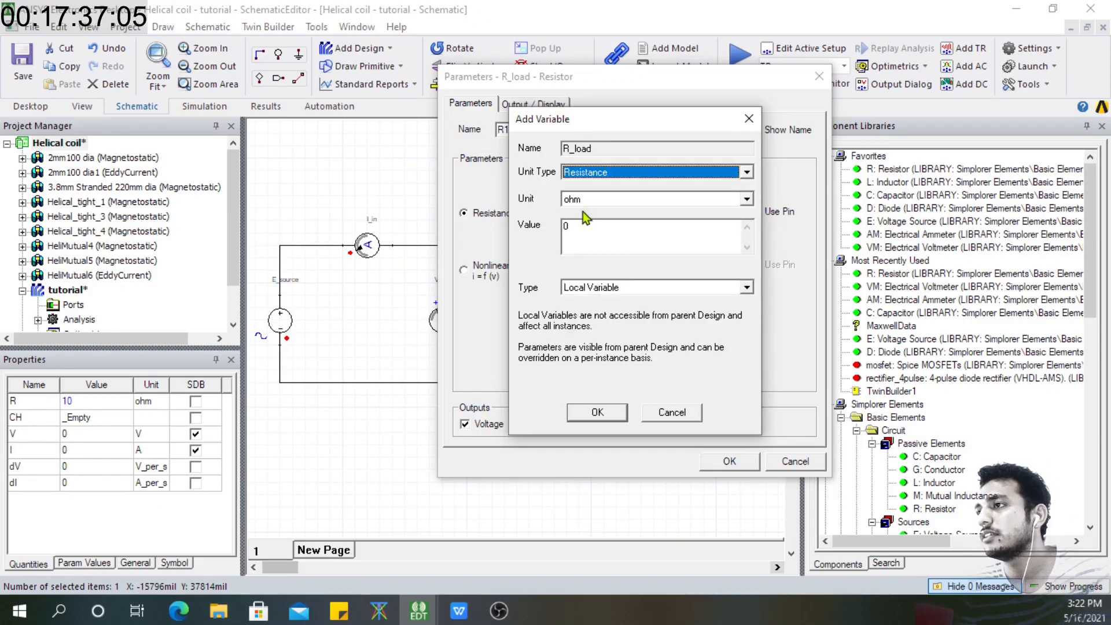
pyautogui.moveTo(573, 226); pyautogui.dragTo(560, 225)
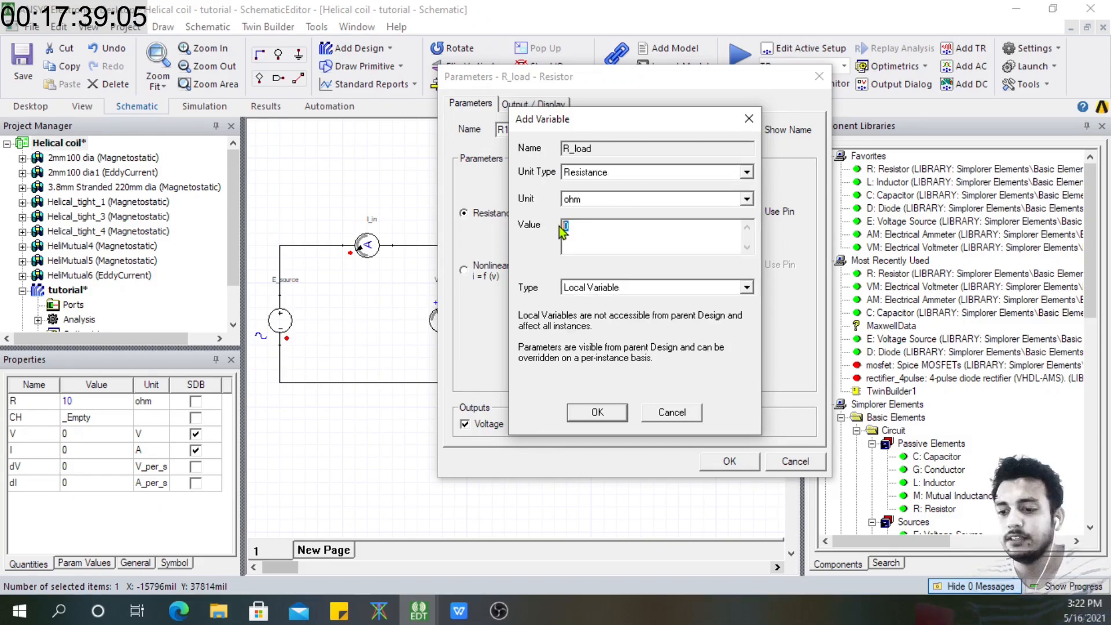
pyautogui.write('10')
pyautogui.click(599, 418)
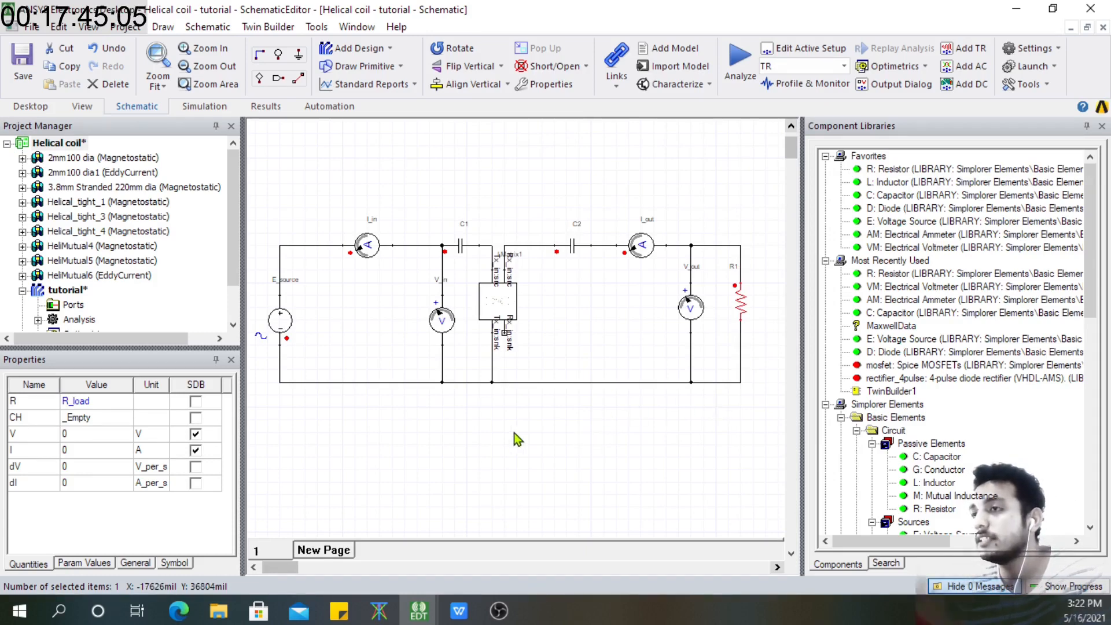
# In the tutorial design's variables, set C_in and C_out to 40 pF and R_load to 100 ohm
pyautogui.click(61, 290)
pyautogui.scroll(-1, 61, 290)
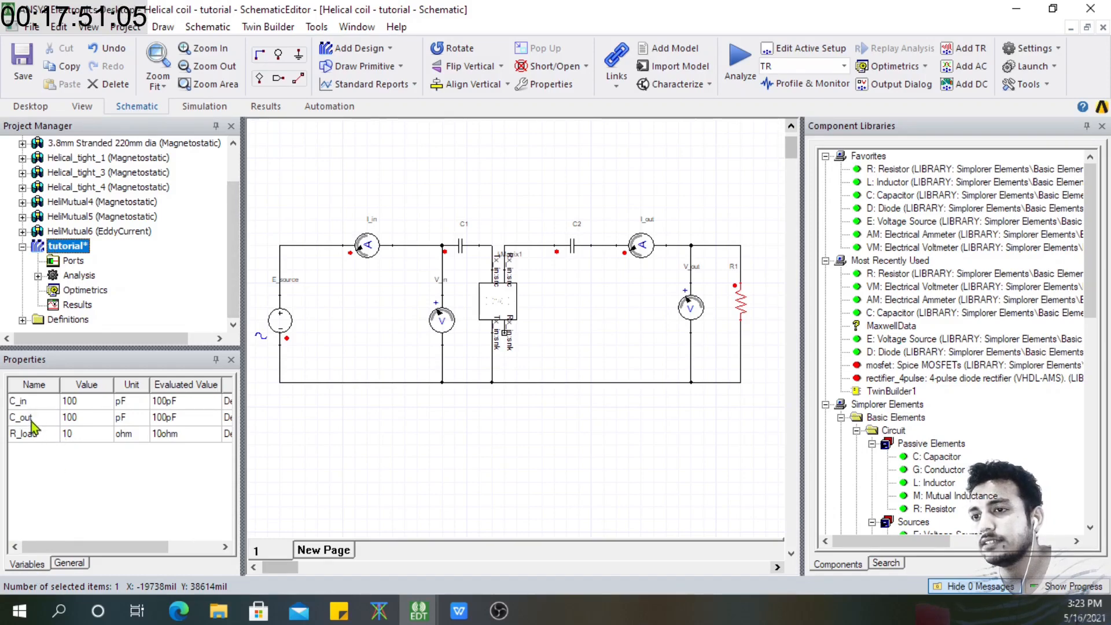
pyautogui.click(140, 405)
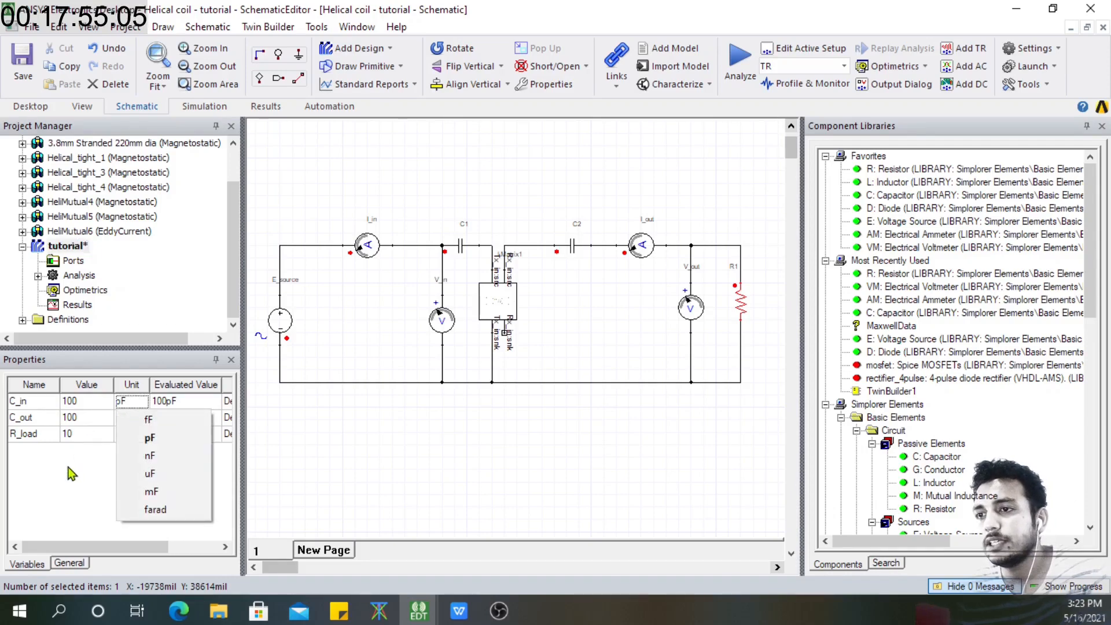
pyautogui.click(149, 438)
pyautogui.click(95, 406)
pyautogui.click(93, 400)
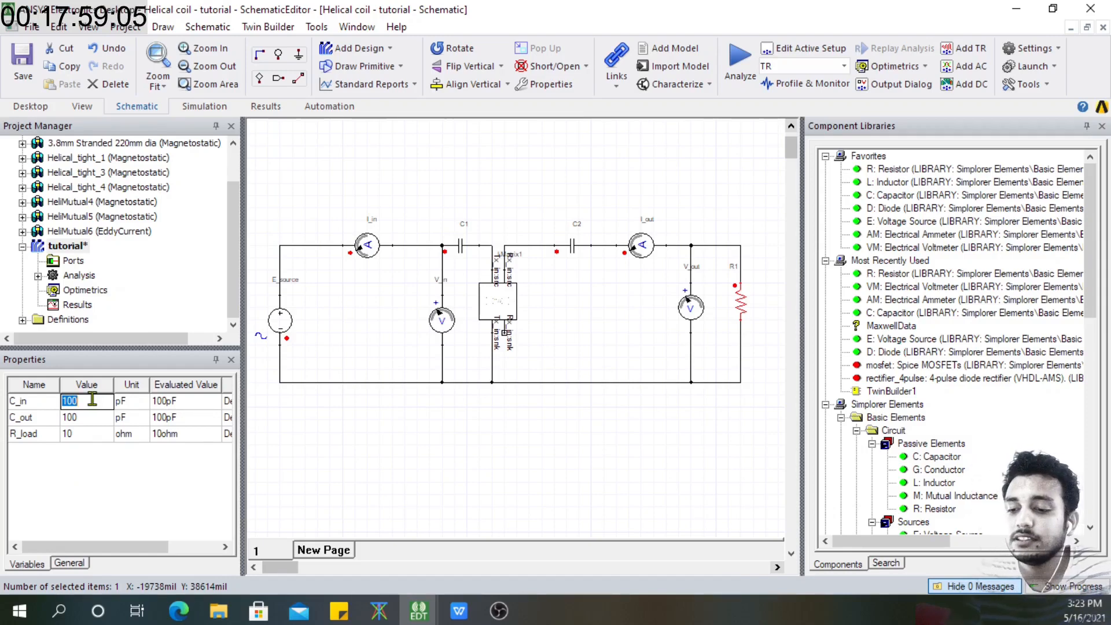
pyautogui.write('40')
pyautogui.press('Return')
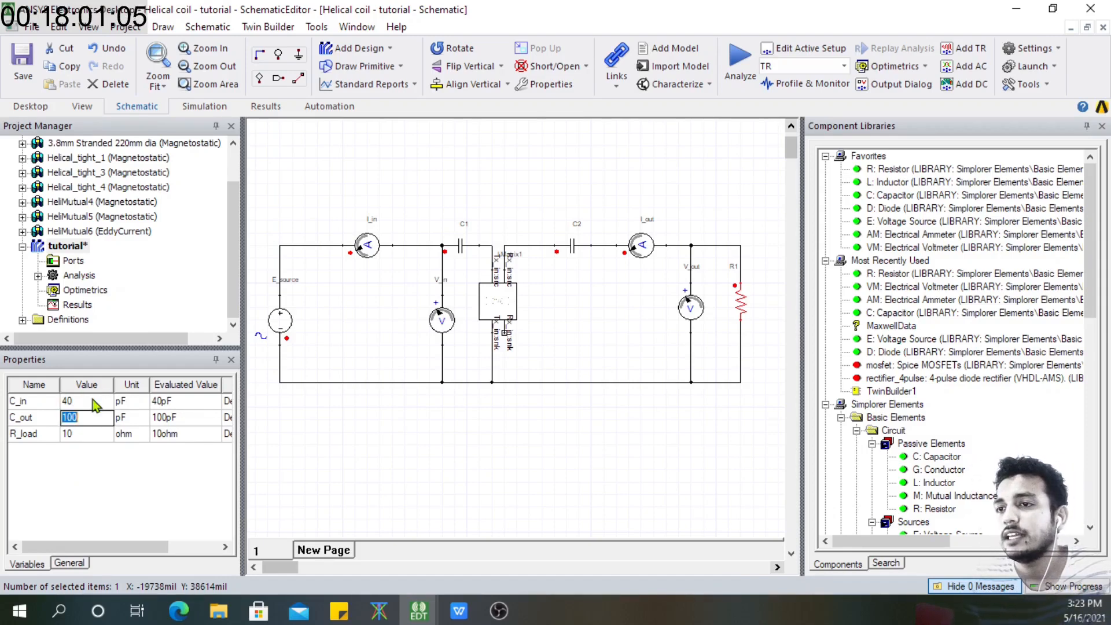
pyautogui.write('40')
pyautogui.press('Return')
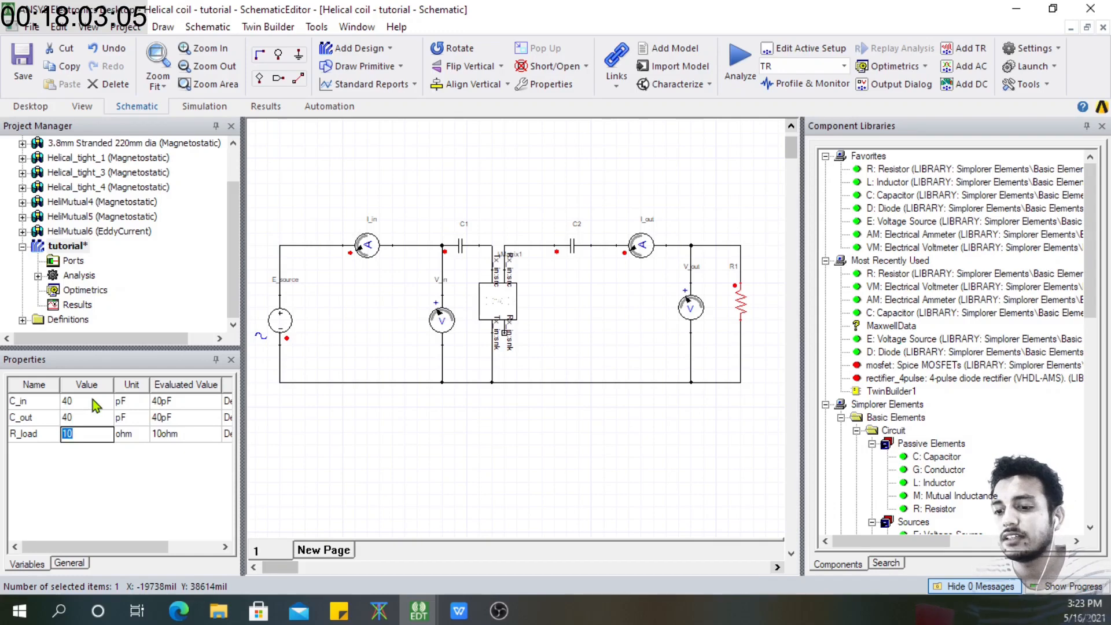
pyautogui.write('100')
pyautogui.press('Return')
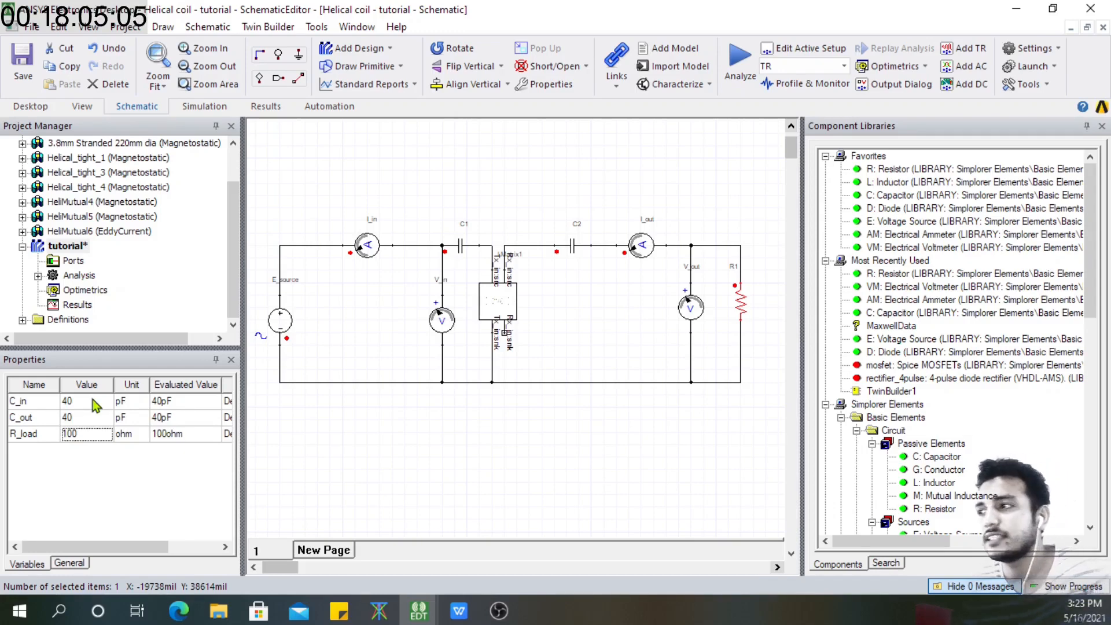
# In the tutorial design's variables, set C_in and C_out to 100 pF and R_load to 10 ohm
pyautogui.click(82, 401)
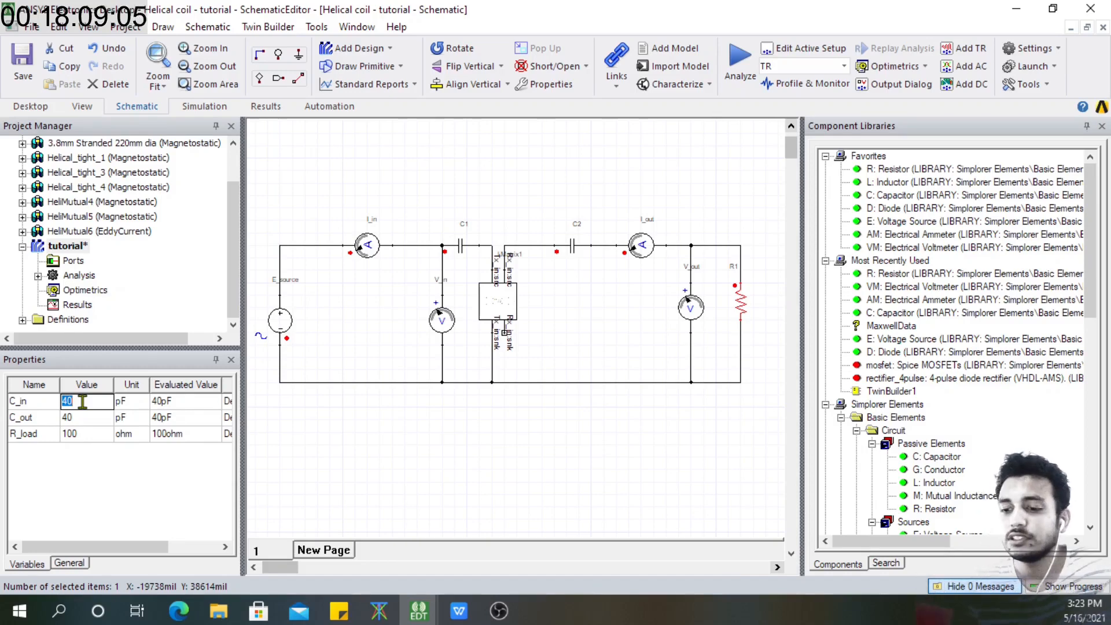
pyautogui.write('100')
pyautogui.press('Return')
pyautogui.write('100')
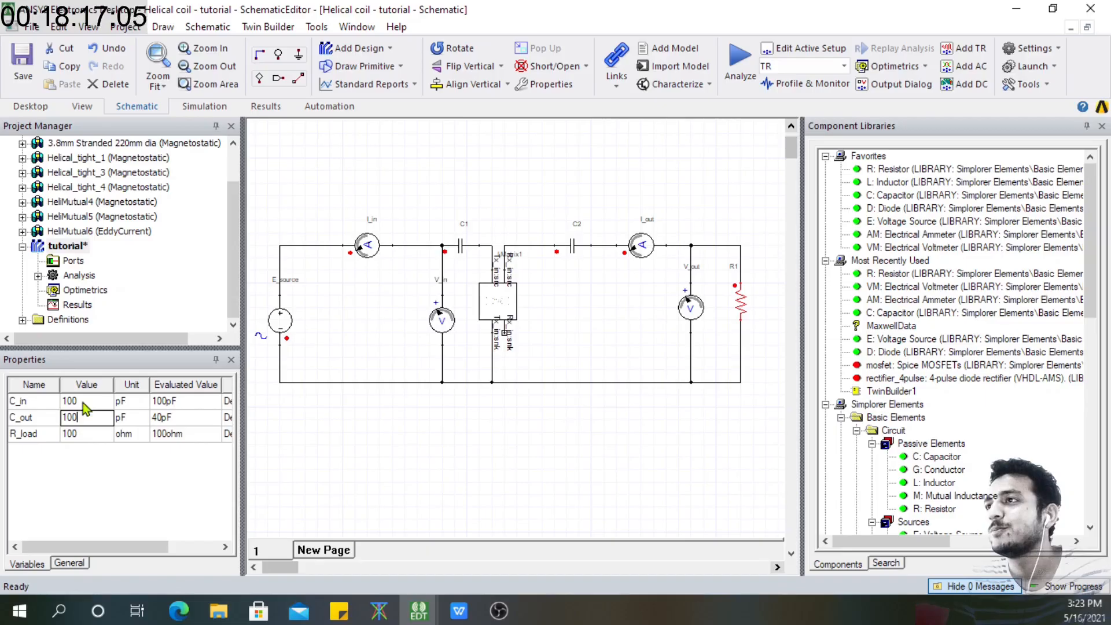
pyautogui.press('Down')
pyautogui.write('10')
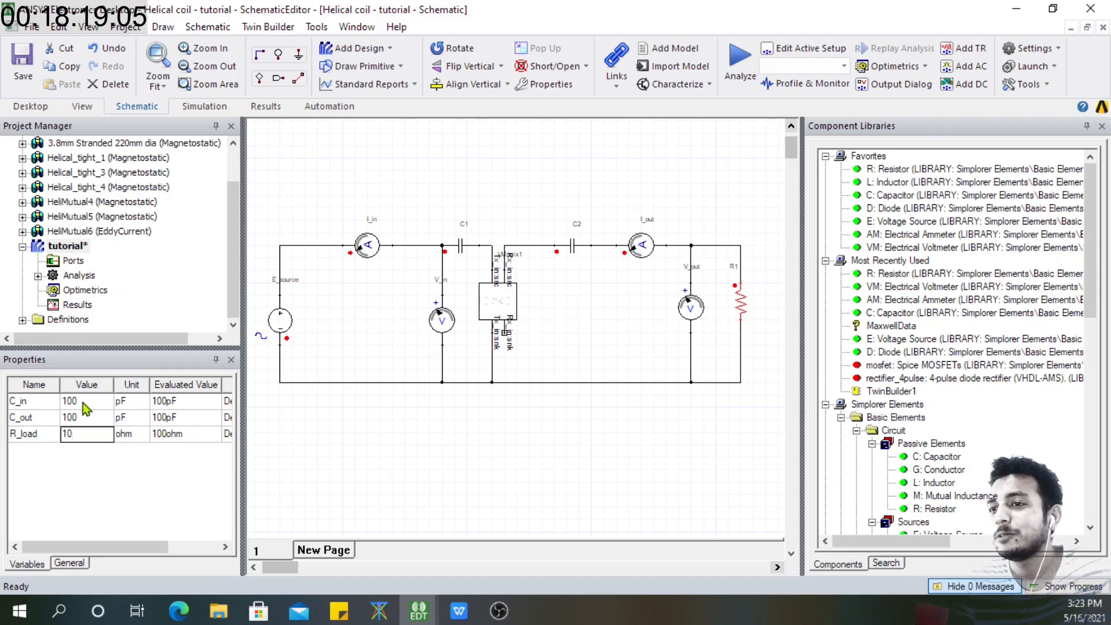
pyautogui.press('Return')
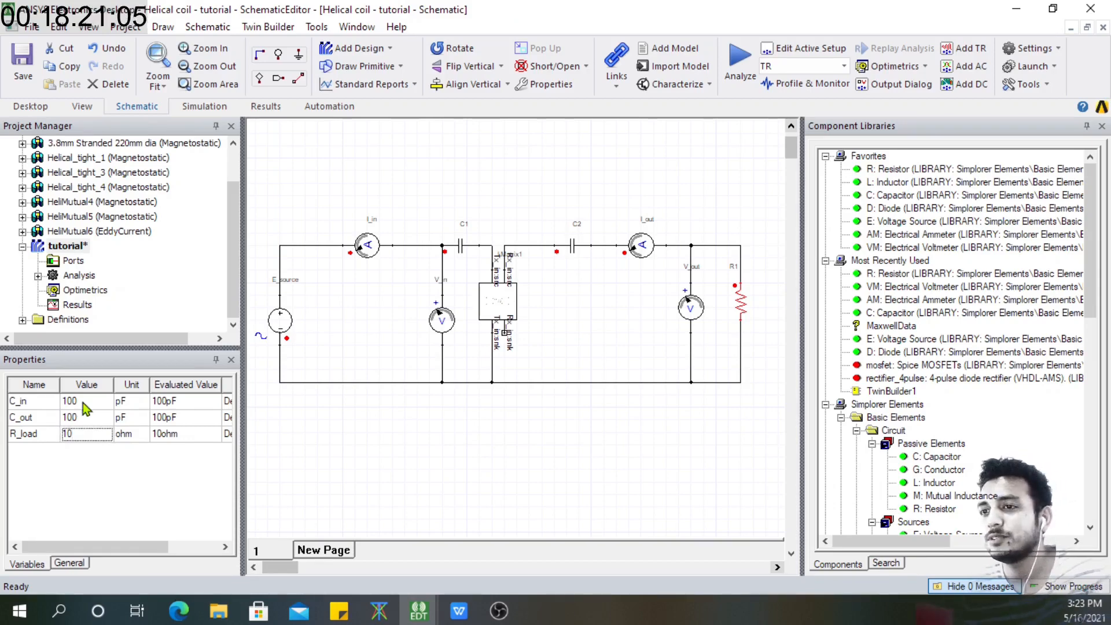
pyautogui.click(115, 485)
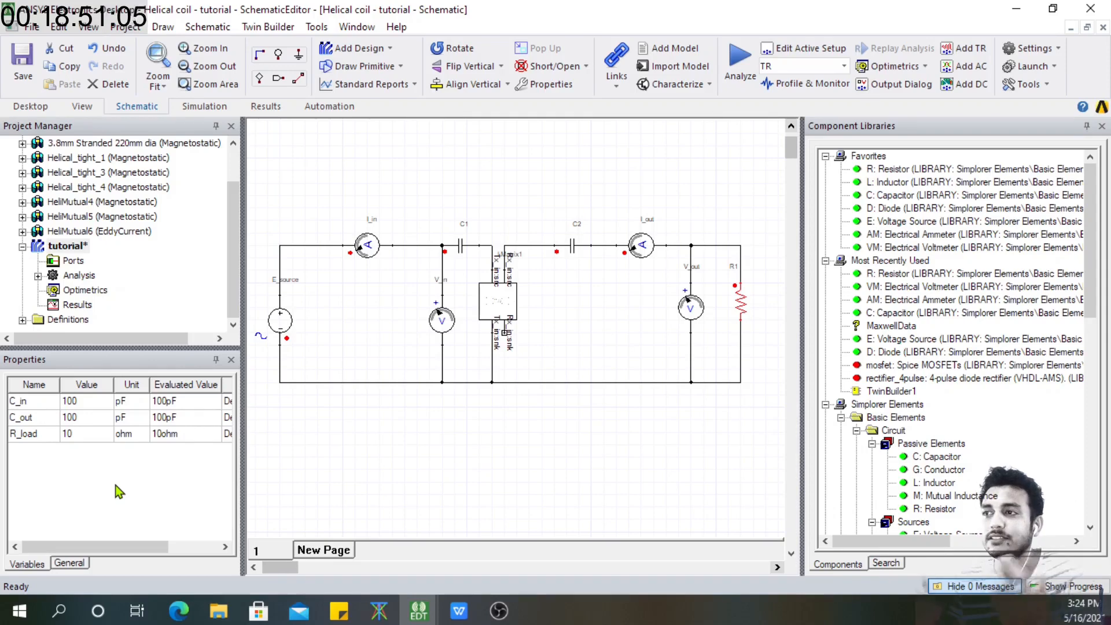
# Open L Table 1 from the results of the 3.8mm Stranded 220mm dia design to read the coil inductances
pyautogui.click(502, 347)
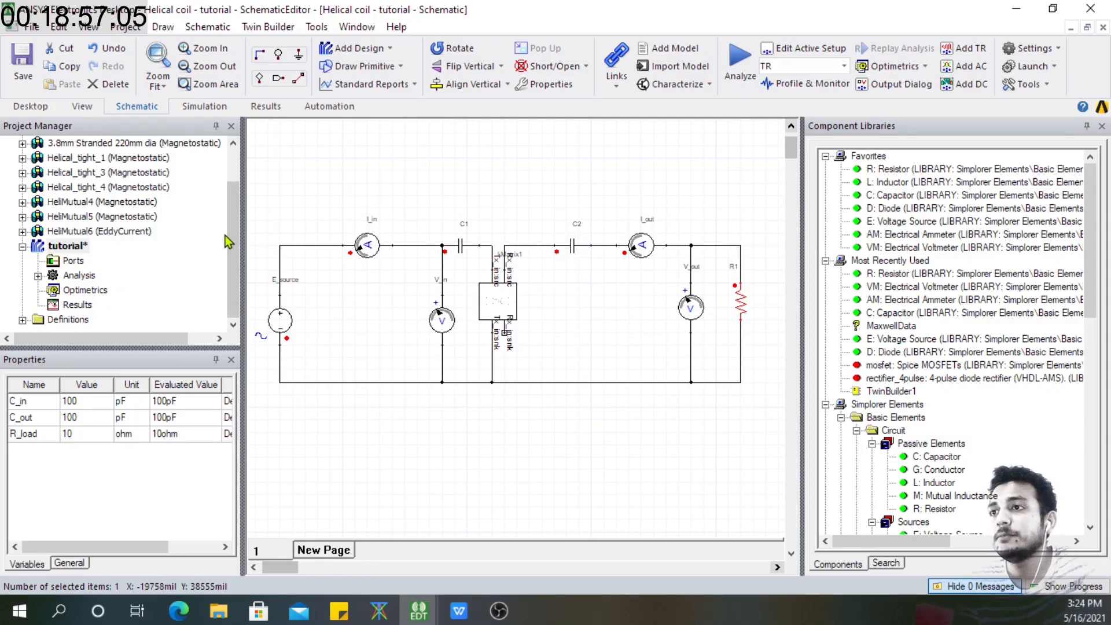
pyautogui.scroll(1, 231, 238)
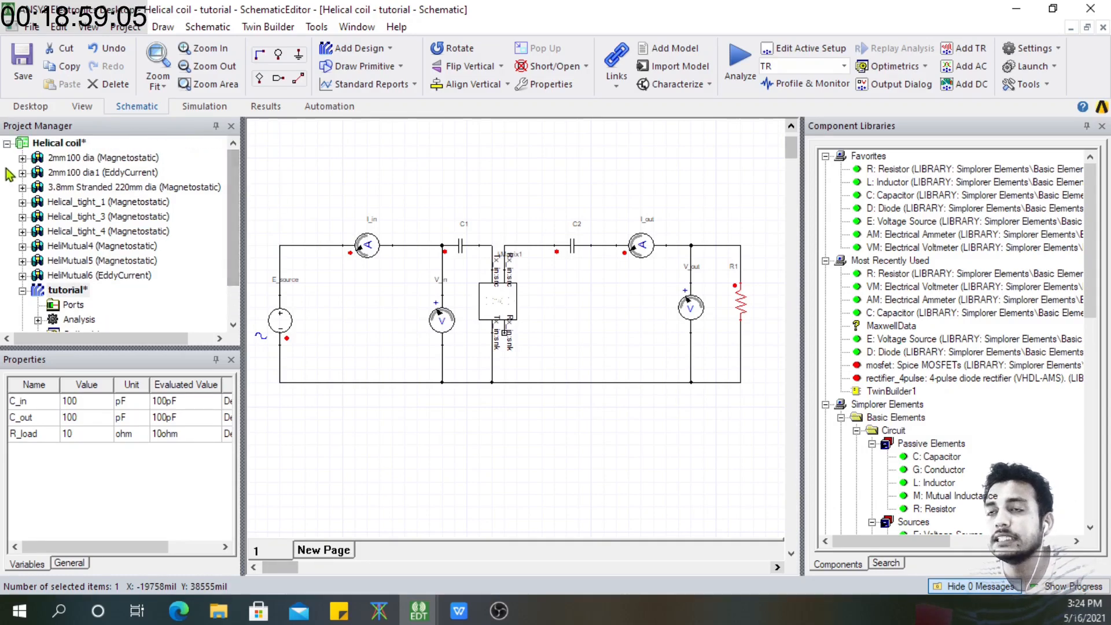
pyautogui.click(69, 191)
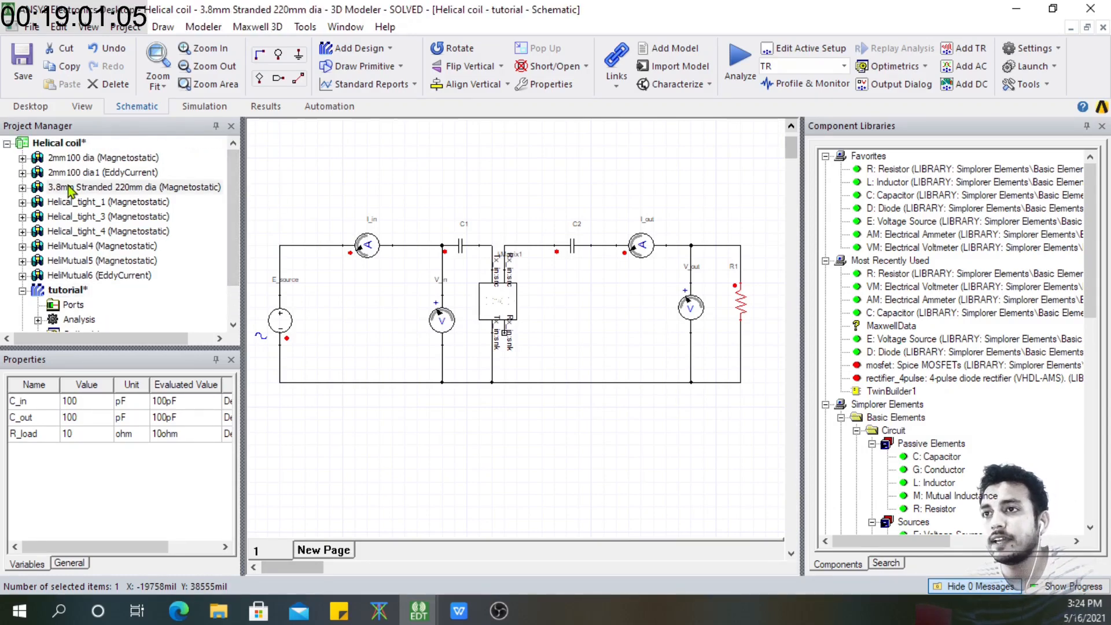
pyautogui.click(22, 187)
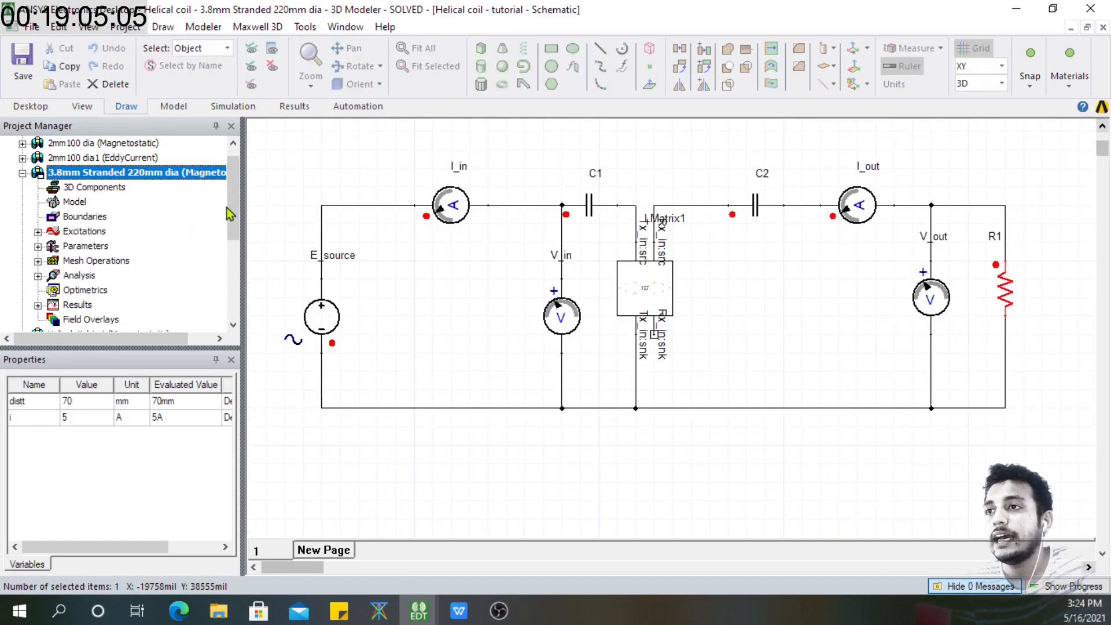
pyautogui.scroll(-2, 231, 226)
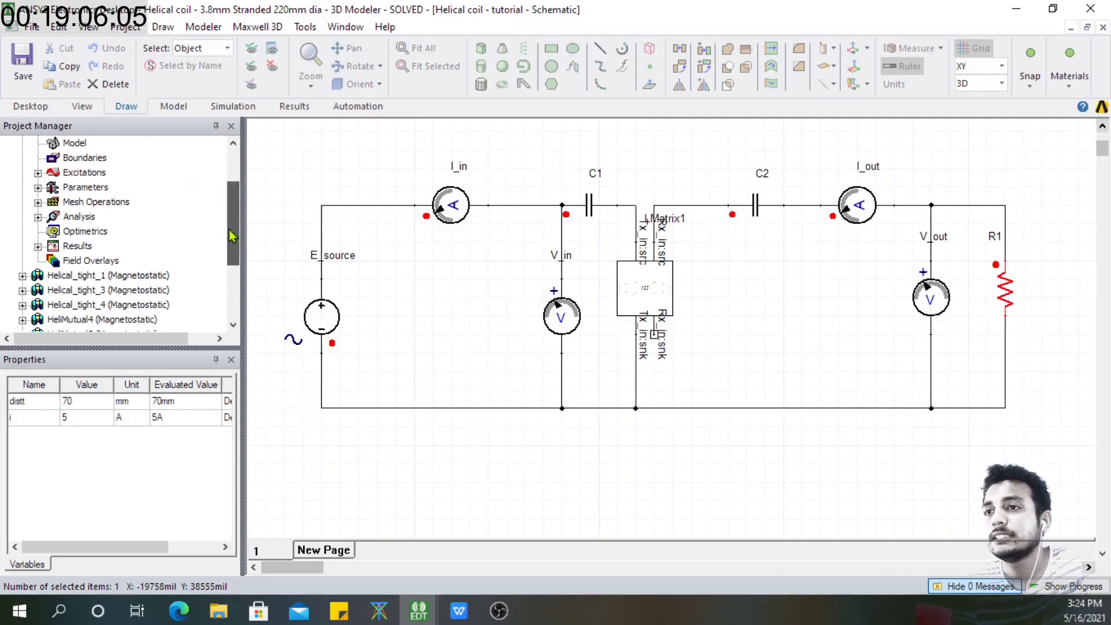
pyautogui.click(38, 246)
pyautogui.click(70, 265)
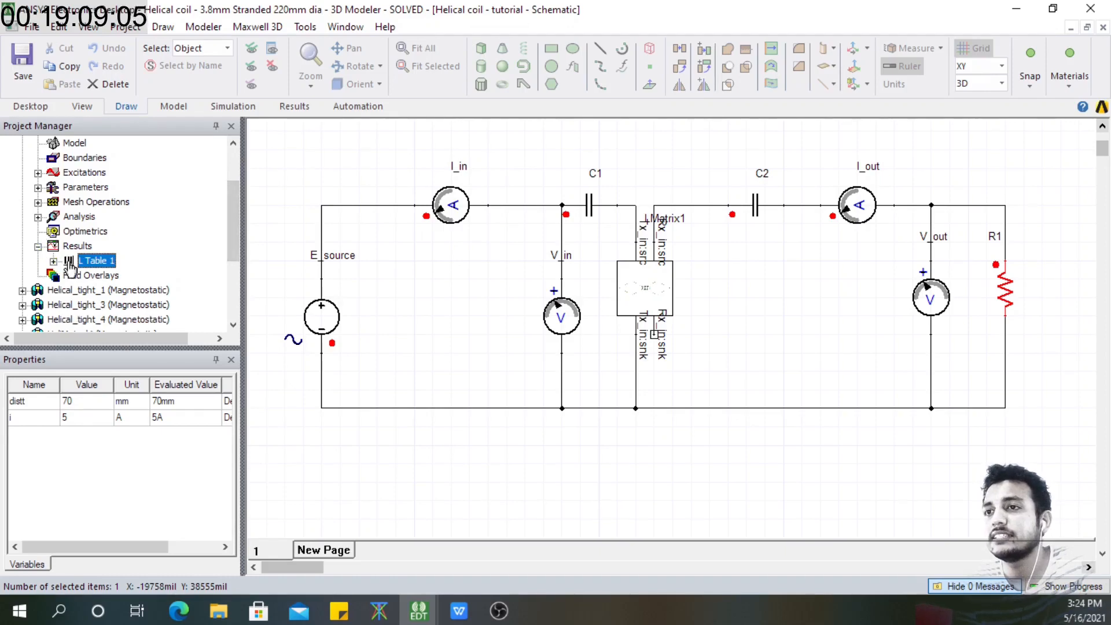
pyautogui.doubleClick(70, 265)
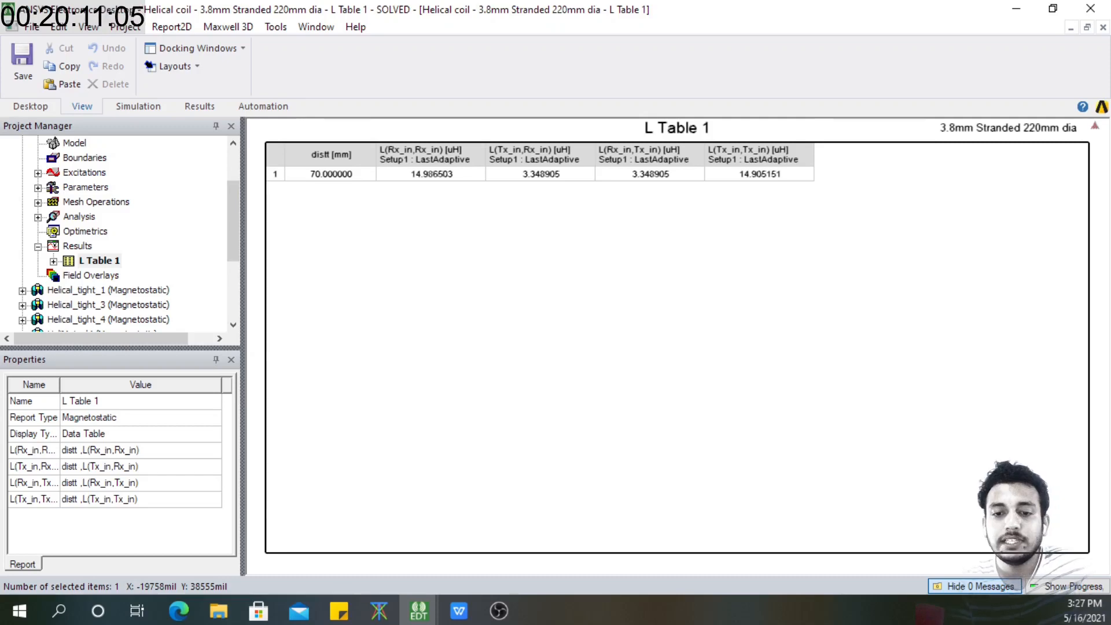
# Switch to the Resonance Parameters calculator in WPS Office and examine the capacitance calculation's frequency, angular frequency, inductance and required capacitance cells
pyautogui.hotkey('alt', 'Tab')
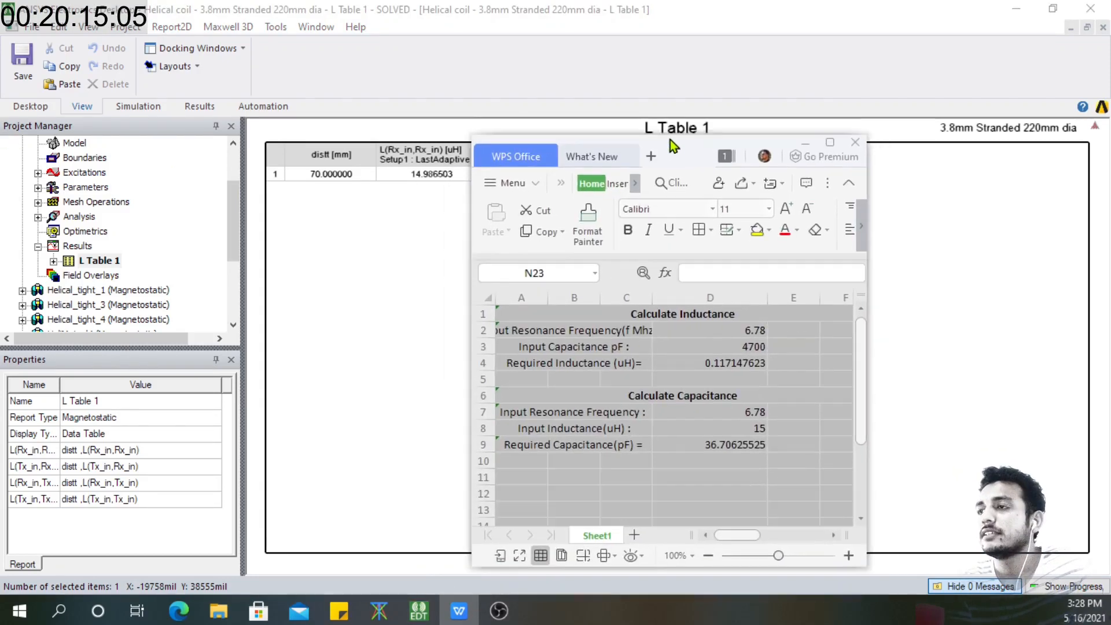
pyautogui.moveTo(670, 140); pyautogui.dragTo(593, 2)
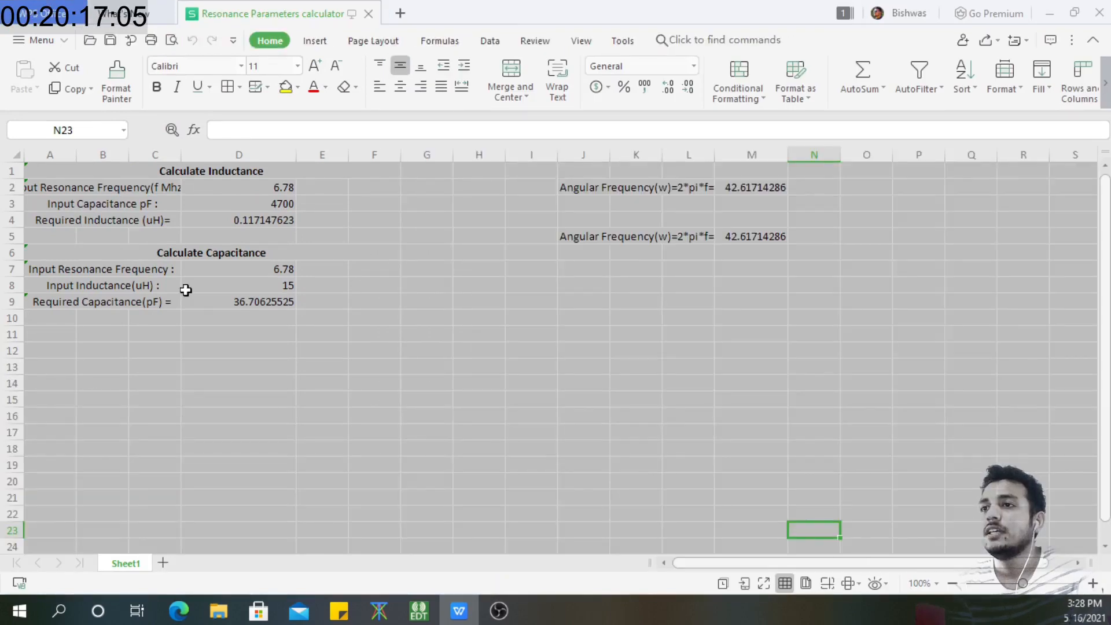
pyautogui.click(226, 268)
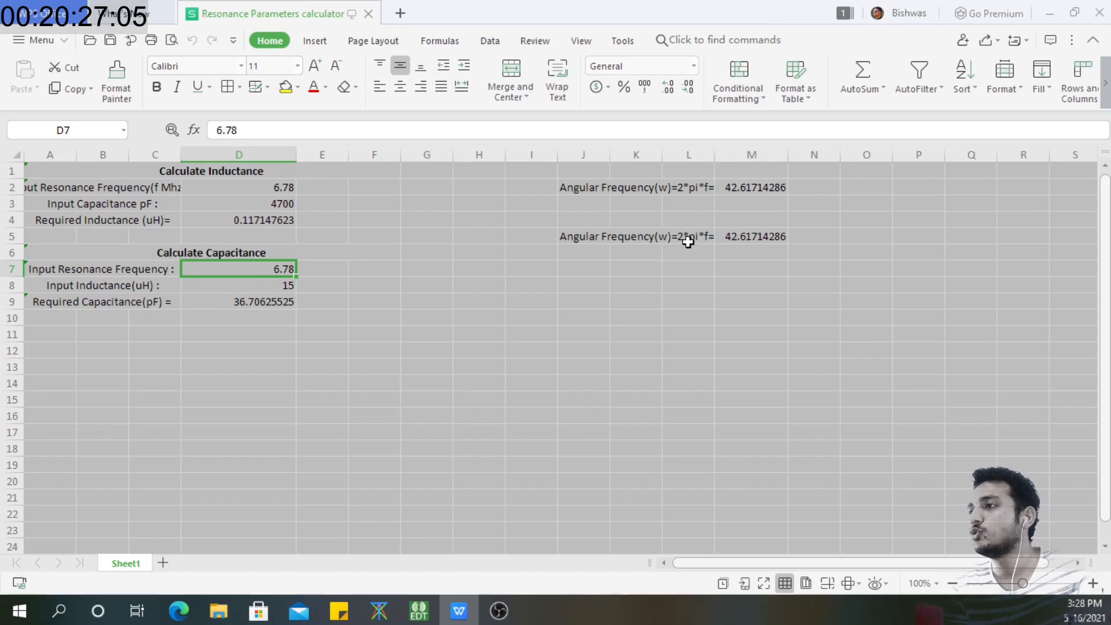
pyautogui.click(751, 237)
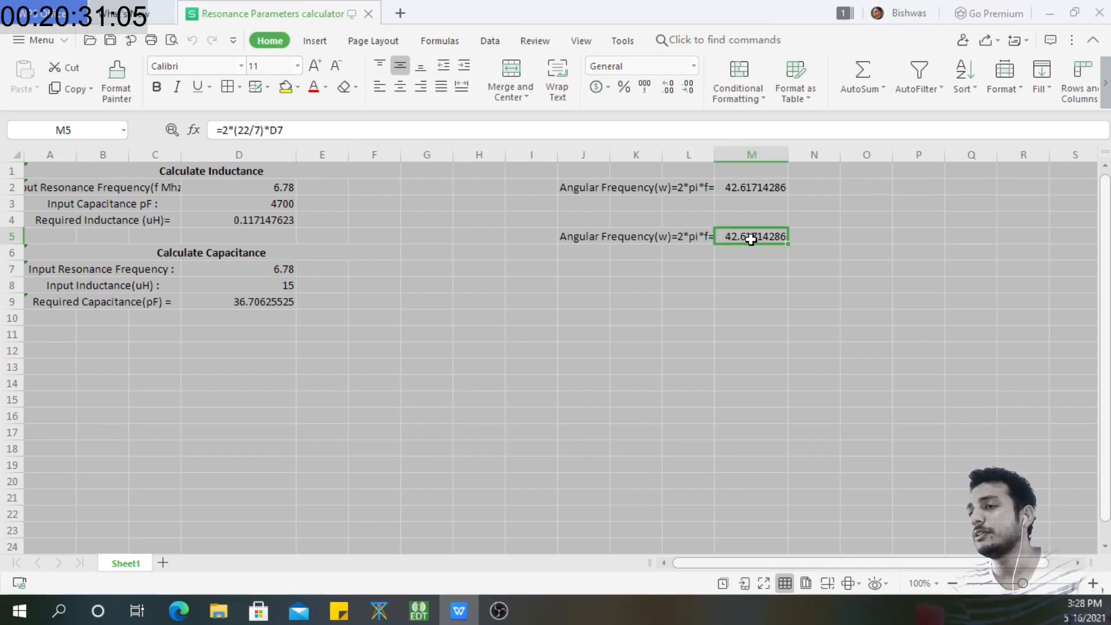
pyautogui.click(260, 282)
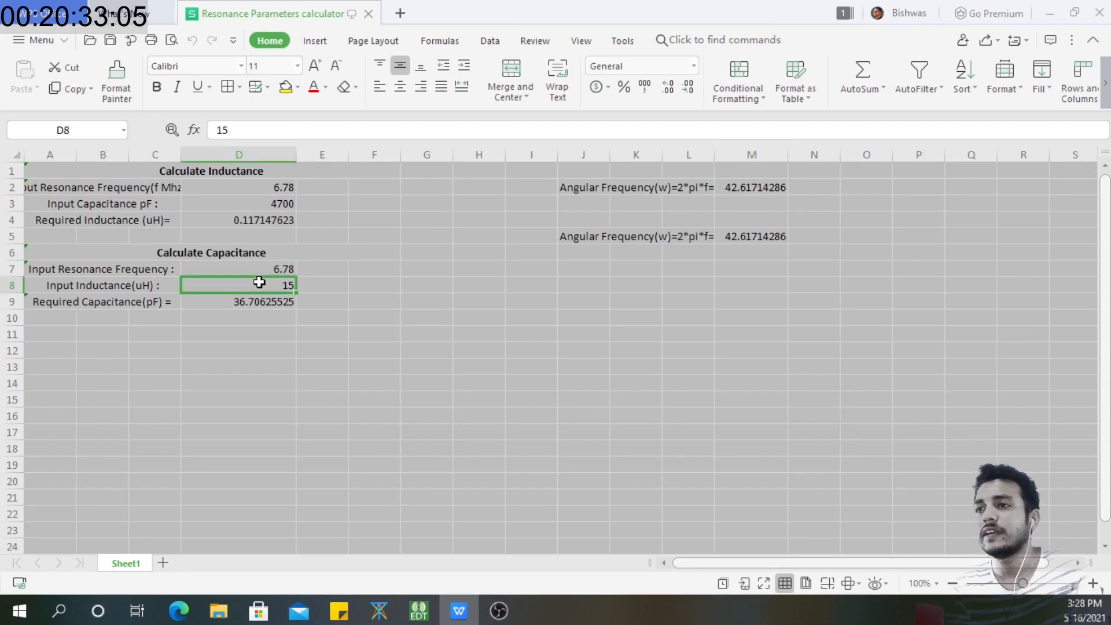
pyautogui.click(254, 304)
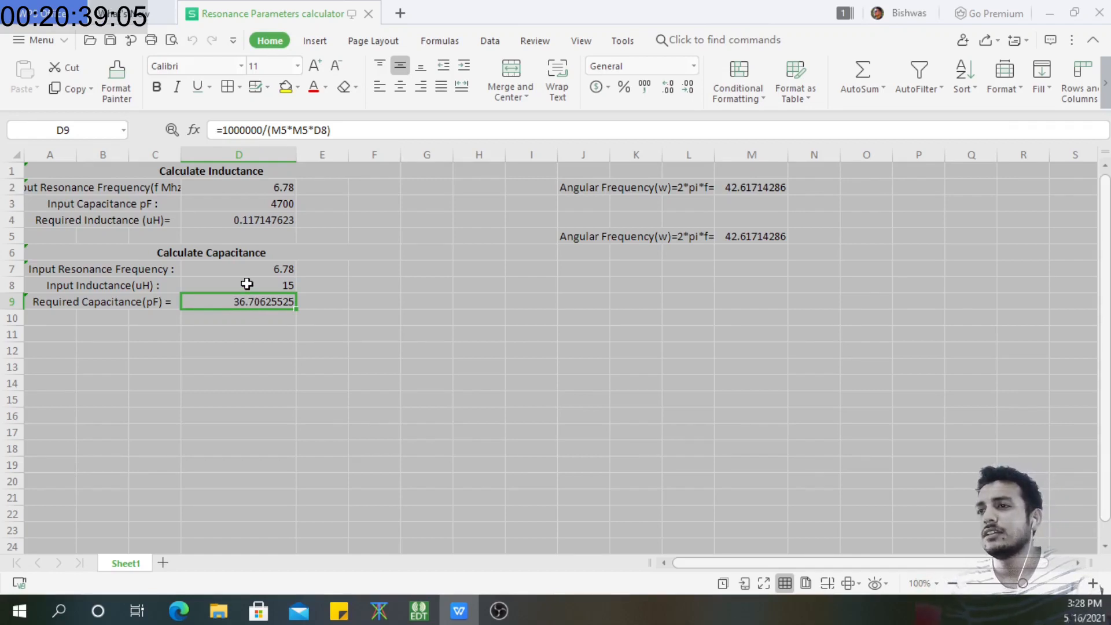
pyautogui.click(247, 284)
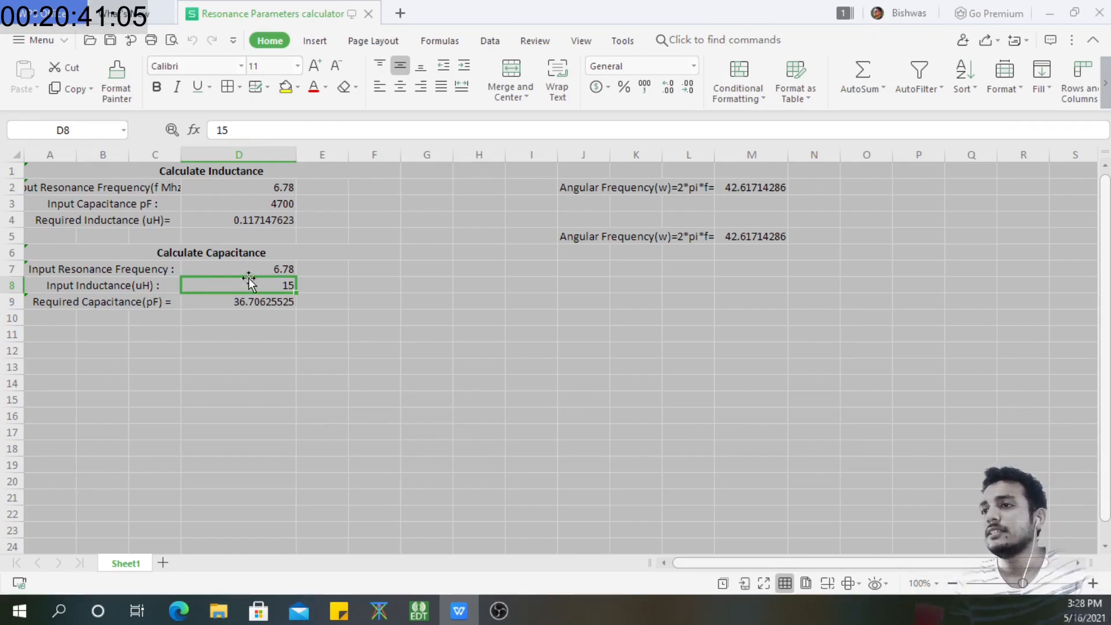
pyautogui.click(249, 267)
pyautogui.click(255, 284)
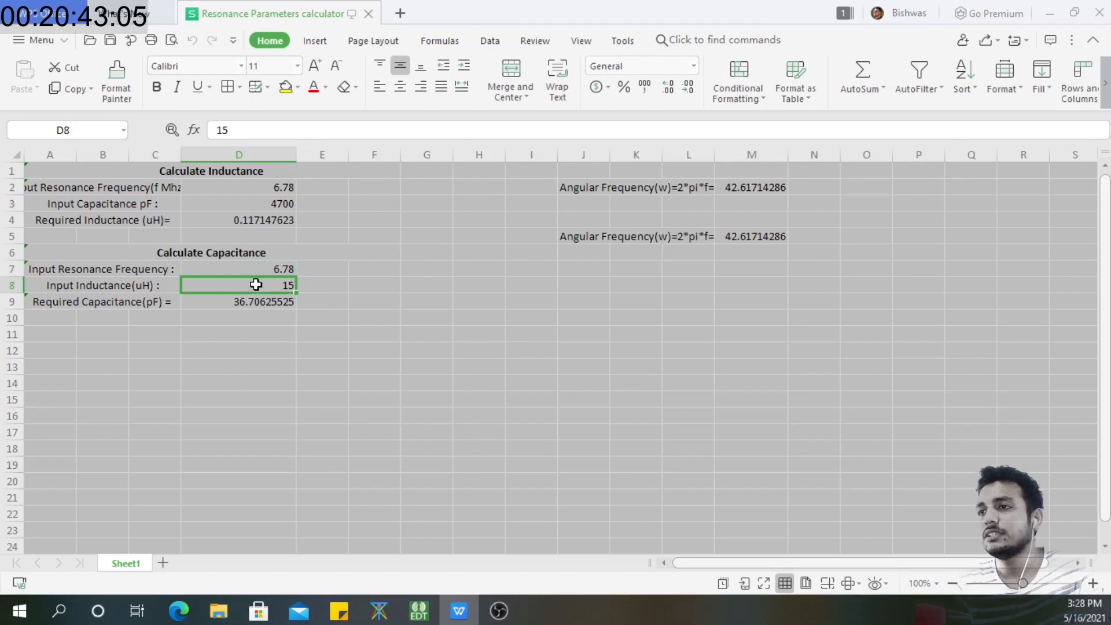
pyautogui.click(249, 268)
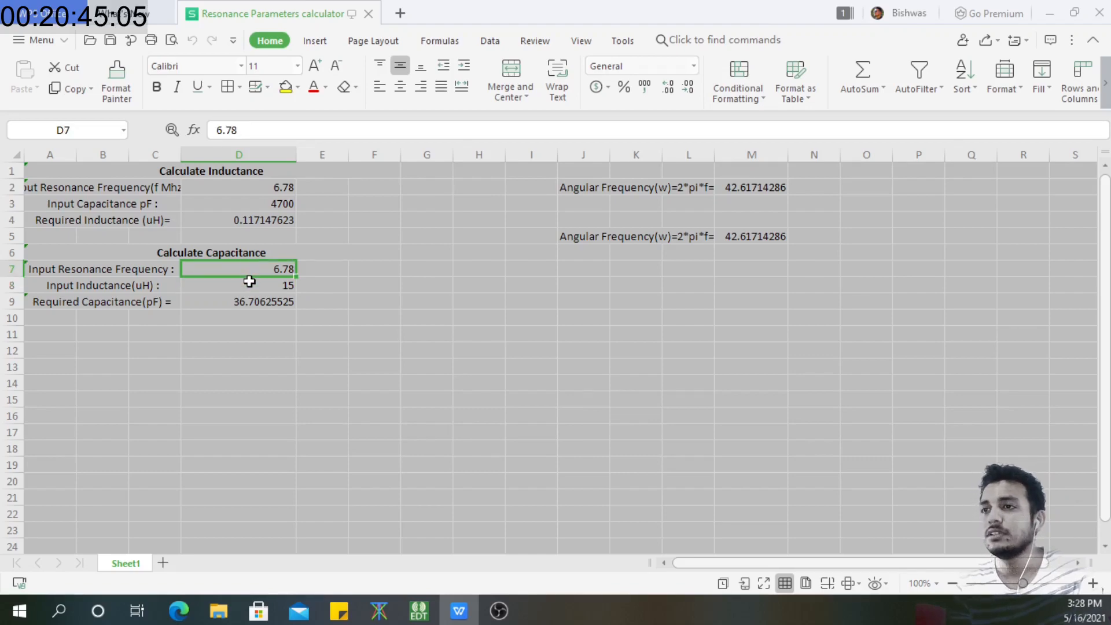
# Try an input inductance of 10 uH in the capacitance calculation, and restore it to 15 uH
pyautogui.click(249, 283)
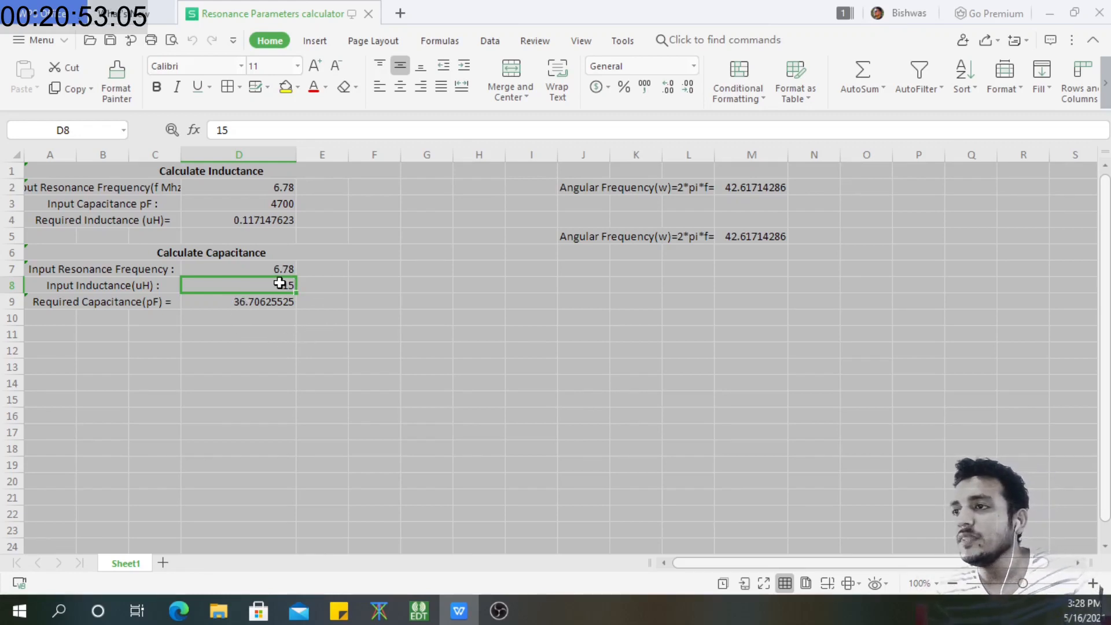
pyautogui.write('10')
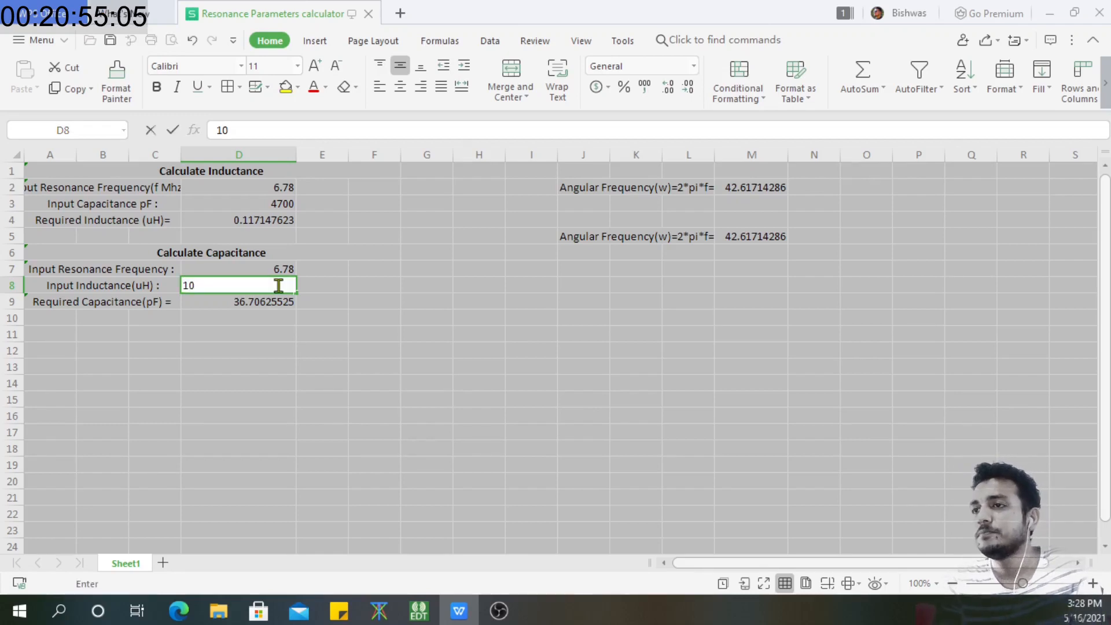
pyautogui.press('Return')
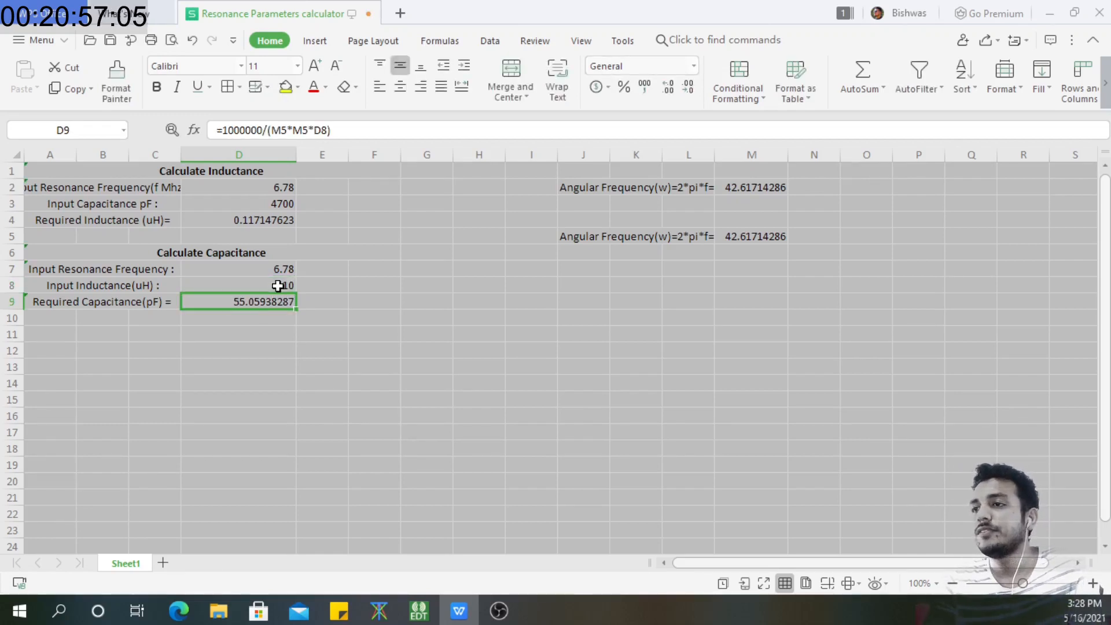
pyautogui.click(278, 286)
pyautogui.write('15')
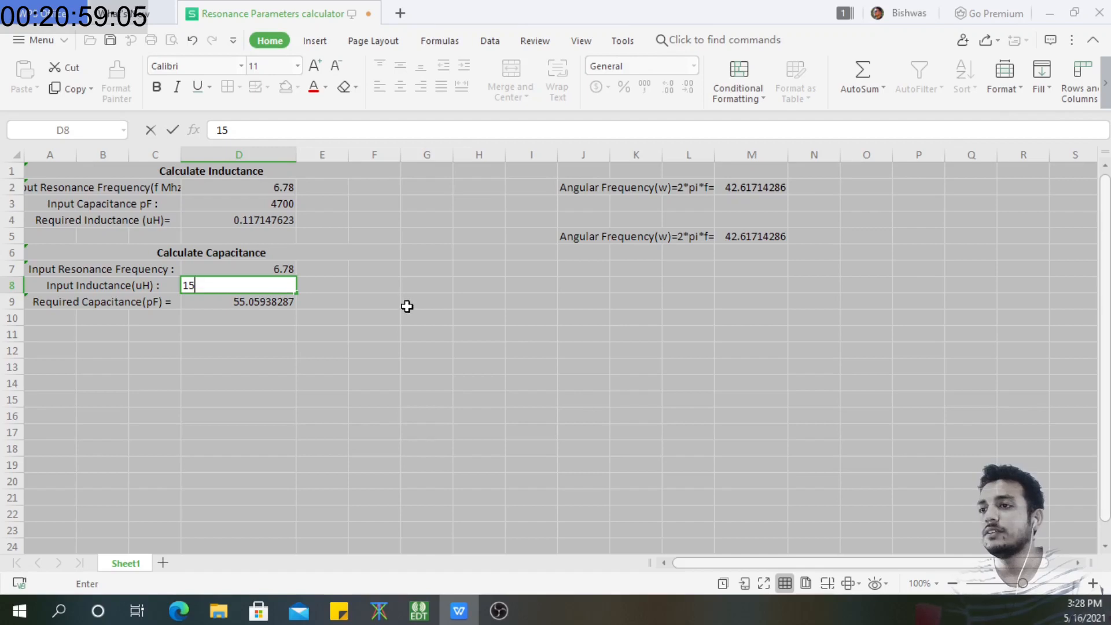
pyautogui.press('Return')
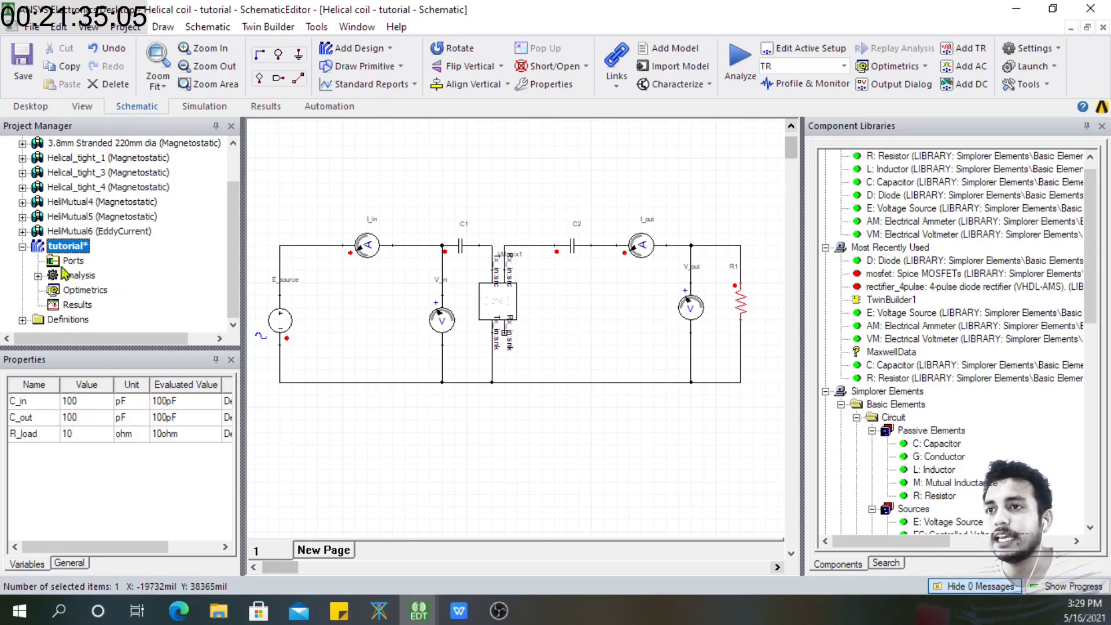
# Switch to ANSYS Electronics Desktop, inspect the tutorial design's TR setup, and start adding an AC solution setup to its analysis
pyautogui.click(38, 276)
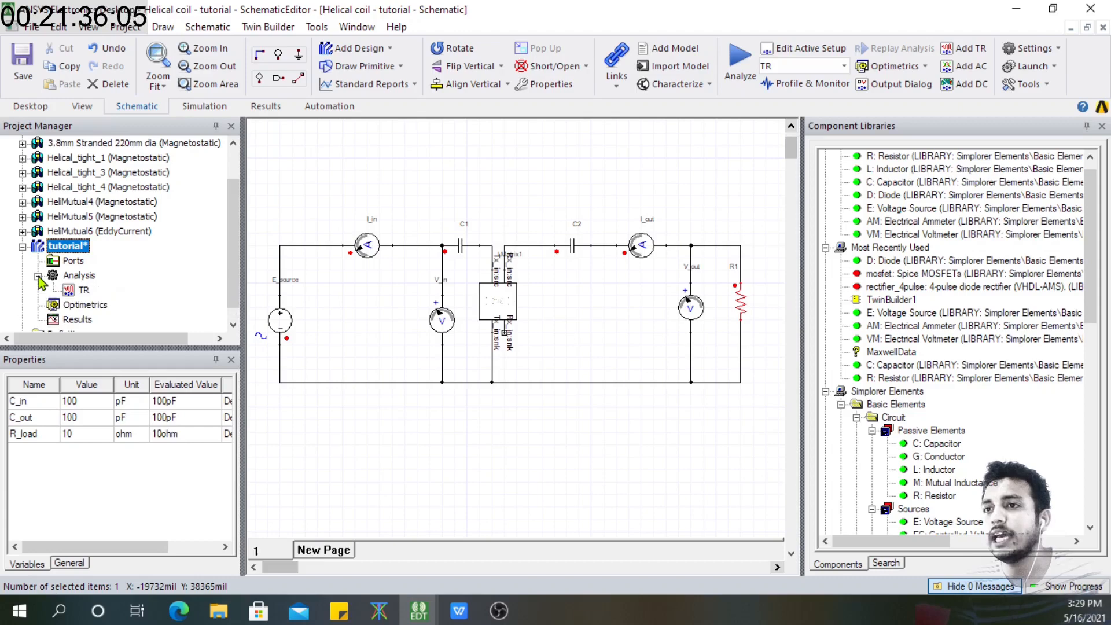
pyautogui.click(81, 291)
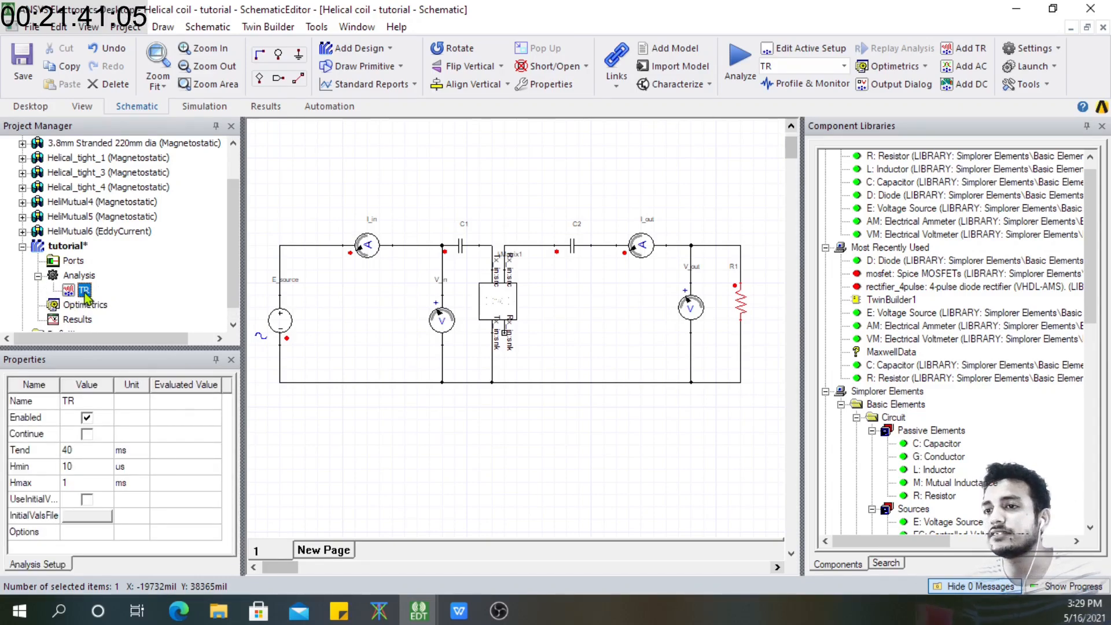
pyautogui.click(79, 277)
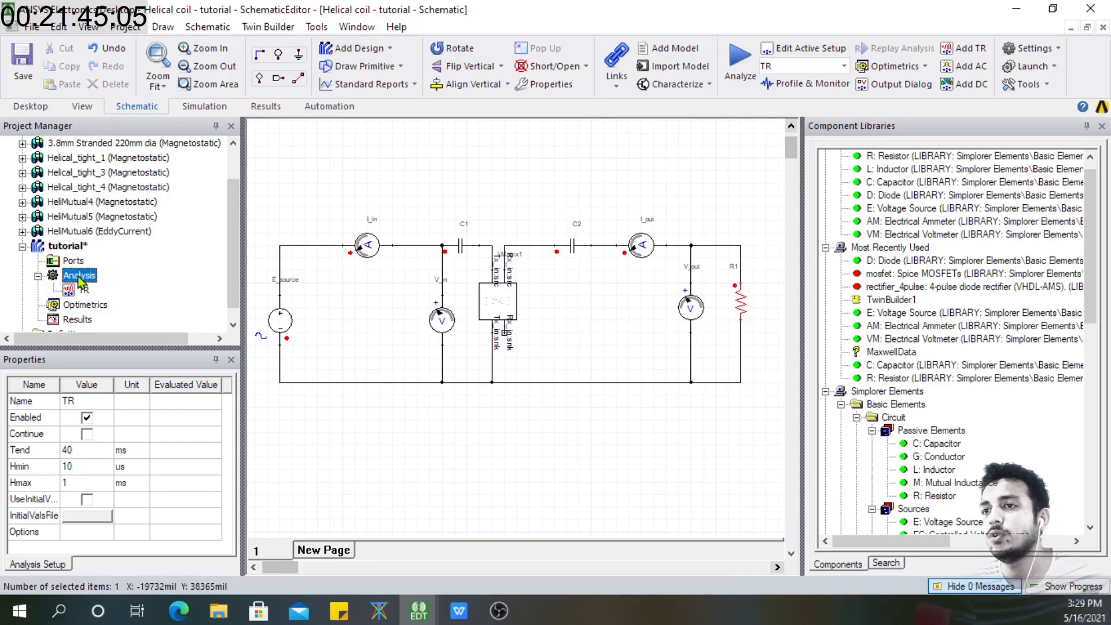
pyautogui.rightClick(79, 278)
pyautogui.moveTo(220, 327)
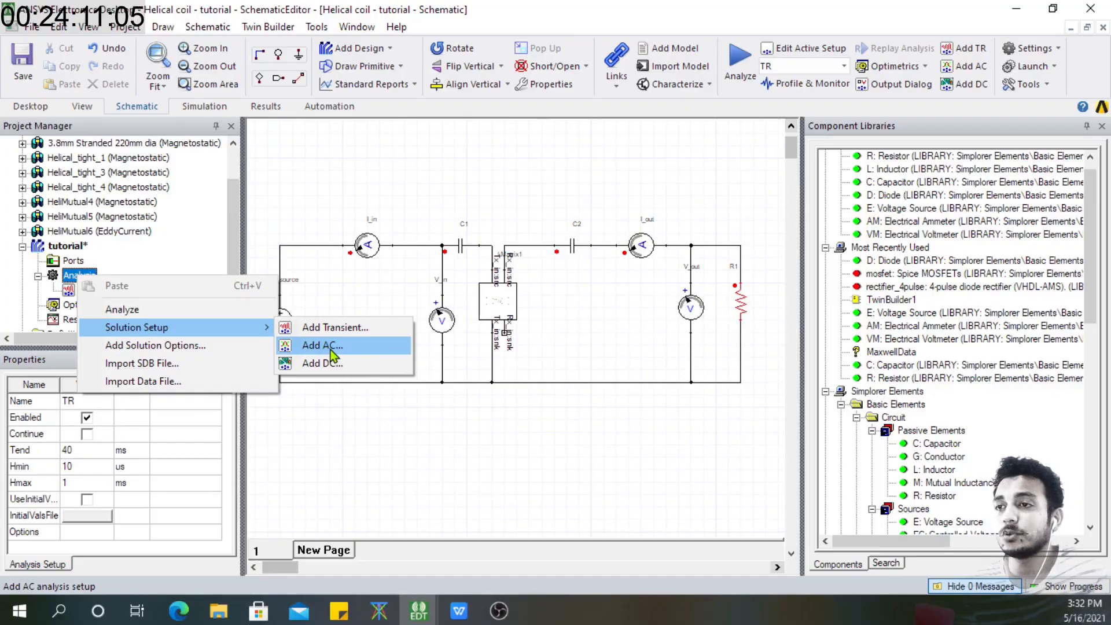
pyautogui.click(331, 349)
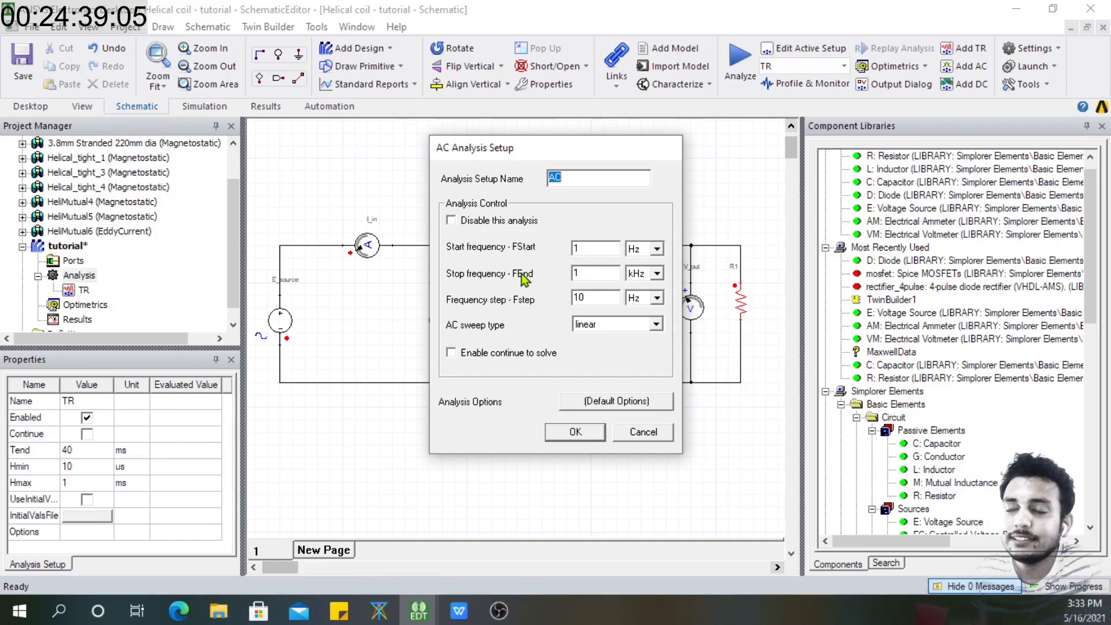
# Set the AC analysis start frequency to 6 MHz and the stop frequency to 7 MHz
pyautogui.click(579, 247)
pyautogui.moveTo(580, 247); pyautogui.dragTo(574, 253)
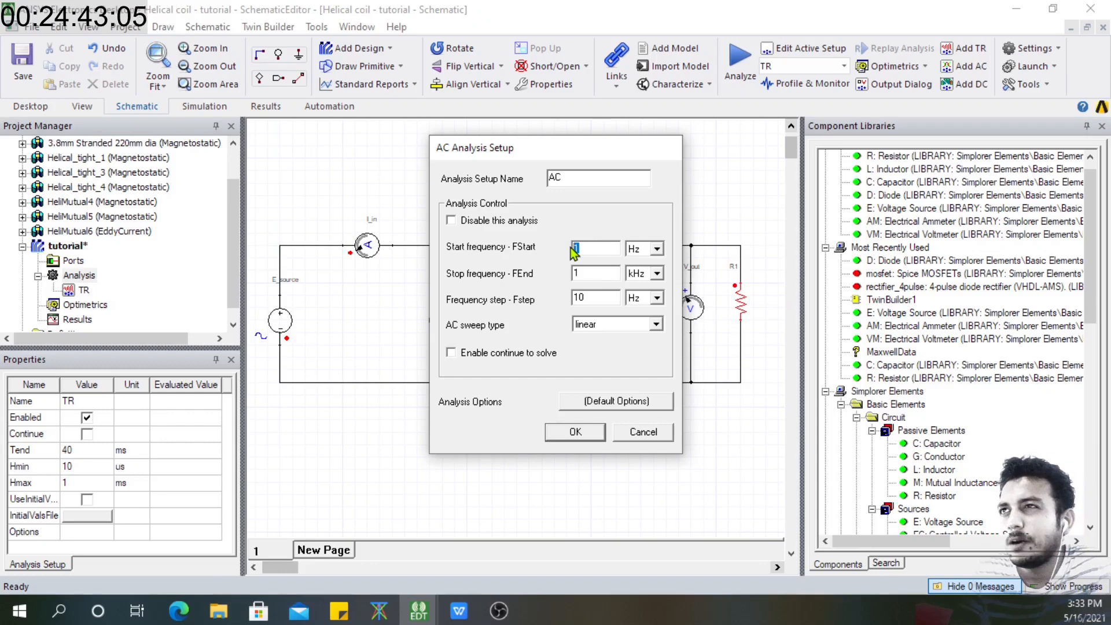
pyautogui.write('6')
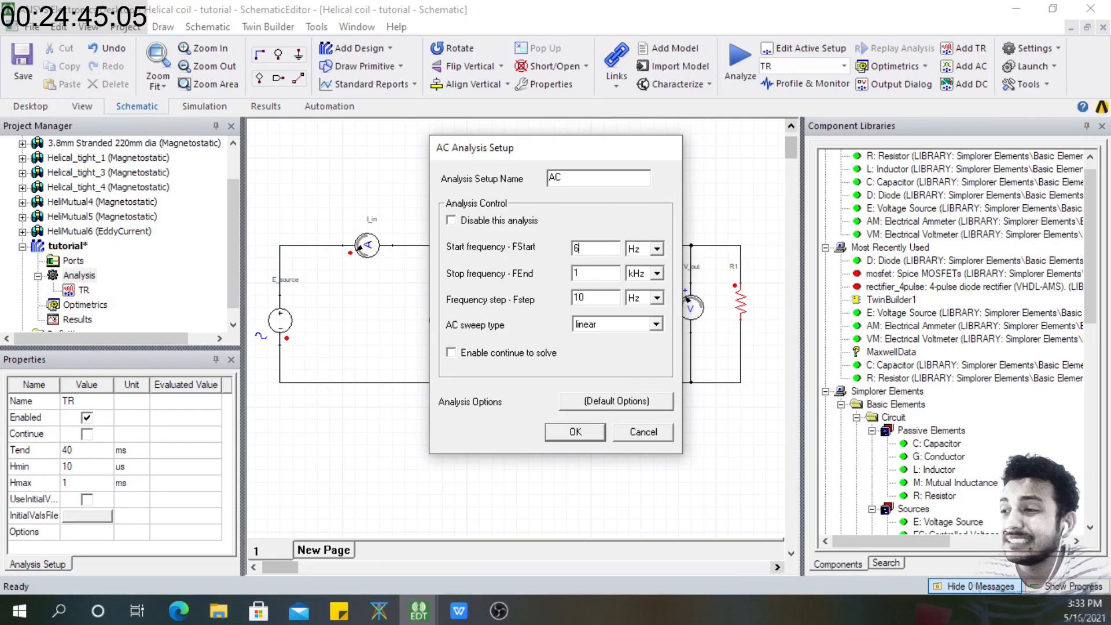
pyautogui.click(657, 249)
pyautogui.click(637, 297)
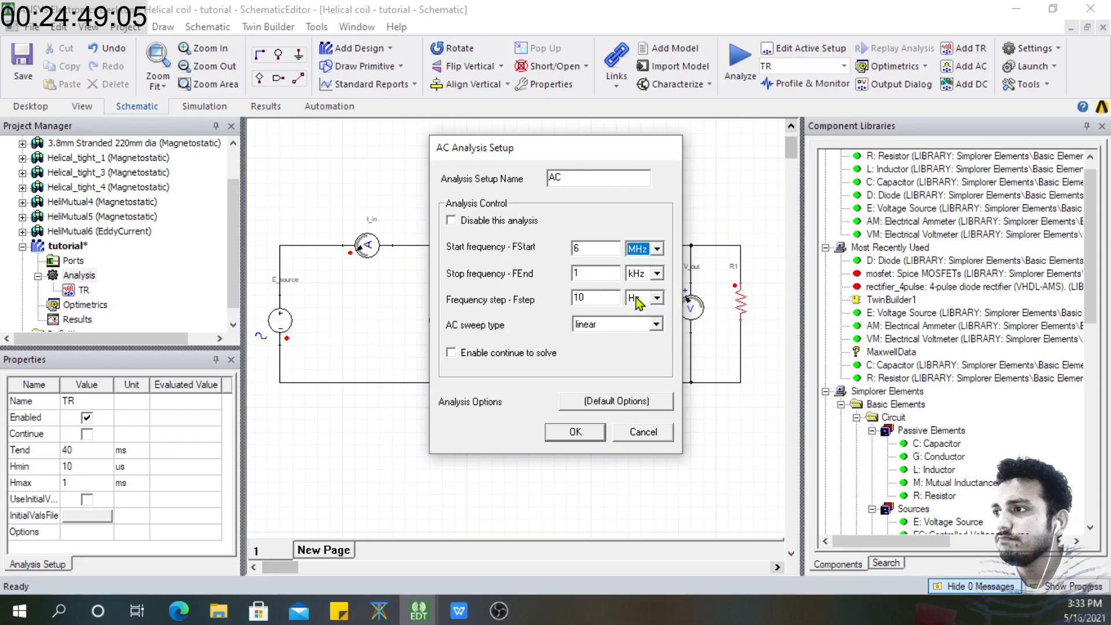
pyautogui.doubleClick(591, 277)
pyautogui.write('7')
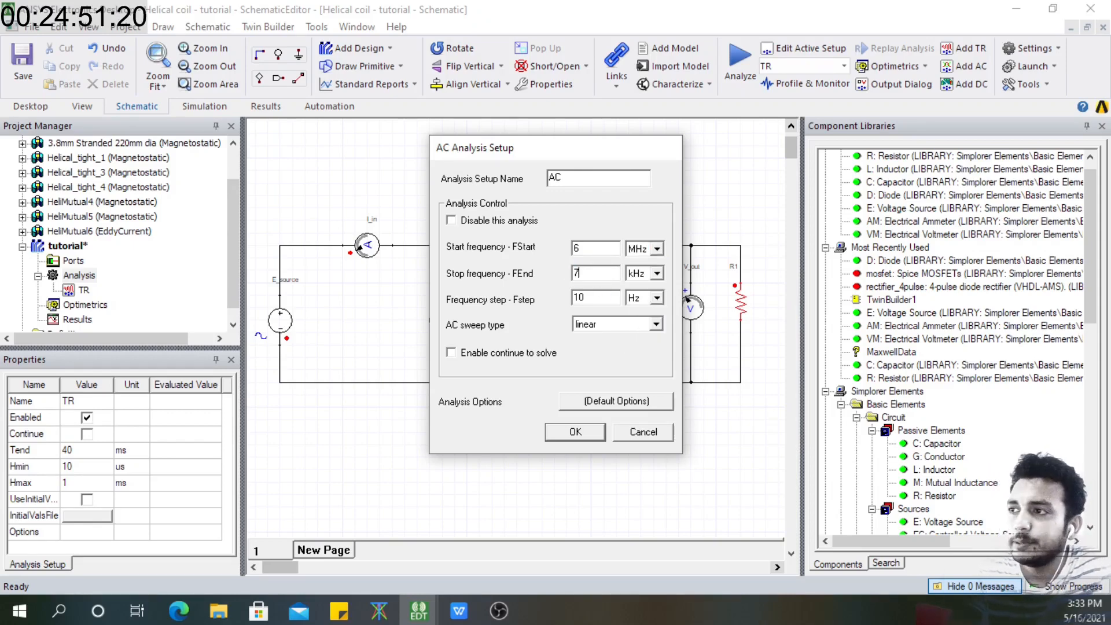
pyautogui.click(657, 273)
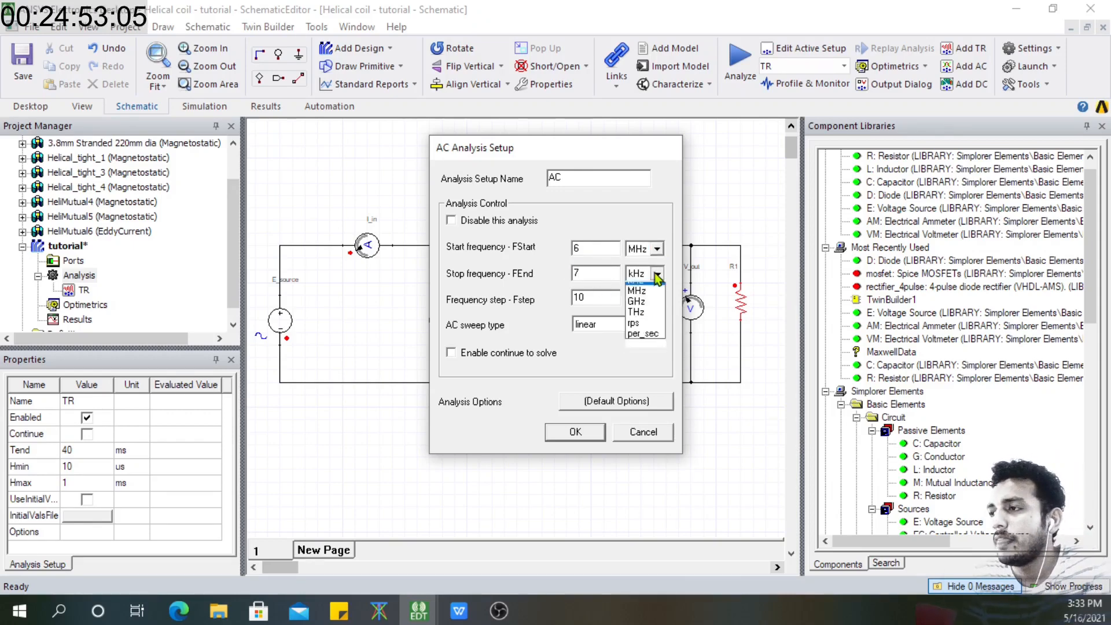
pyautogui.click(649, 320)
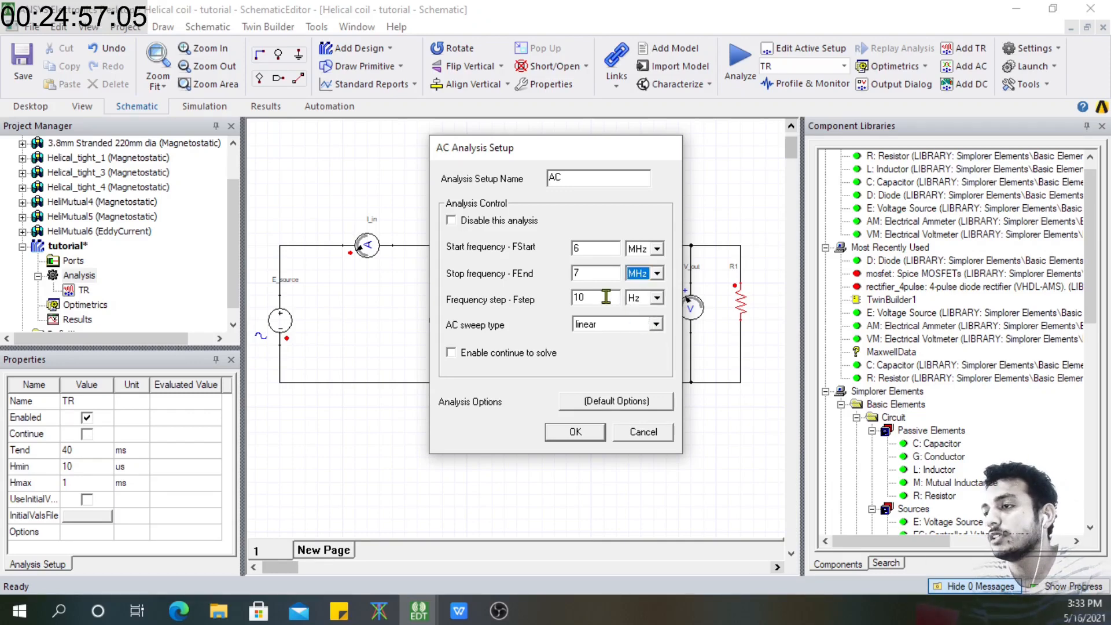
# Set the AC sweep's frequency step to 100 Hz and accept the analysis setup
pyautogui.moveTo(596, 296); pyautogui.dragTo(575, 301)
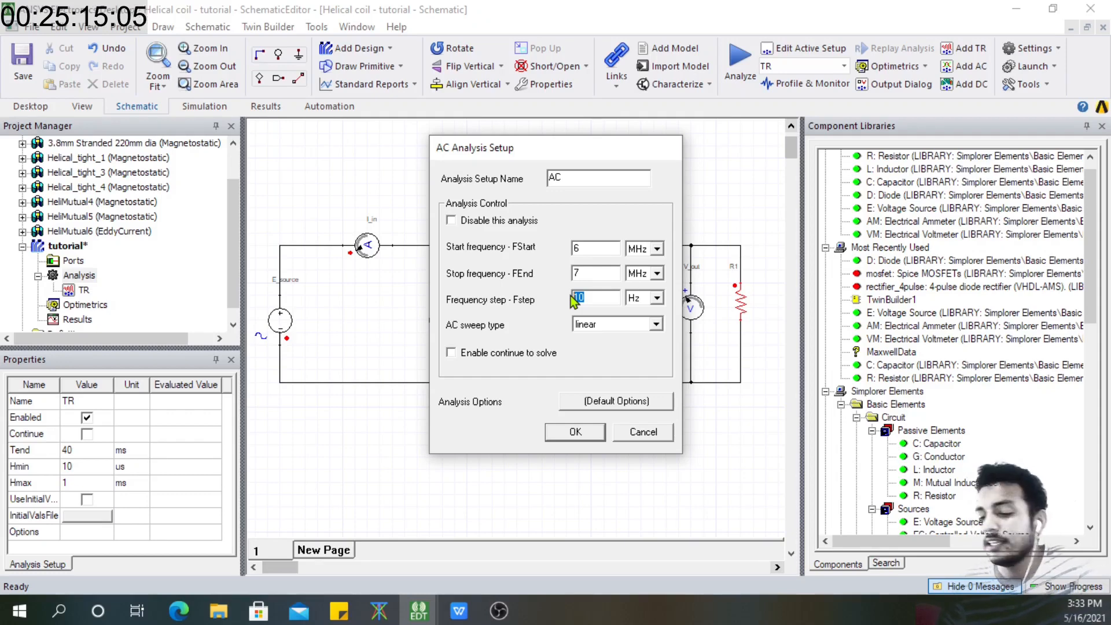
pyautogui.write('10')
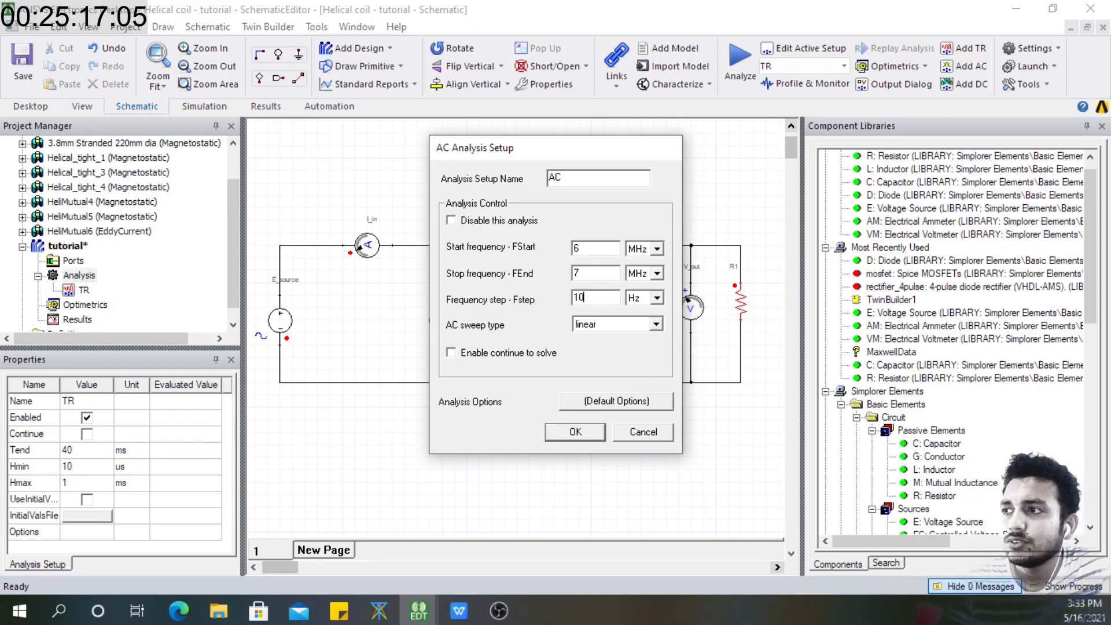
pyautogui.press('BackSpace')
pyautogui.press('BackSpace')
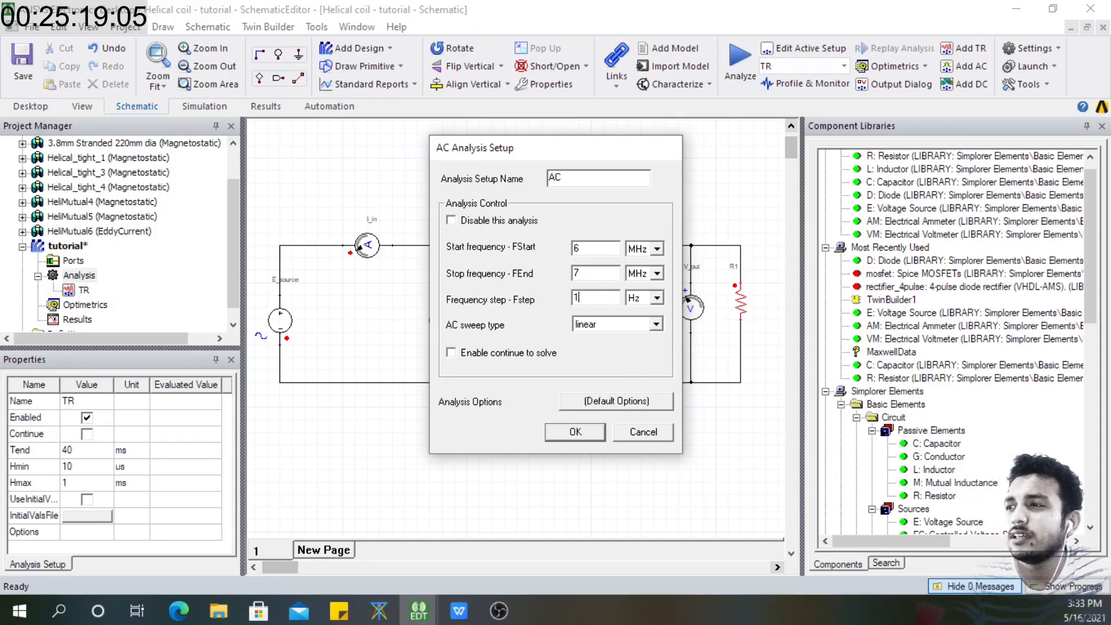
pyautogui.write('20')
pyautogui.press('BackSpace')
pyautogui.press('BackSpace')
pyautogui.press('BackSpace')
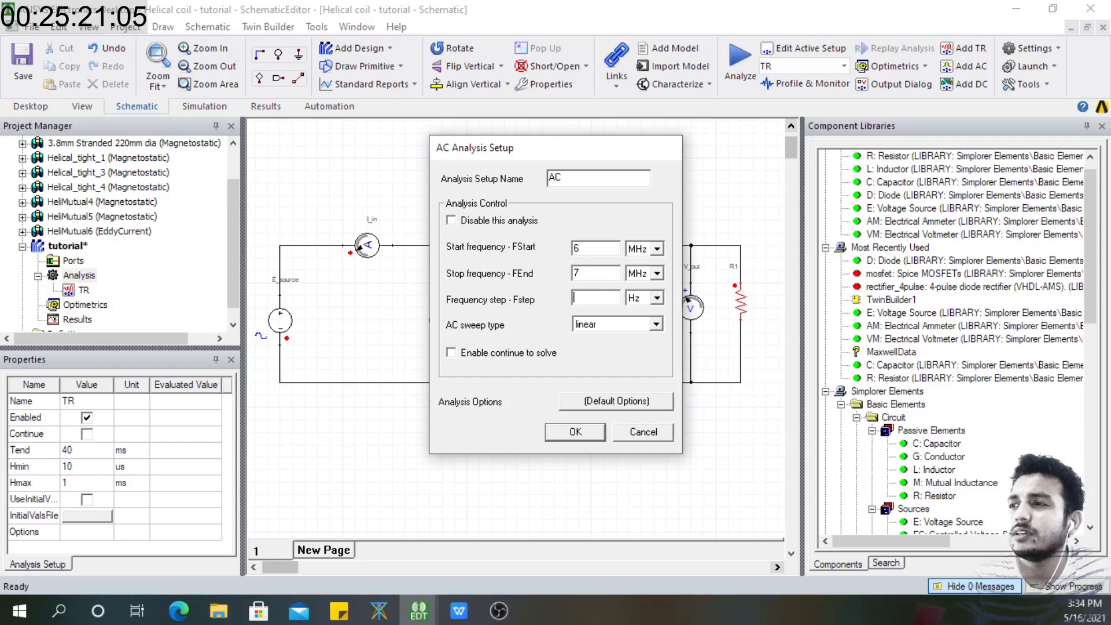
pyautogui.write('100')
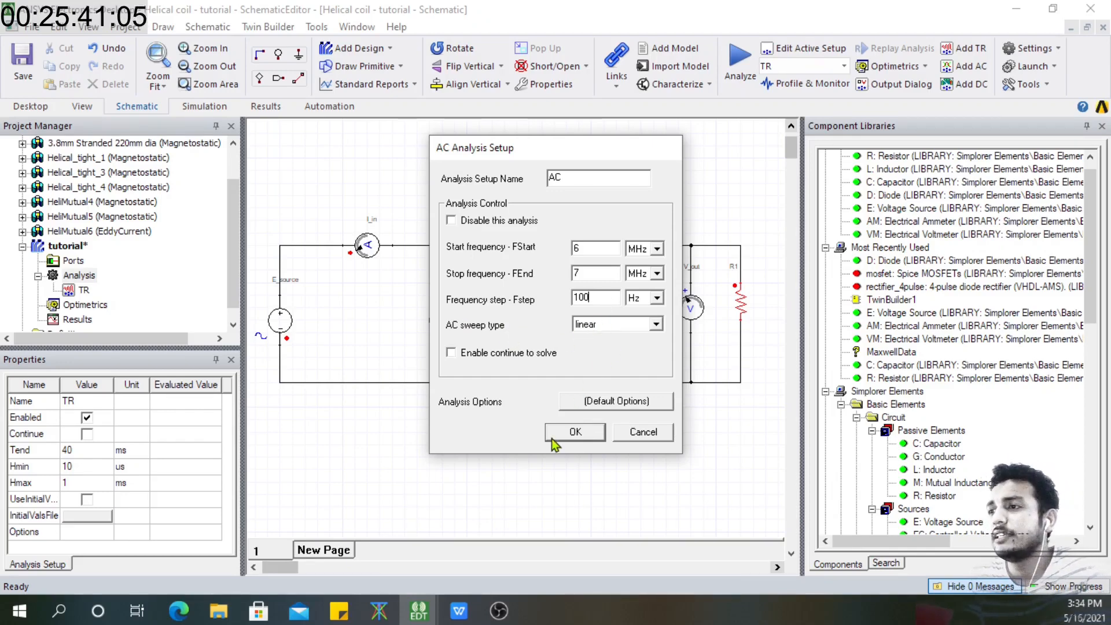
pyautogui.click(571, 432)
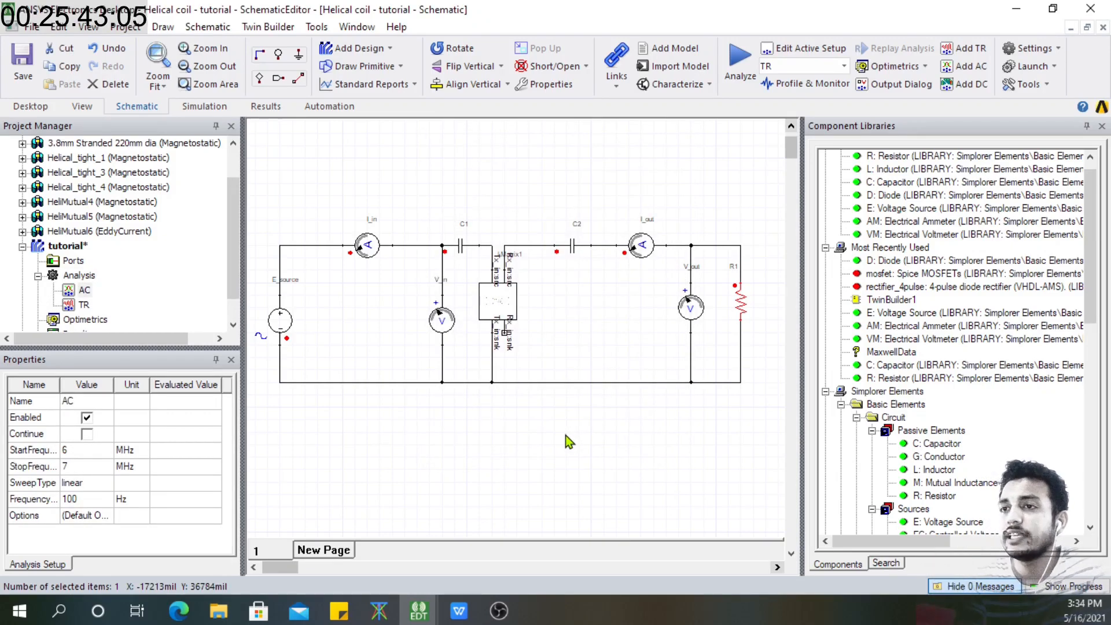
# Delete the TR setup from the tutorial design's analysis and select its AC setup
pyautogui.click(71, 306)
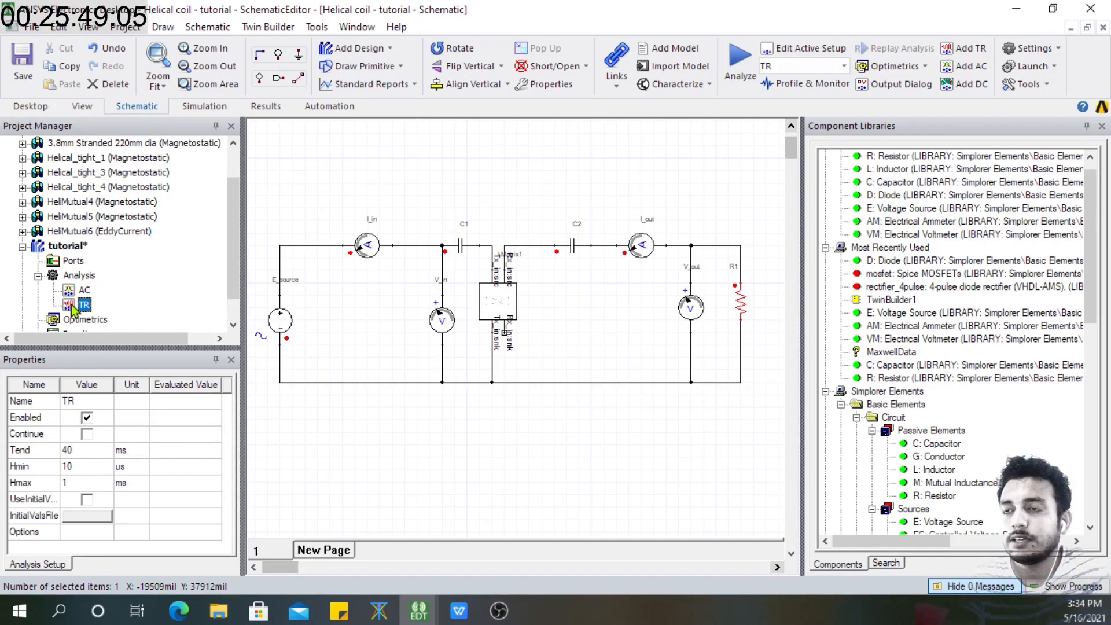
pyautogui.press('Delete')
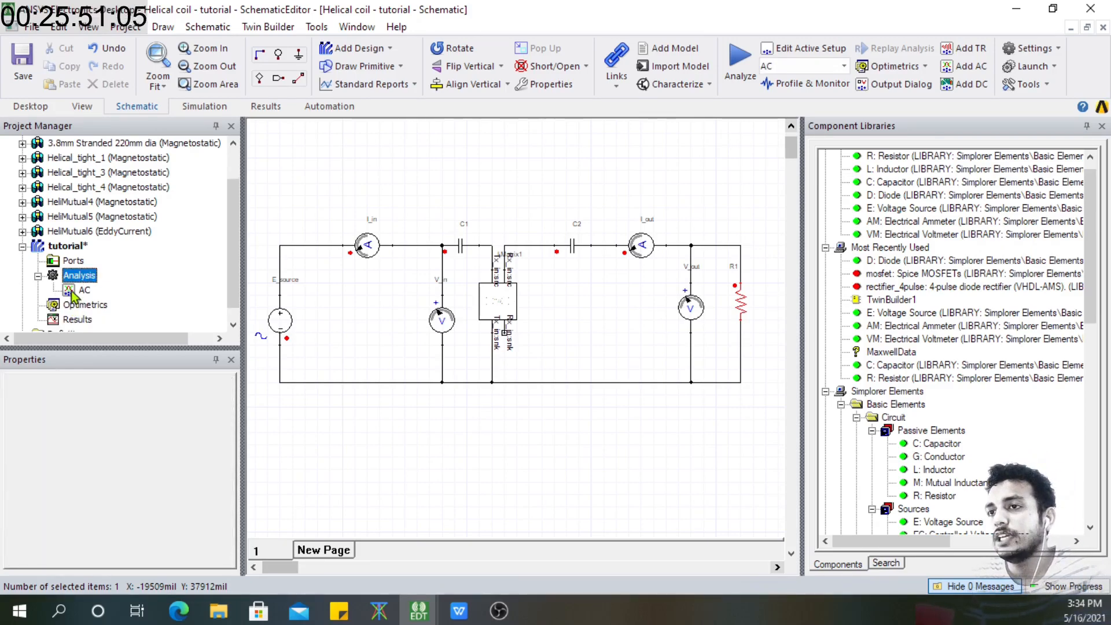
pyautogui.click(71, 294)
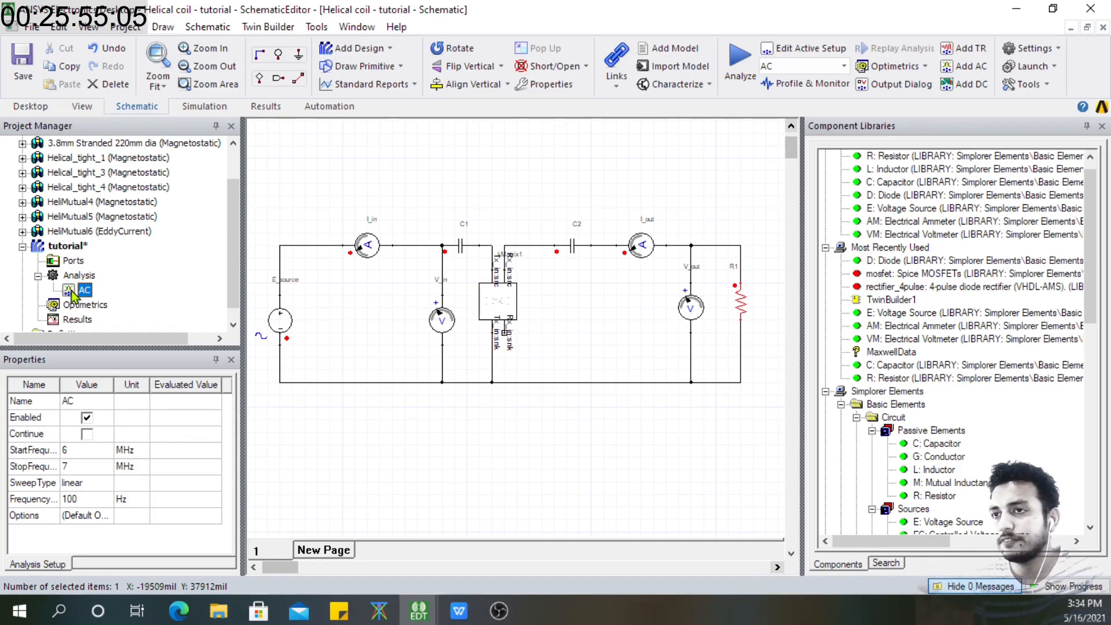
# Start a new standard rectangular plot report from the tutorial design's results and move its dialog clear of the project tree
pyautogui.click(72, 306)
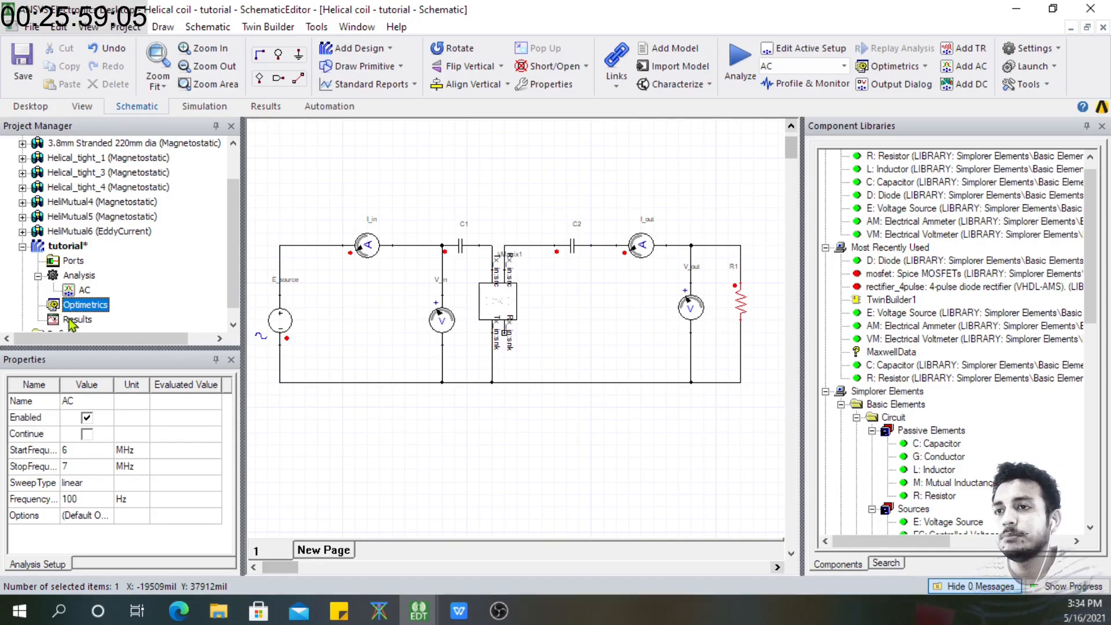
pyautogui.click(72, 322)
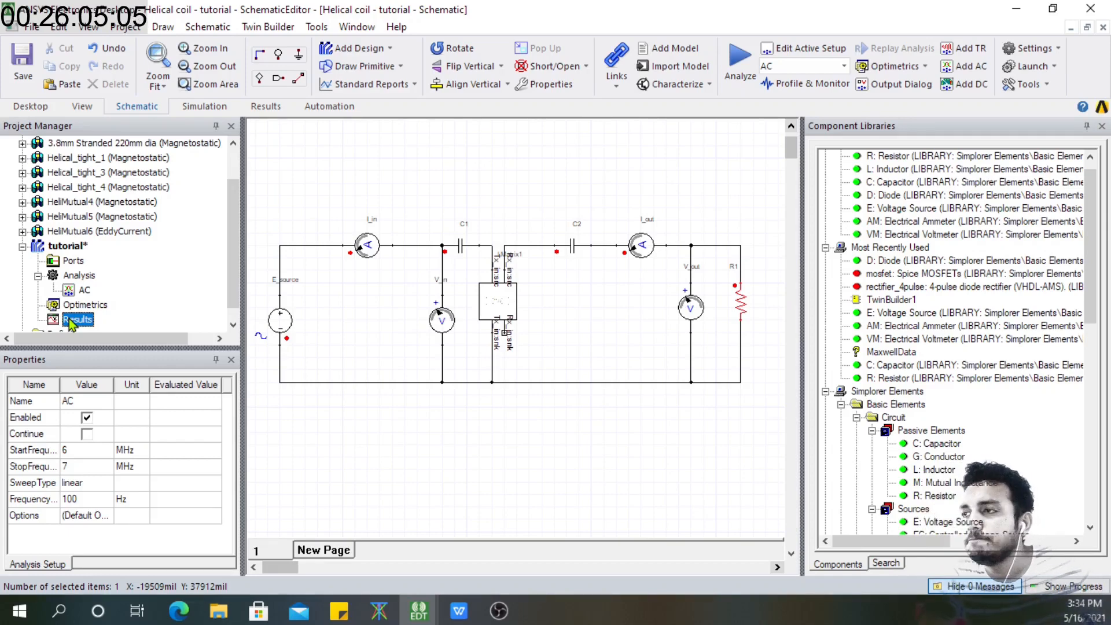
pyautogui.rightClick(71, 323)
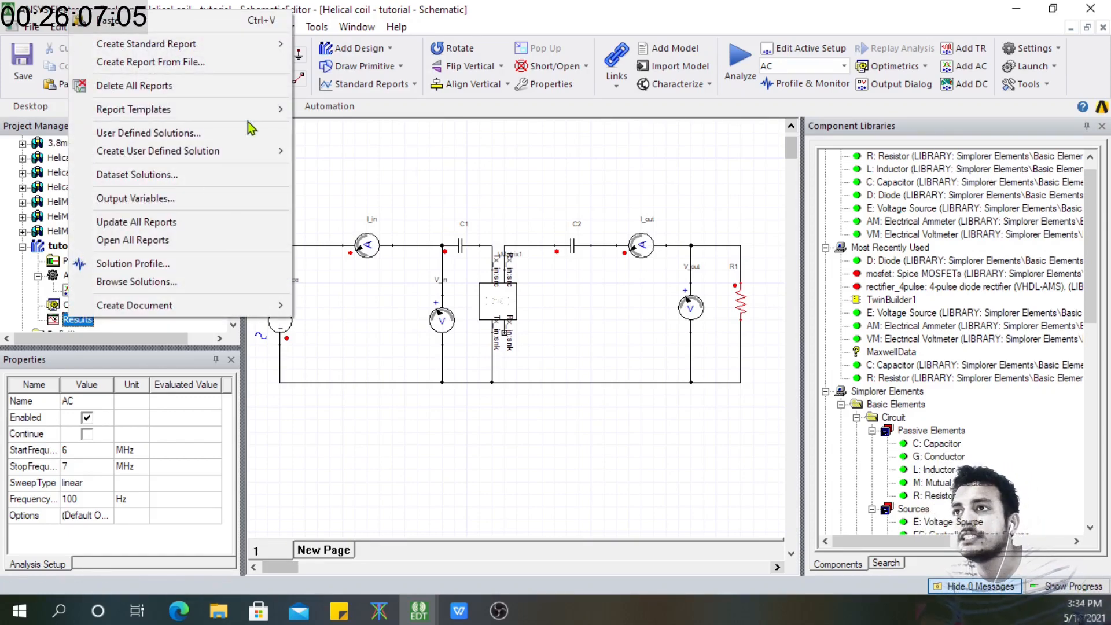
pyautogui.moveTo(254, 111)
pyautogui.moveTo(224, 45)
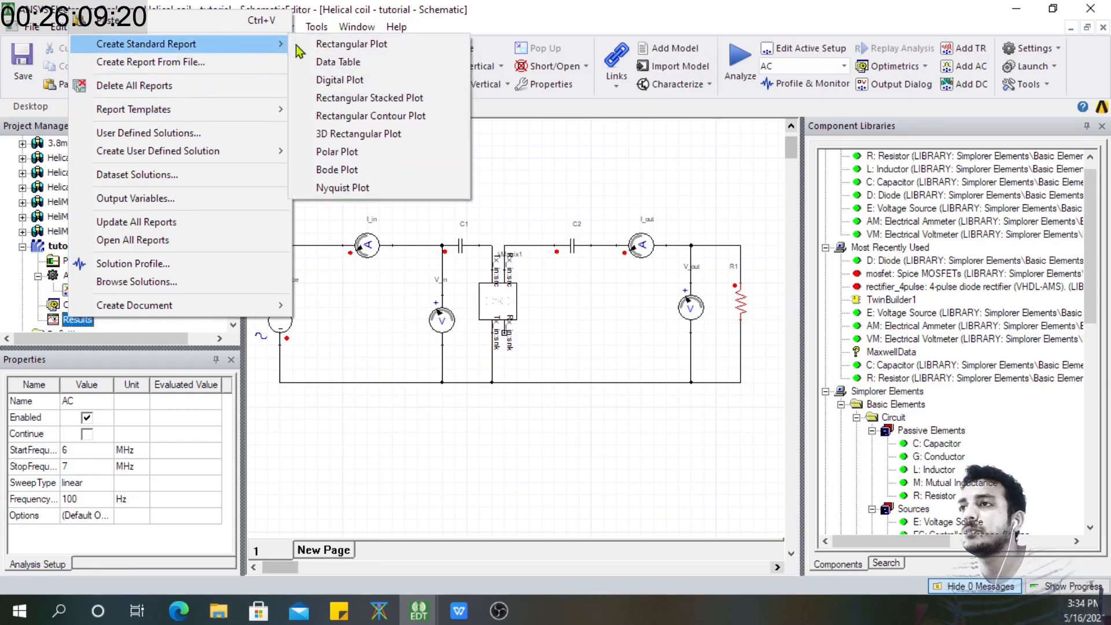
pyautogui.click(359, 44)
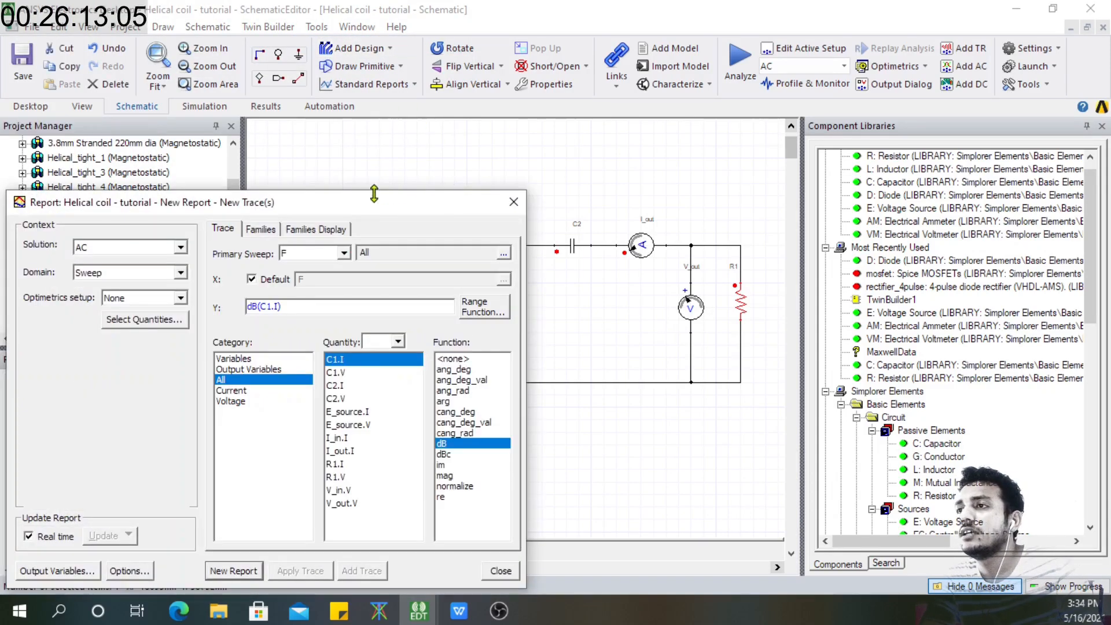
pyautogui.moveTo(379, 206); pyautogui.dragTo(615, 117)
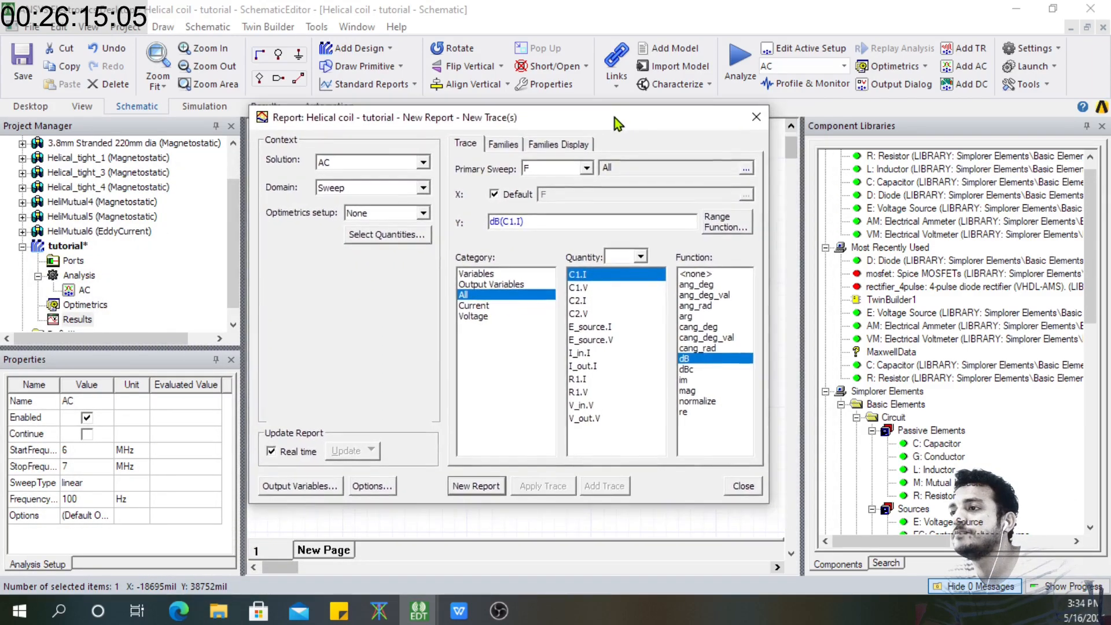
# Examine the available domain, solution, optimetrics and primary sweep choices for the new report
pyautogui.click(428, 187)
pyautogui.click(428, 187)
pyautogui.click(424, 166)
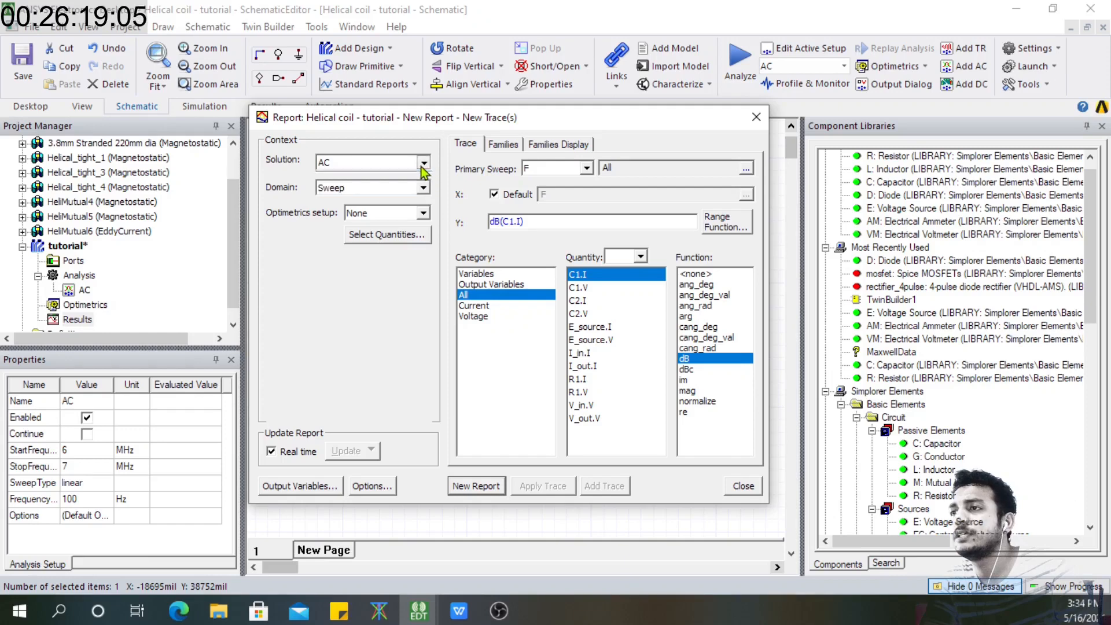
pyautogui.click(424, 166)
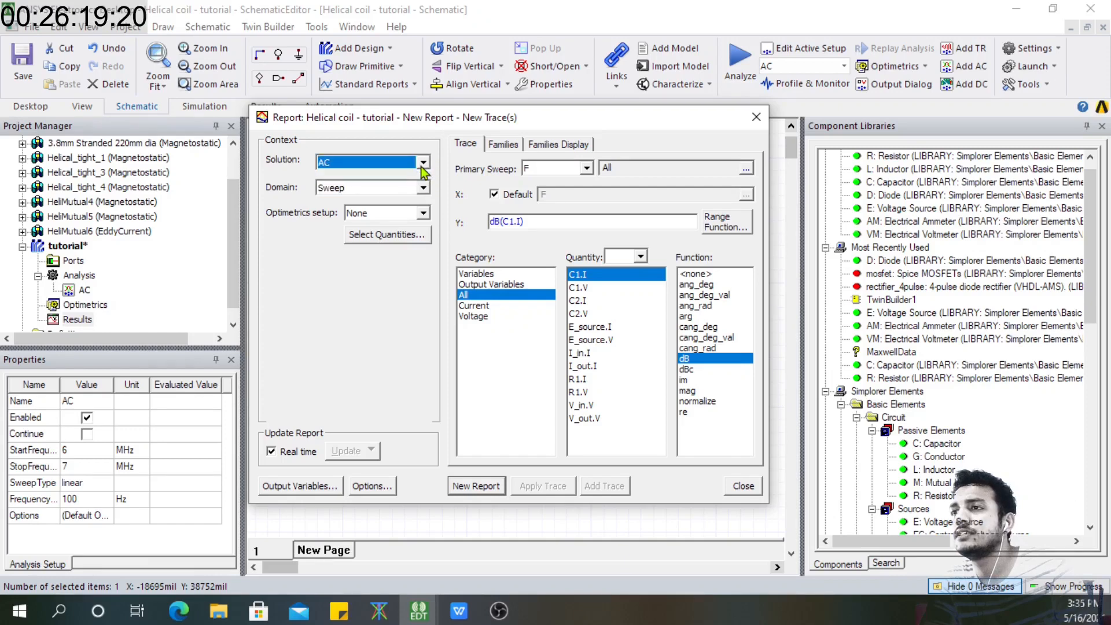
pyautogui.click(425, 214)
pyautogui.click(426, 213)
pyautogui.click(587, 168)
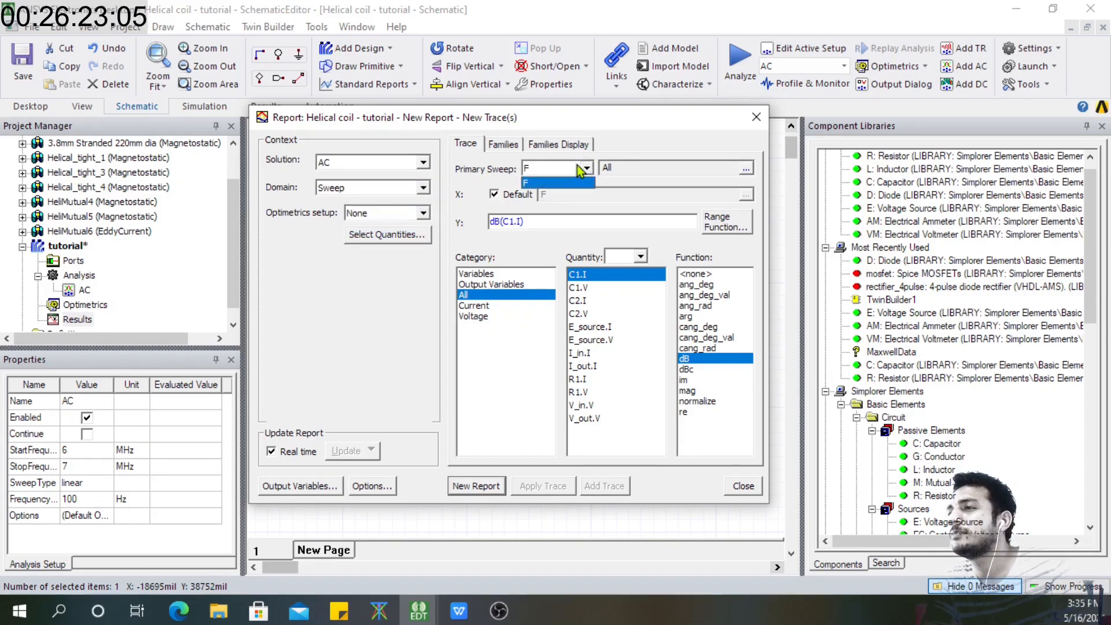
pyautogui.click(580, 169)
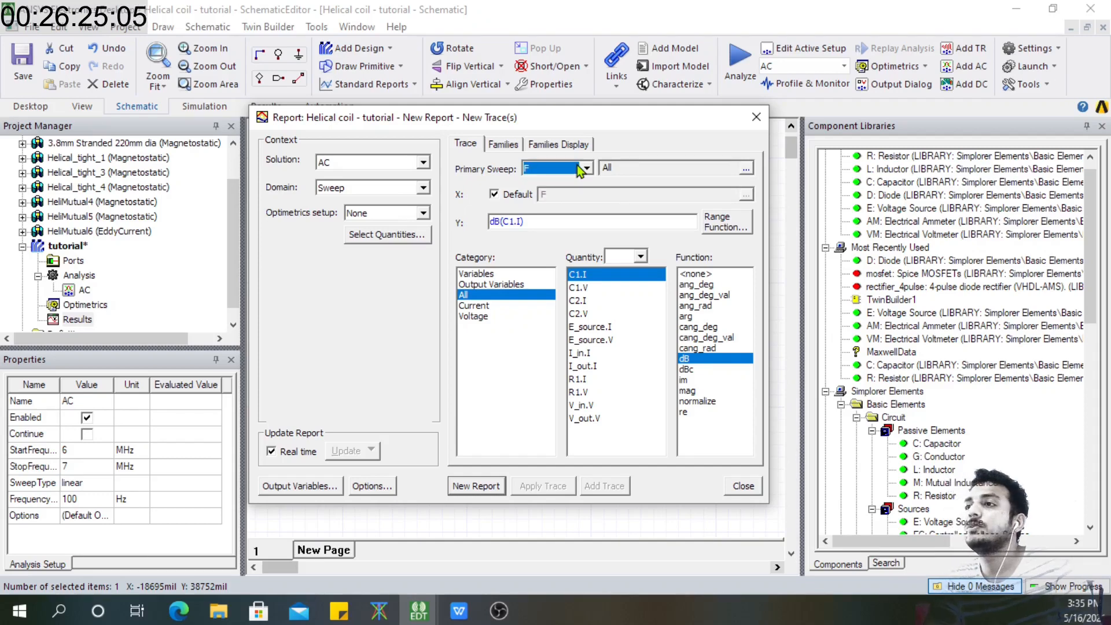
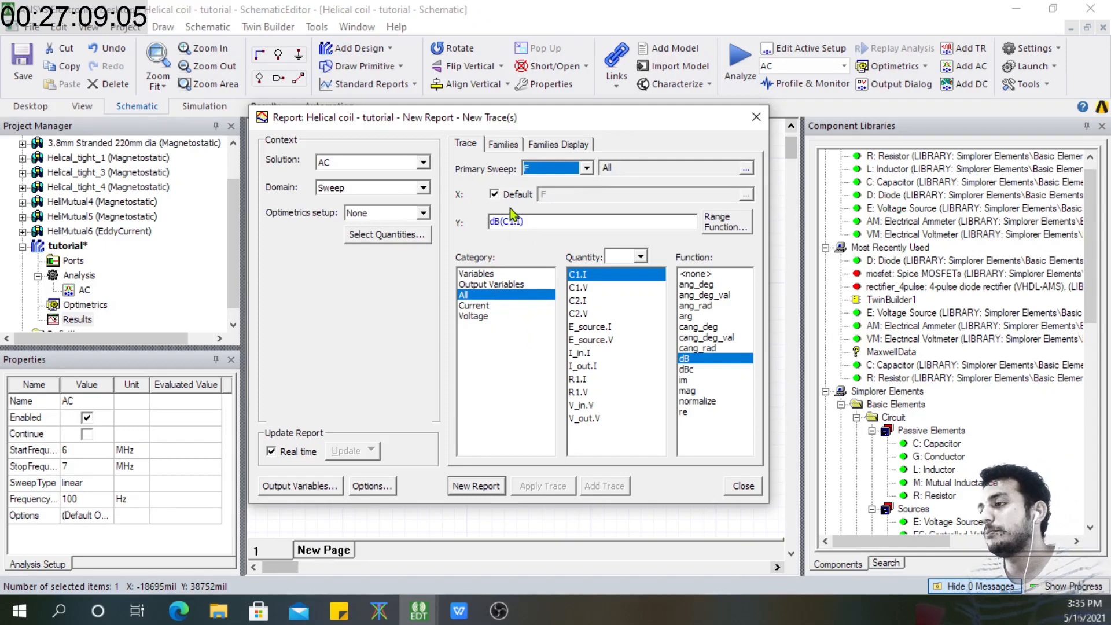
# Choose the mag function and the V_out.V quantity for the trace's Y expression
pyautogui.click(715, 391)
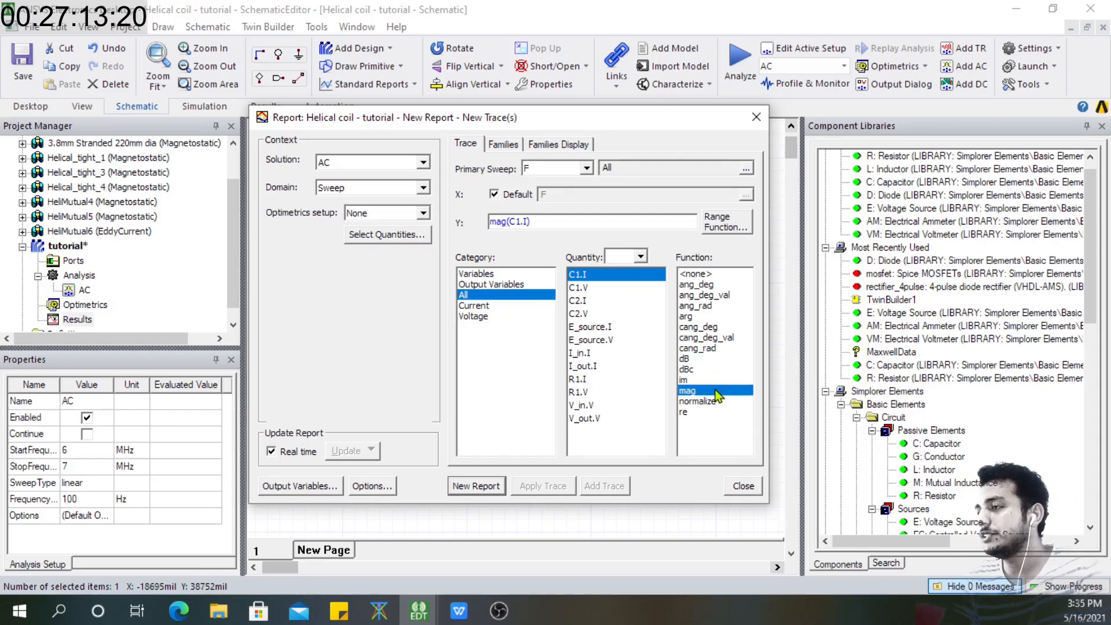
pyautogui.click(710, 276)
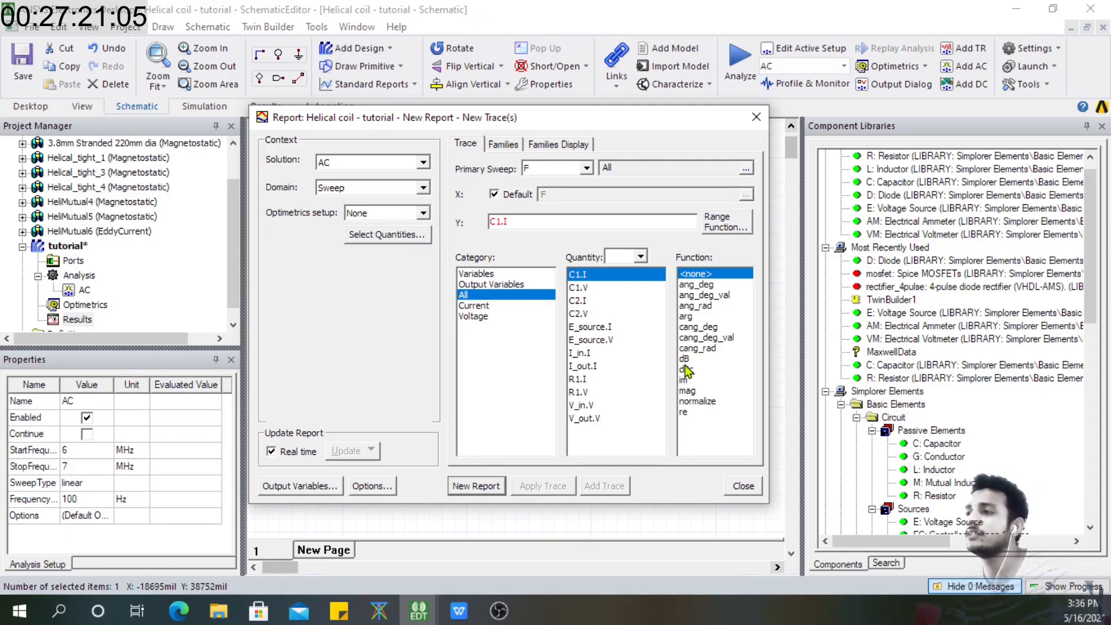
pyautogui.click(685, 391)
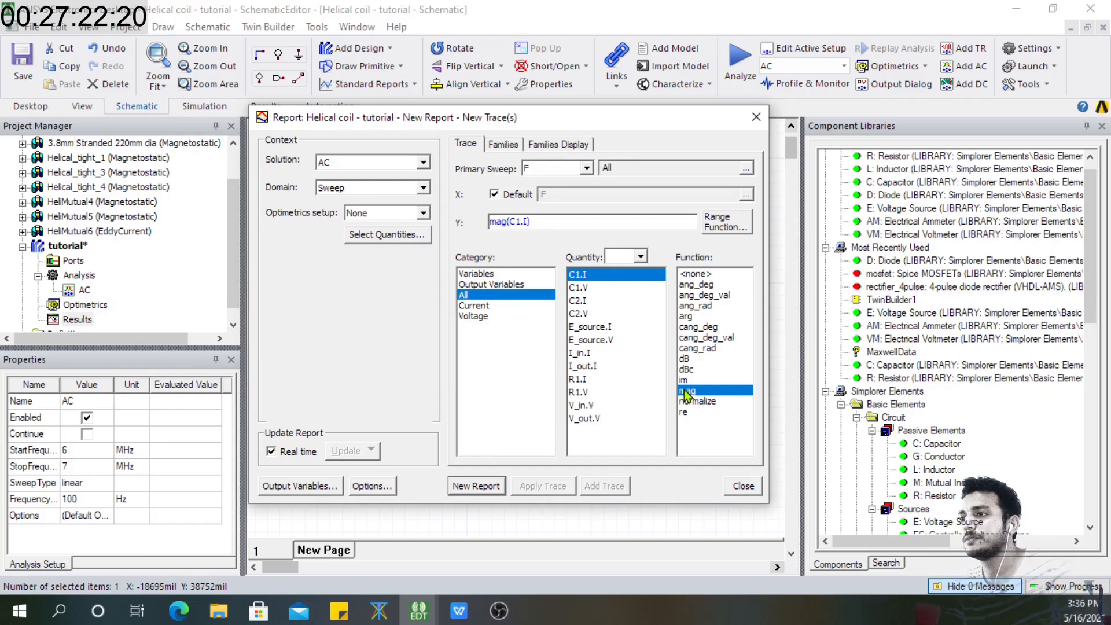
pyautogui.click(586, 405)
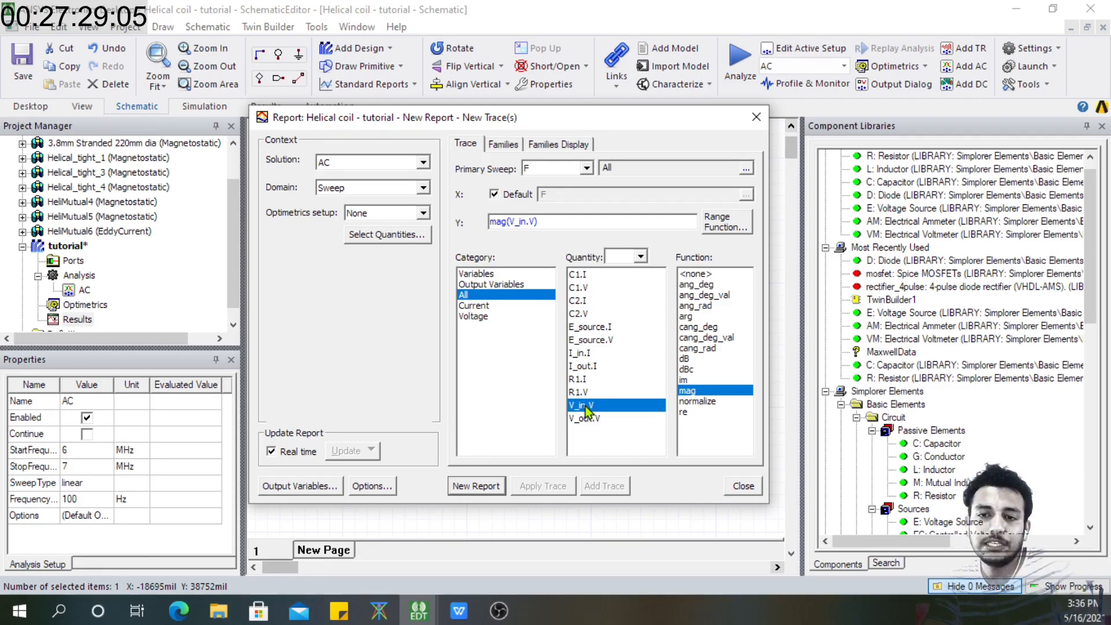
pyautogui.click(589, 419)
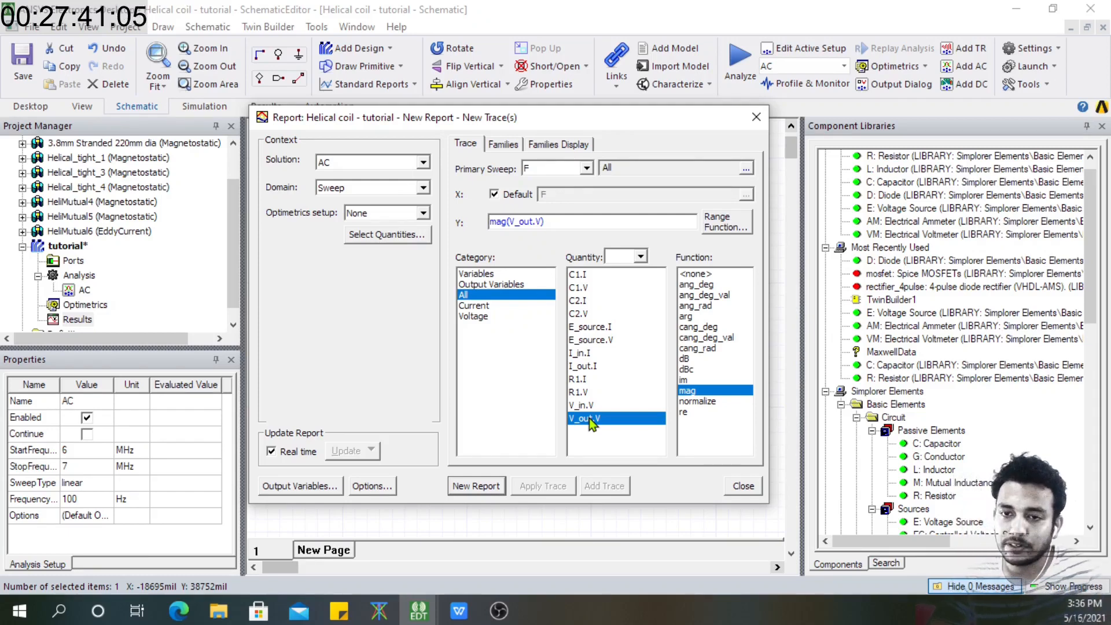
# Extend the trace's Y expression to the output power product (mag(V_out.V)*mag(I_out.I)), enclosed in parentheses
pyautogui.click(567, 219)
pyautogui.write('*')
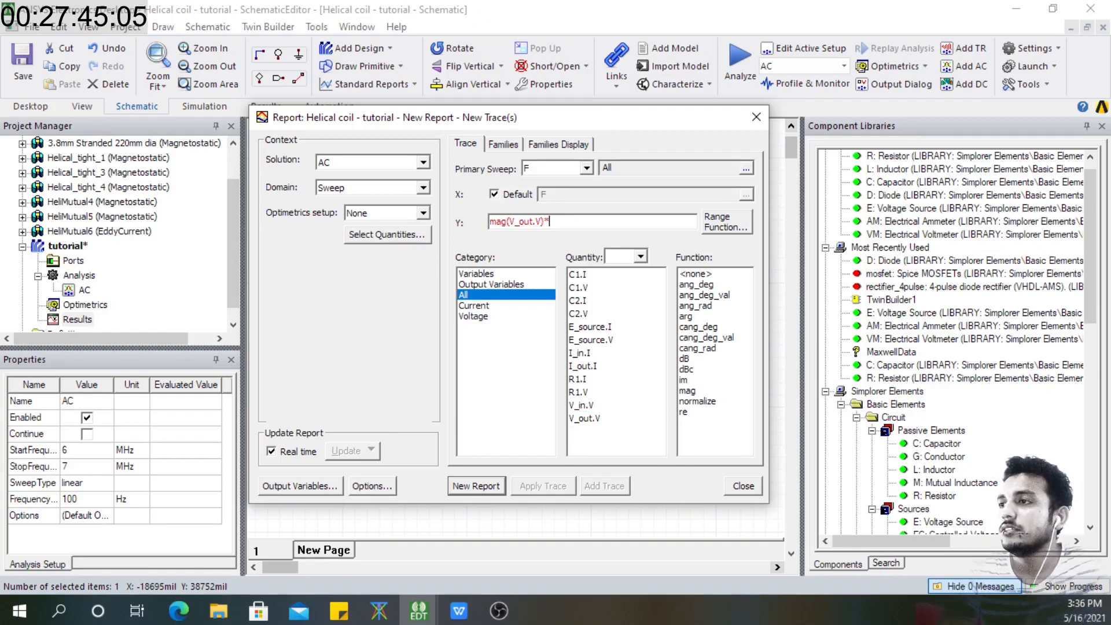
pyautogui.write('mag()')
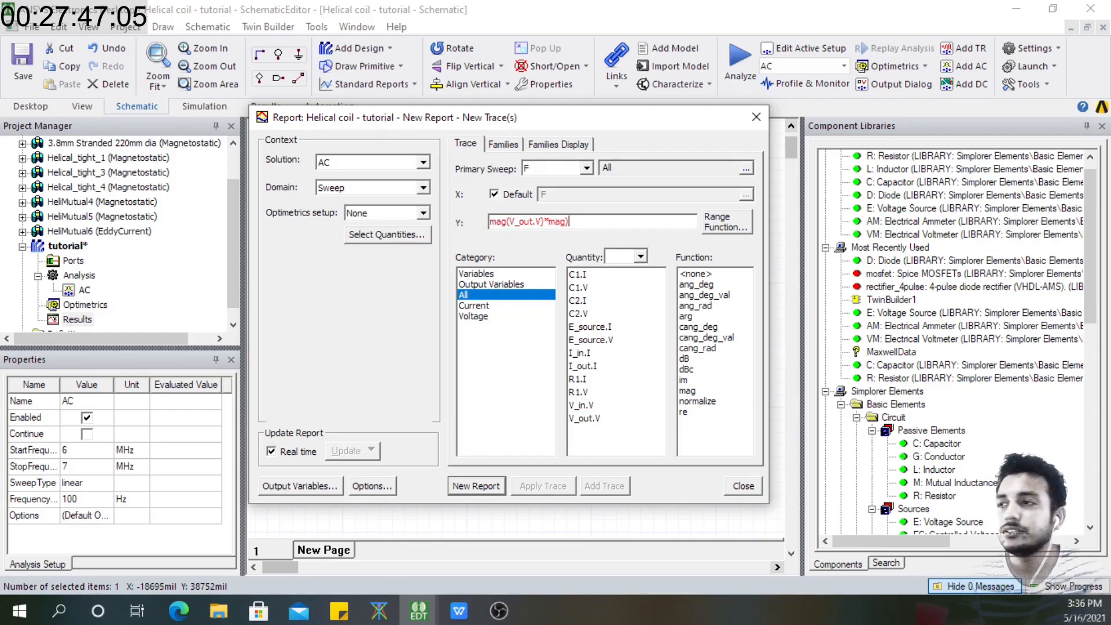
pyautogui.press('BackSpace')
pyautogui.write('(')
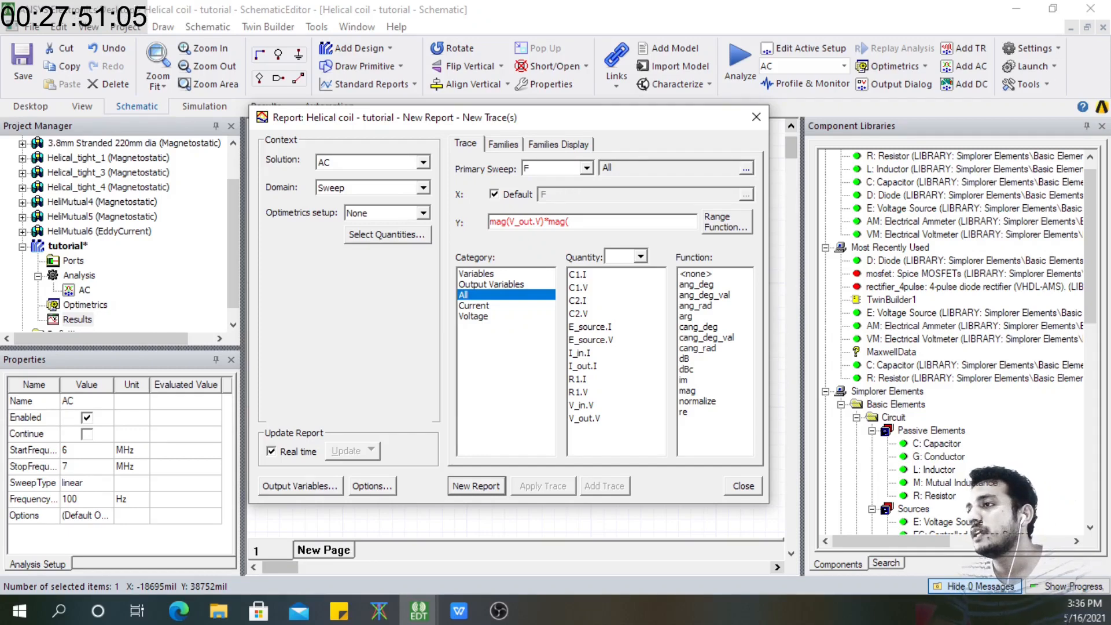
pyautogui.write('I_out')
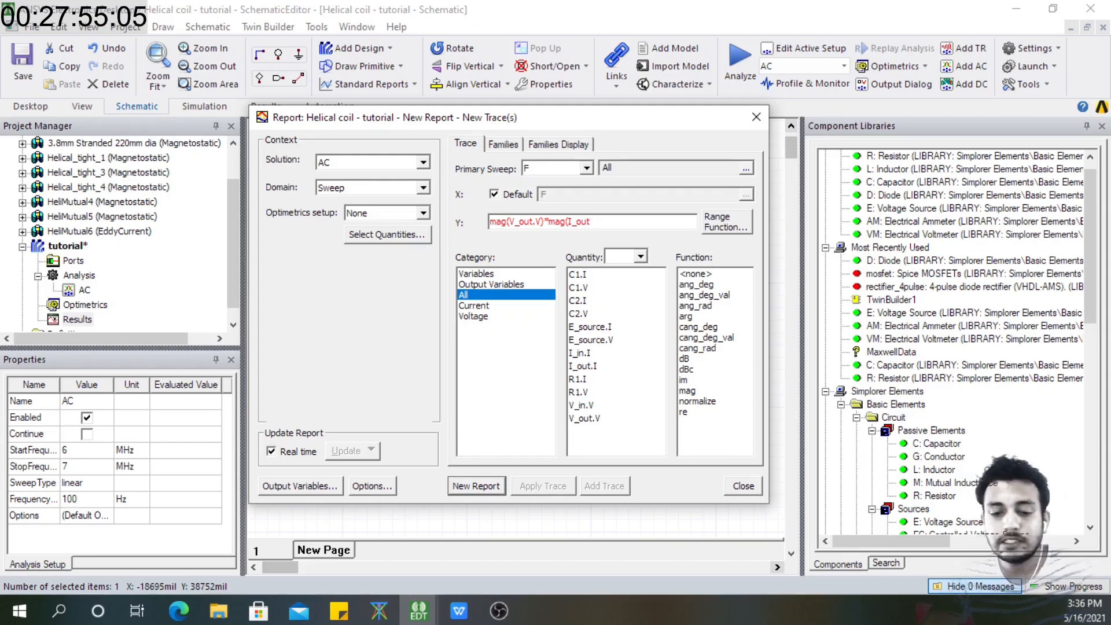
pyautogui.write('.I)')
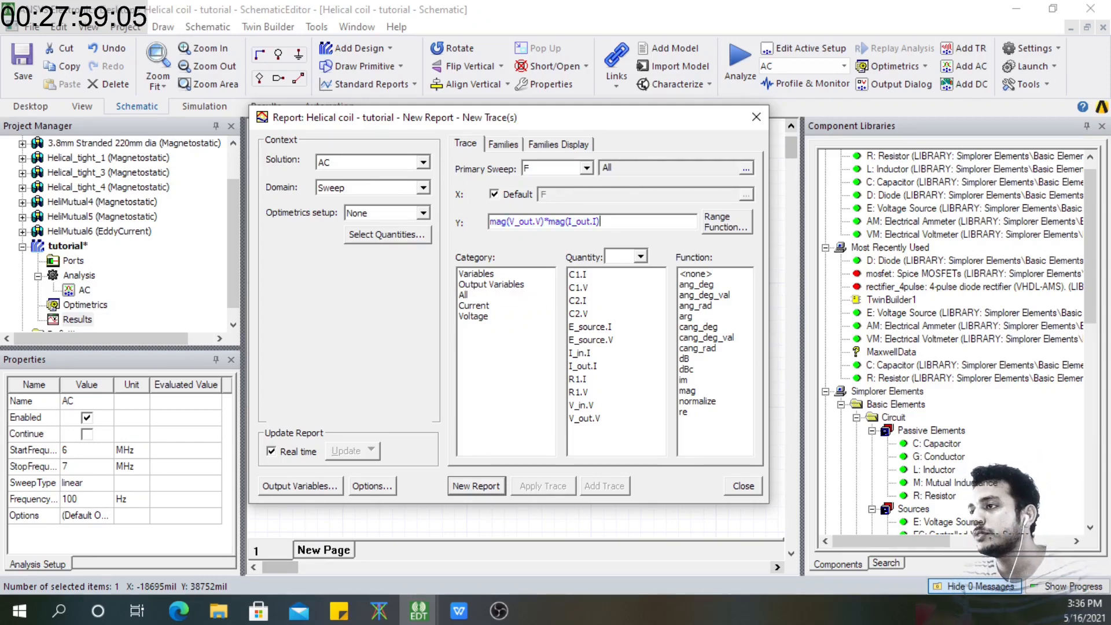
pyautogui.write(')')
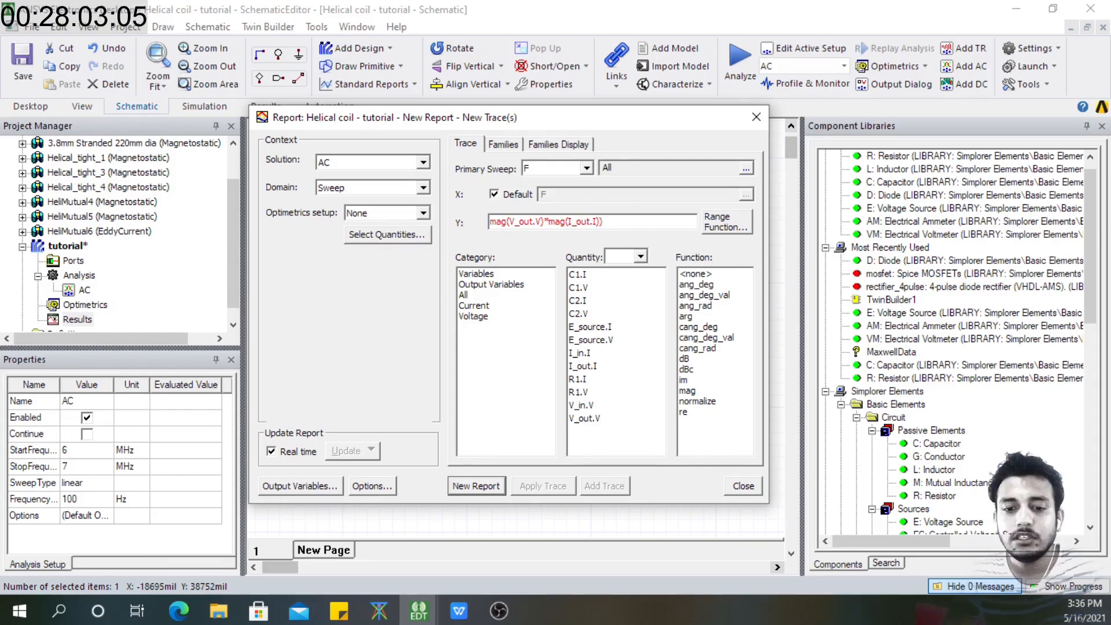
pyautogui.write('(')
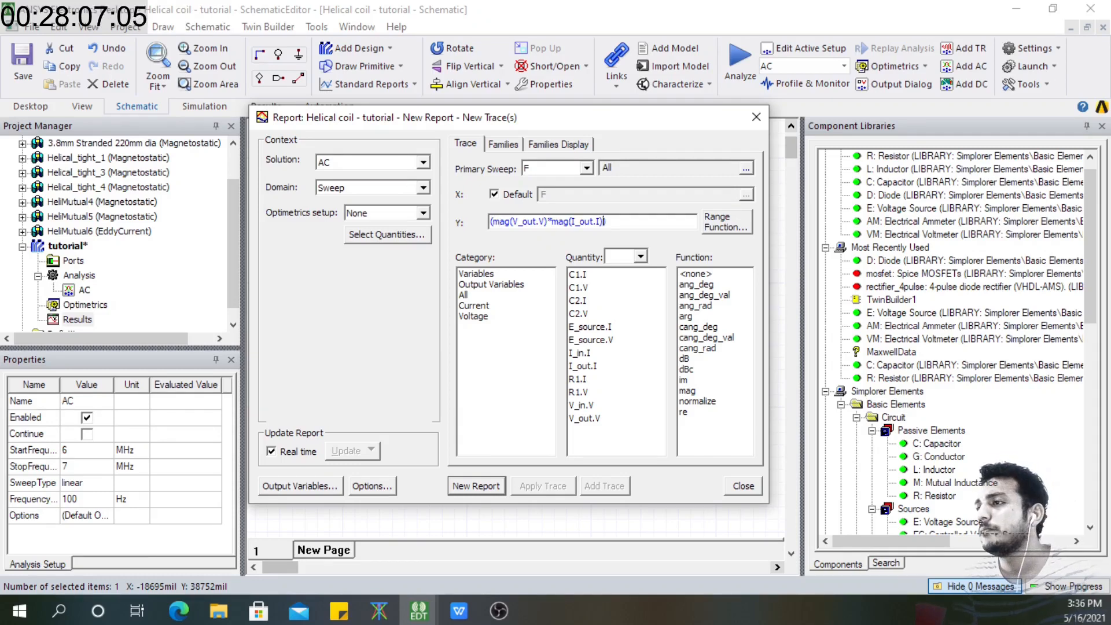
# Divide the output power product in the Y expression by mag(V_in.V*I_in.I)
pyautogui.write('/')
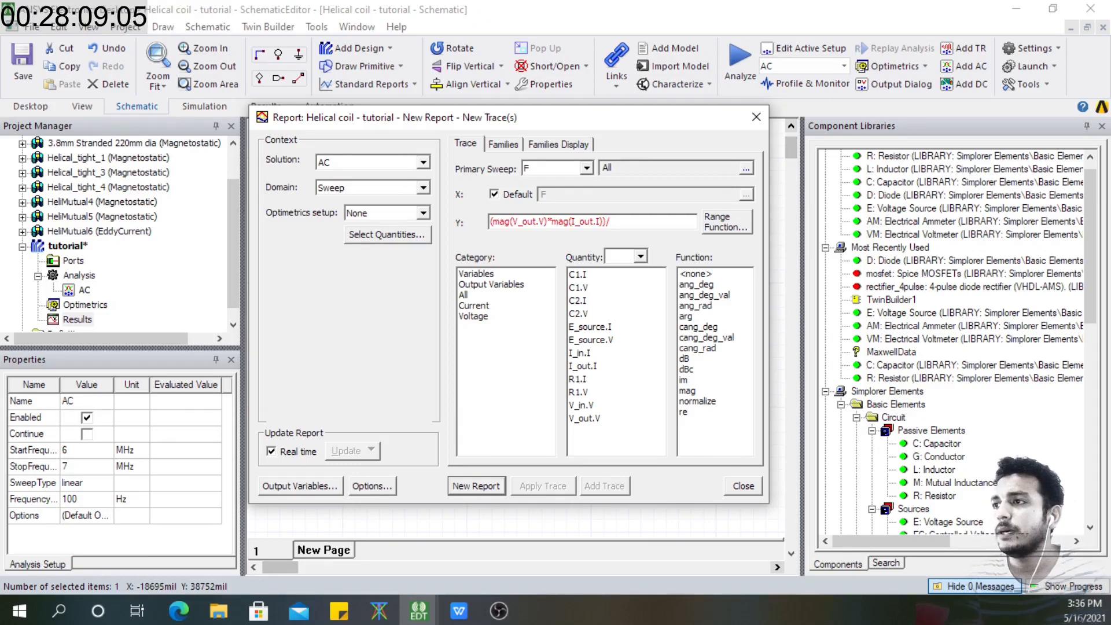
pyautogui.write('mag')
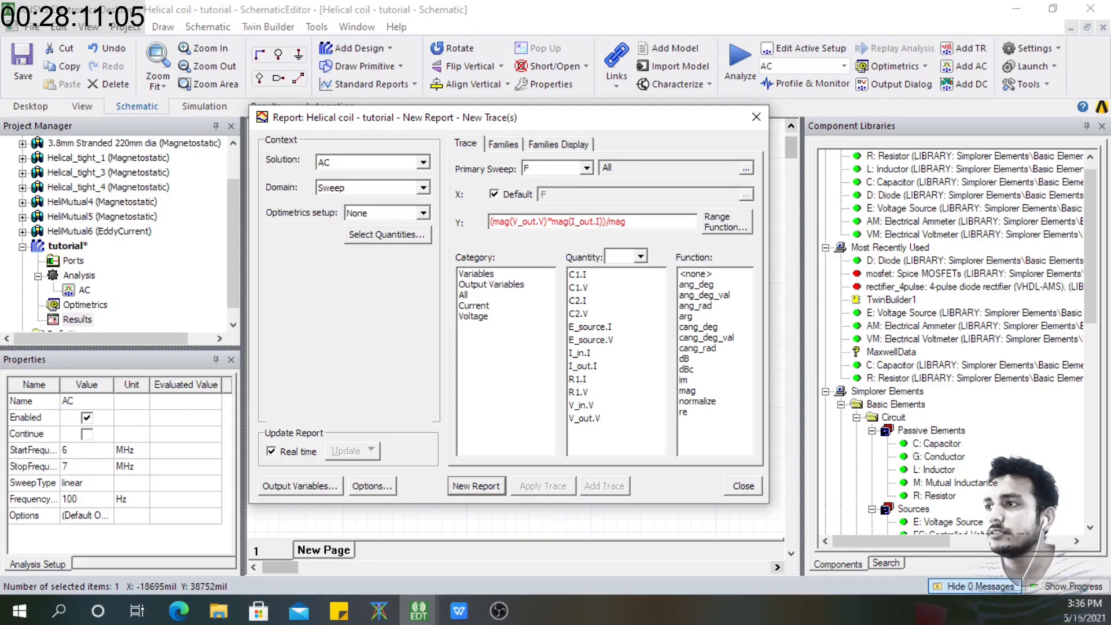
pyautogui.write('(V_')
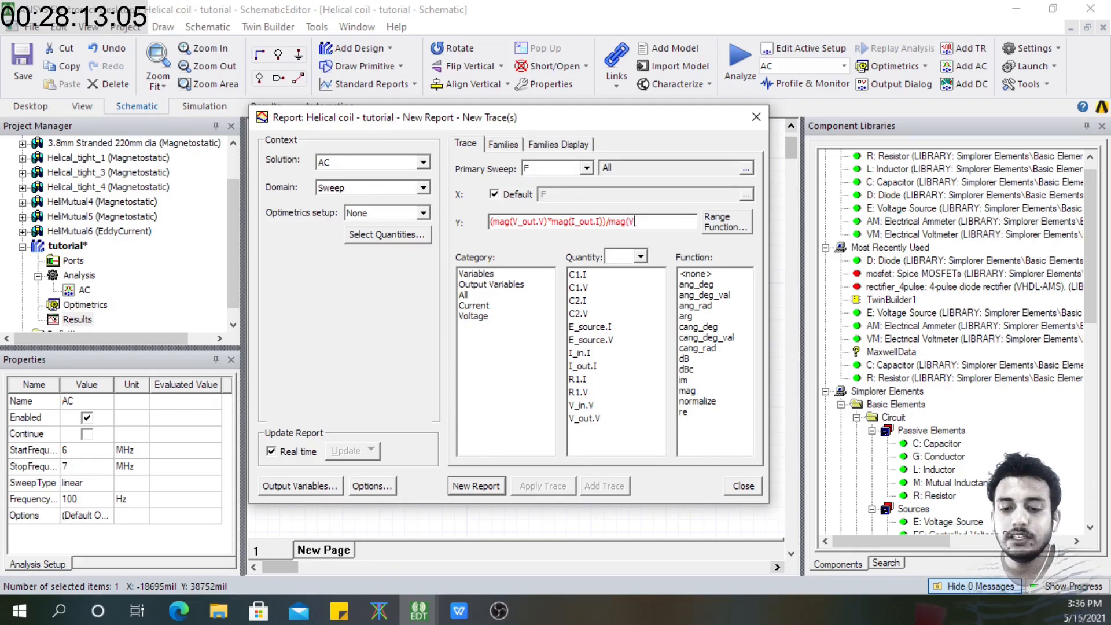
pyautogui.write('in')
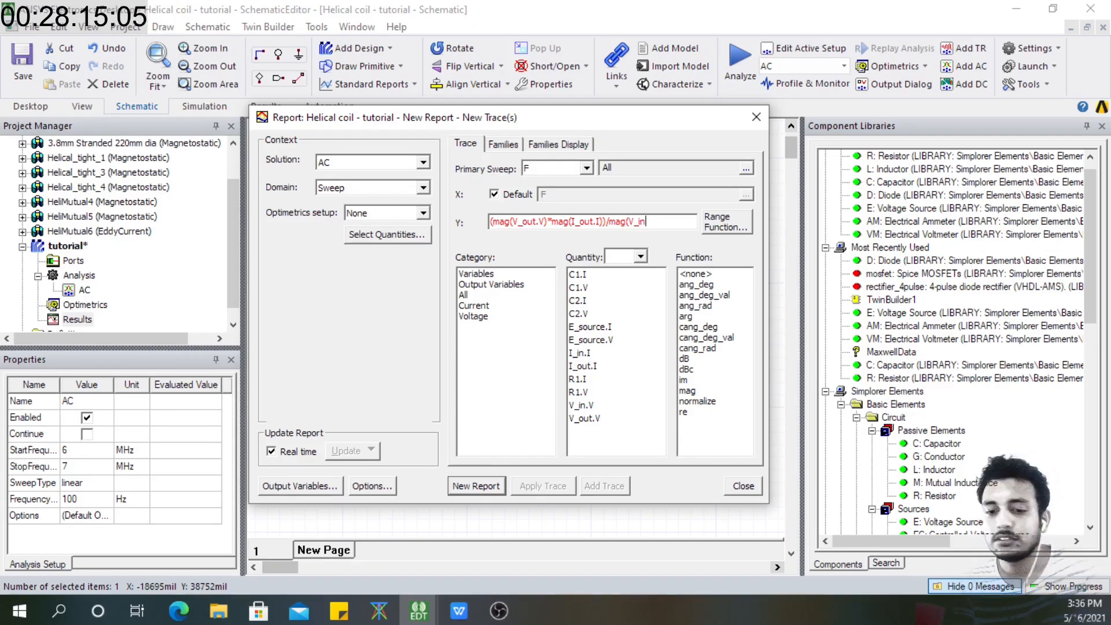
pyautogui.write('.V')
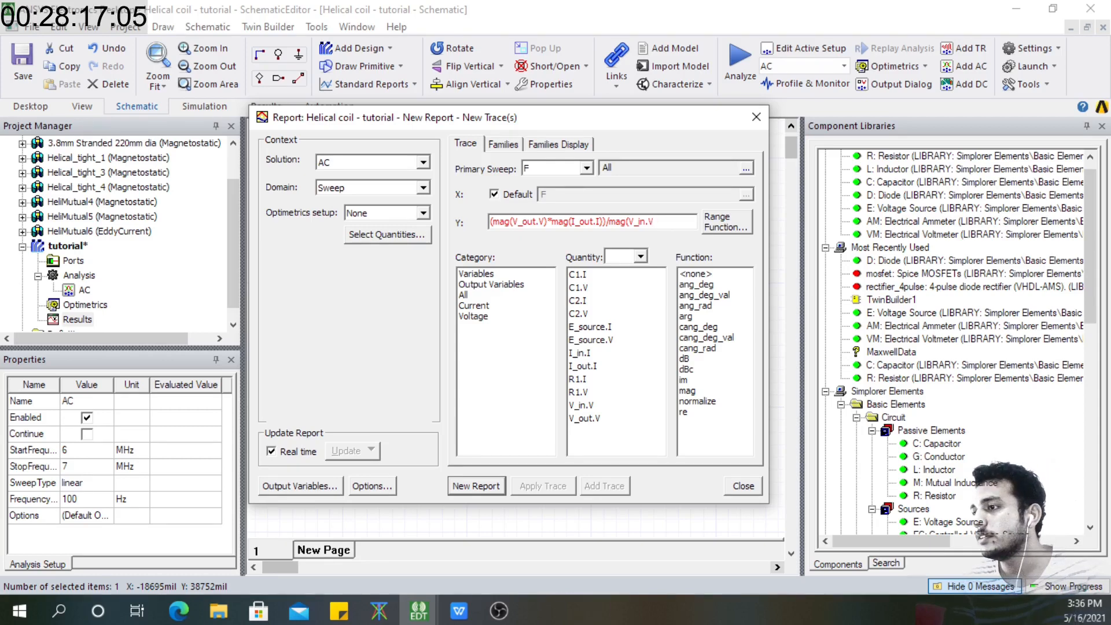
pyautogui.write('*')
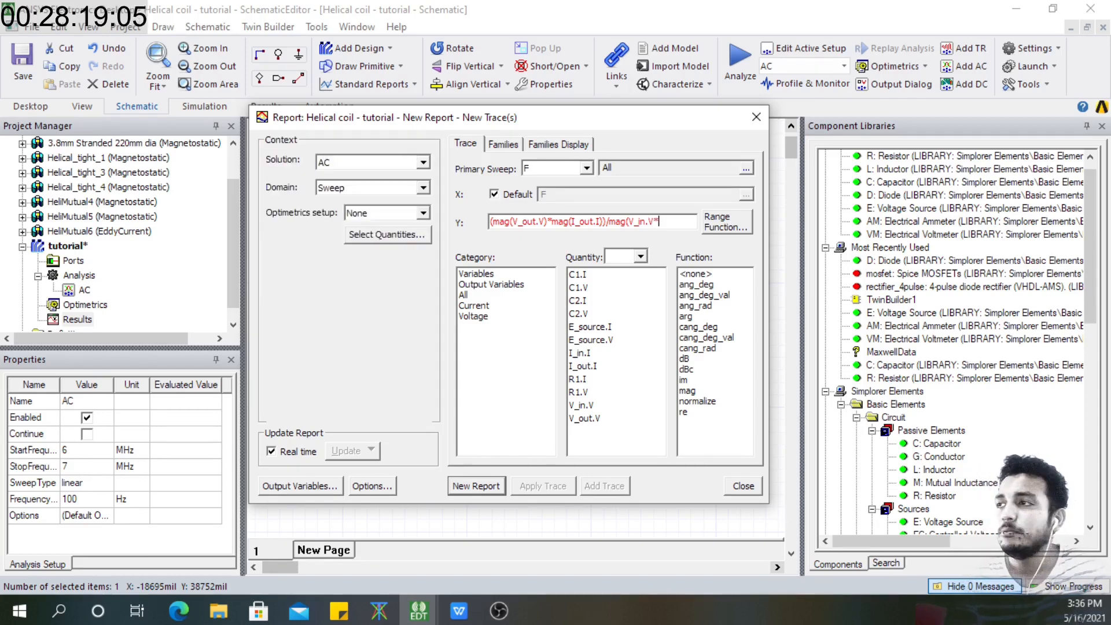
pyautogui.write('I')
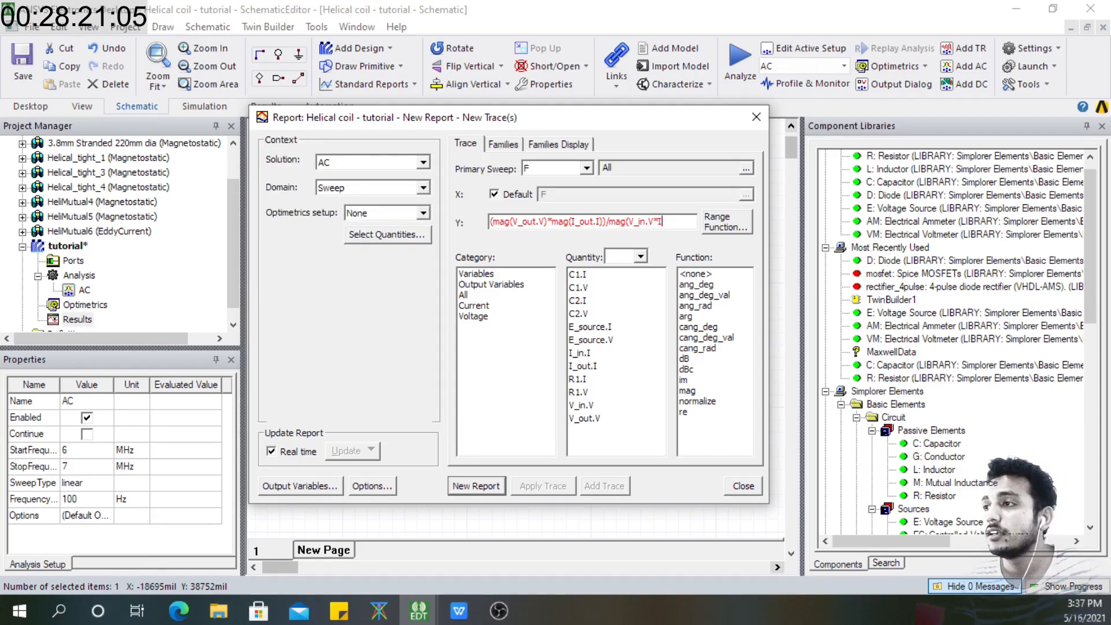
pyautogui.write('_in')
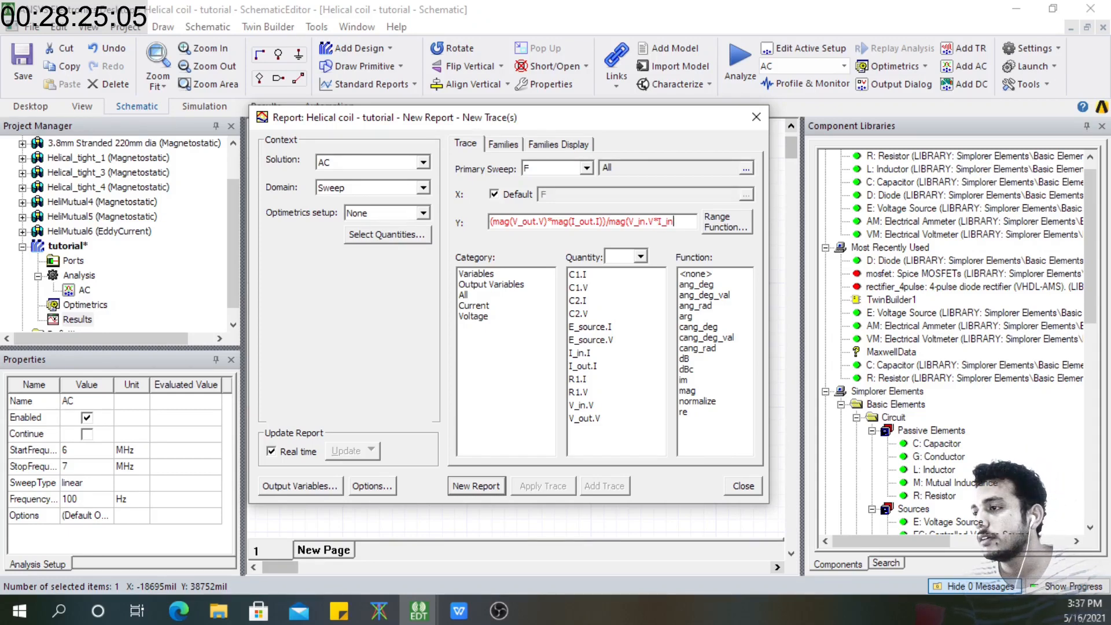
pyautogui.write('.I')
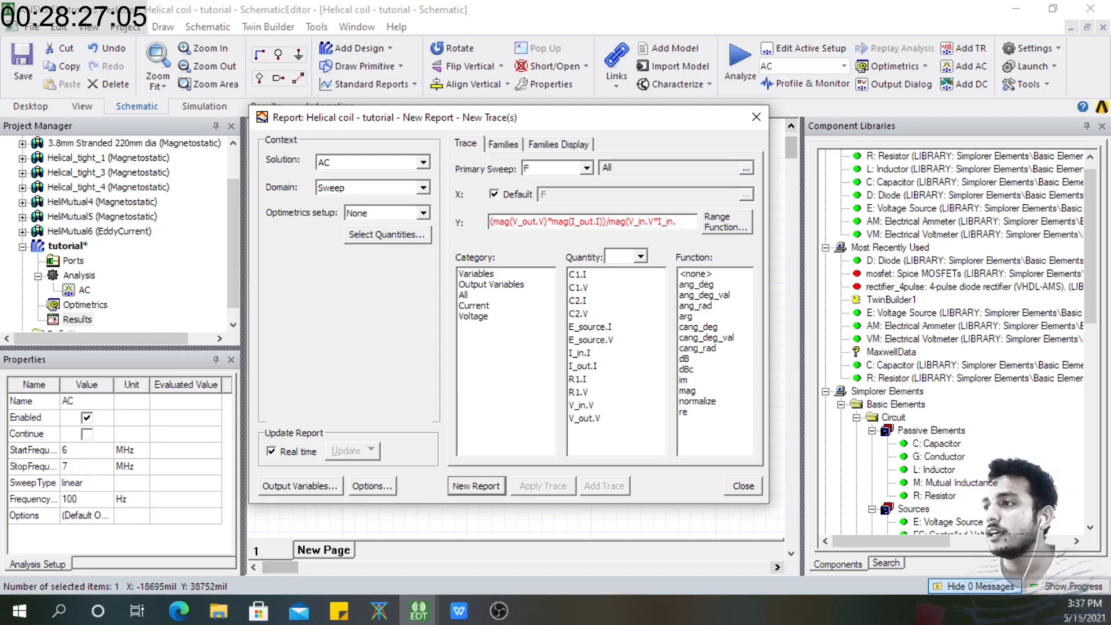
pyautogui.write(')')
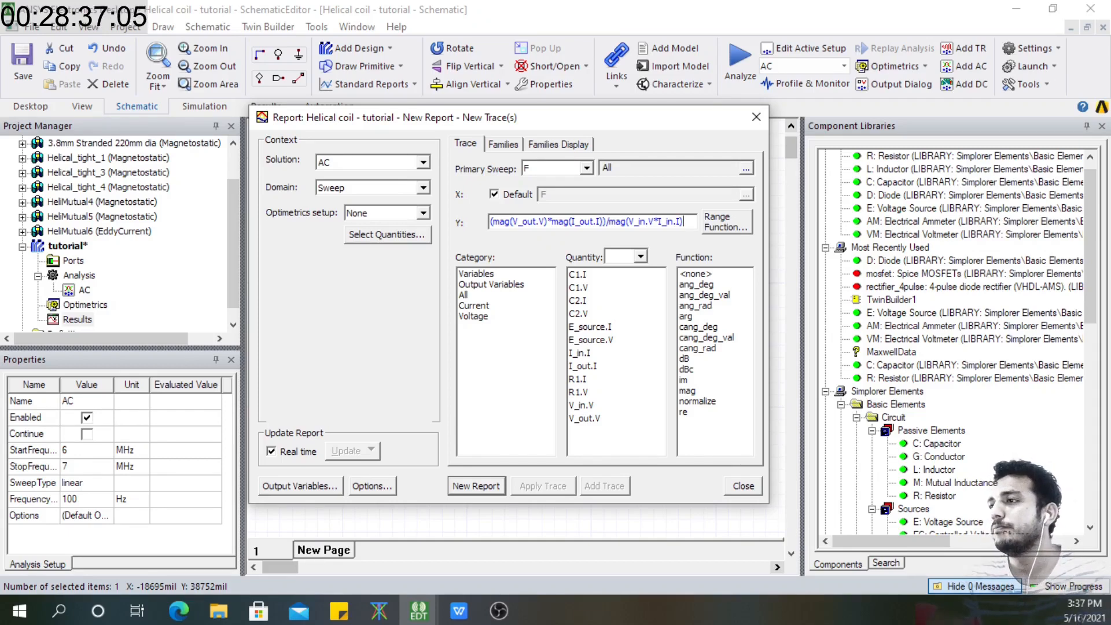
# Enclose the denominator in its own parentheses so the expression divides by (mag(V_in.V*I_in.I))
pyautogui.press('Left')
pyautogui.press('Left')
pyautogui.press('Left')
pyautogui.press('Left')
pyautogui.press('Left')
pyautogui.press('Left')
pyautogui.press('Left')
pyautogui.press('Left')
pyautogui.press('Left')
pyautogui.press('Left')
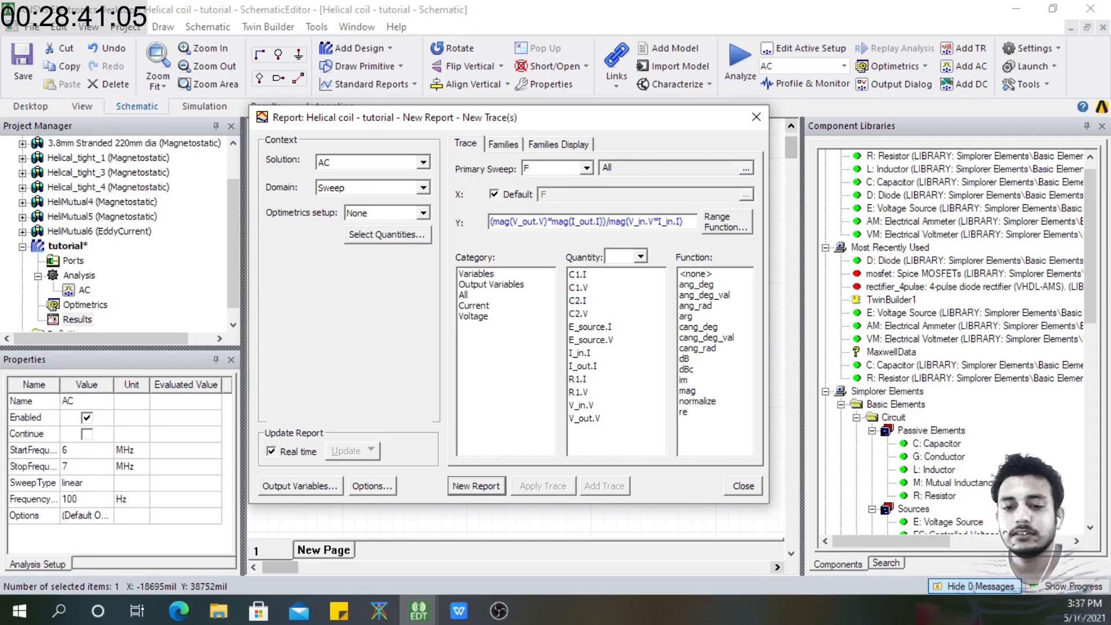
pyautogui.write('(')
pyautogui.press('Right')
pyautogui.press('Right')
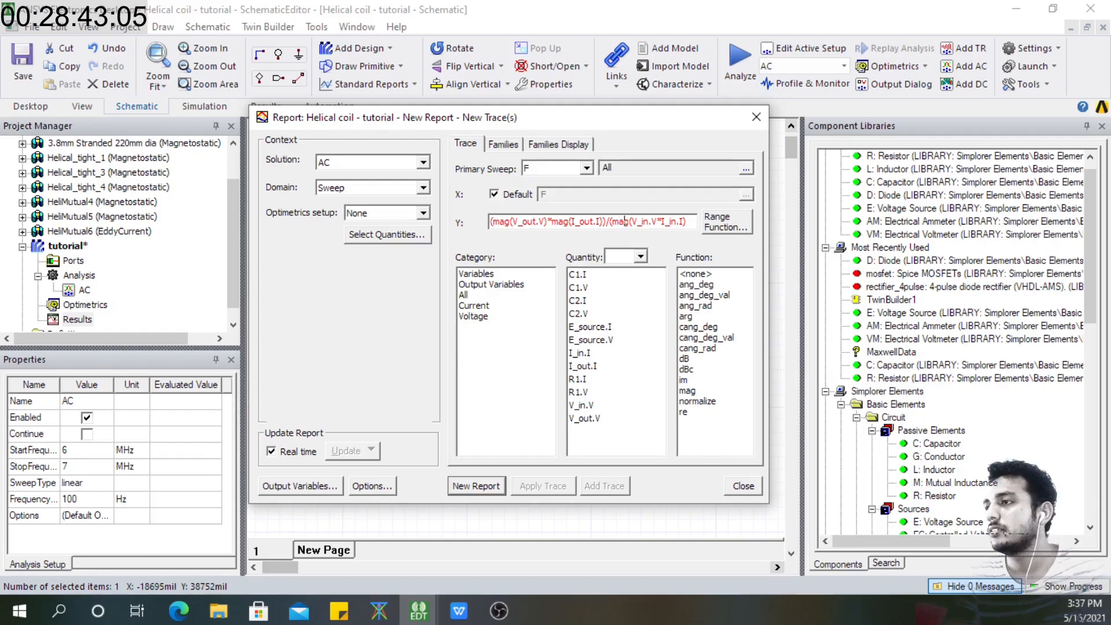
pyautogui.write(')')
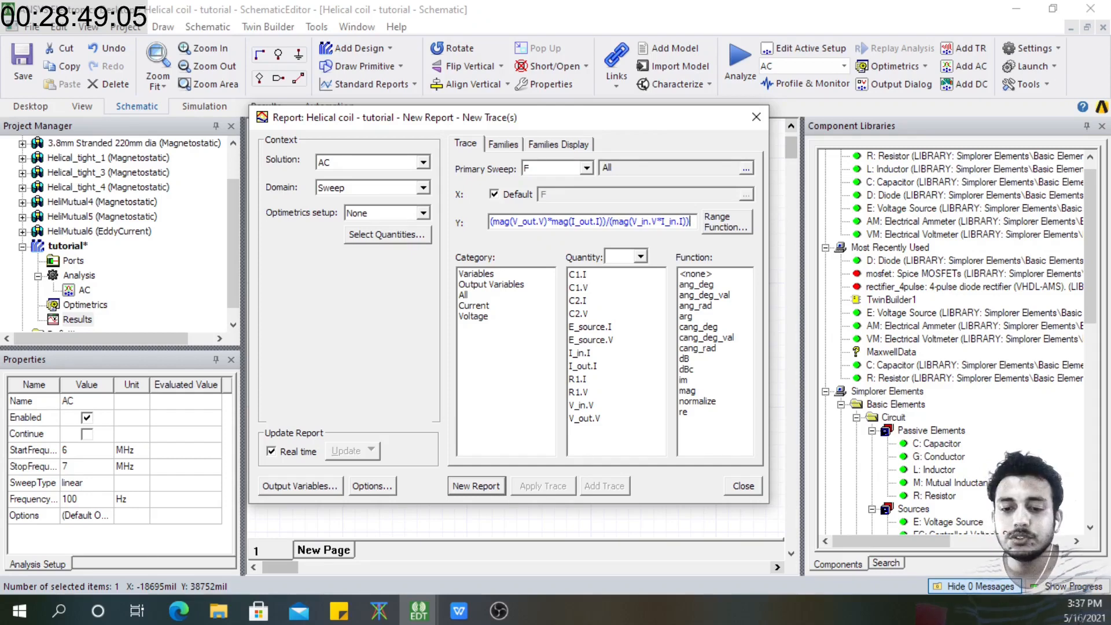
# Wrap the whole power ratio in outer parentheses, giving ((mag(V_out.V)*mag(I_out.I))/(mag(V_in.V*I_in.I)))
pyautogui.write(')')
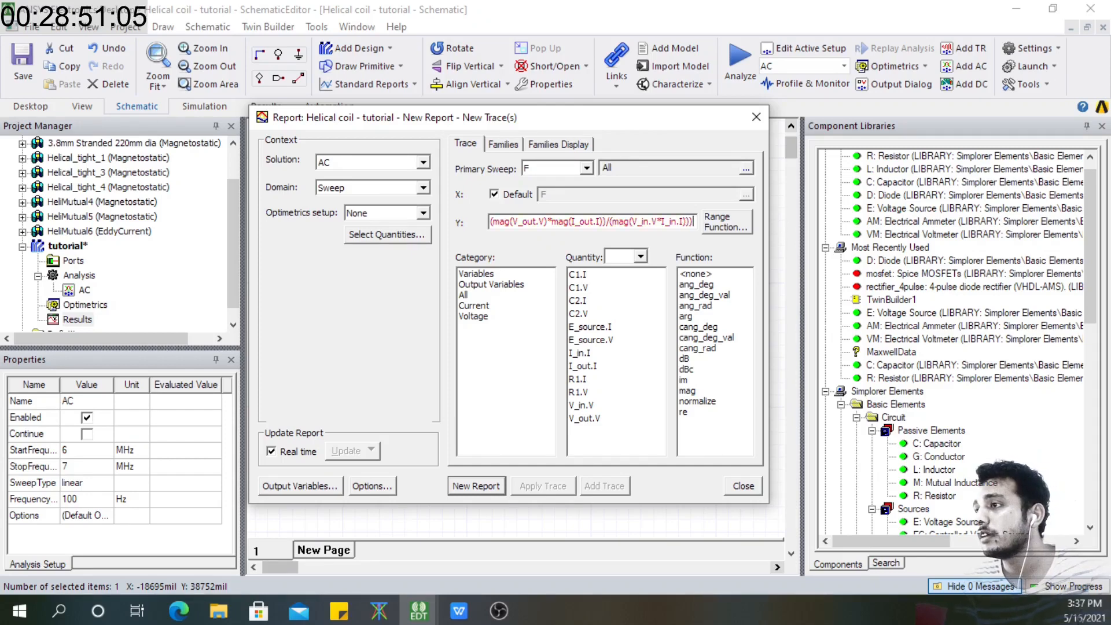
pyautogui.press('Left')
pyautogui.press('Left')
pyautogui.press('Left')
pyautogui.press('Left')
pyautogui.press('Left')
pyautogui.press('Left')
pyautogui.press('Left')
pyautogui.press('Left')
pyautogui.press('Left')
pyautogui.press('Left')
pyautogui.press('Left')
pyautogui.press('Left')
pyautogui.press('Left')
pyautogui.press('Left')
pyautogui.press('Left')
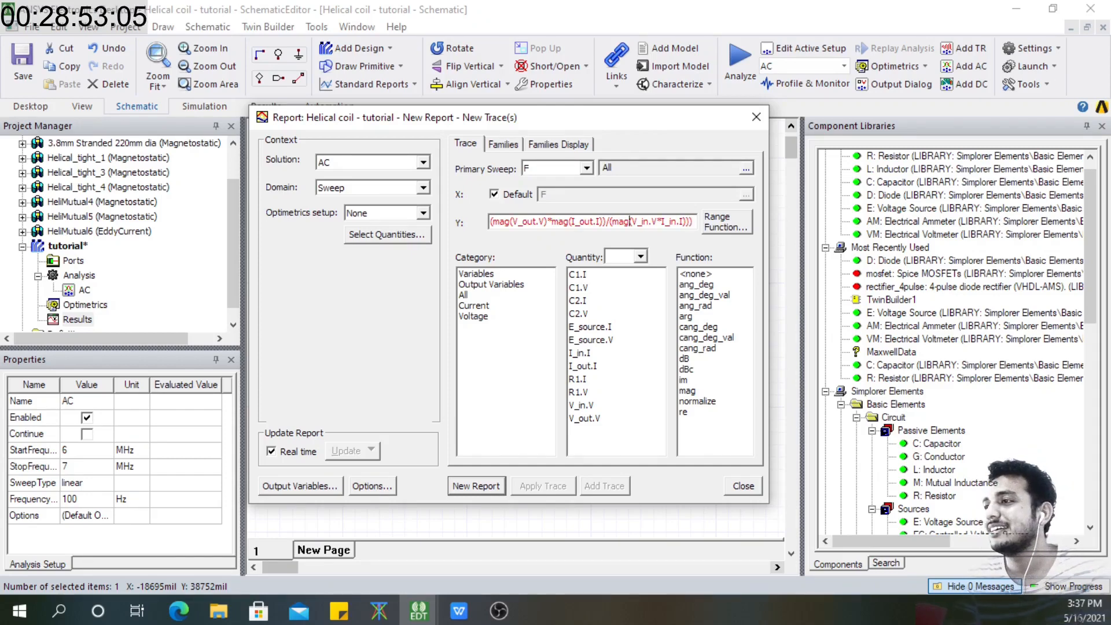
pyautogui.press('Left')
pyautogui.press('Left')
pyautogui.press('Left')
pyautogui.press('Left')
pyautogui.press('Left')
pyautogui.press('Left')
pyautogui.press('Left')
pyautogui.press('Left')
pyautogui.press('Left')
pyautogui.press('Left')
pyautogui.press('Left')
pyautogui.press('Left')
pyautogui.press('Left')
pyautogui.press('Left')
pyautogui.press('Left')
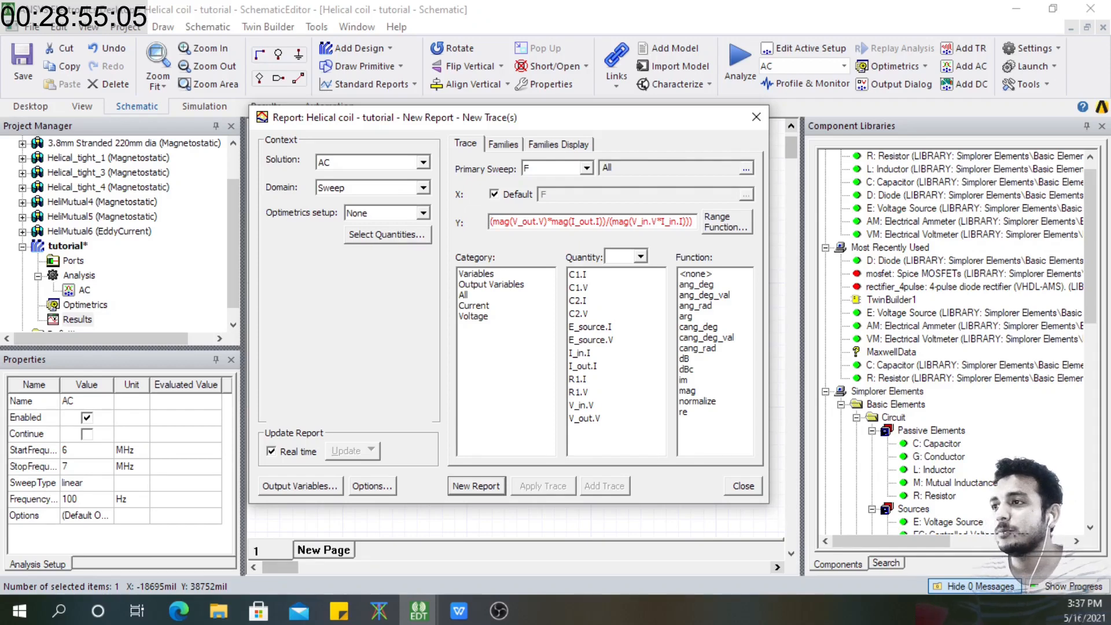
pyautogui.write('(')
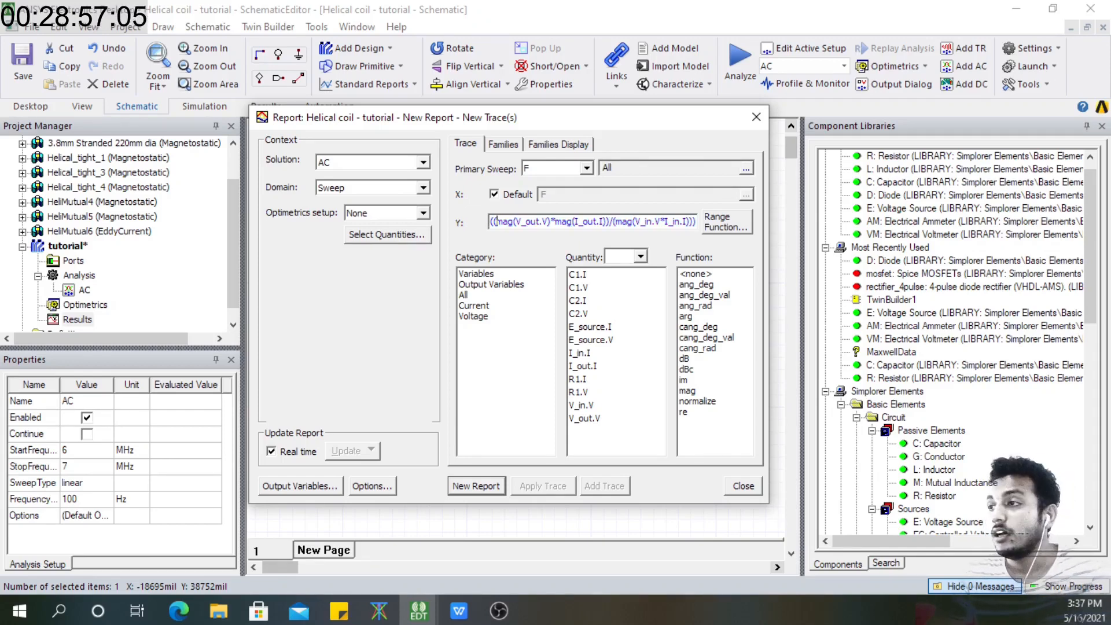
pyautogui.press('Right')
pyautogui.press('Right')
pyautogui.press('Right')
pyautogui.press('Right')
pyautogui.press('Right')
pyautogui.press('Right')
pyautogui.press('Right')
pyautogui.press('Right')
pyautogui.press('Right')
pyautogui.press('Right')
pyautogui.press('Right')
pyautogui.press('Right')
pyautogui.press('Right')
pyautogui.press('Right')
pyautogui.press('Right')
pyautogui.press('Right')
pyautogui.press('Right')
pyautogui.press('Right')
pyautogui.press('Right')
pyautogui.press('Right')
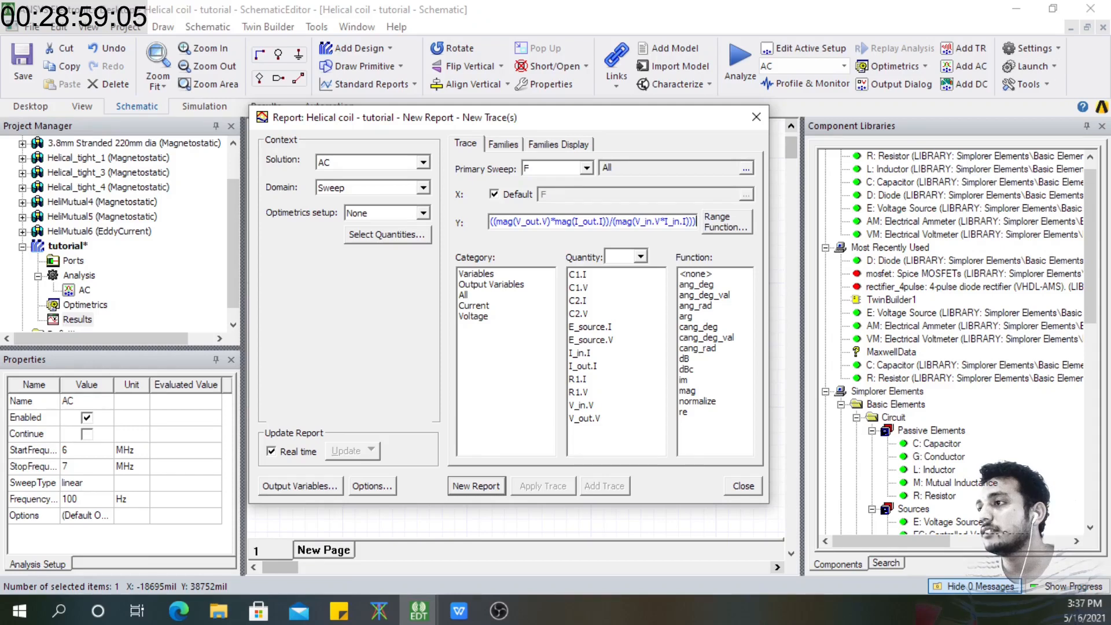
# Multiply the power ratio by 100 and create the new report from the expression, closing the report dialog
pyautogui.write(')*')
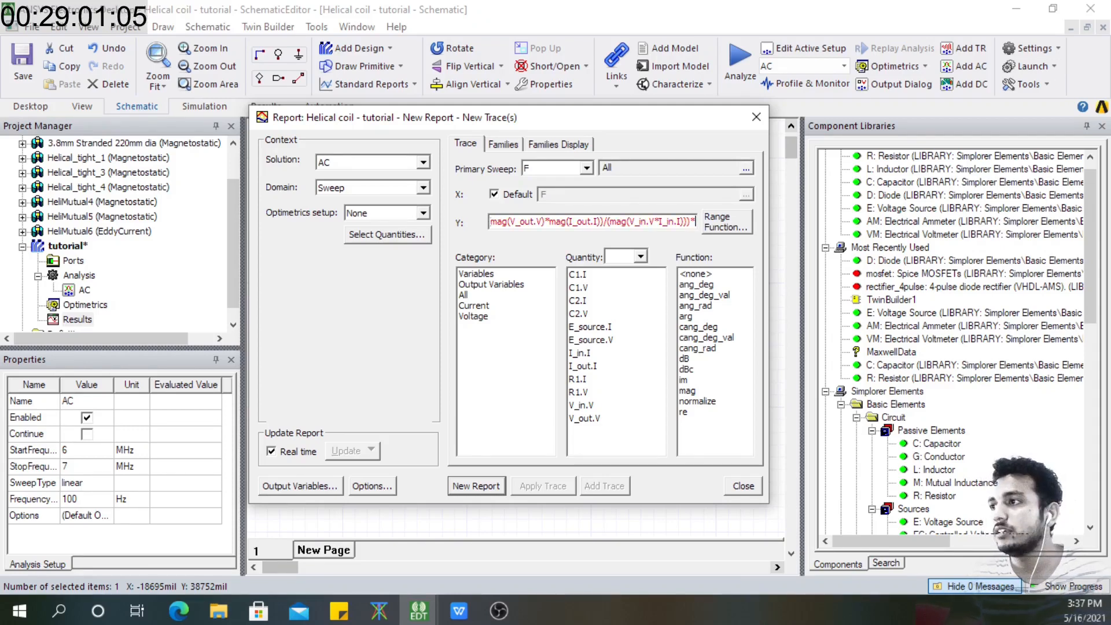
pyautogui.write('100')
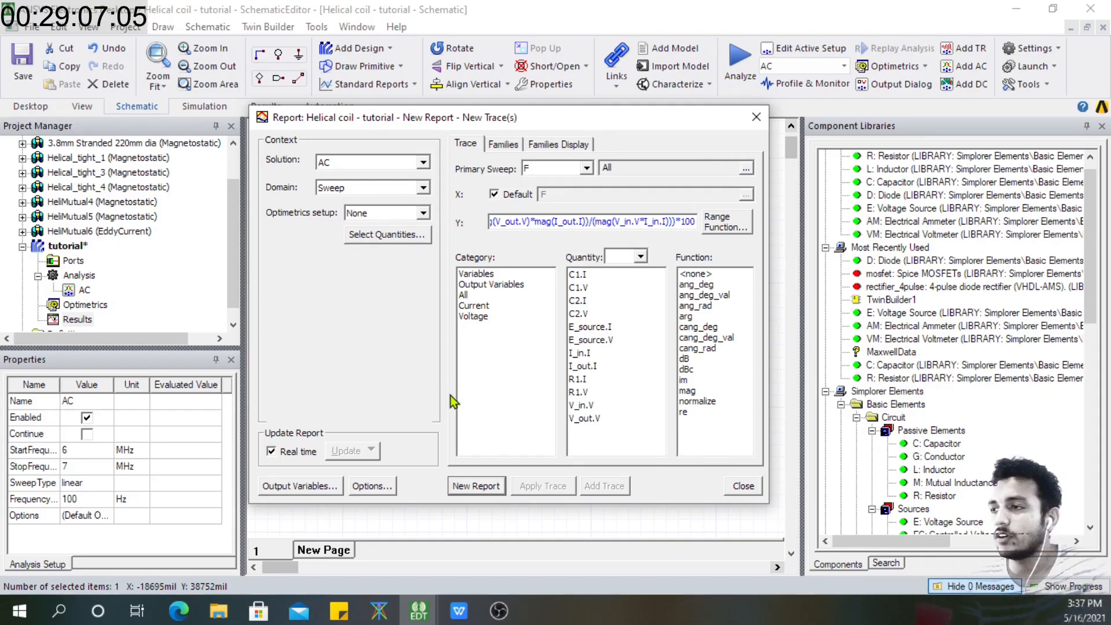
pyautogui.click(474, 490)
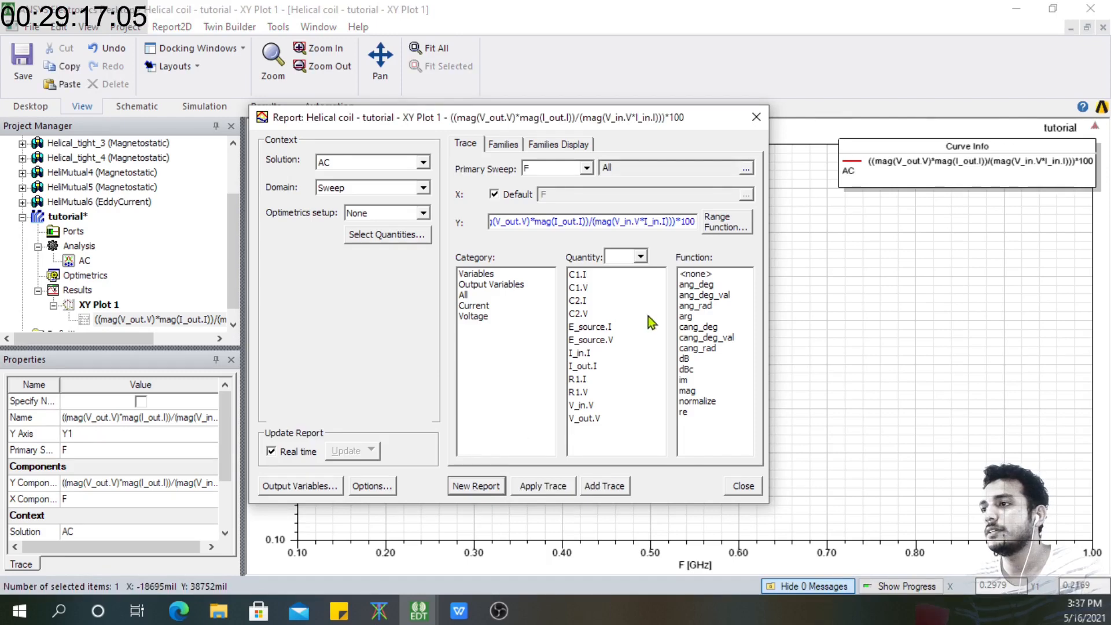
pyautogui.click(748, 491)
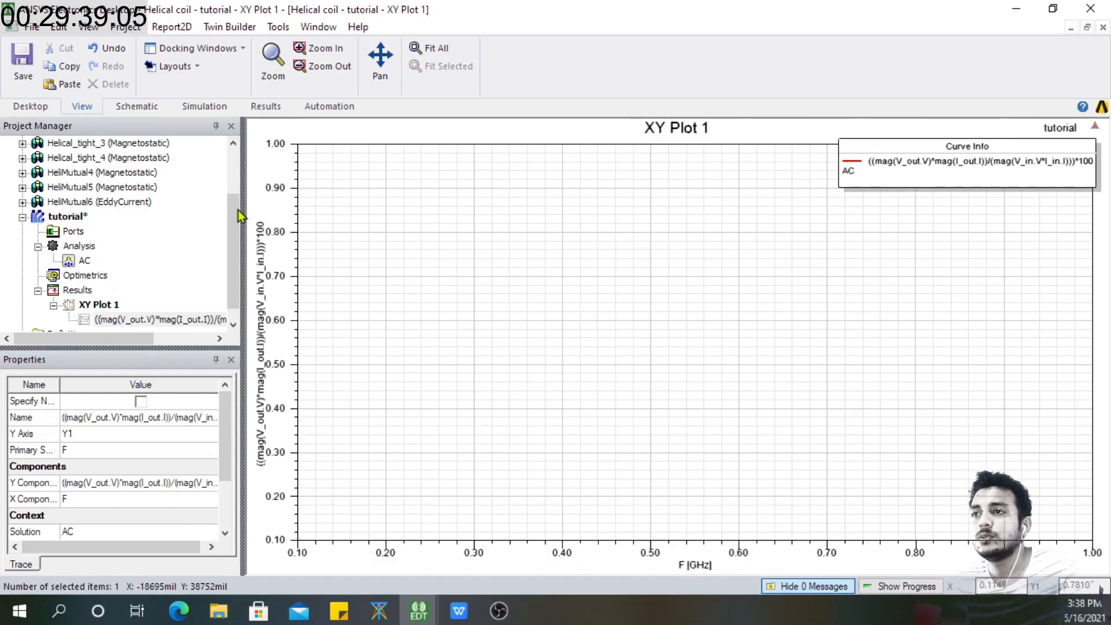
# Set the tutorial design's C_in and C_out variables to 37 pF each
pyautogui.moveTo(238, 211); pyautogui.dragTo(238, 227)
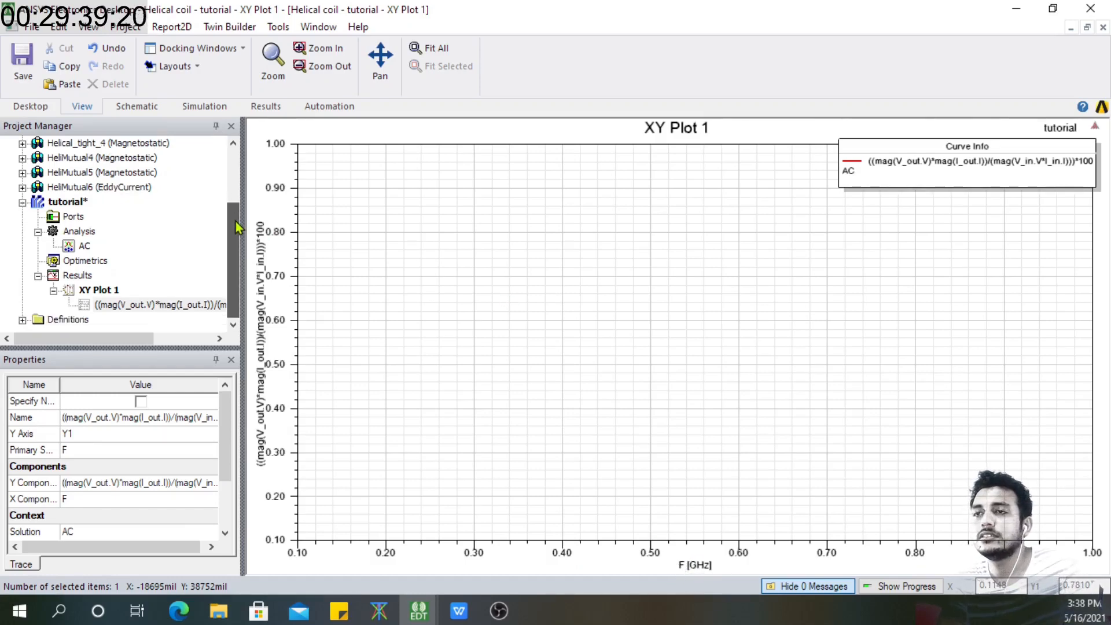
pyautogui.click(67, 203)
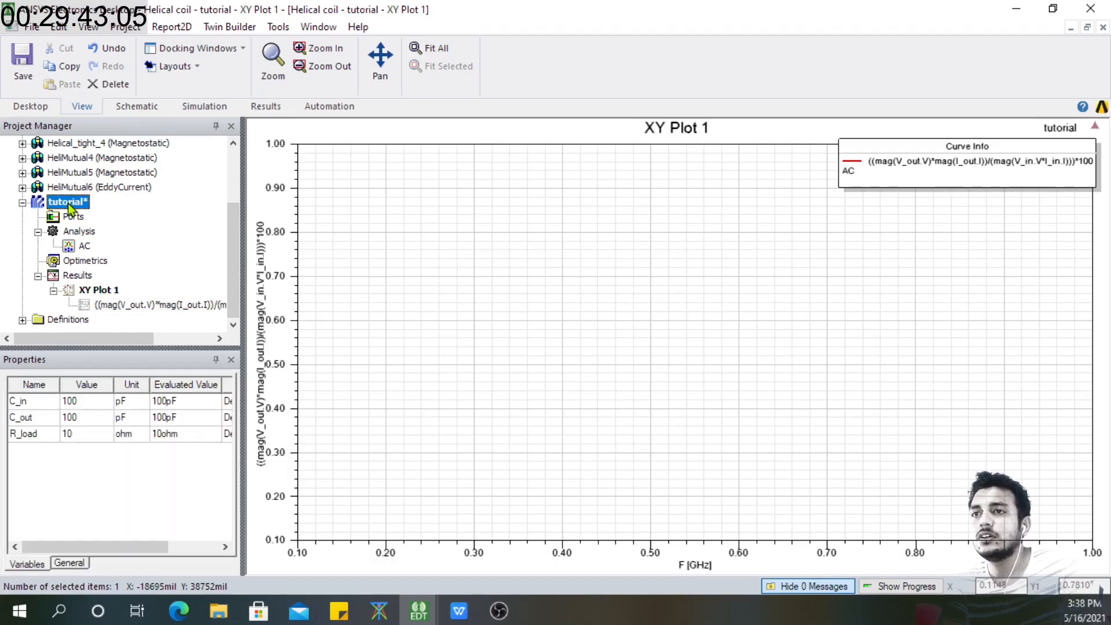
pyautogui.click(86, 402)
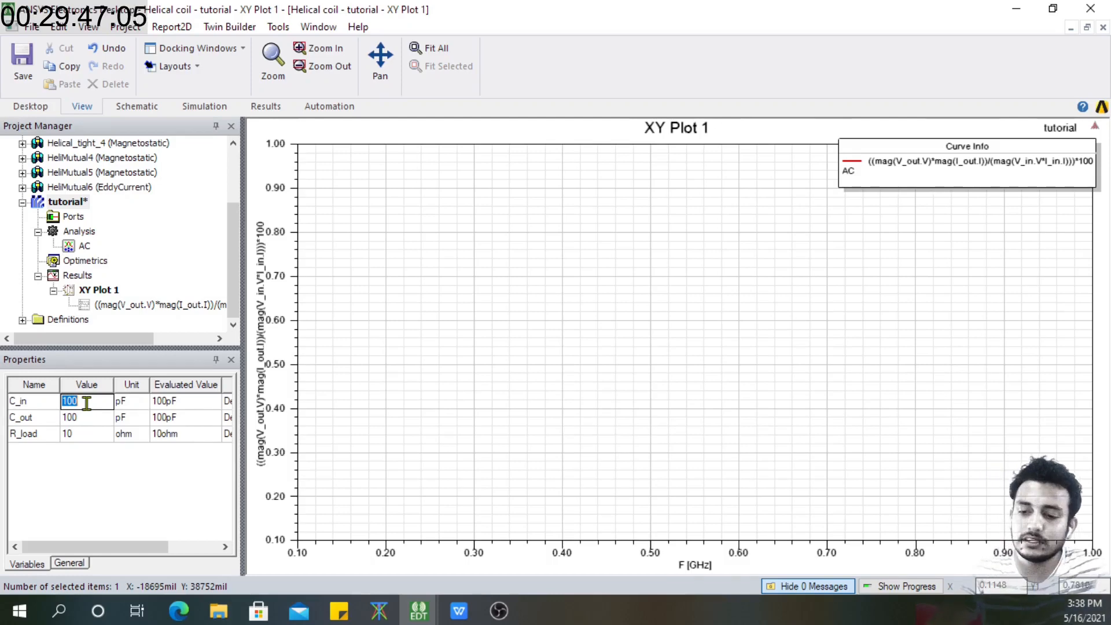
pyautogui.write('37')
pyautogui.click(89, 418)
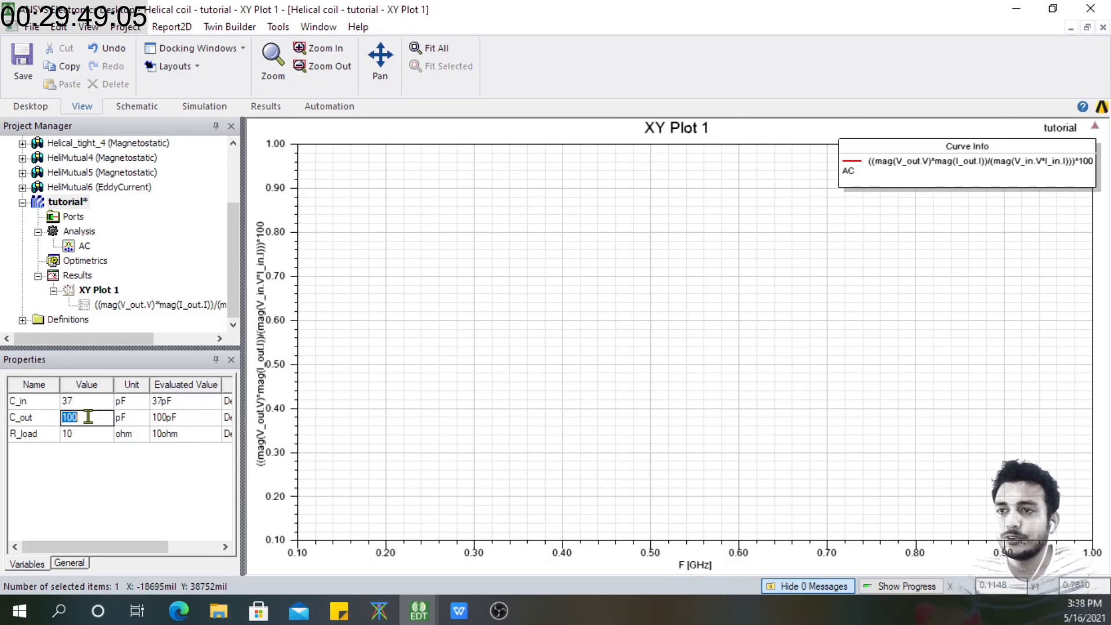
pyautogui.write('37')
pyautogui.click(73, 481)
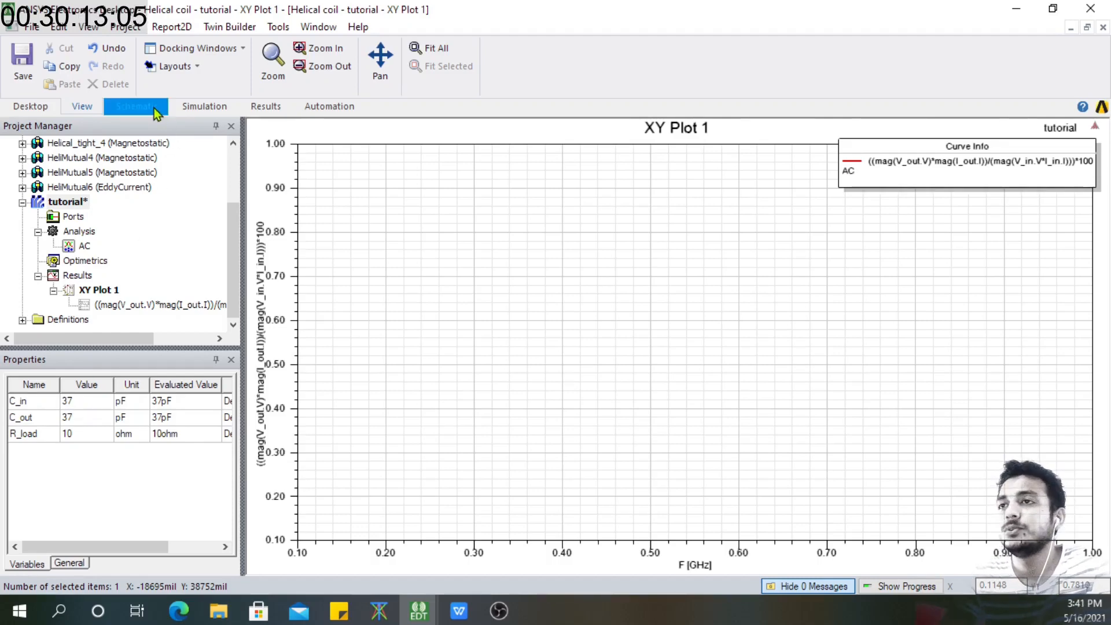
# Run the AC analysis of the tutorial design and display the simulation messages
pyautogui.click(185, 110)
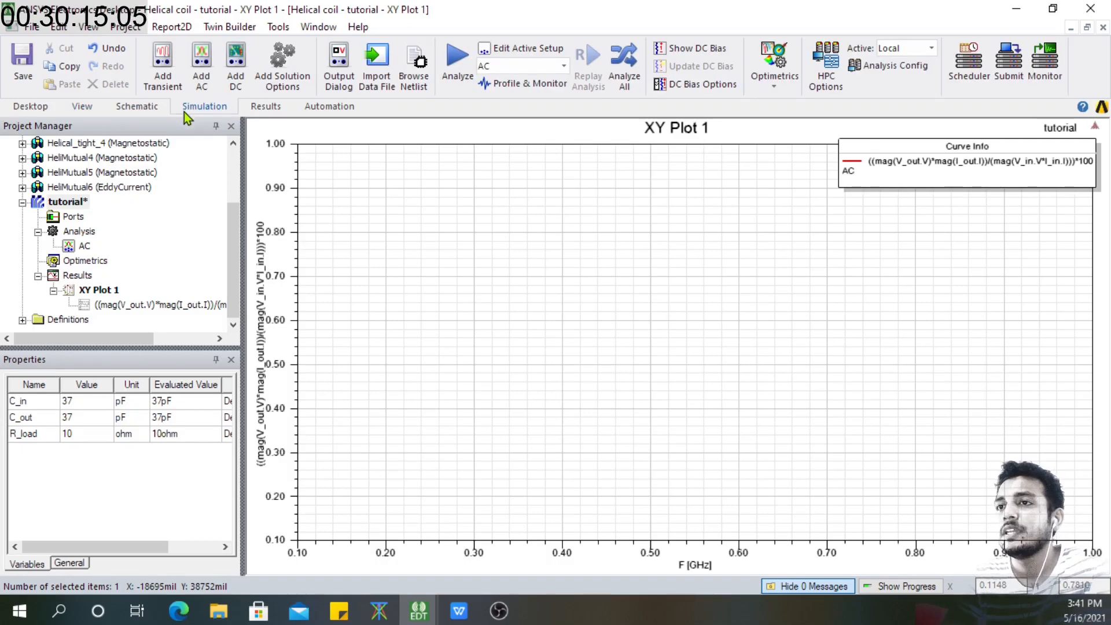
pyautogui.click(461, 58)
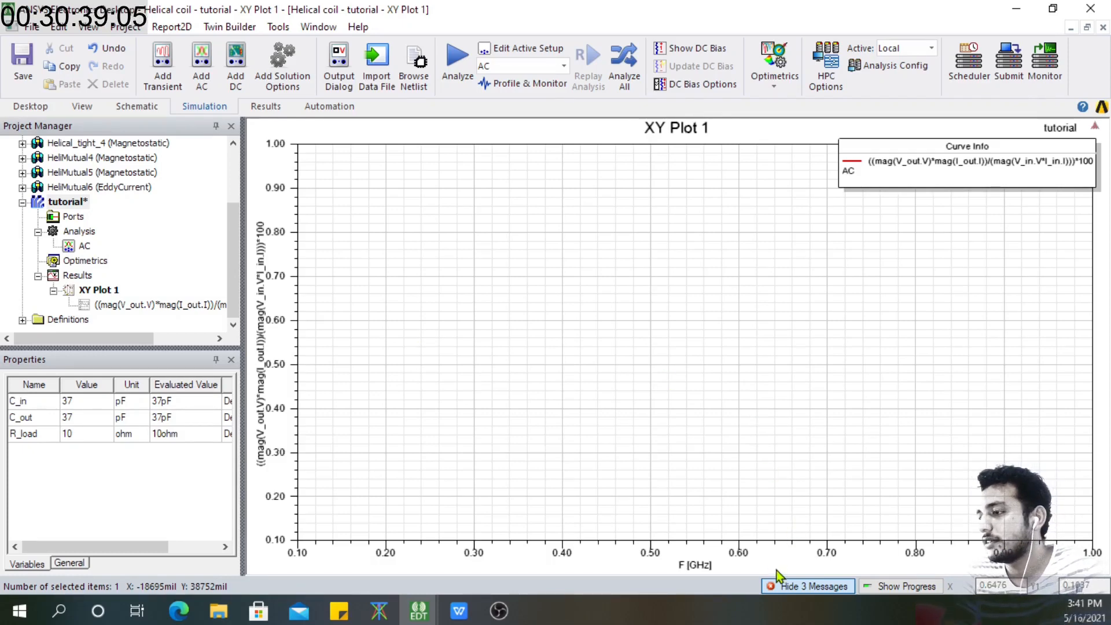
pyautogui.click(782, 586)
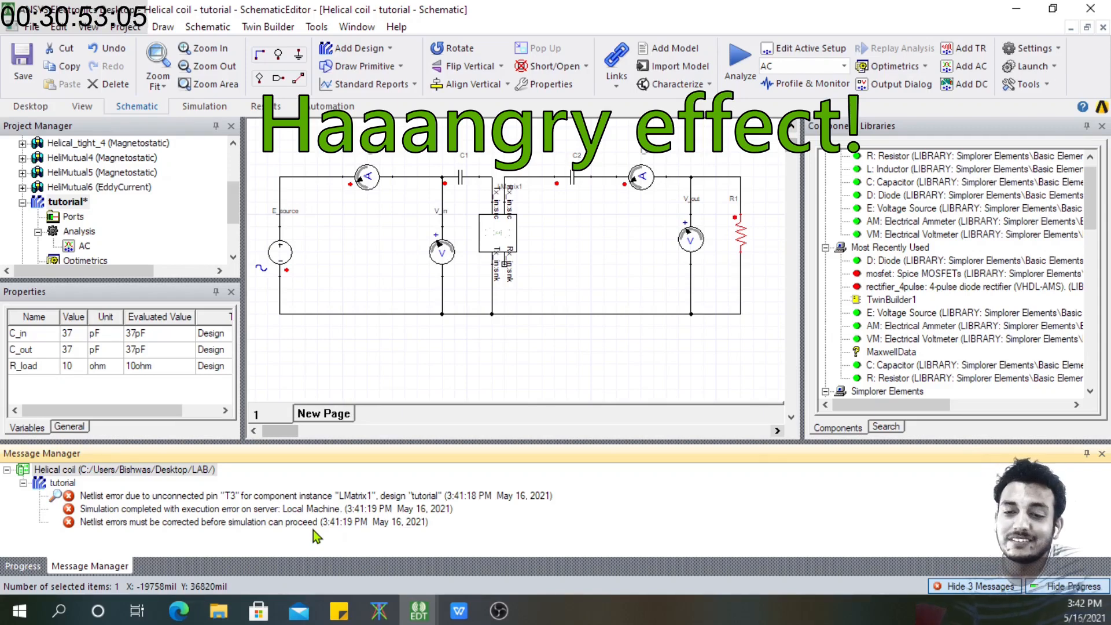
# Delete the bottom wire joining the two coil circuits and wire LMatrix1's Rx sink pin to the node below voltmeter V_out
pyautogui.click(505, 315)
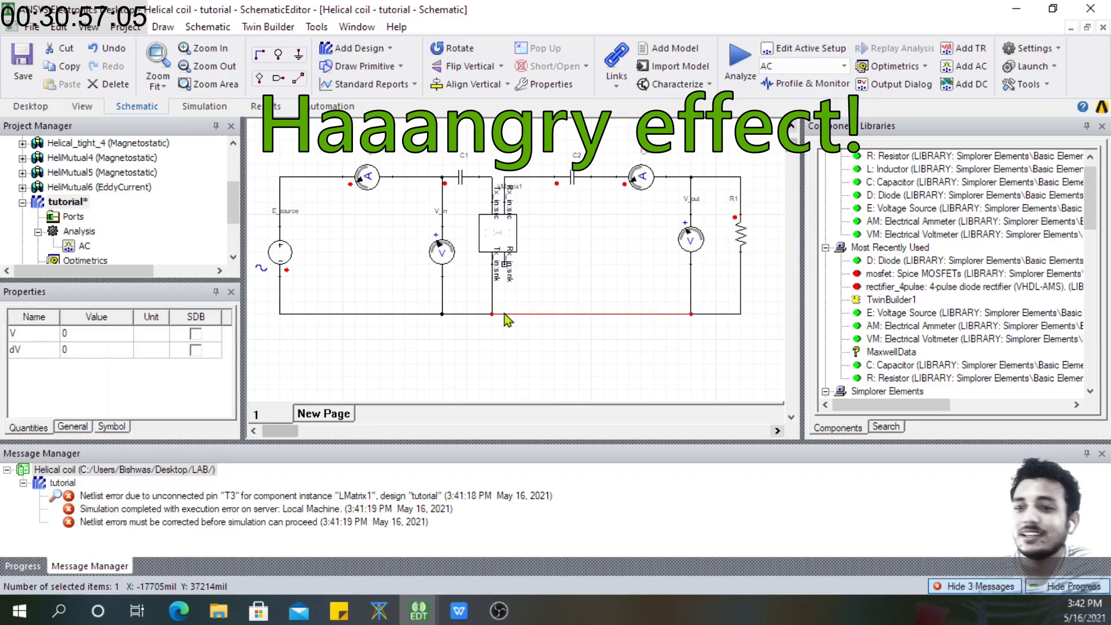
pyautogui.click(504, 313)
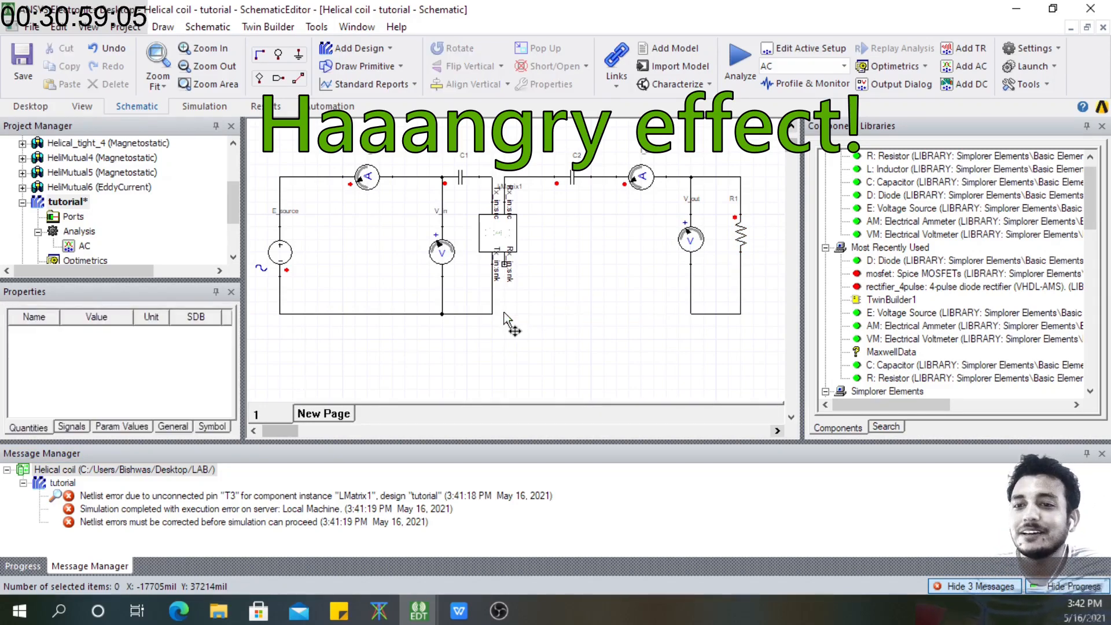
pyautogui.click(505, 265)
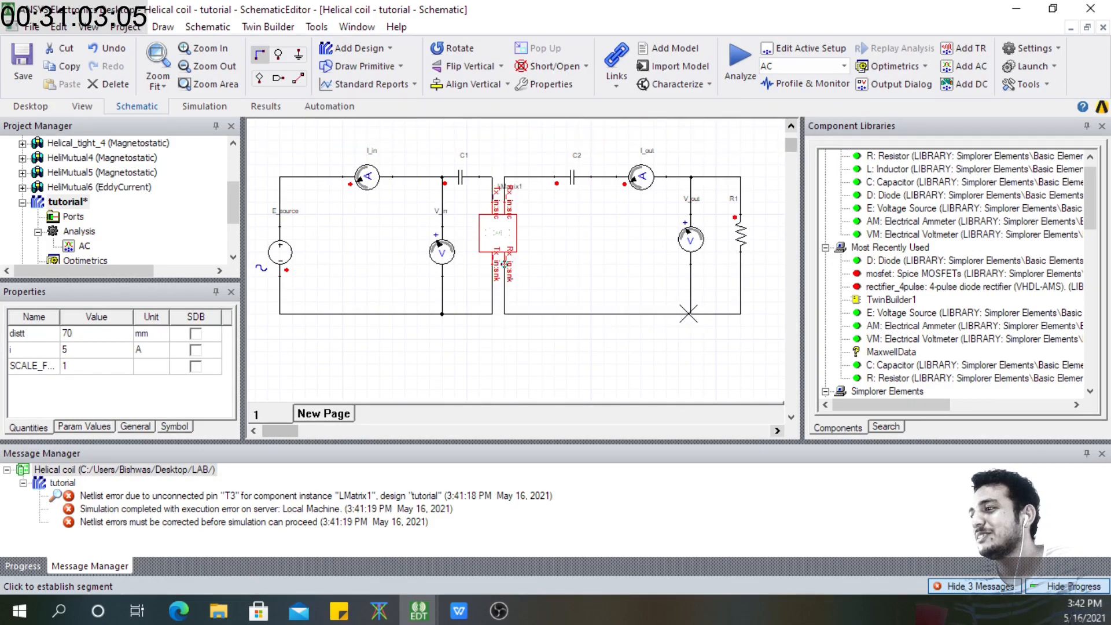
pyautogui.click(692, 315)
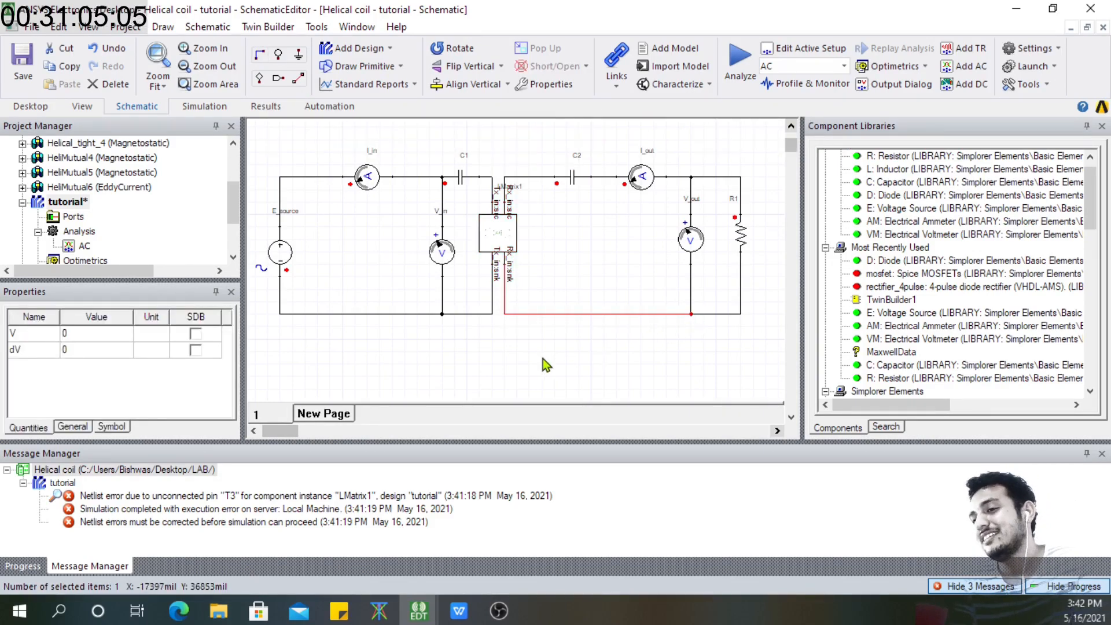
# Clear the old simulation messages and bring up the progress view
pyautogui.rightClick(596, 502)
pyautogui.click(615, 510)
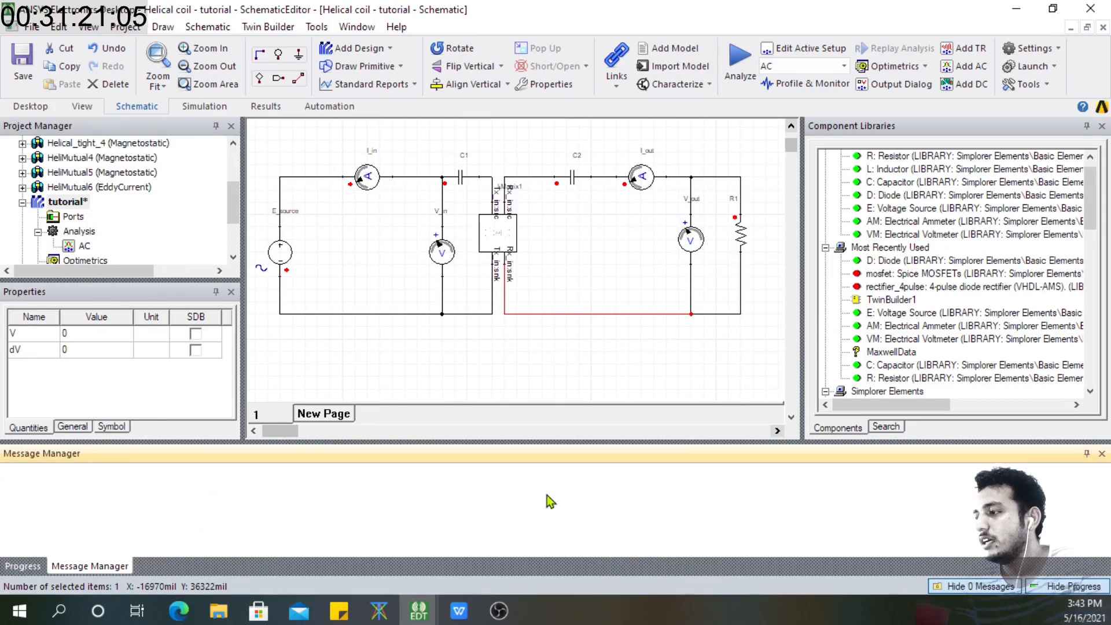
pyautogui.click(1074, 590)
pyautogui.click(1074, 591)
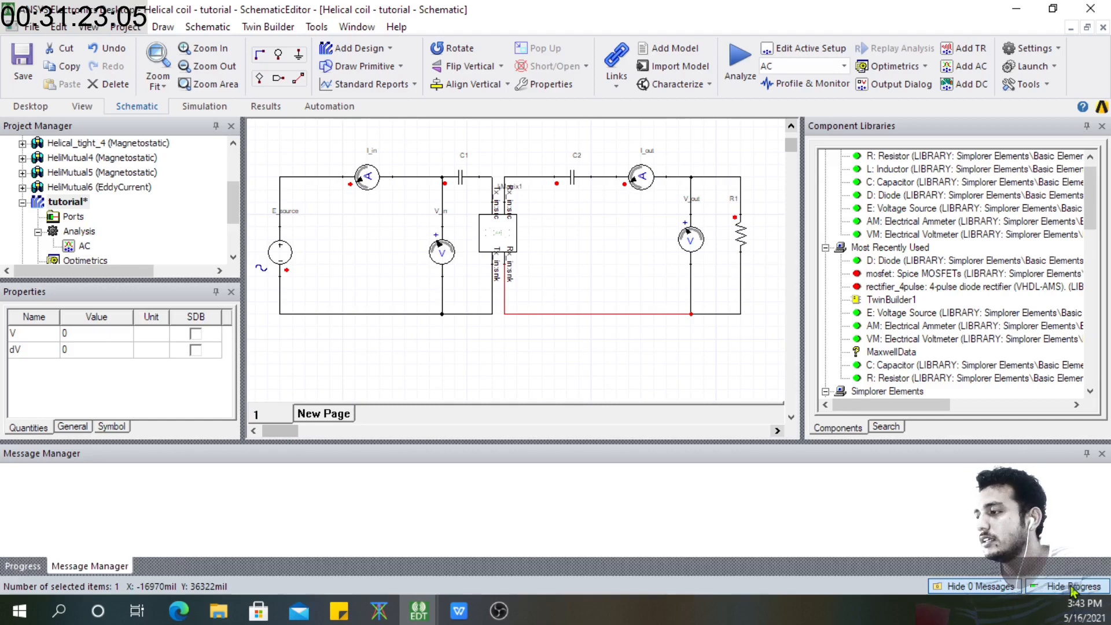
pyautogui.click(997, 588)
pyautogui.click(997, 589)
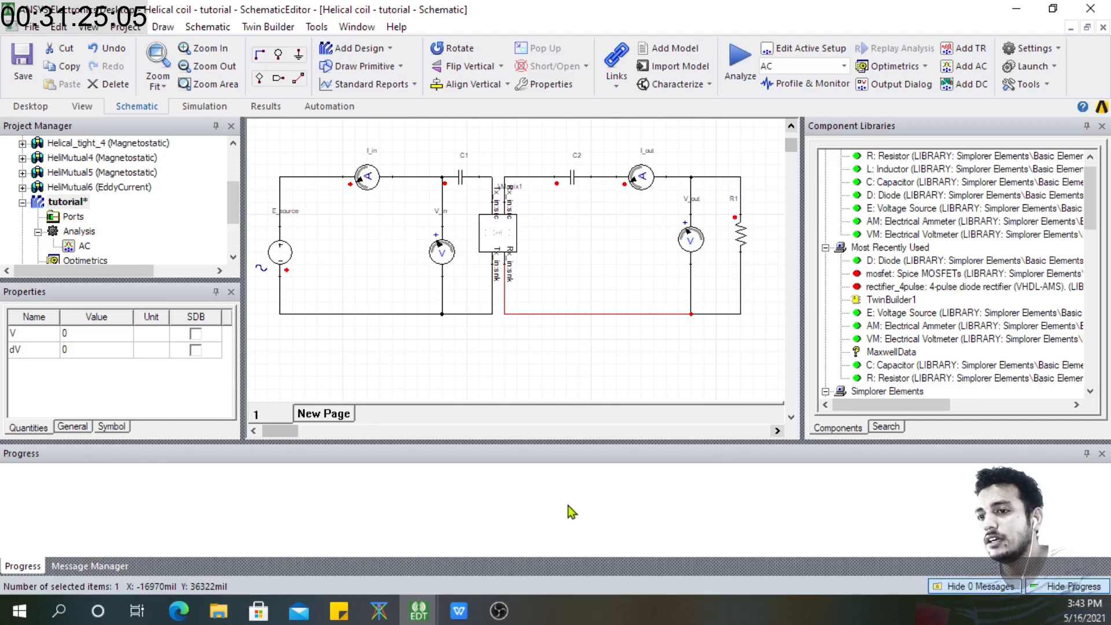
pyautogui.click(90, 566)
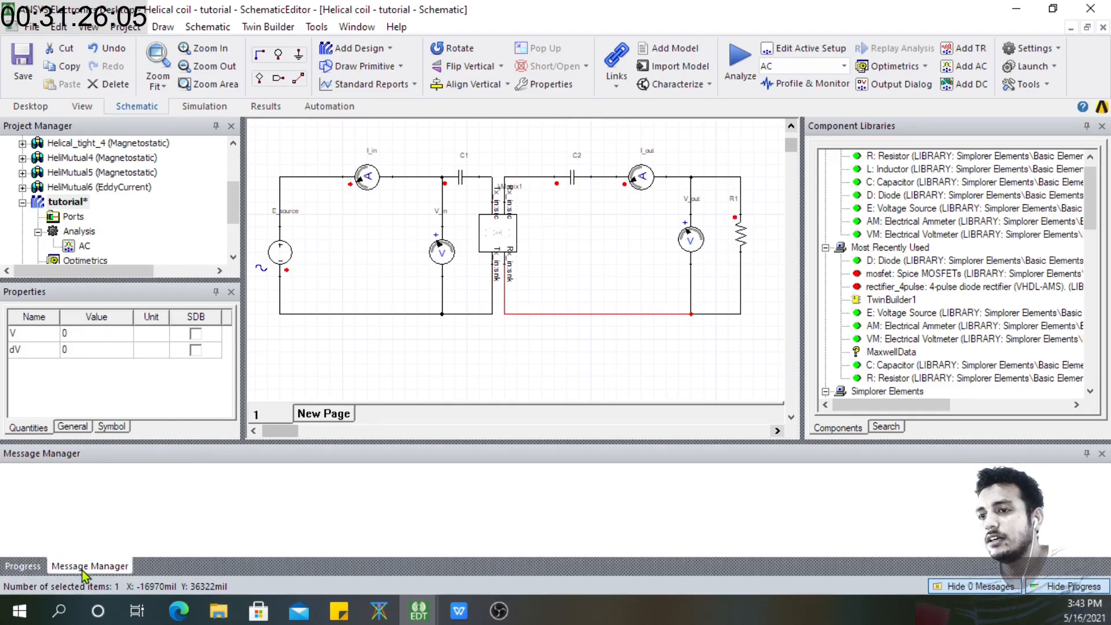
pyautogui.click(23, 566)
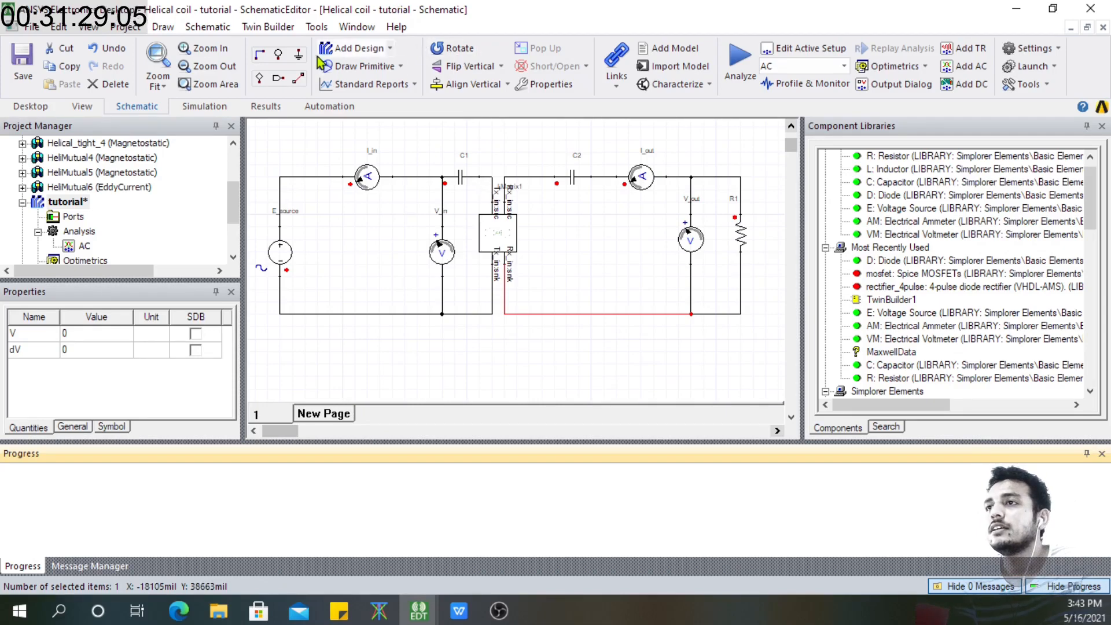
# Rerun the AC analysis on the corrected circuit and open the XY Plot 1 report
pyautogui.click(208, 106)
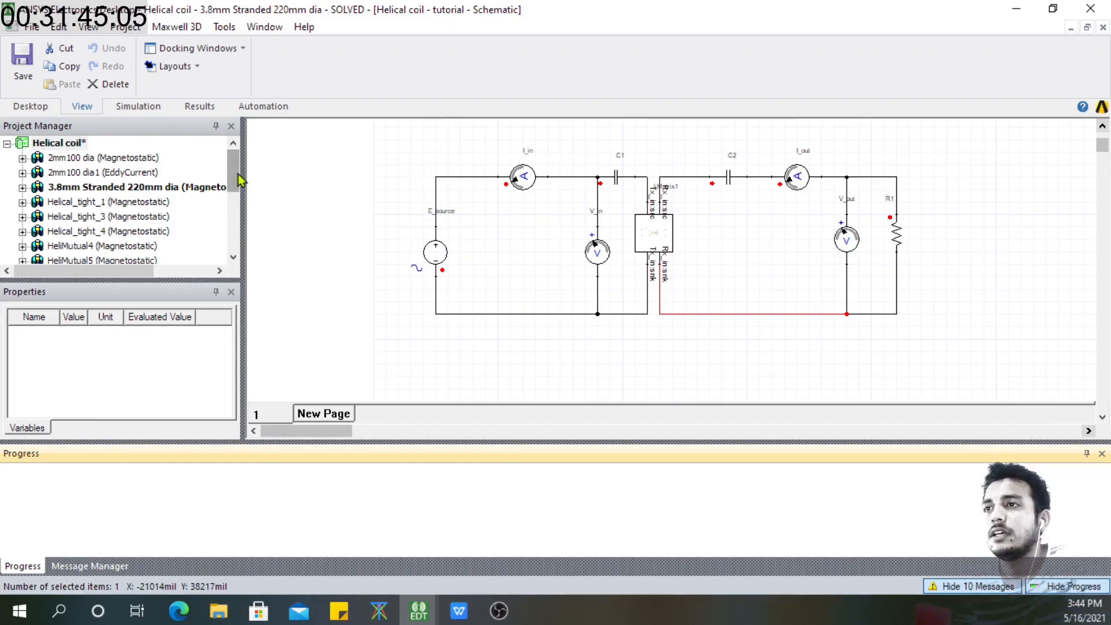
pyautogui.moveTo(236, 175); pyautogui.dragTo(240, 240)
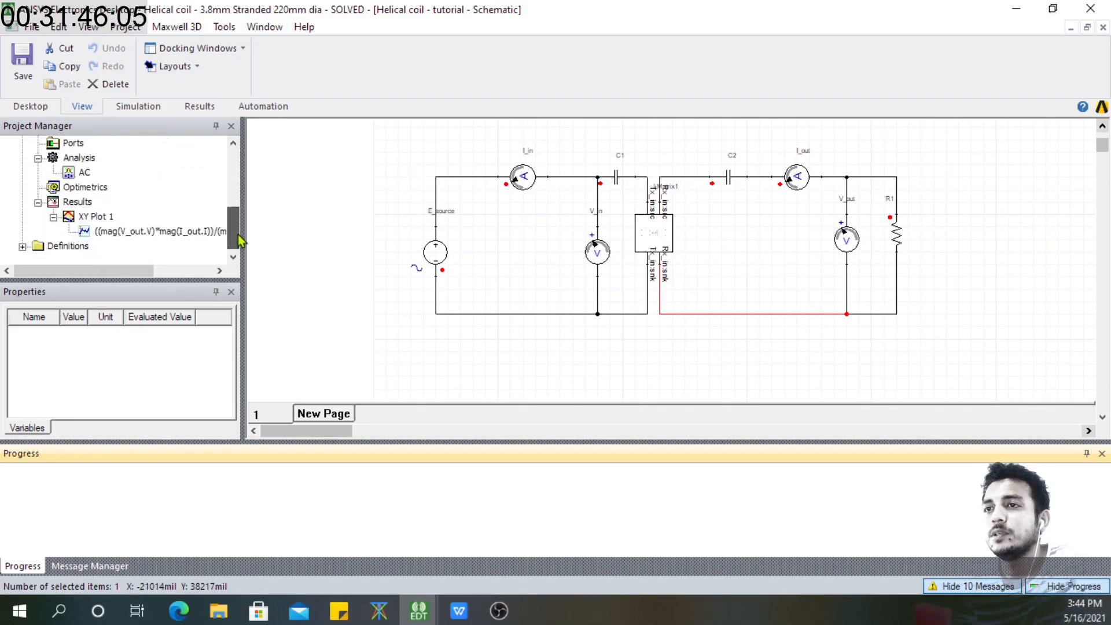
pyautogui.doubleClick(69, 223)
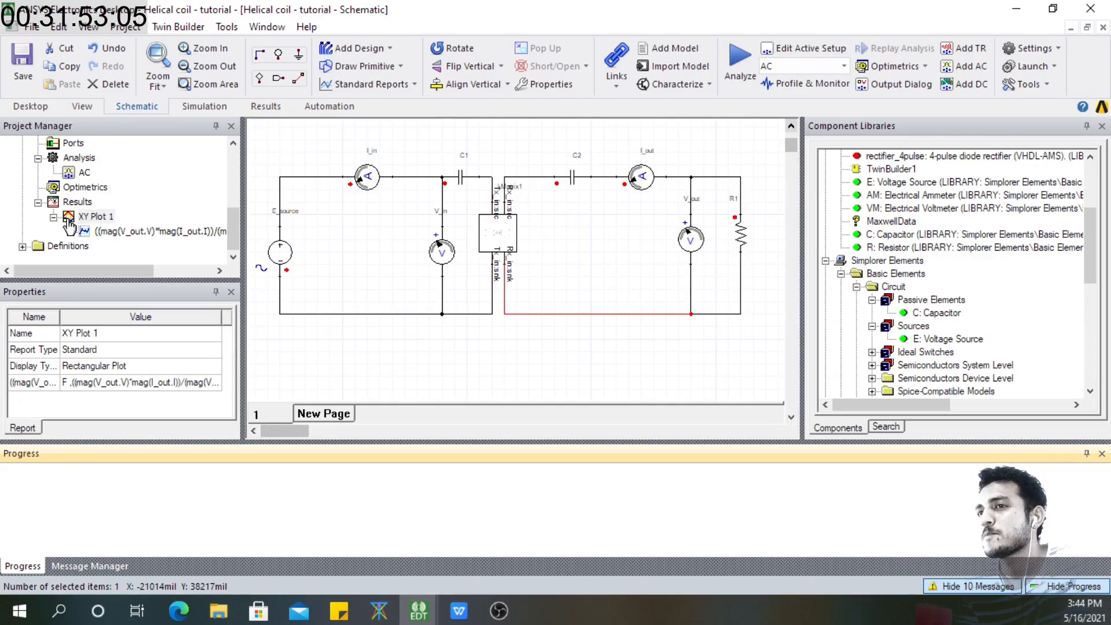
pyautogui.doubleClick(69, 224)
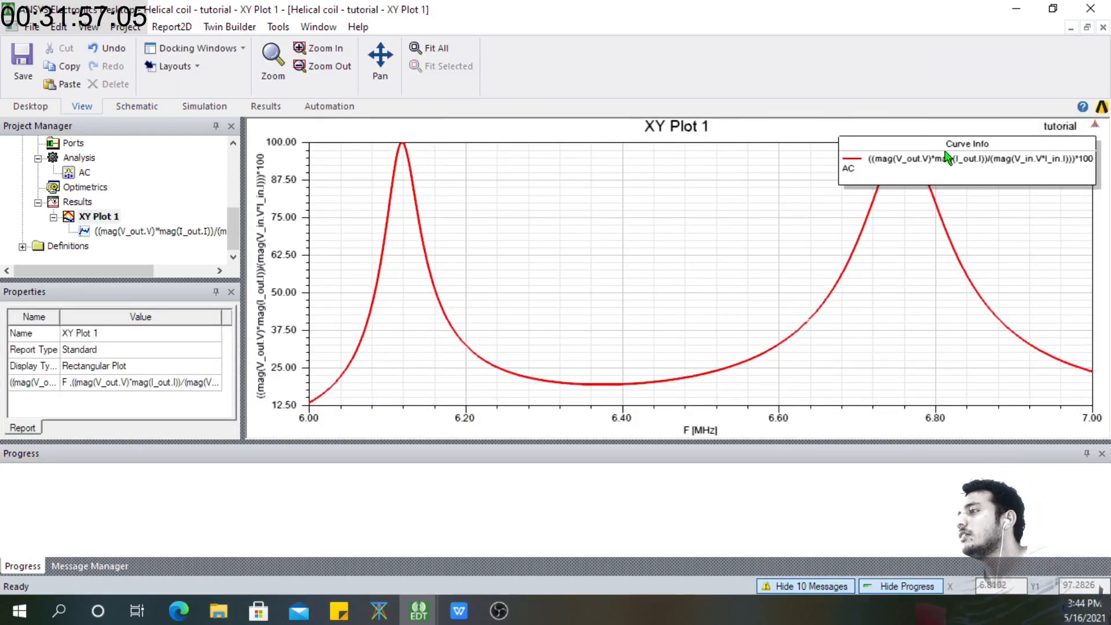
# Move the curve legend between the two peaks and place a marker on the efficiency curve at 6.78 MHz
pyautogui.moveTo(938, 150); pyautogui.dragTo(585, 156)
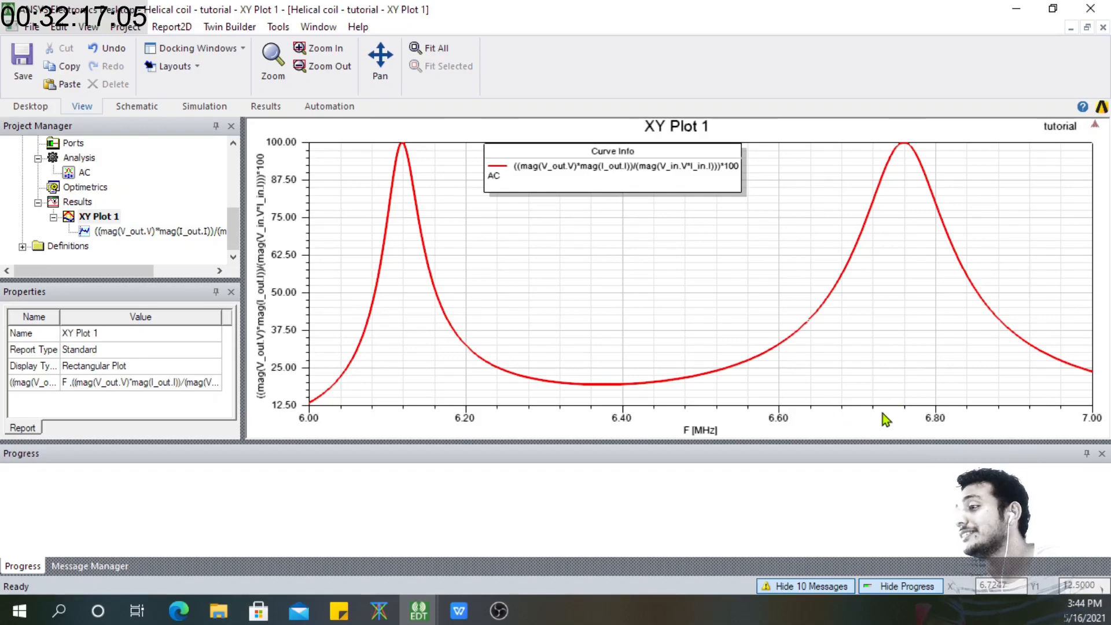
pyautogui.rightClick(805, 195)
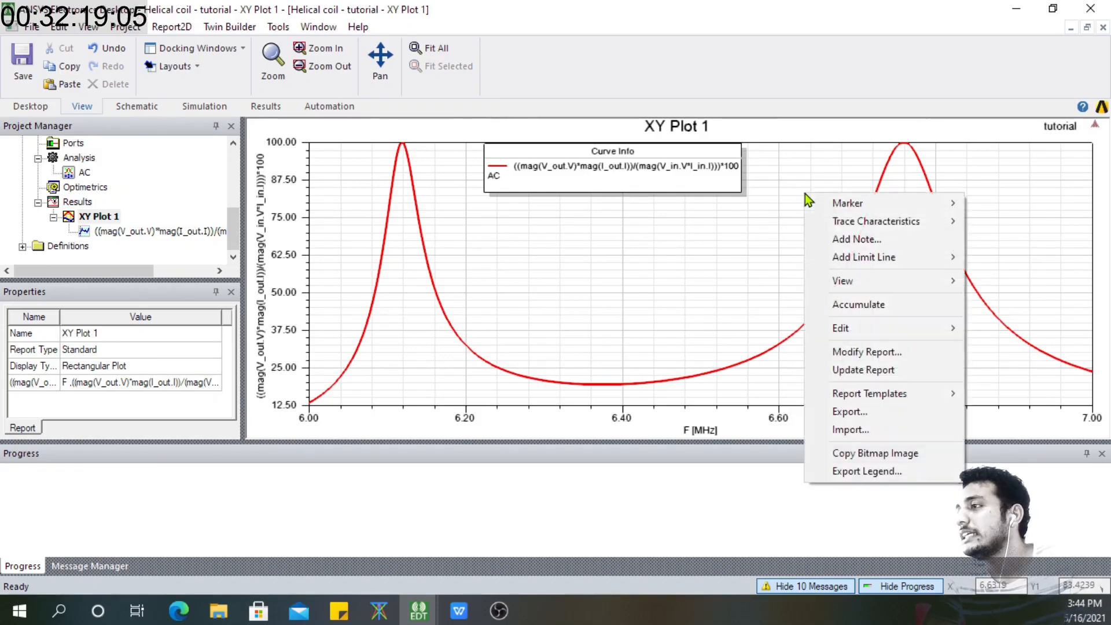
pyautogui.moveTo(856, 203)
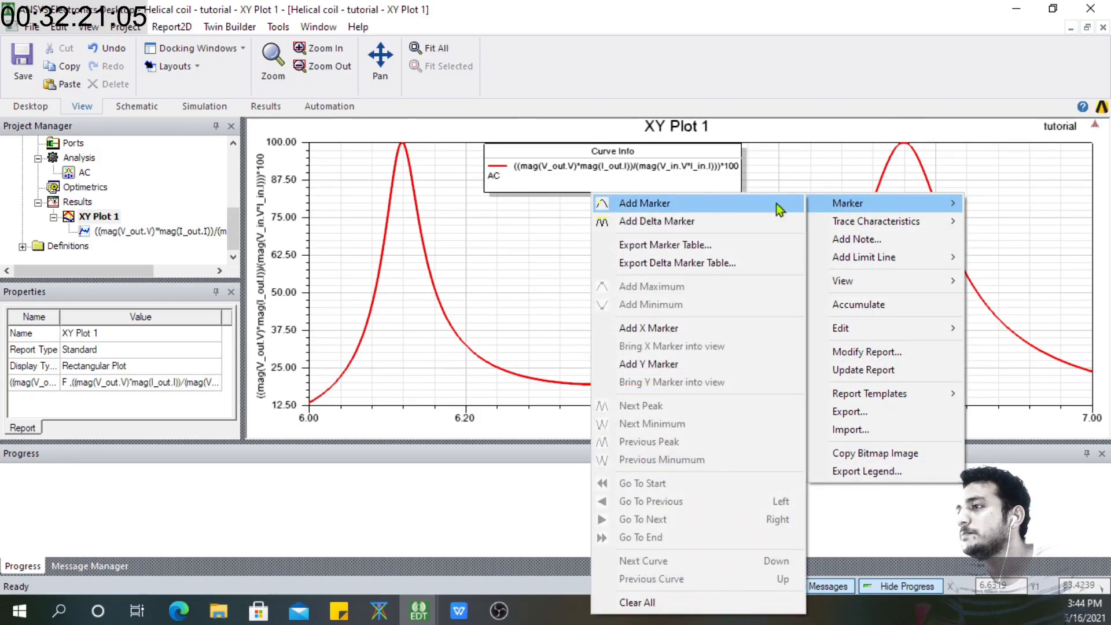
pyautogui.click(732, 206)
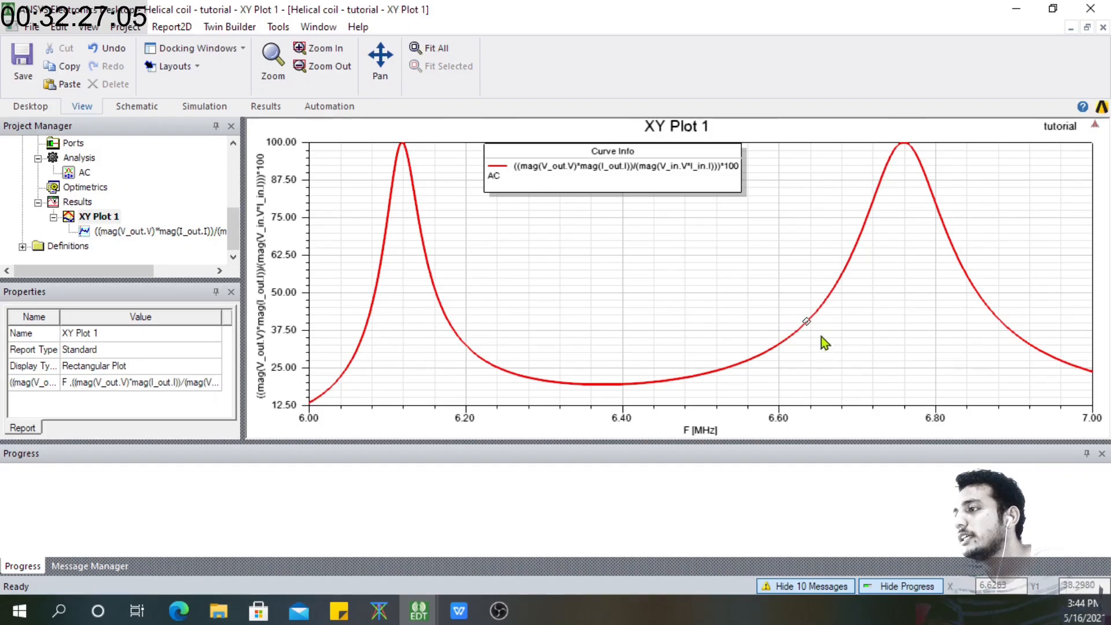
pyautogui.press('ctrl')
pyautogui.press('ctrl')
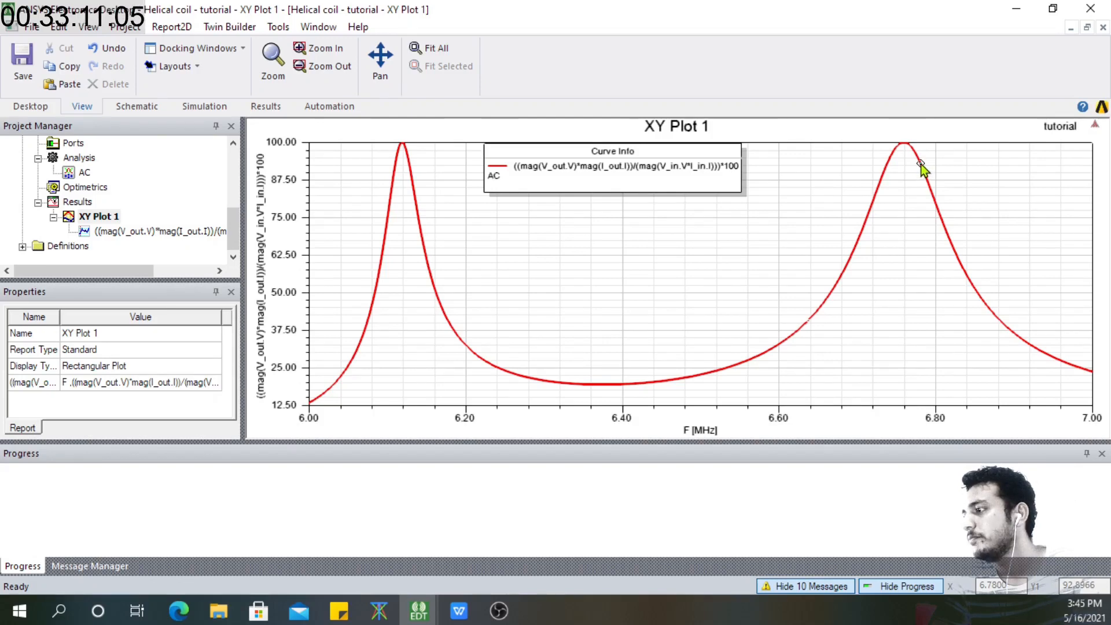
pyautogui.hotkey('ctrl', 's')
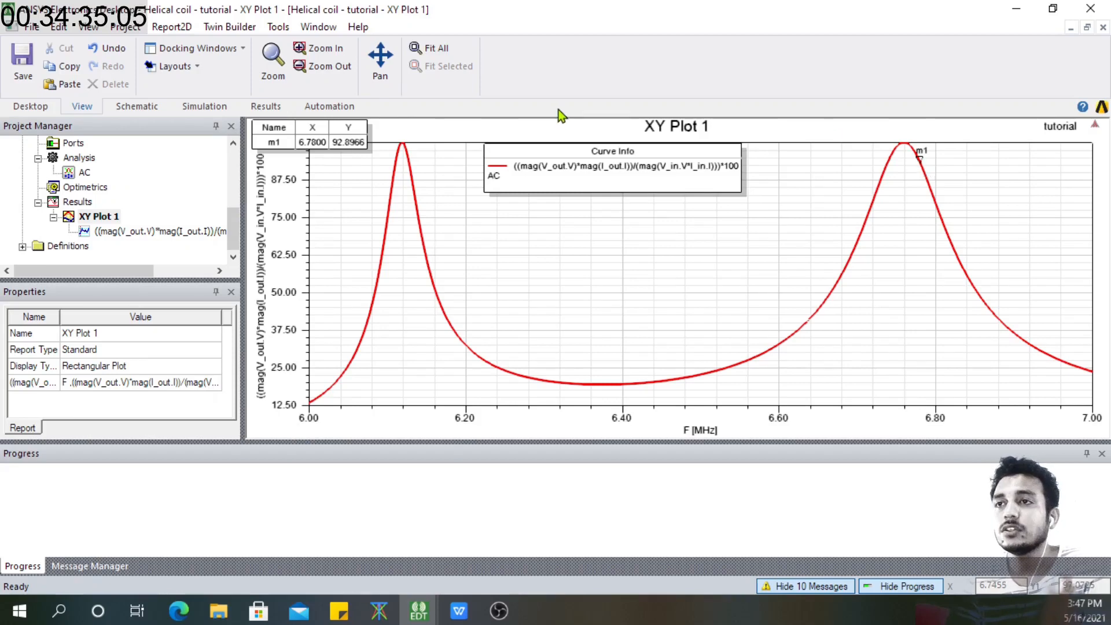
# Open the tutorial schematic and try to set LMatrix1's distt quantity to 200 mm in its properties
pyautogui.scroll(1, 212, 220)
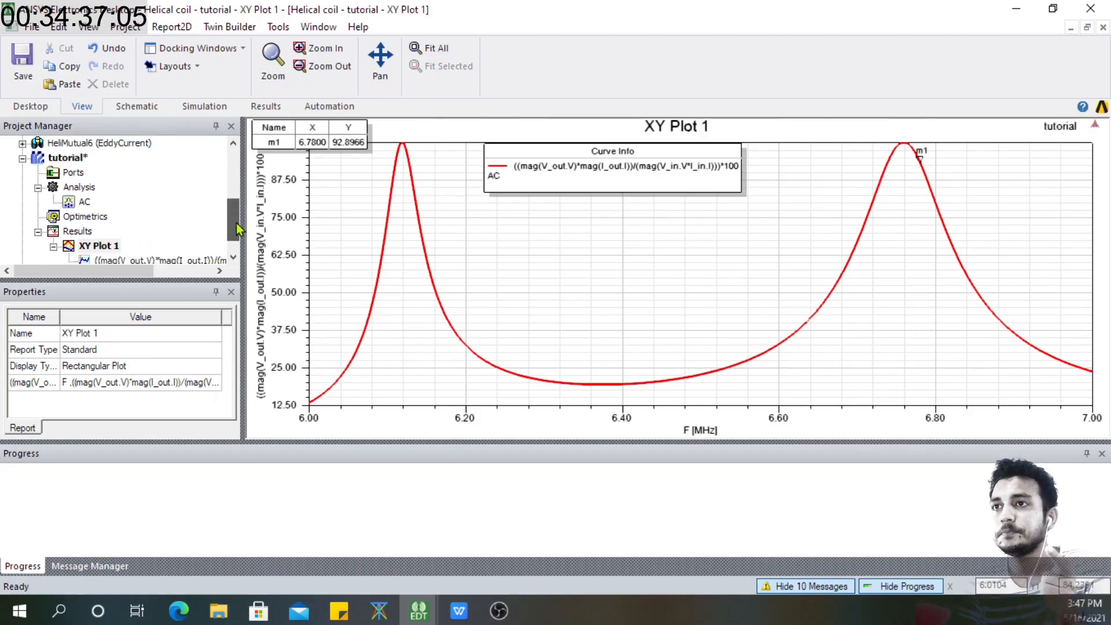
pyautogui.click(58, 159)
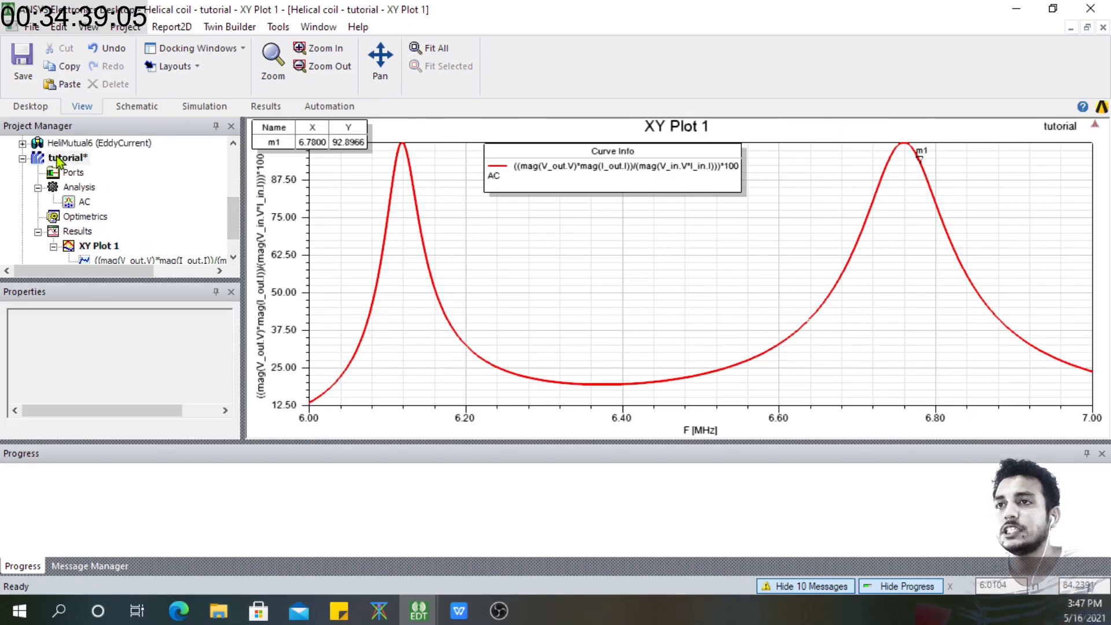
pyautogui.doubleClick(57, 157)
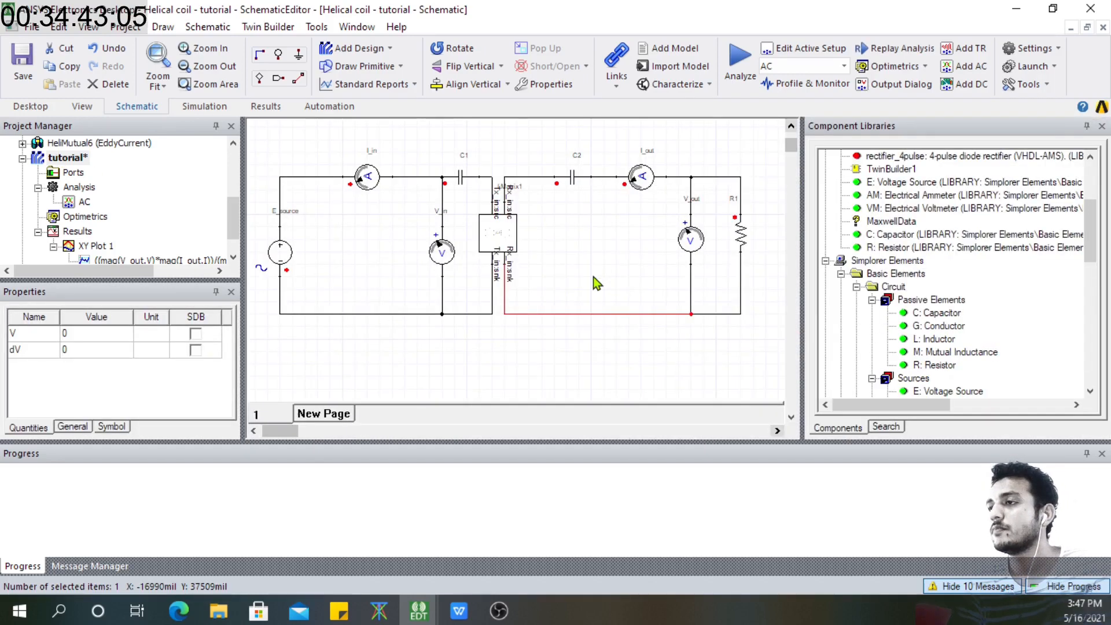
pyautogui.doubleClick(506, 231)
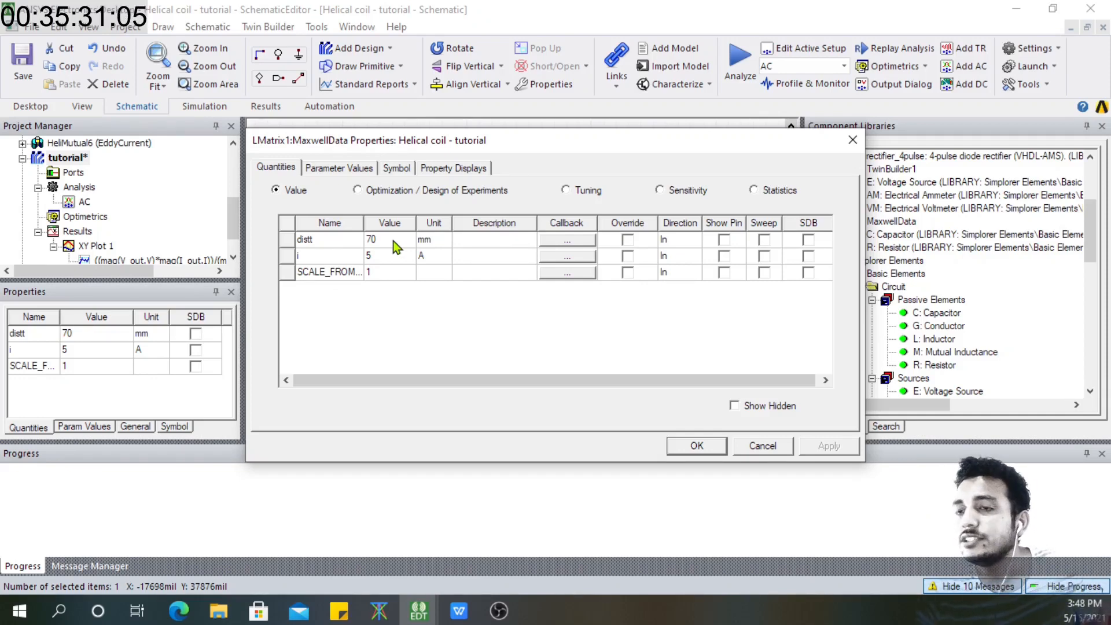
pyautogui.doubleClick(393, 241)
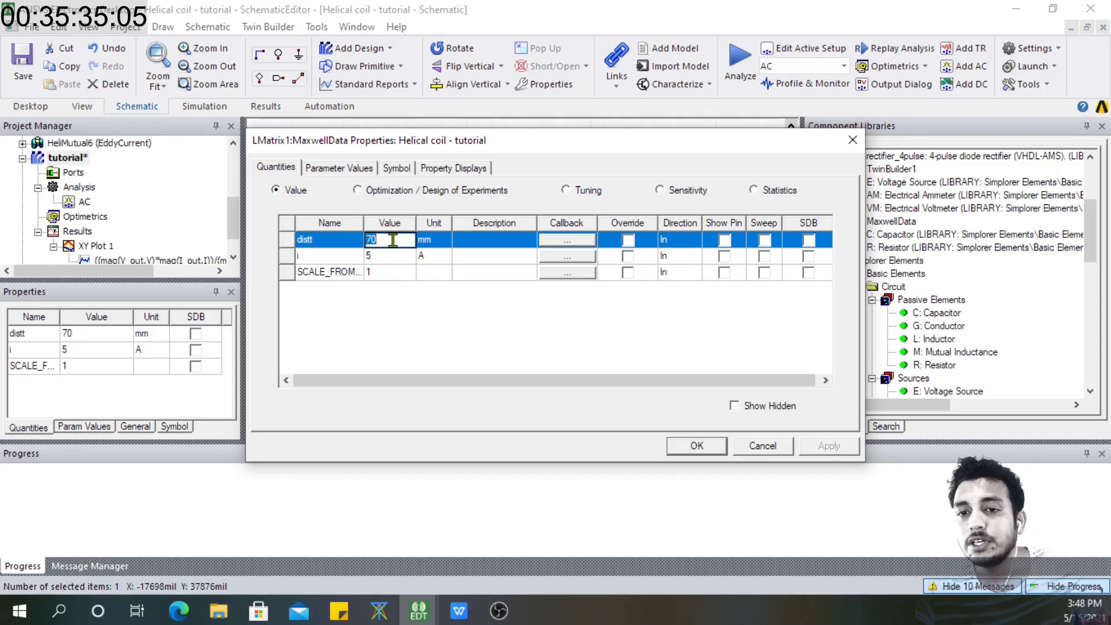
pyautogui.write('200')
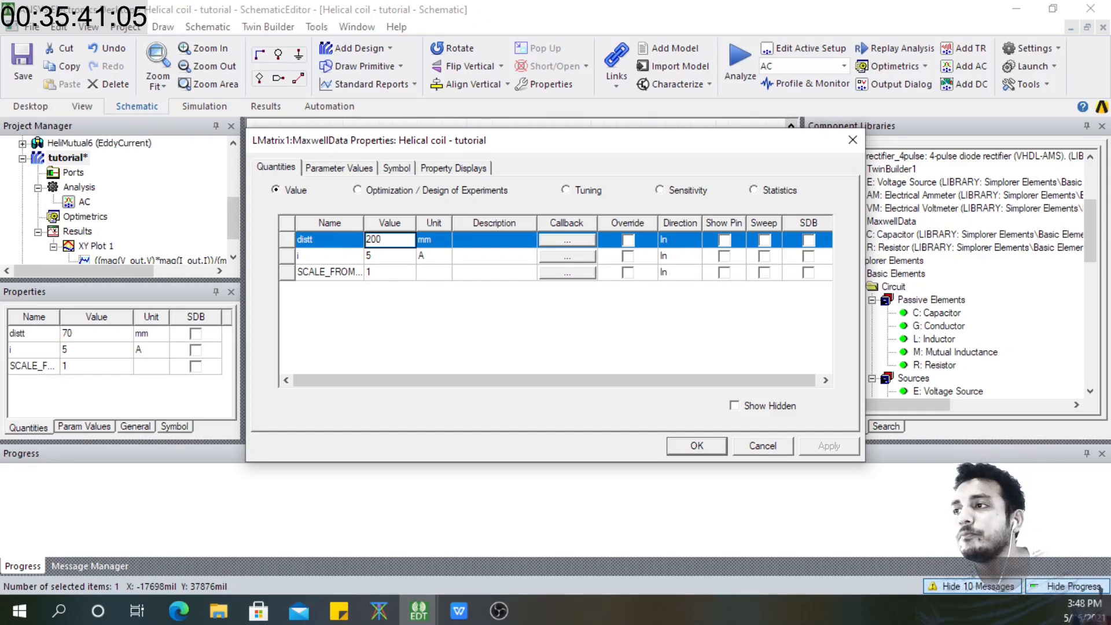
# Enable the override for LMatrix1's distt, try a value of 200 mm, and cancel the properties dialog
pyautogui.click(630, 242)
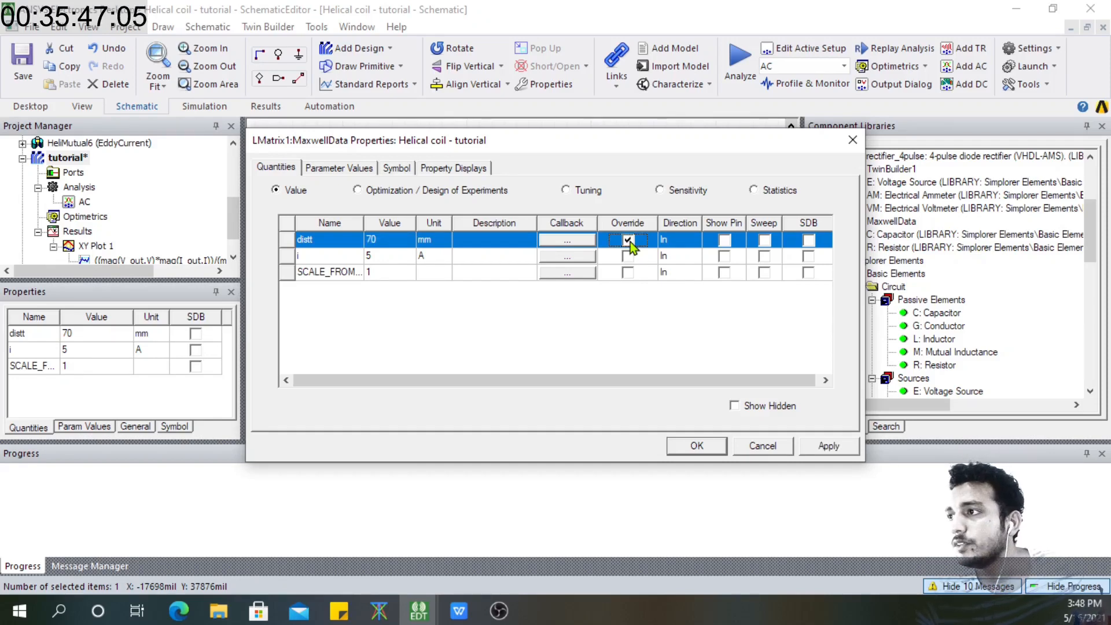
pyautogui.click(630, 242)
pyautogui.click(390, 240)
pyautogui.write('200')
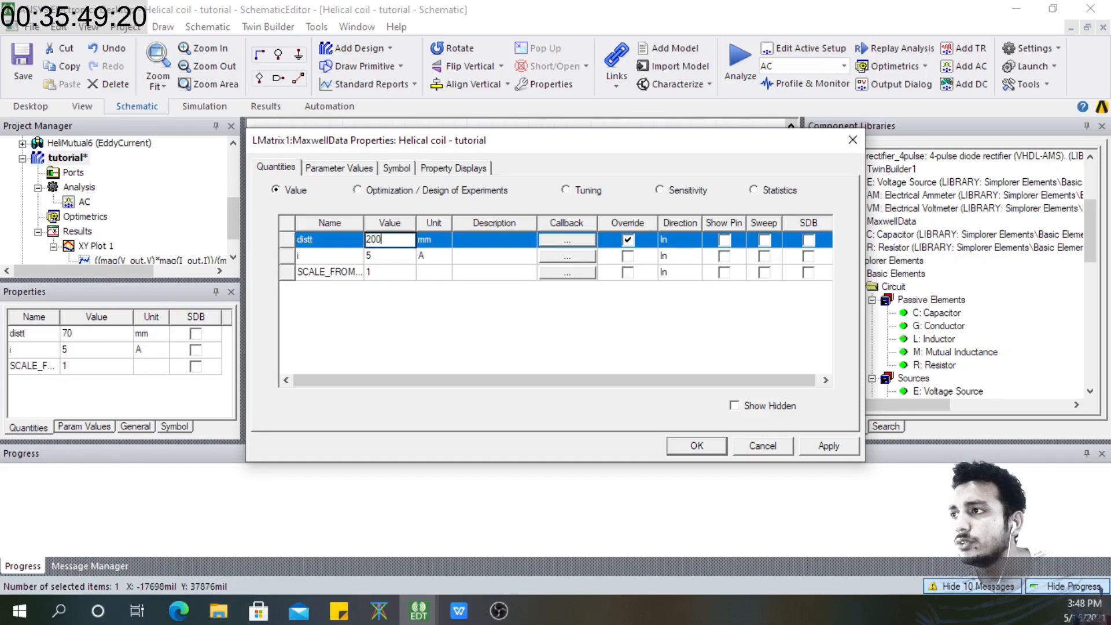
pyautogui.click(610, 320)
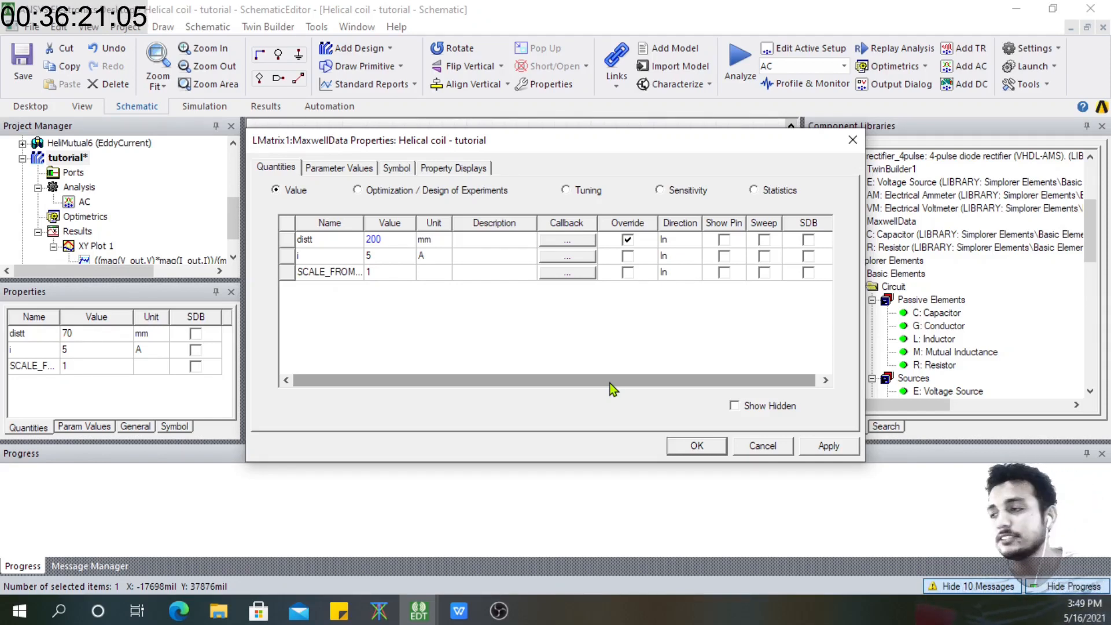
pyautogui.click(758, 449)
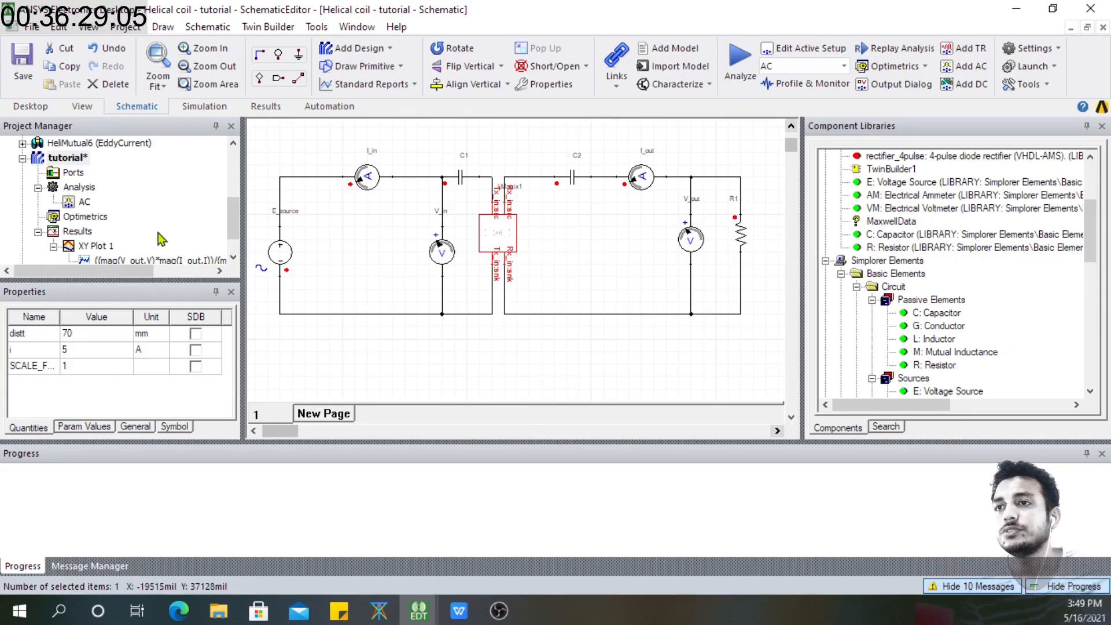
# Reopen XY Plot 1 to view the efficiency curve with its 6.78 MHz marker
pyautogui.moveTo(234, 215); pyautogui.dragTo(235, 231)
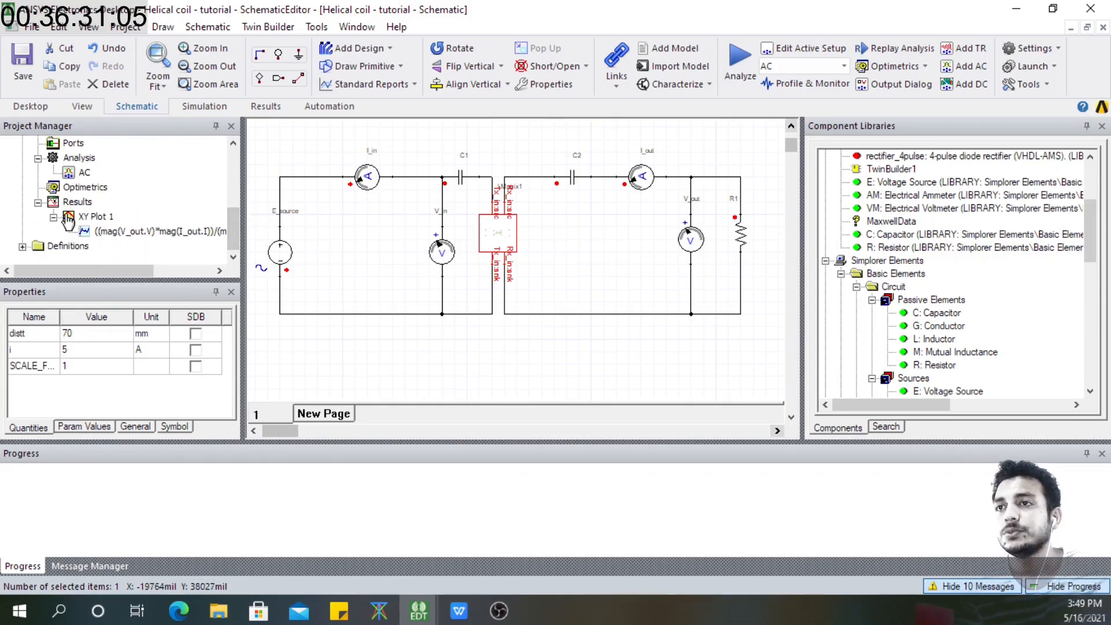
pyautogui.click(69, 219)
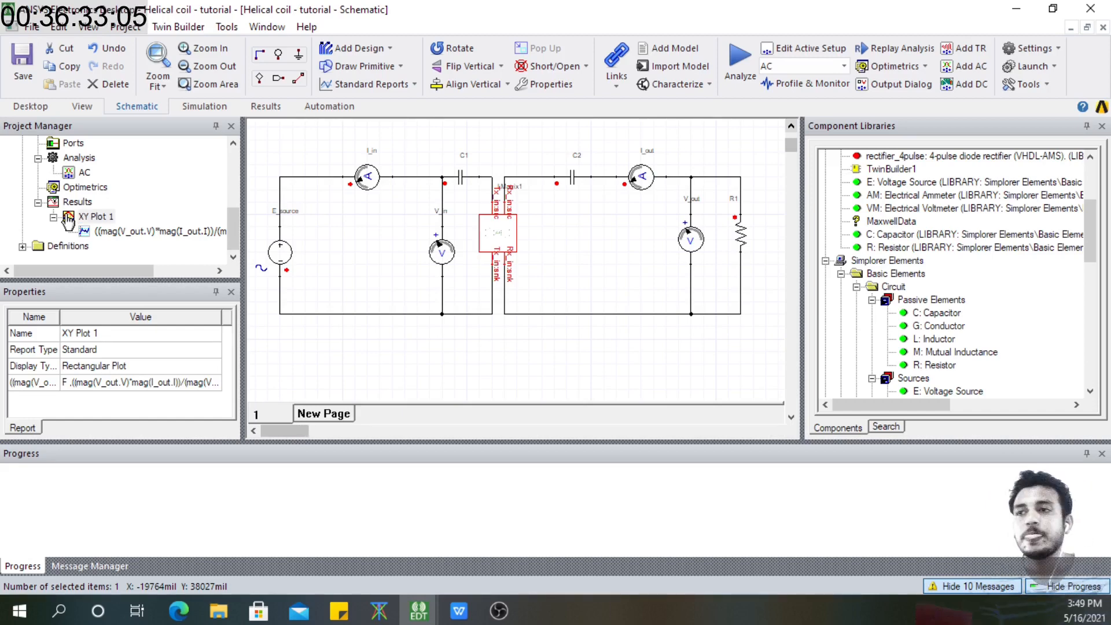
pyautogui.doubleClick(69, 219)
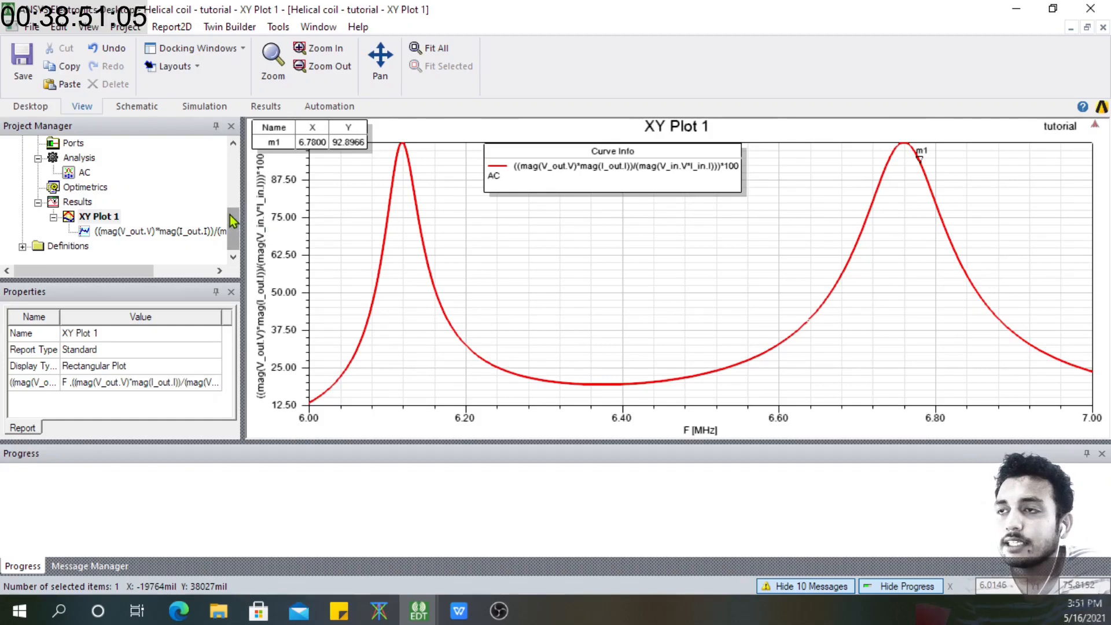
# Set the tutorial design's variables C_in and C_out to 39 pF and rerun the analysis
pyautogui.moveTo(232, 219); pyautogui.dragTo(234, 201)
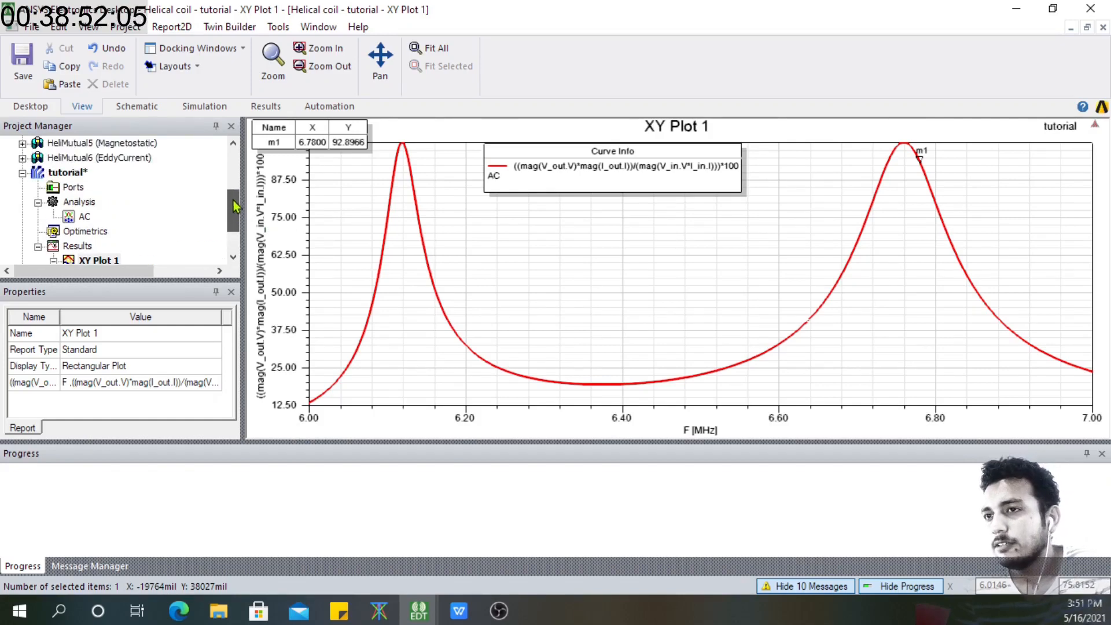
pyautogui.click(64, 174)
pyautogui.click(65, 173)
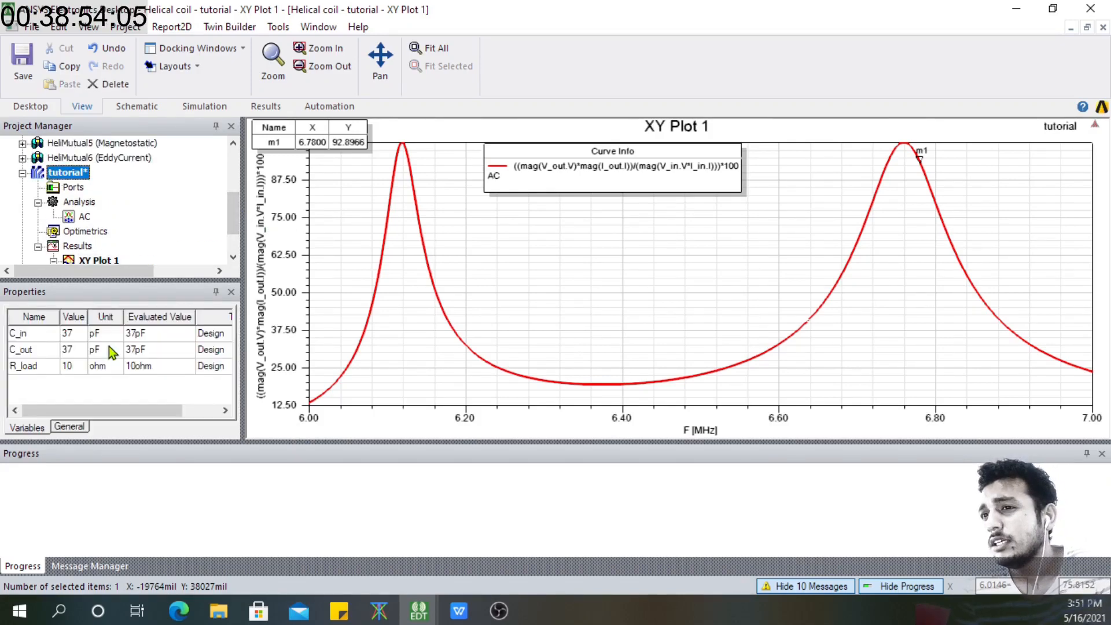
pyautogui.click(75, 333)
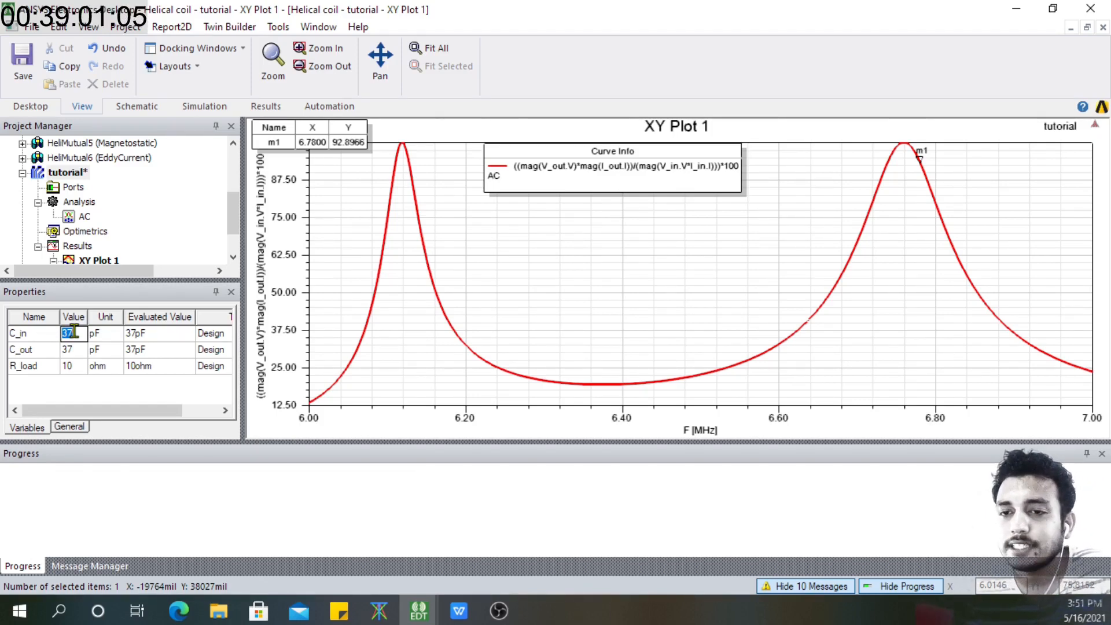
pyautogui.write('39')
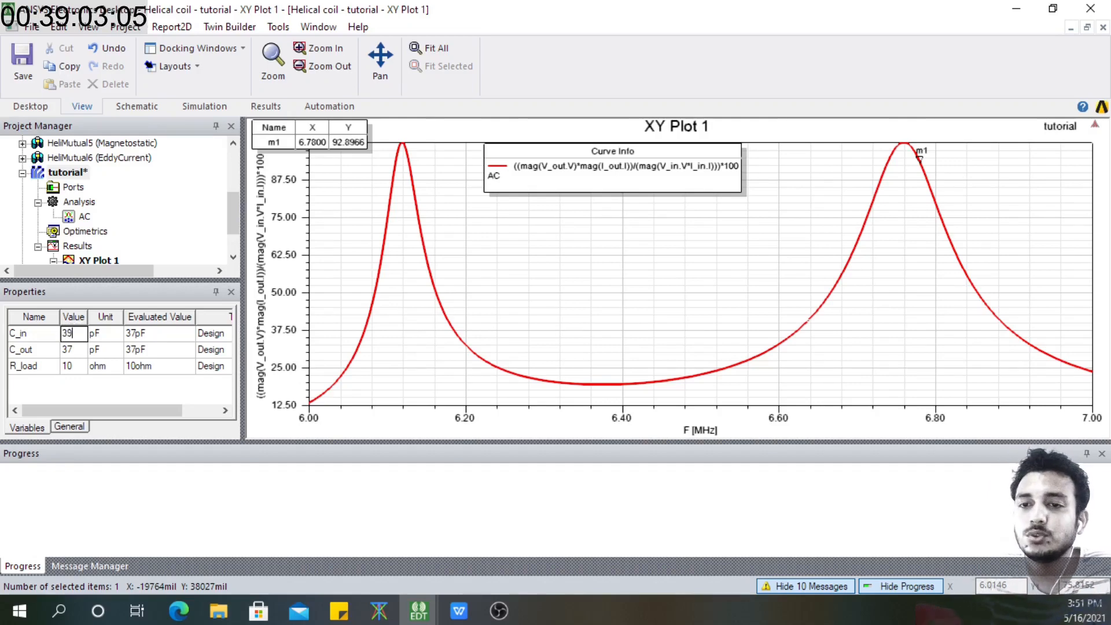
pyautogui.click(73, 350)
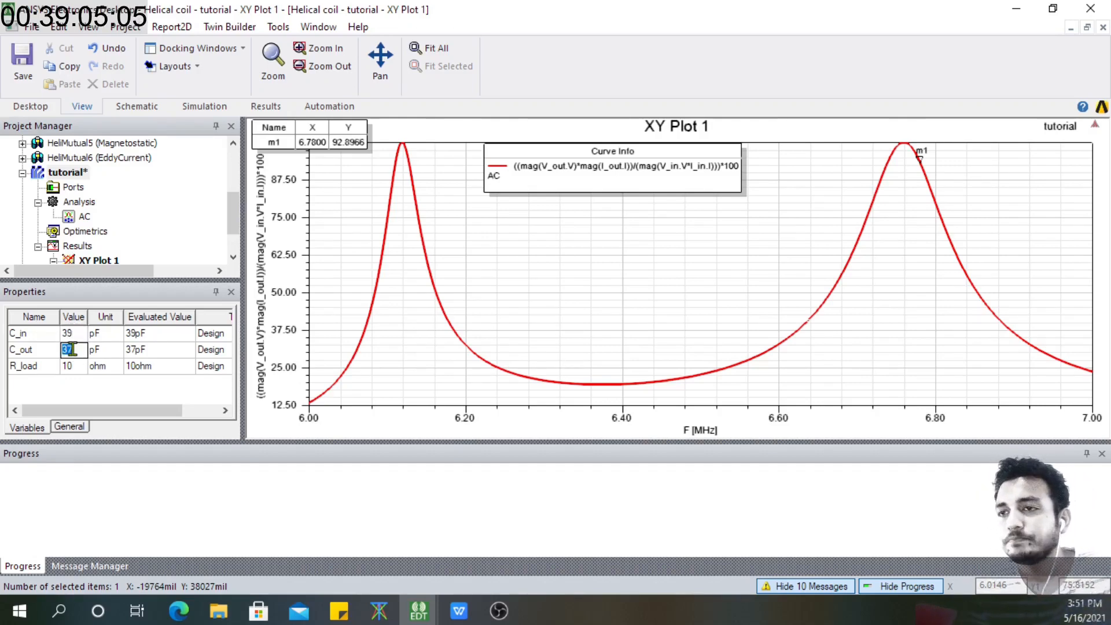
pyautogui.write('39')
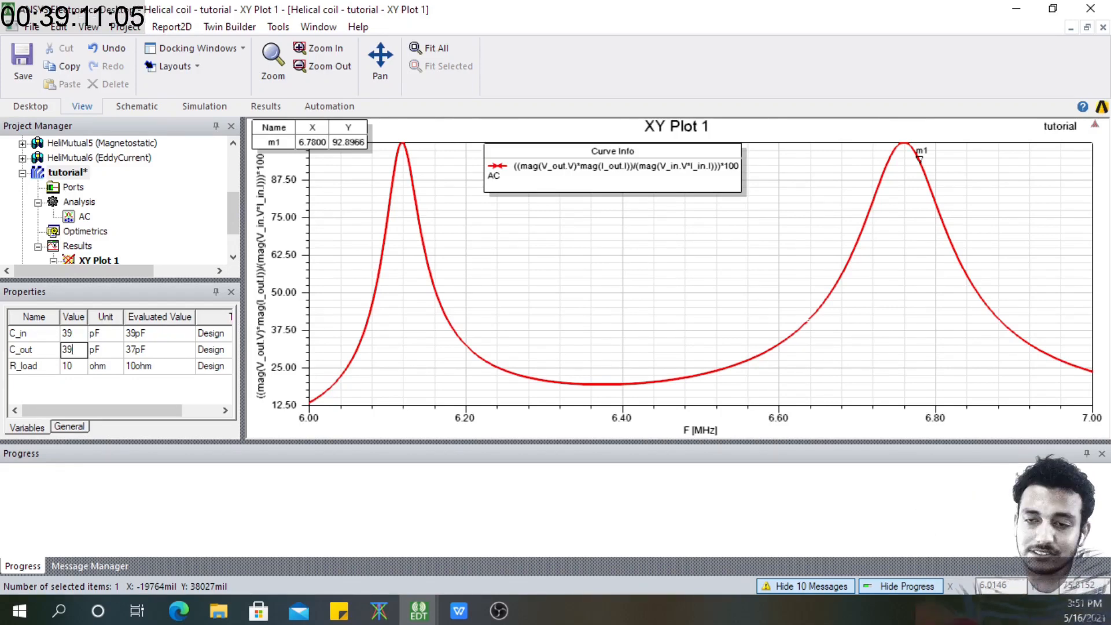
pyautogui.press('Return')
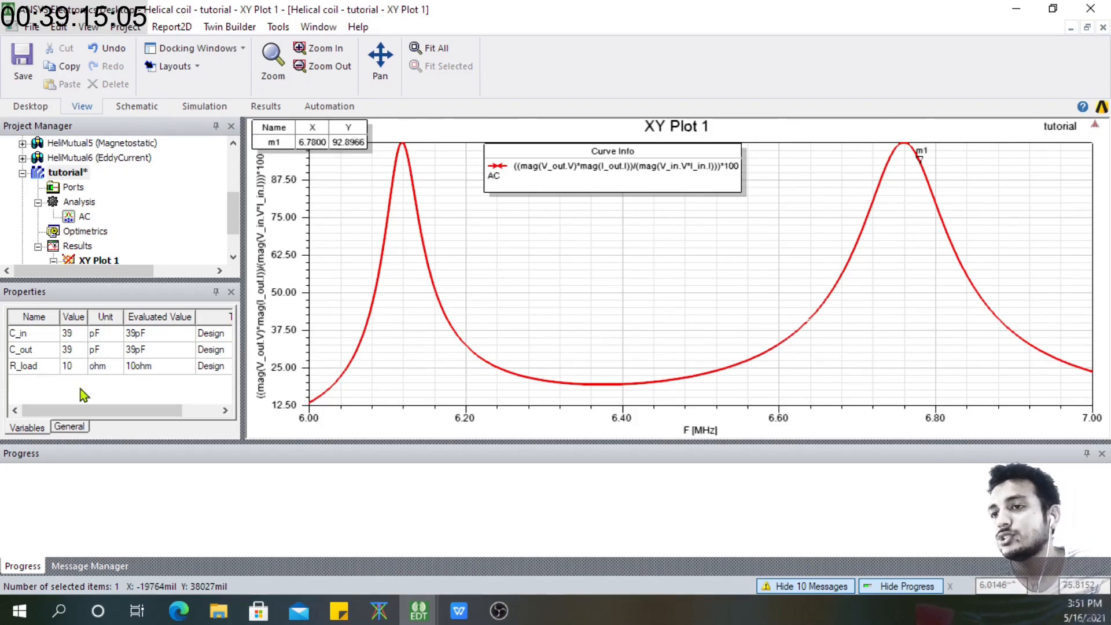
pyautogui.click(217, 108)
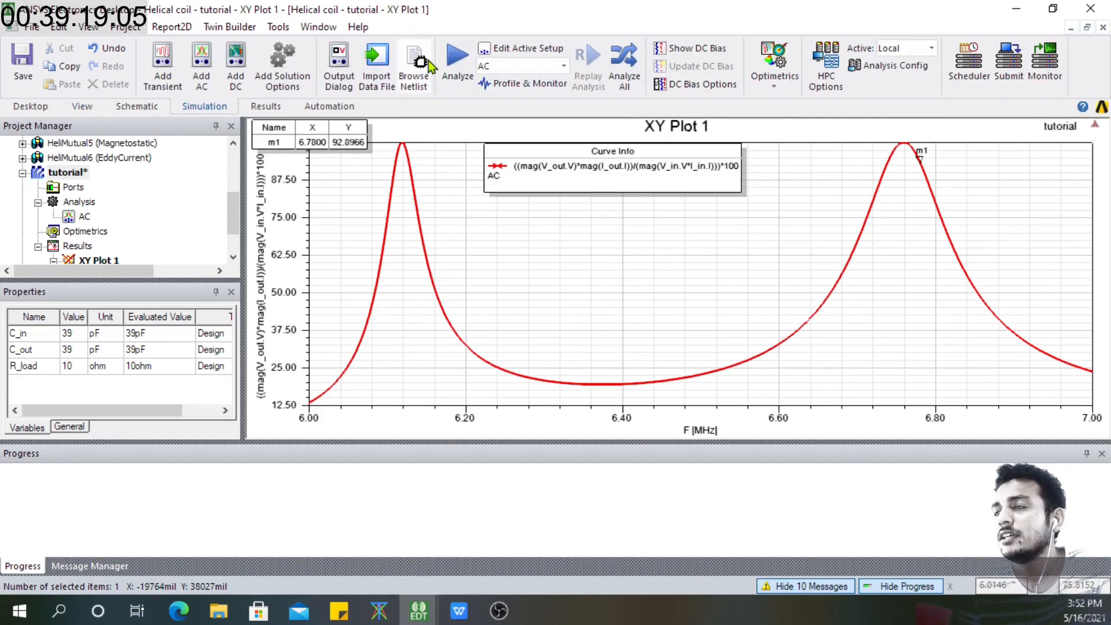
pyautogui.click(453, 65)
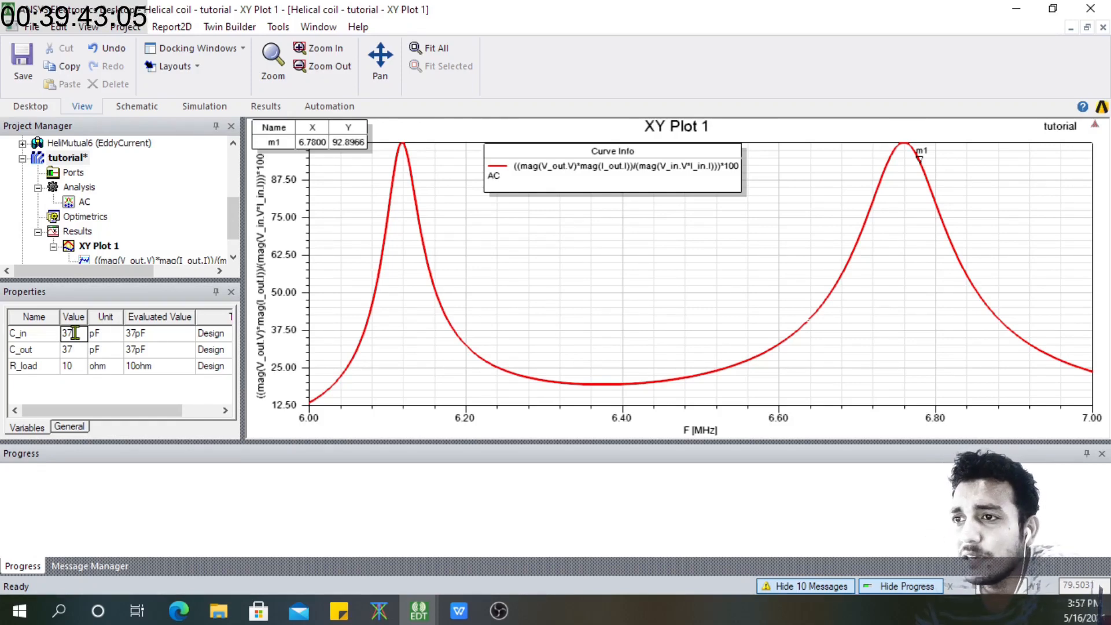
# Set the tutorial design's C_in and C_out to 37.25 pF, check both values and rerun the analysis
pyautogui.write('.55')
pyautogui.press('BackSpace')
pyautogui.press('BackSpace')
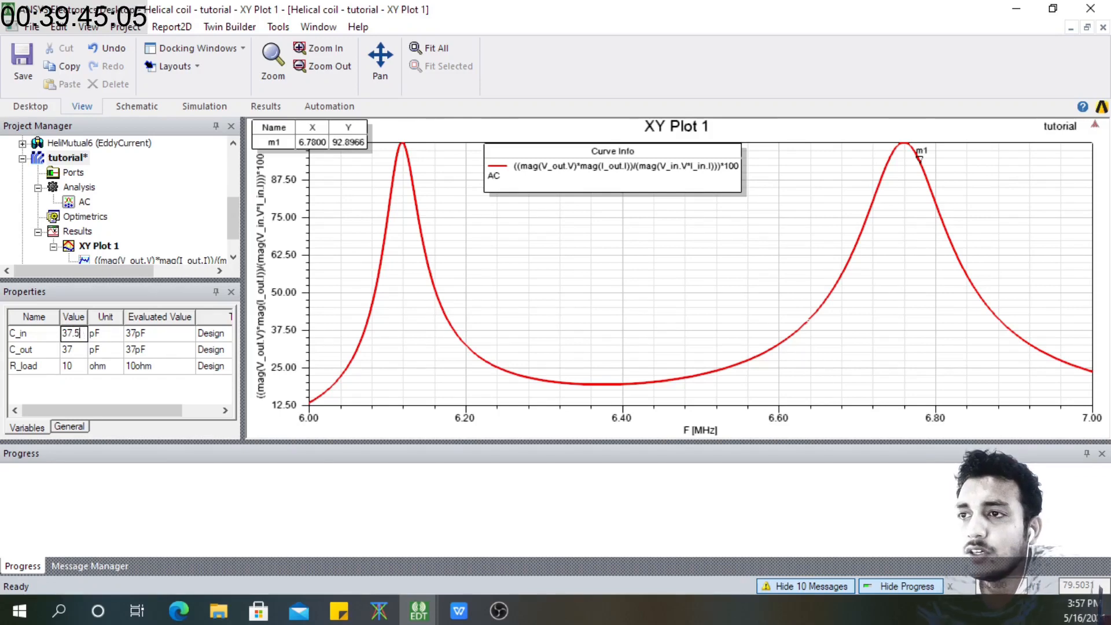
pyautogui.write('25')
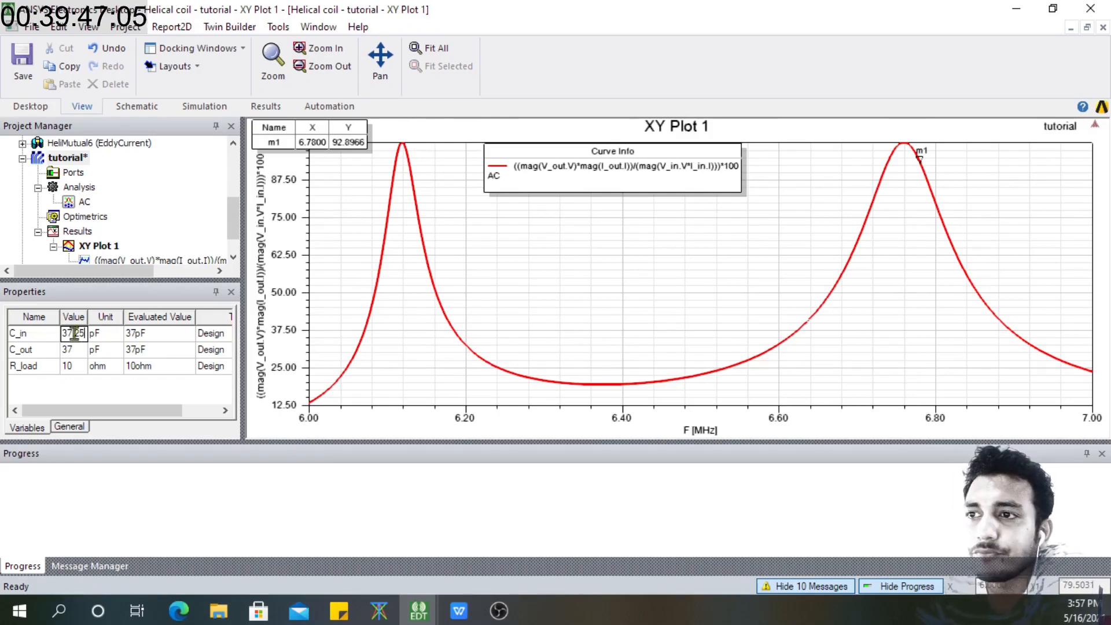
pyautogui.press('Return')
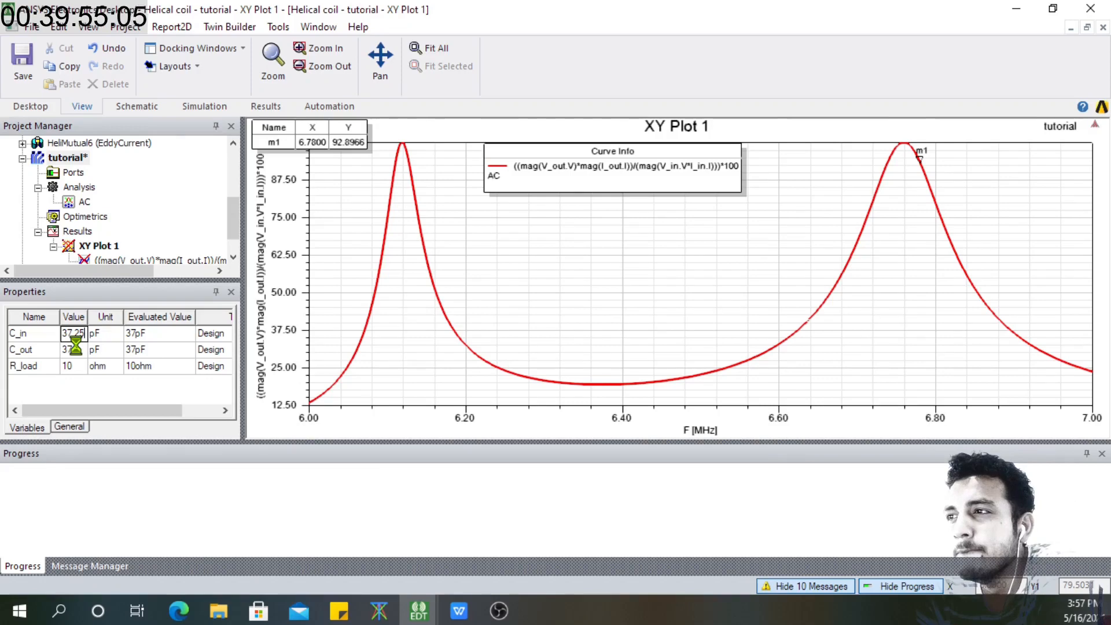
pyautogui.click(74, 158)
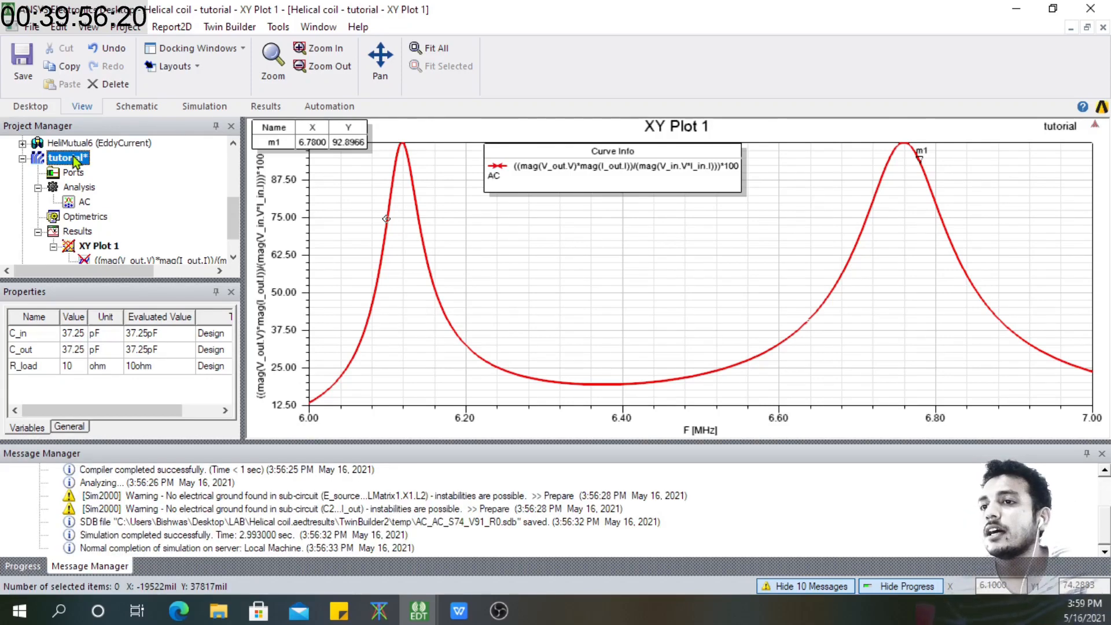
pyautogui.click(80, 335)
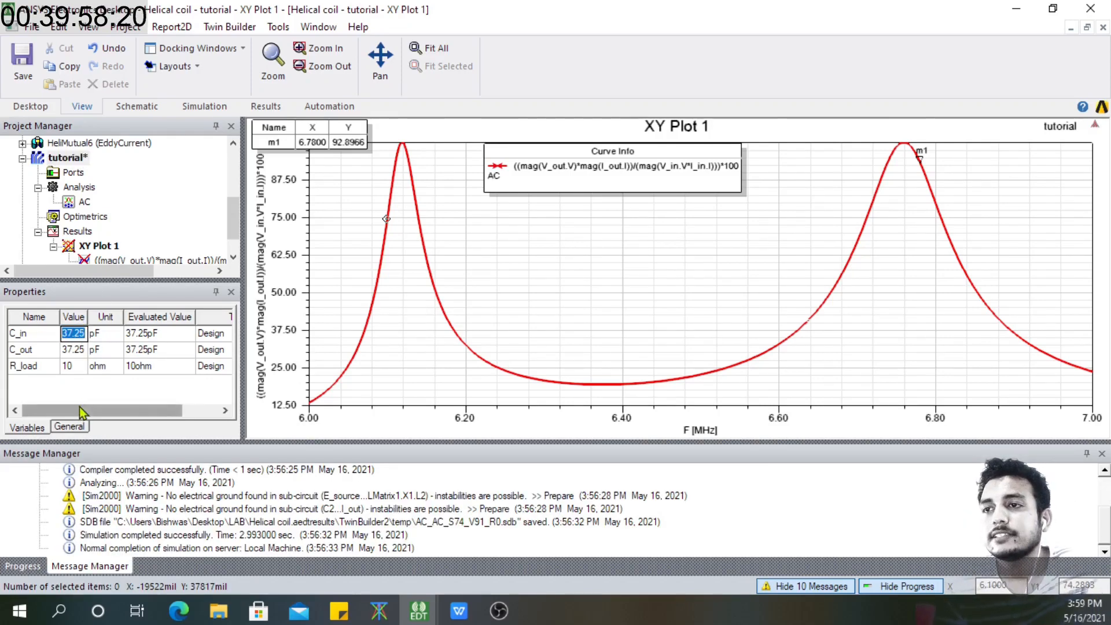
pyautogui.click(80, 348)
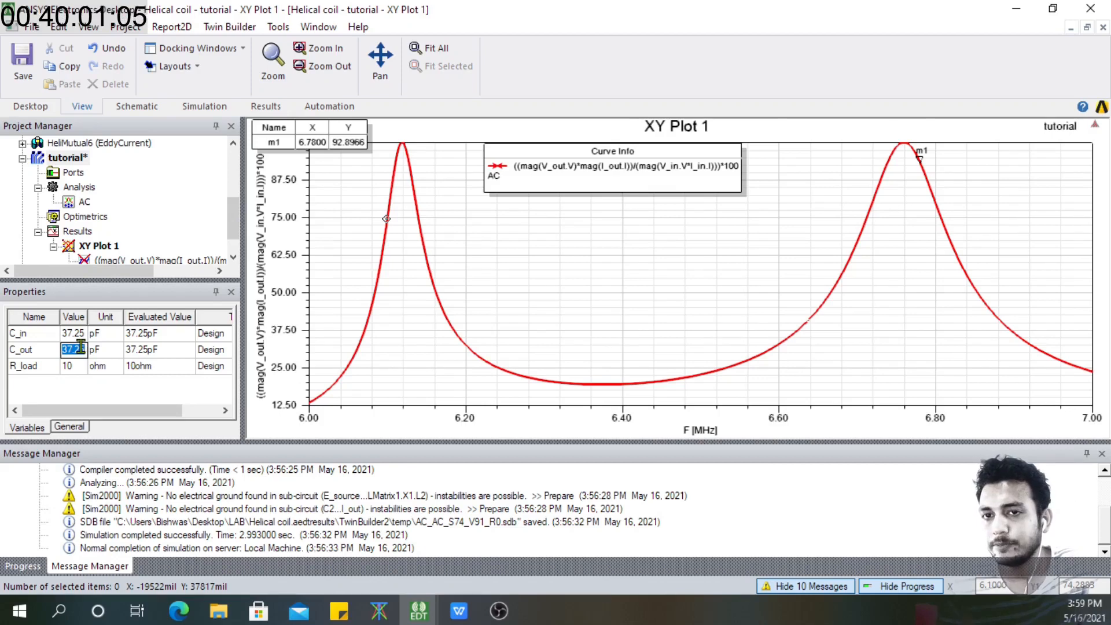
pyautogui.click(88, 387)
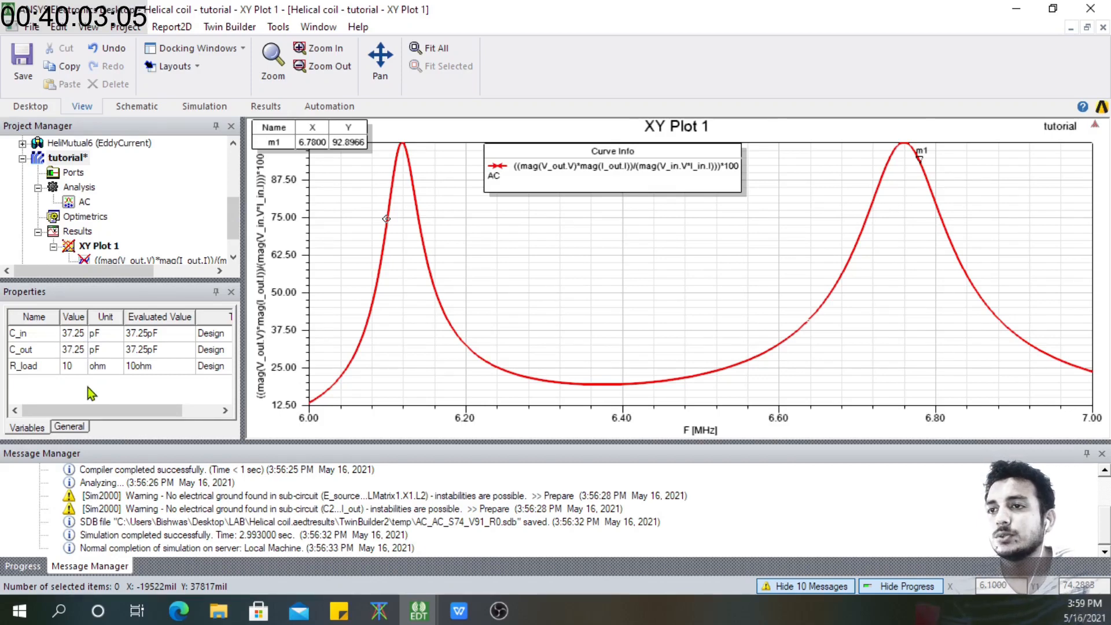
pyautogui.click(207, 107)
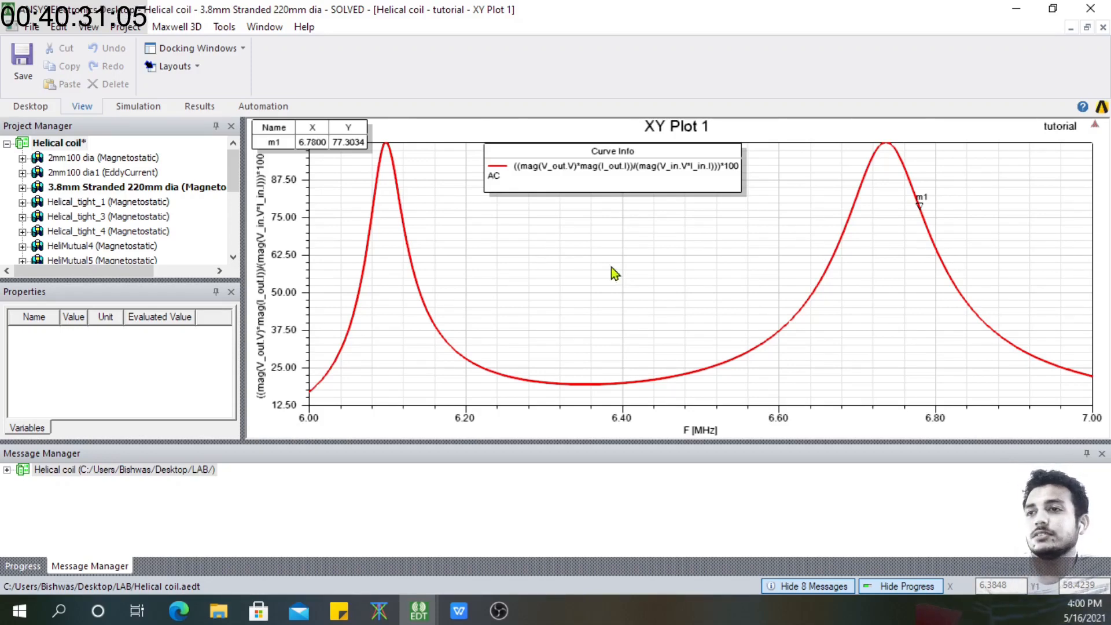
# Set C_in and C_out of the tutorial design to 36.5 pF and run the analysis again
pyautogui.moveTo(231, 159); pyautogui.dragTo(231, 205)
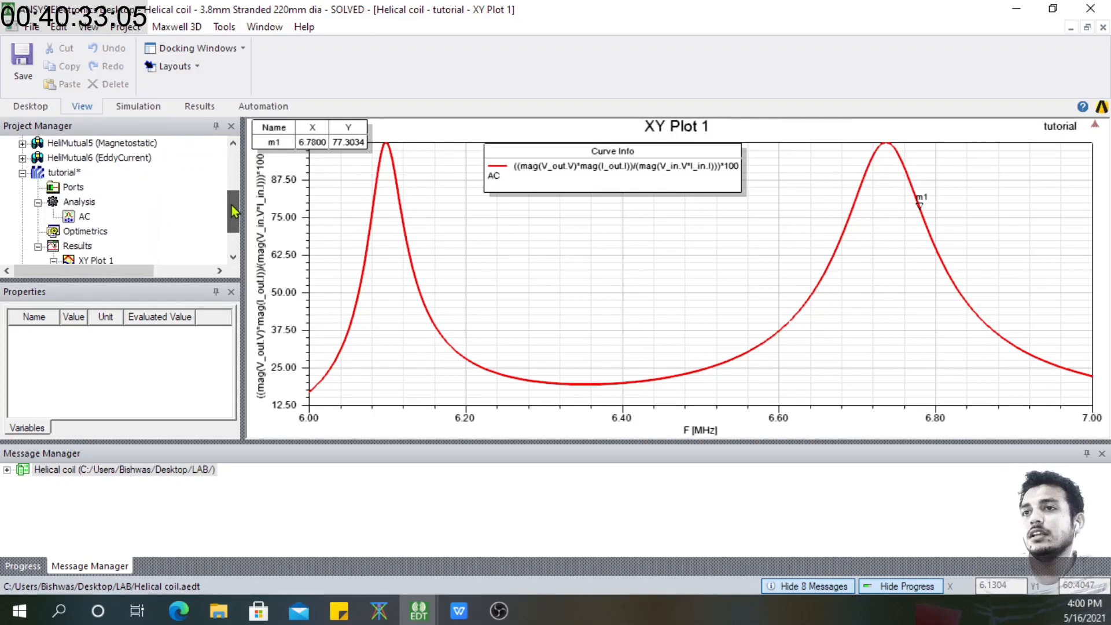
pyautogui.click(69, 173)
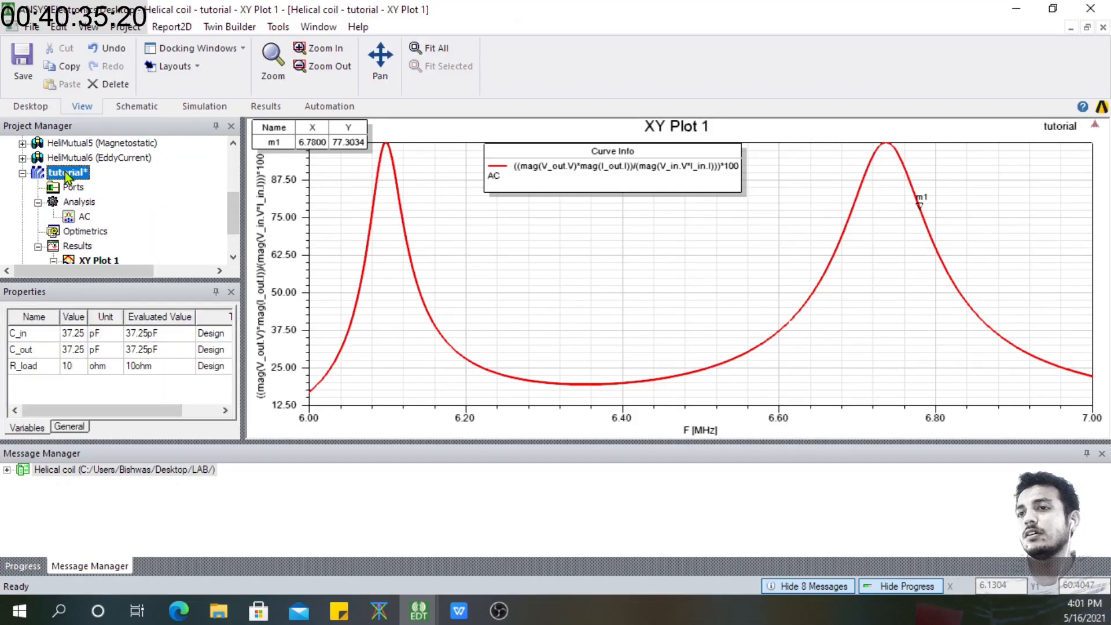
pyautogui.click(85, 334)
pyautogui.click(85, 334)
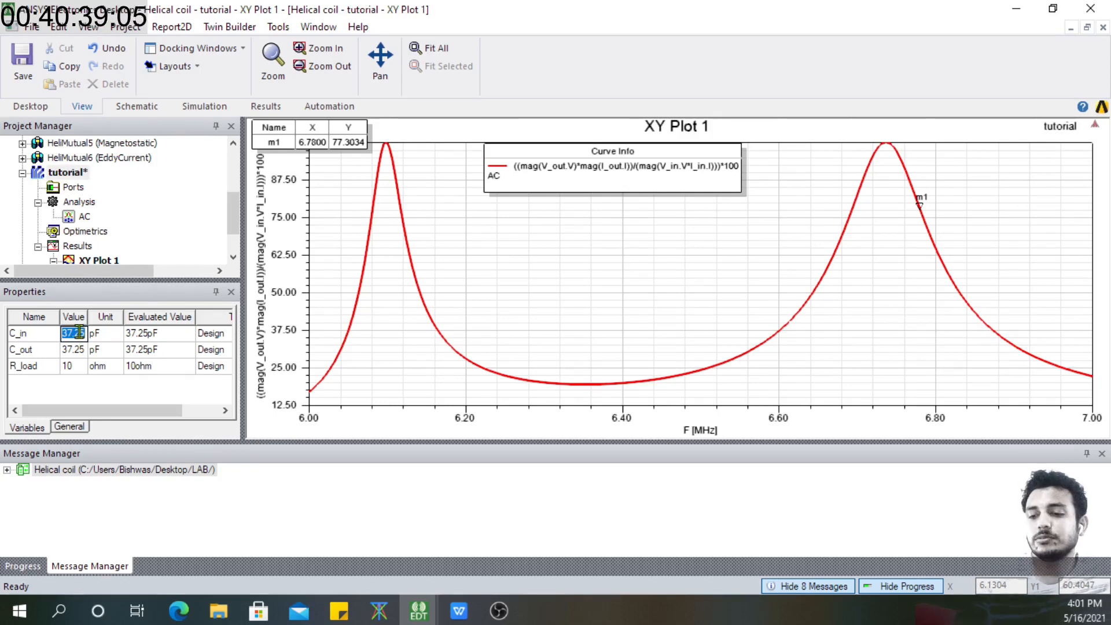
pyautogui.write('36.5')
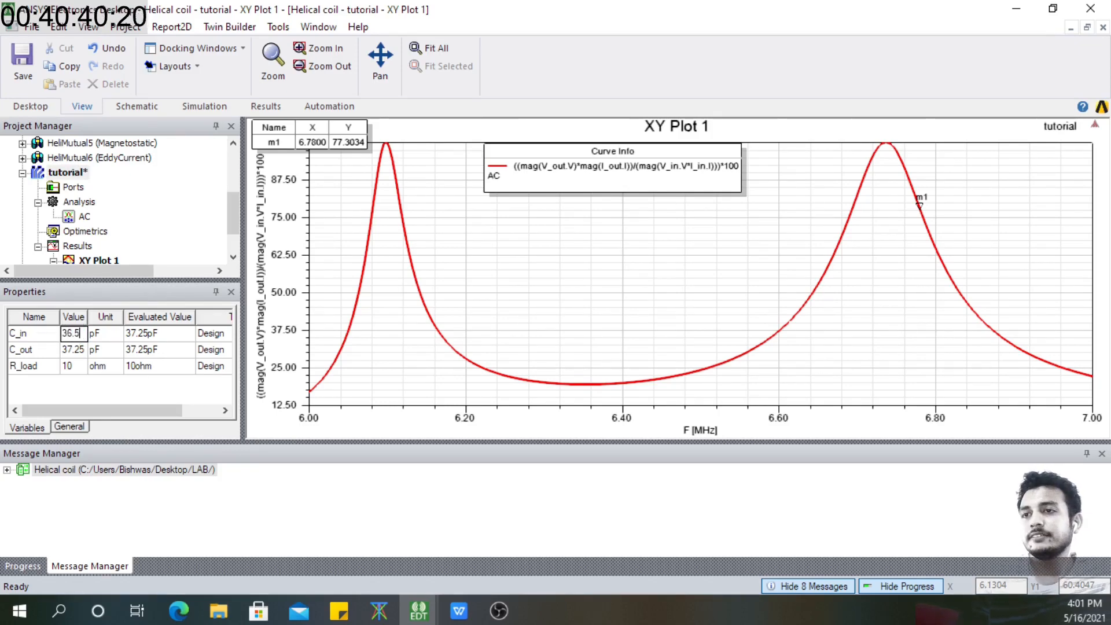
pyautogui.click(75, 349)
pyautogui.write('36.5')
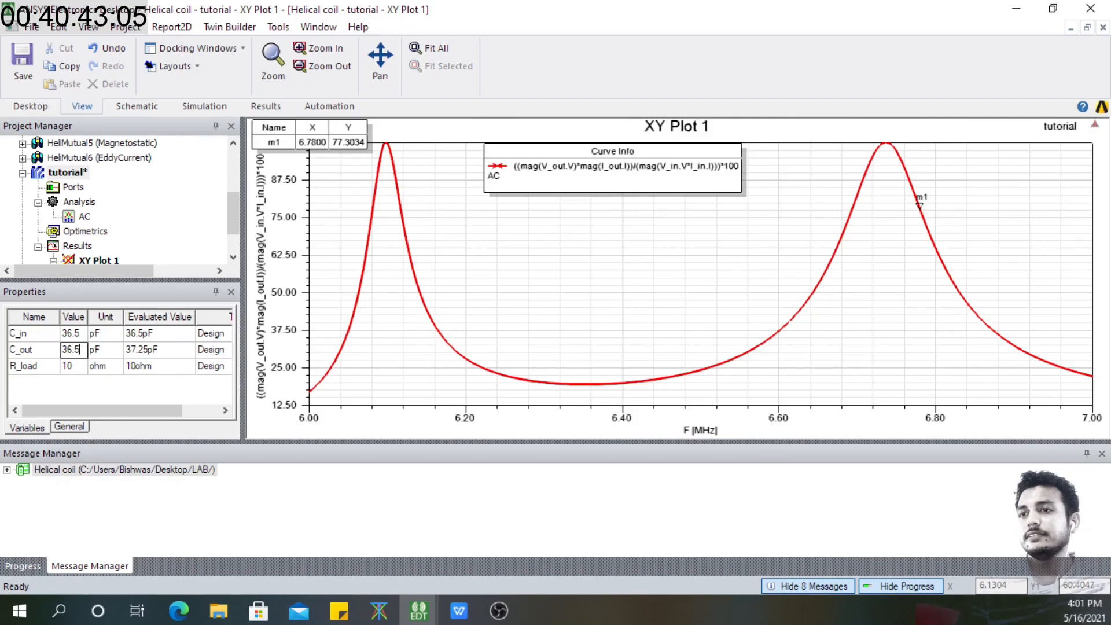
pyautogui.click(84, 391)
pyautogui.click(204, 106)
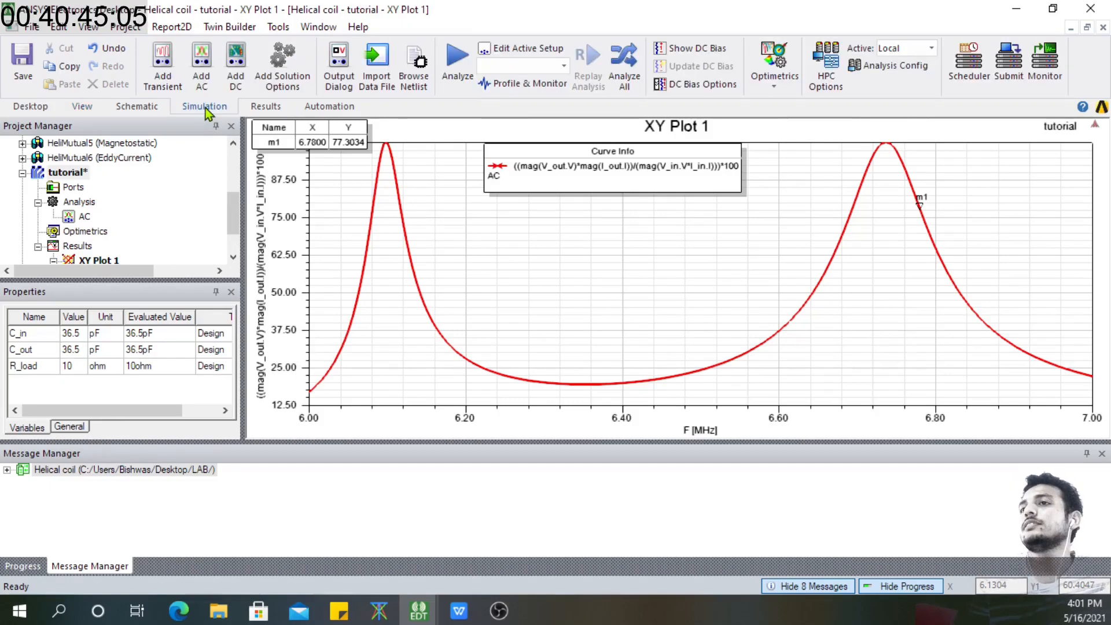
pyautogui.click(468, 71)
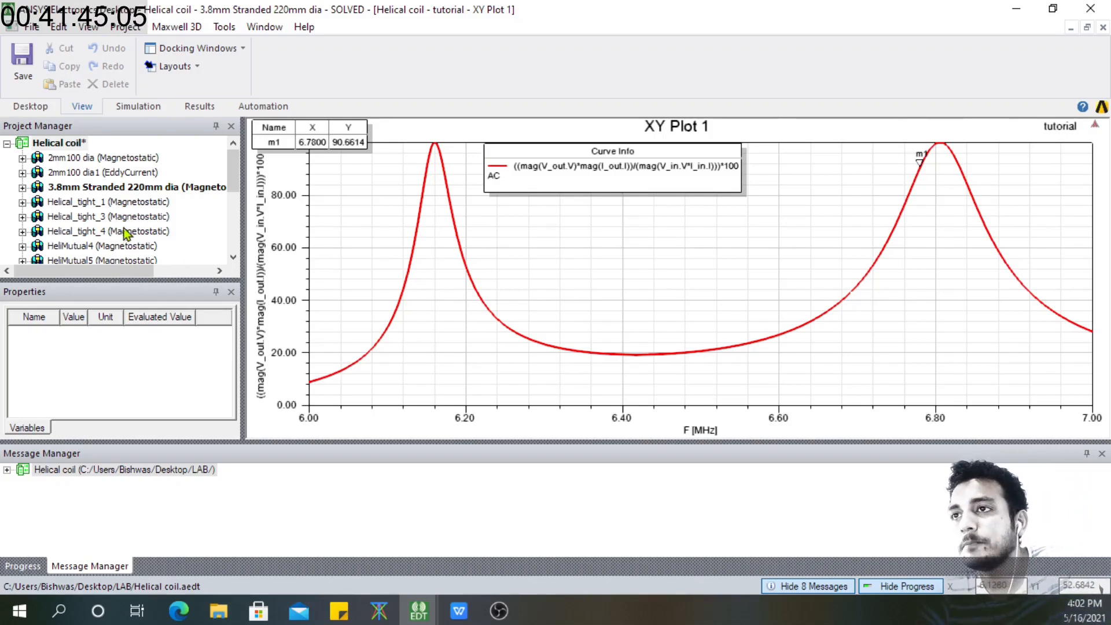
# Show the tutorial design's variables alongside the efficiency plot
pyautogui.moveTo(236, 173); pyautogui.dragTo(235, 185)
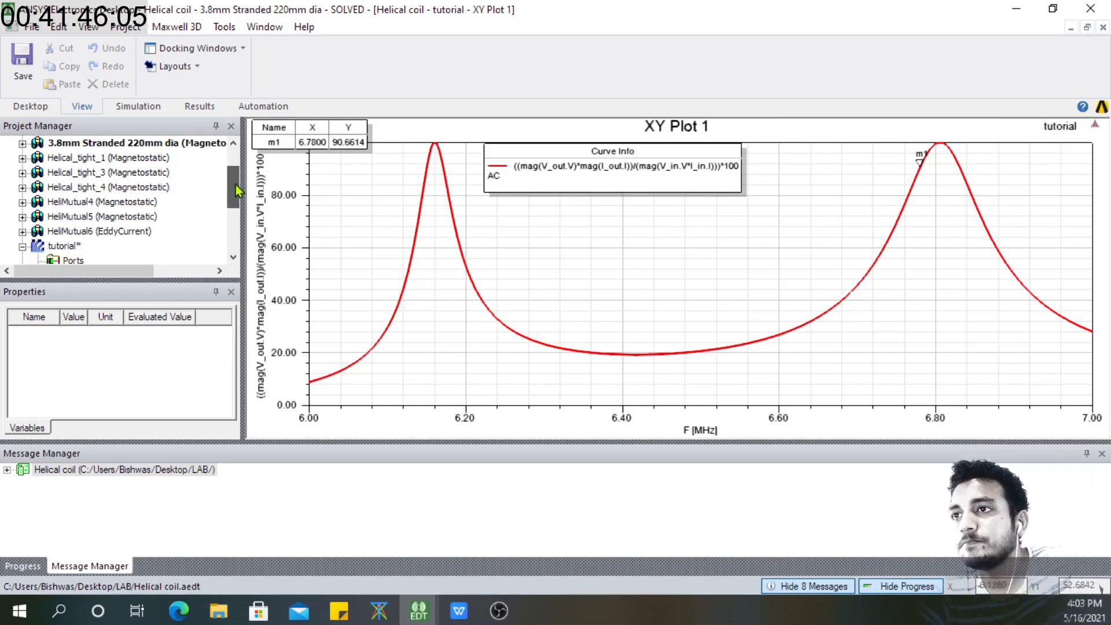
pyautogui.click(65, 246)
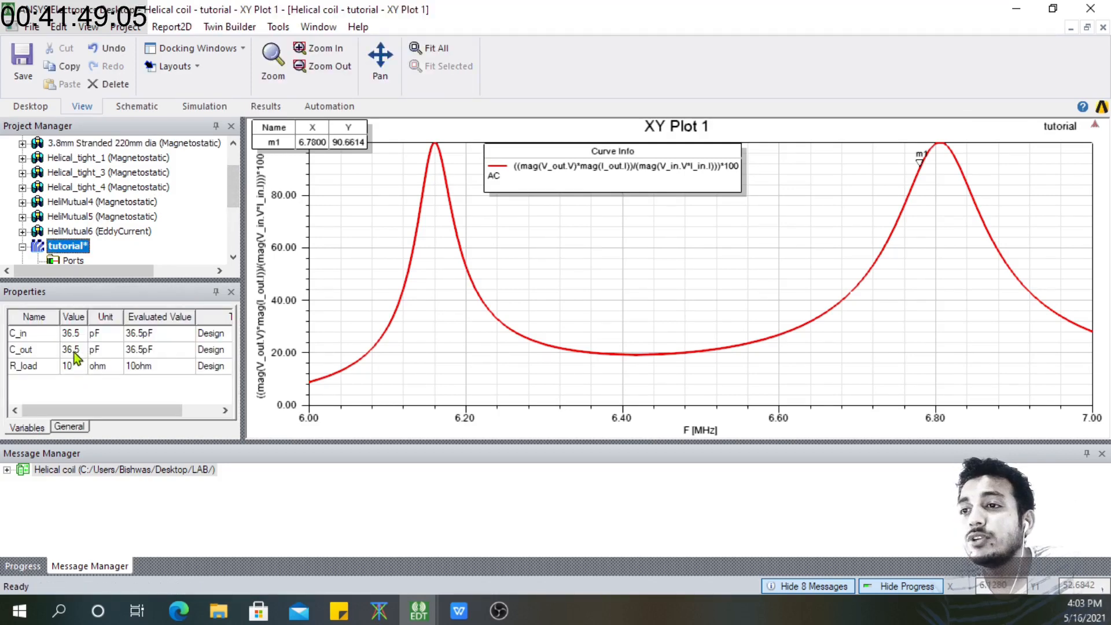
pyautogui.moveTo(77, 405); pyautogui.dragTo(66, 410)
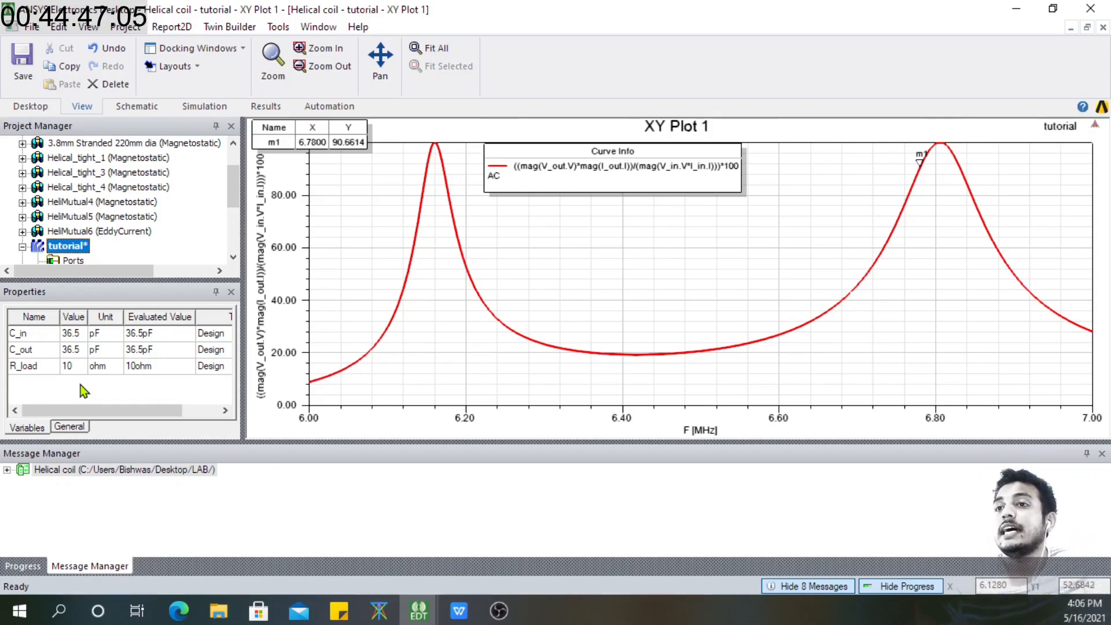
# Collapse the tutorial design's Analysis and Results branches, copy the design and paste it into the Helical coil project
pyautogui.moveTo(237, 185); pyautogui.dragTo(237, 206)
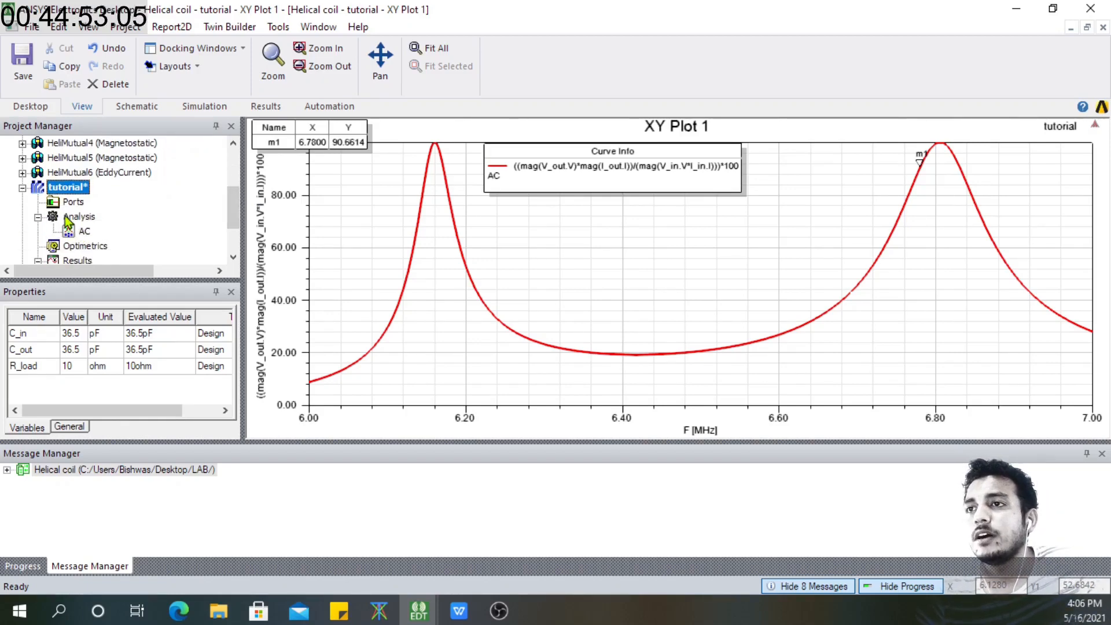
pyautogui.click(37, 217)
pyautogui.click(38, 246)
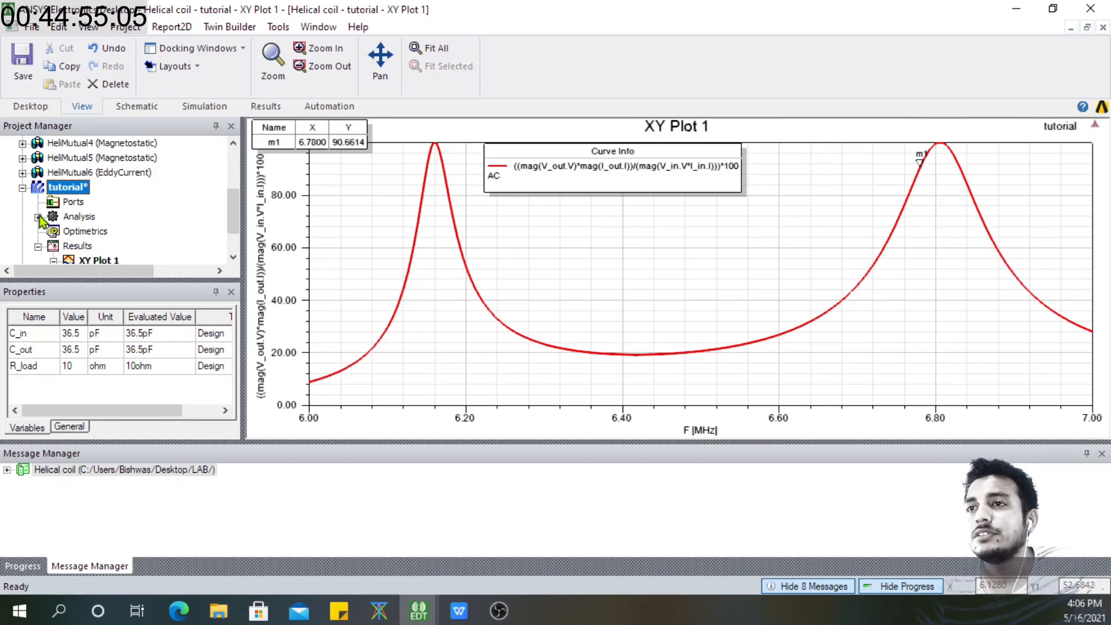
pyautogui.click(37, 247)
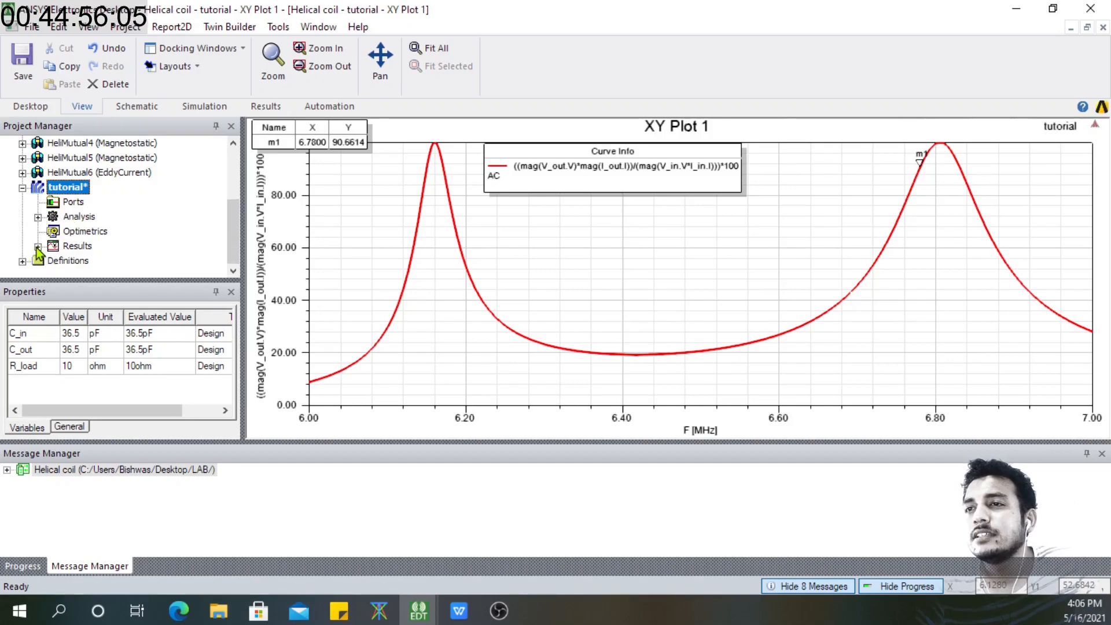
pyautogui.rightClick(56, 190)
pyautogui.click(83, 196)
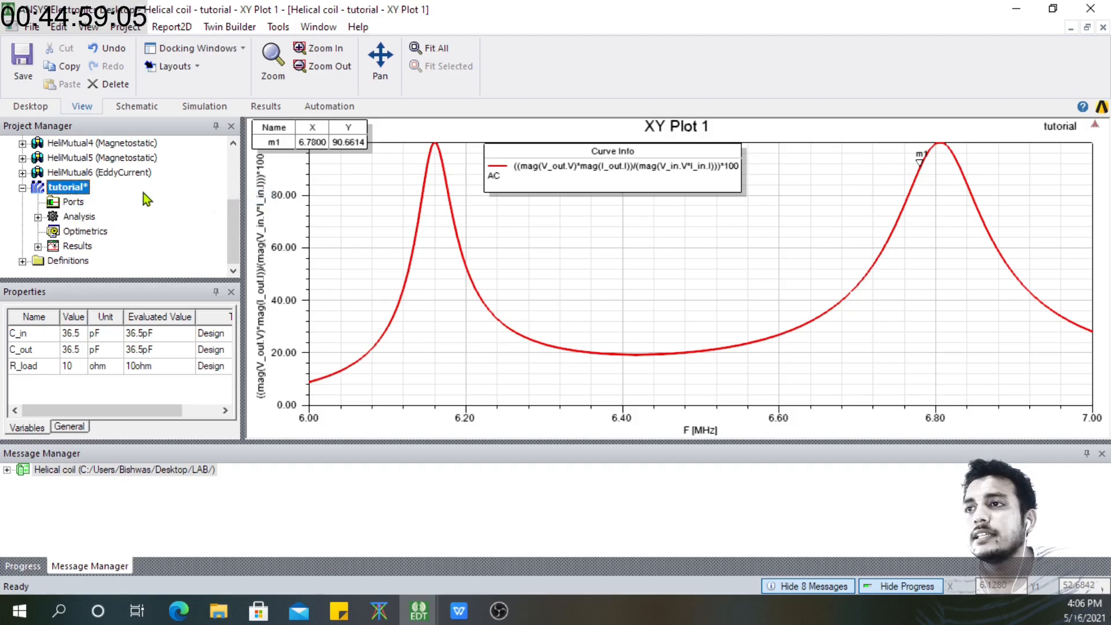
pyautogui.scroll(3, 236, 224)
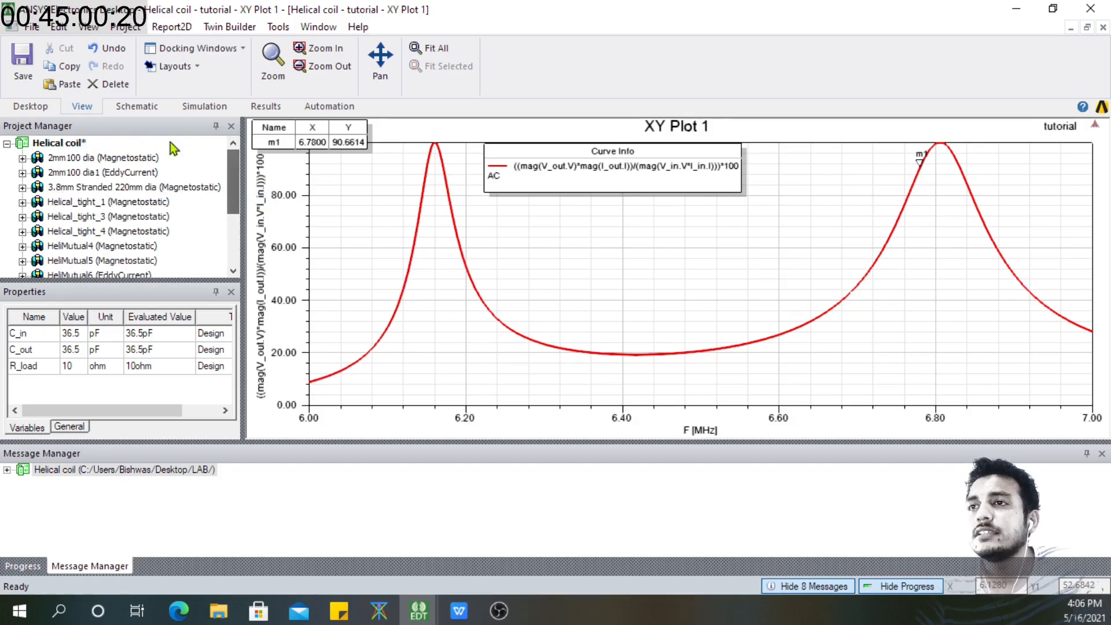
pyautogui.click(74, 143)
pyautogui.rightClick(75, 143)
pyautogui.click(97, 154)
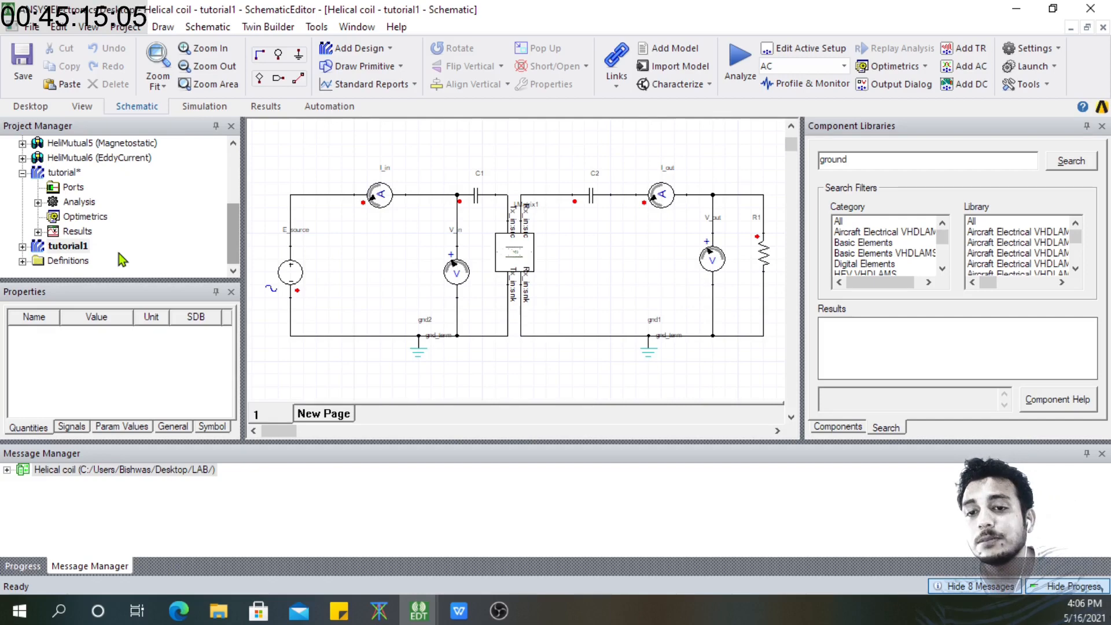
# Delete the AC analysis setup from the tutorial1 design
pyautogui.click(22, 246)
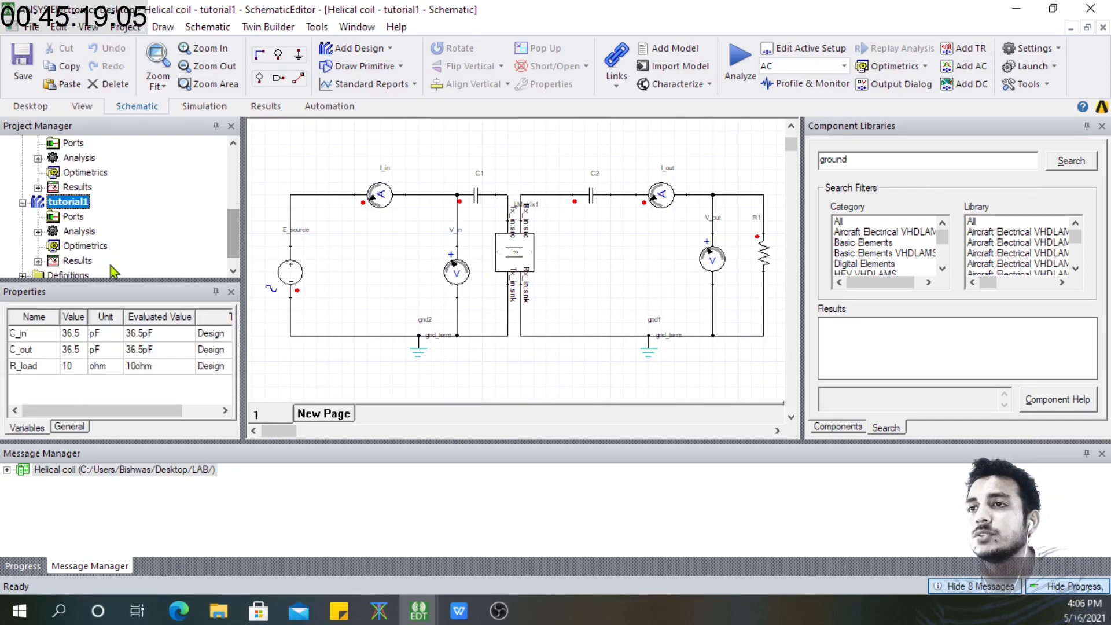
pyautogui.click(38, 231)
pyautogui.click(81, 244)
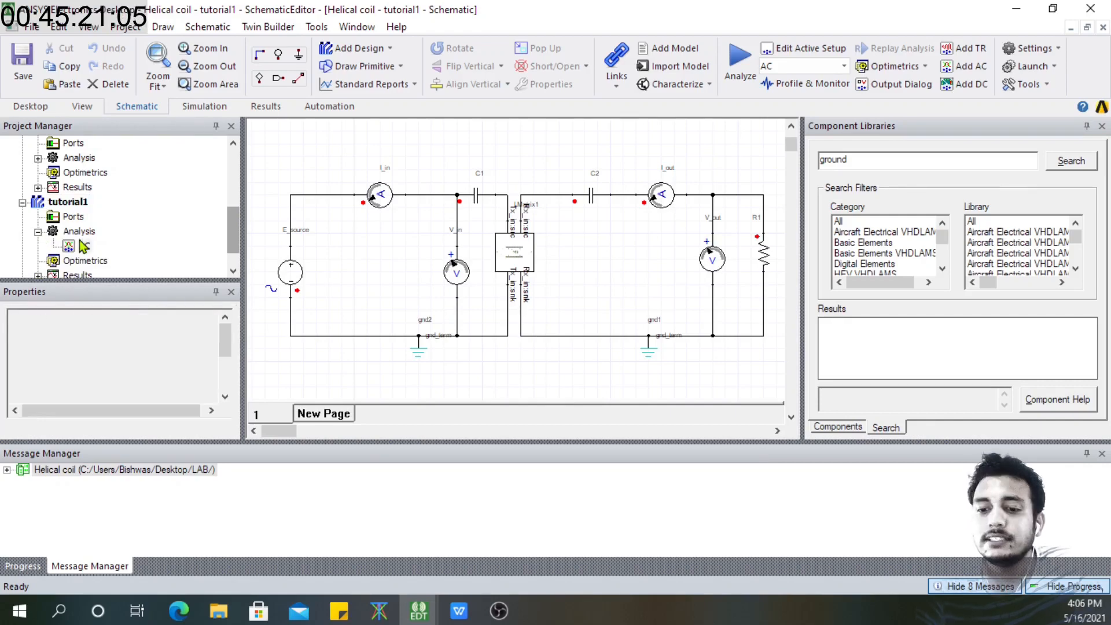
pyautogui.press('Delete')
# Add a transient solution setup to the tutorial1 design and set its end time to 10 ns
pyautogui.rightClick(76, 232)
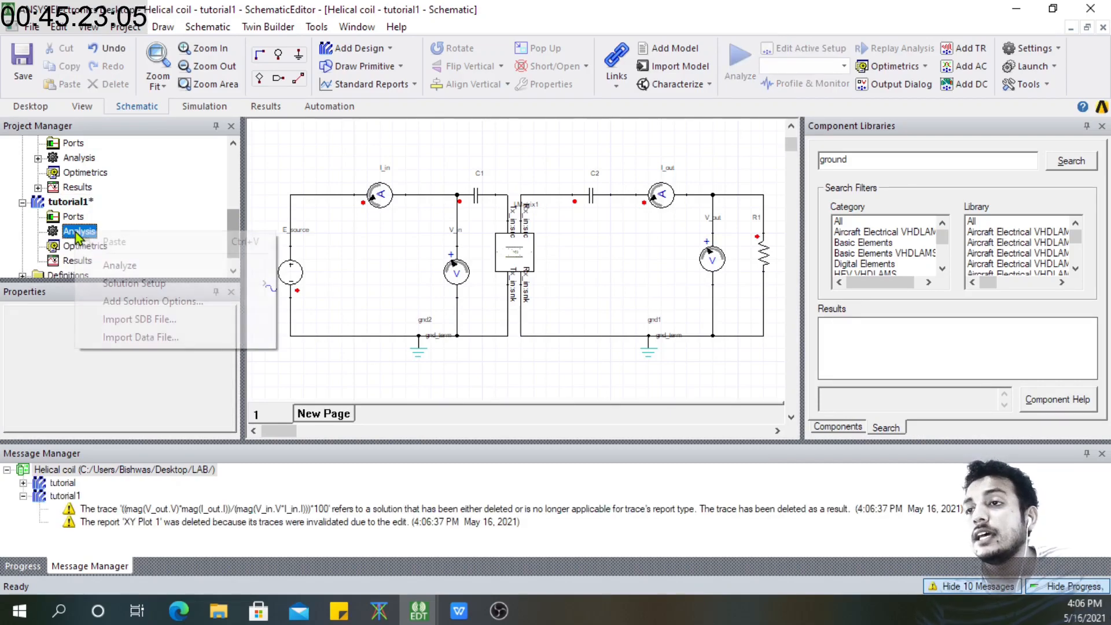
pyautogui.moveTo(210, 284)
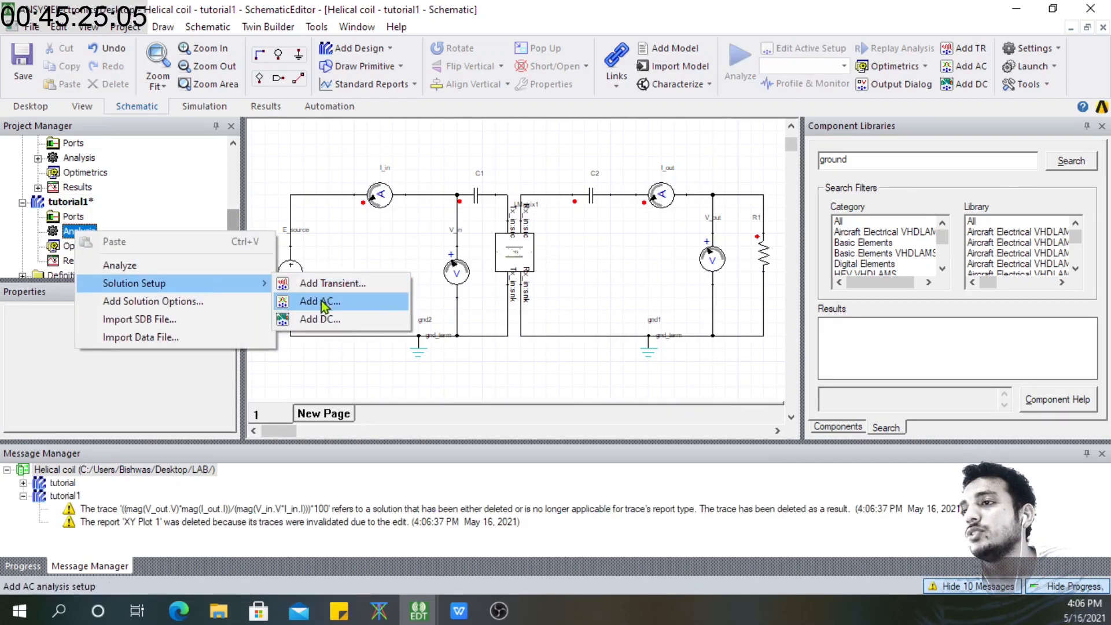
pyautogui.click(318, 283)
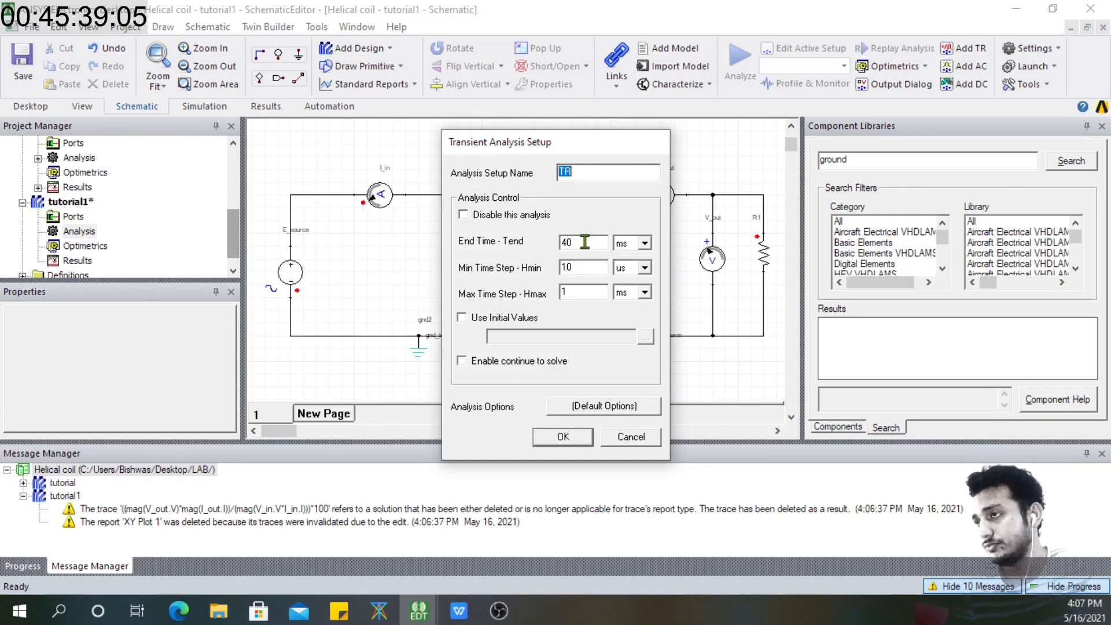
pyautogui.click(631, 244)
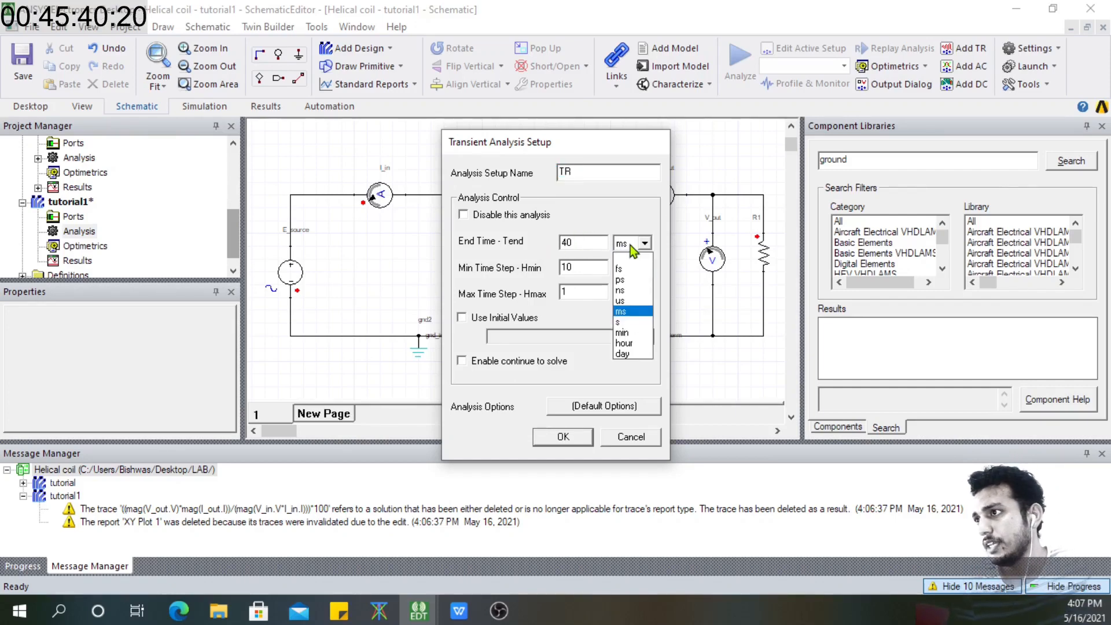
pyautogui.click(626, 293)
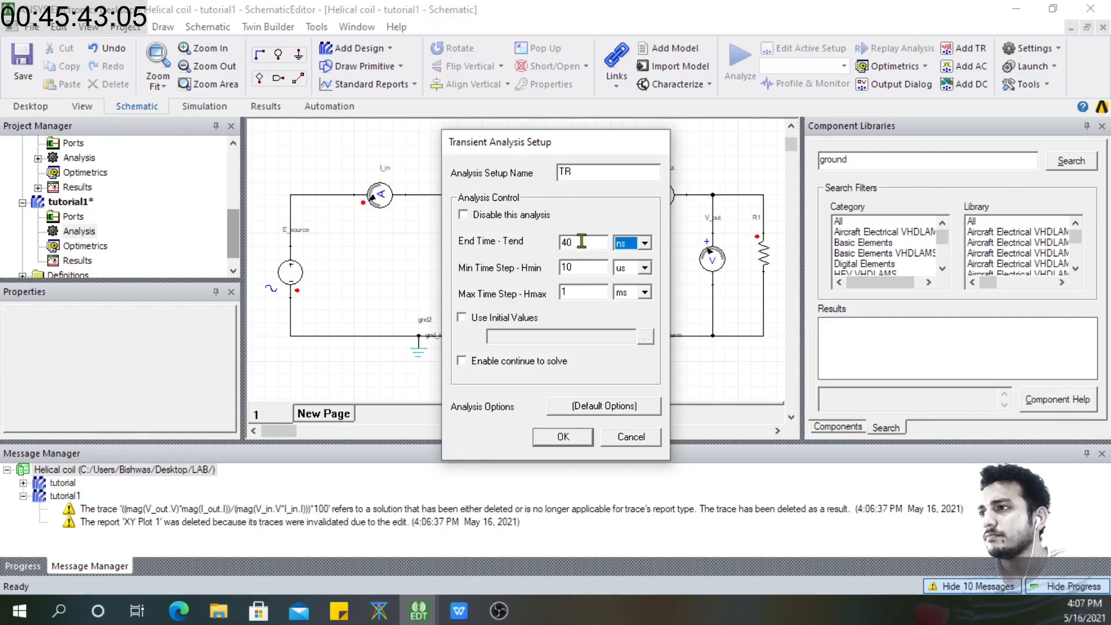
pyautogui.click(623, 244)
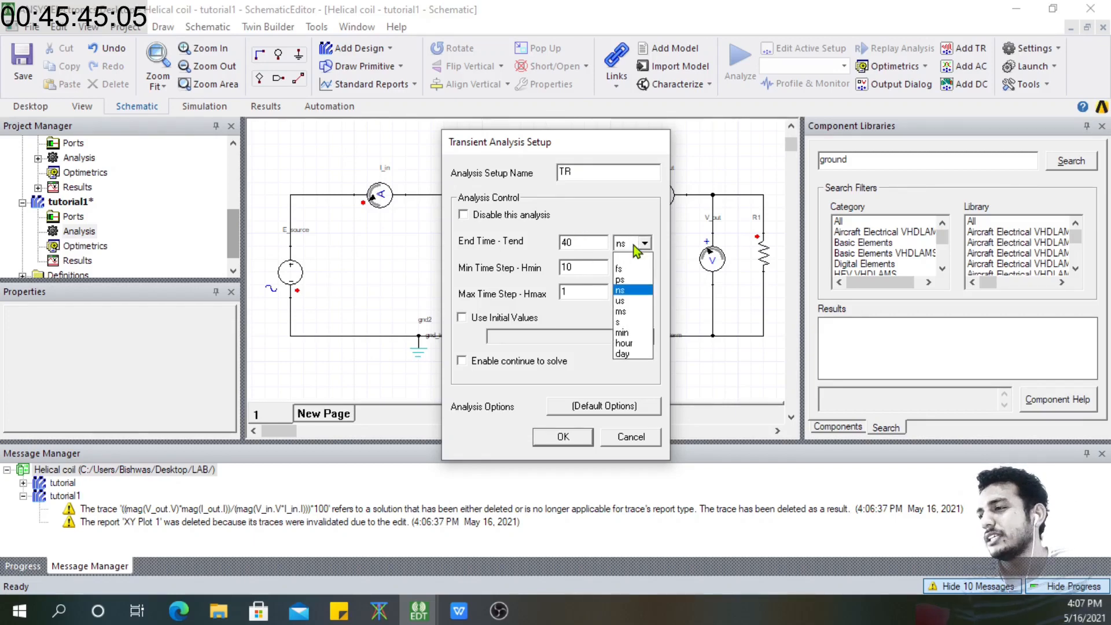
pyautogui.click(633, 244)
pyautogui.doubleClick(583, 243)
pyautogui.write('10')
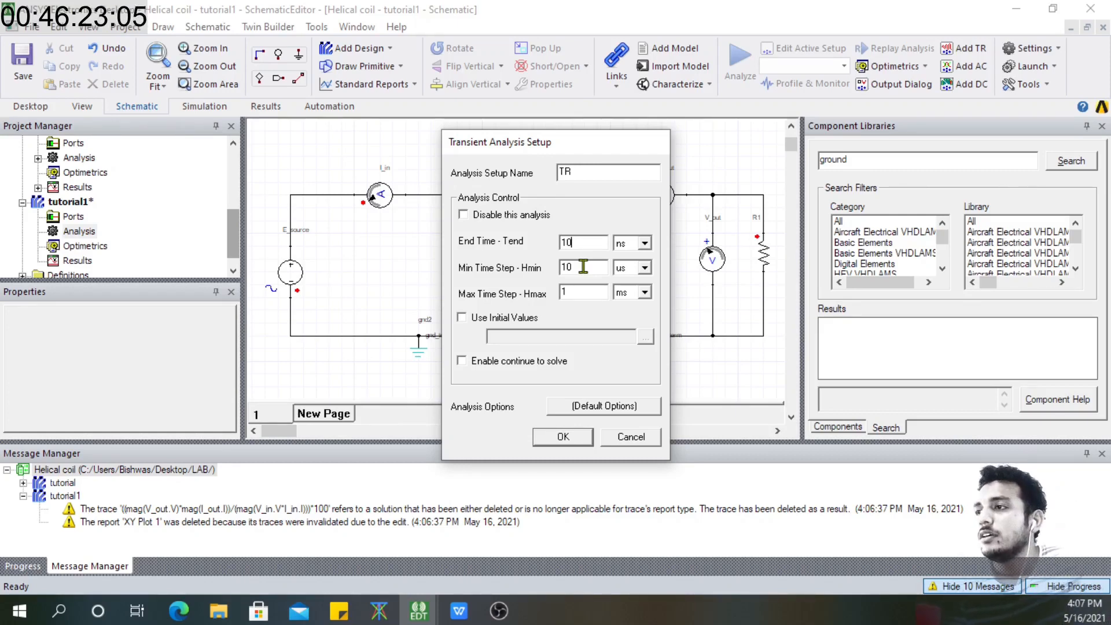
# Set the transient setup's minimum time step to 1 ps and maximum time step to 100 ps, and accept the setup
pyautogui.moveTo(583, 266); pyautogui.dragTo(560, 267)
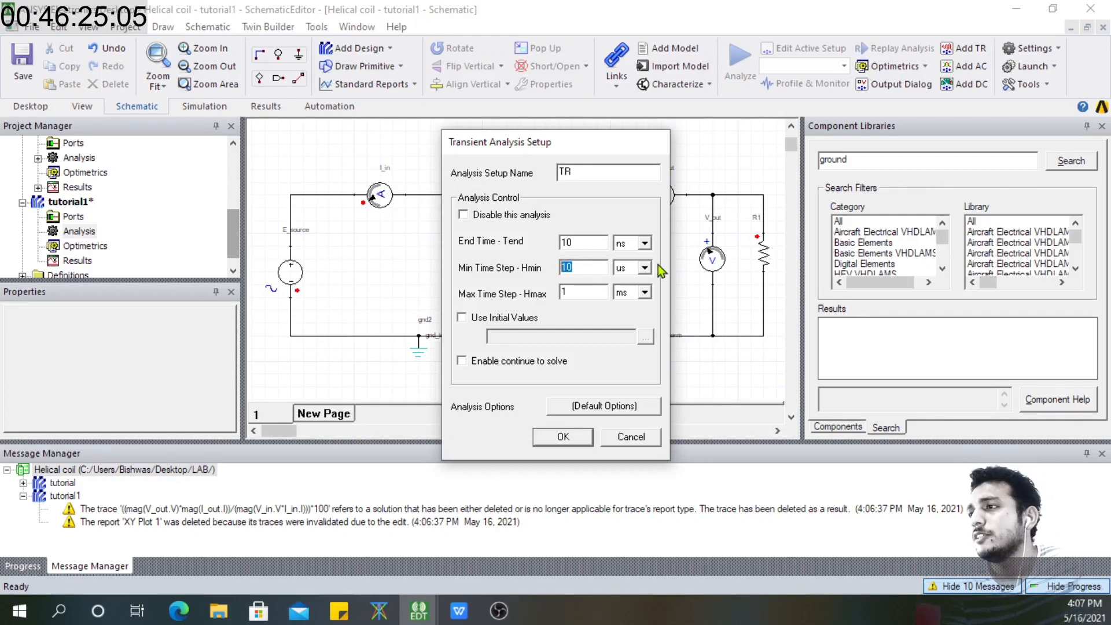
pyautogui.click(645, 267)
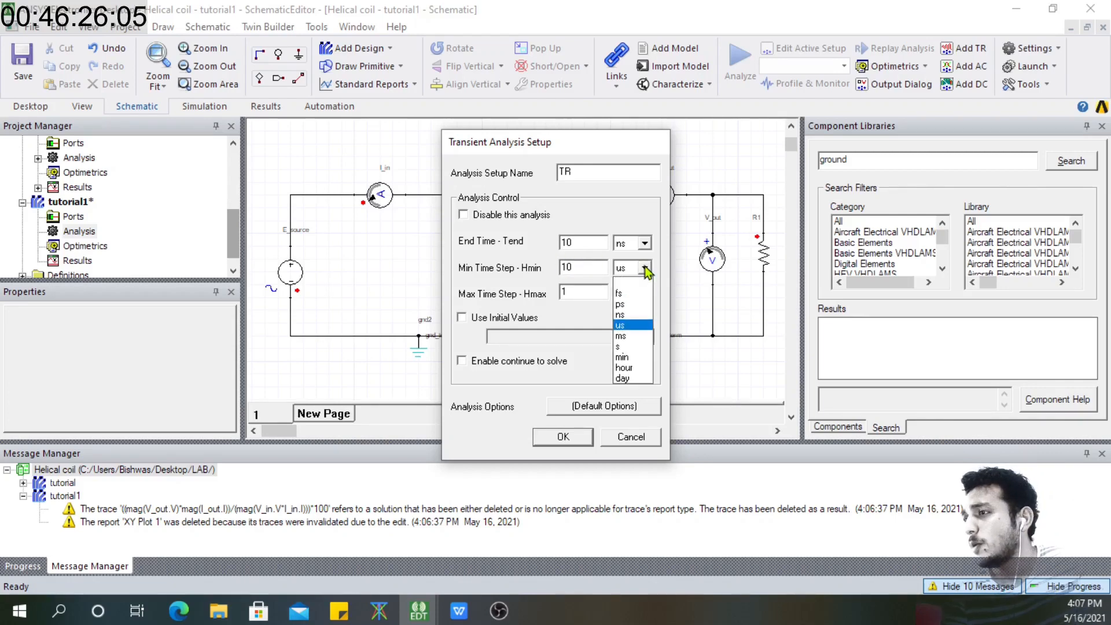
pyautogui.click(627, 304)
pyautogui.click(579, 268)
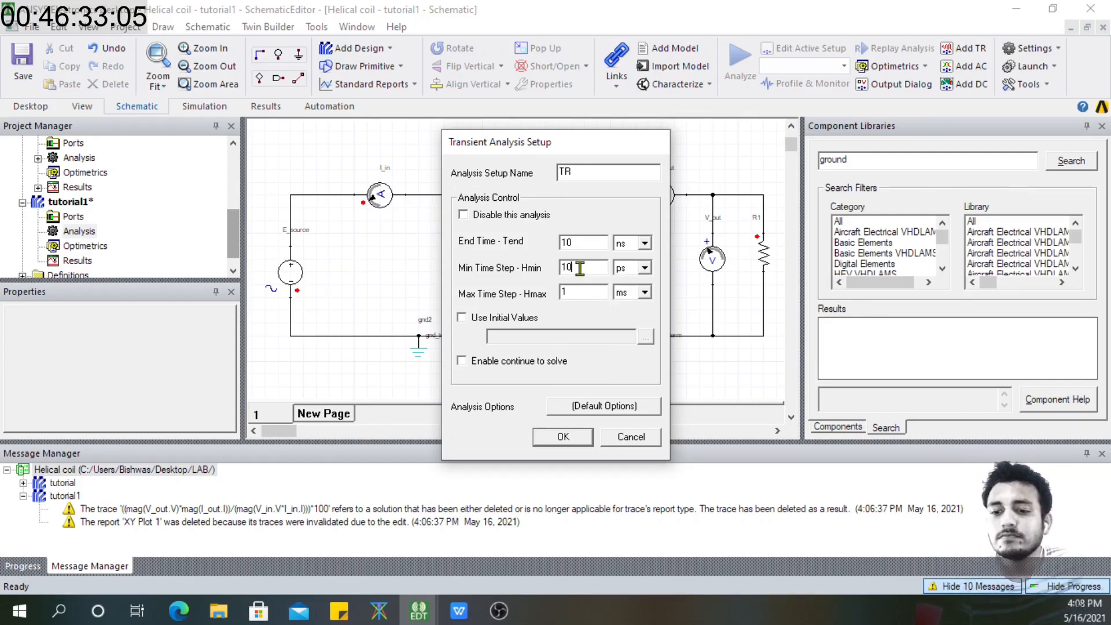
pyautogui.press('BackSpace')
pyautogui.click(584, 292)
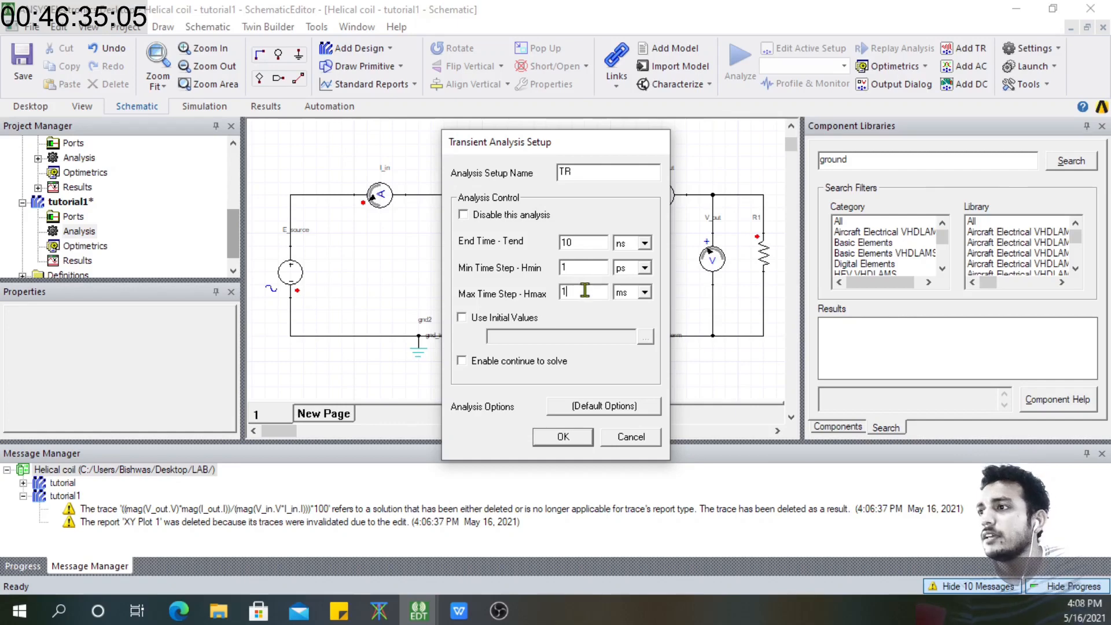
pyautogui.write('00')
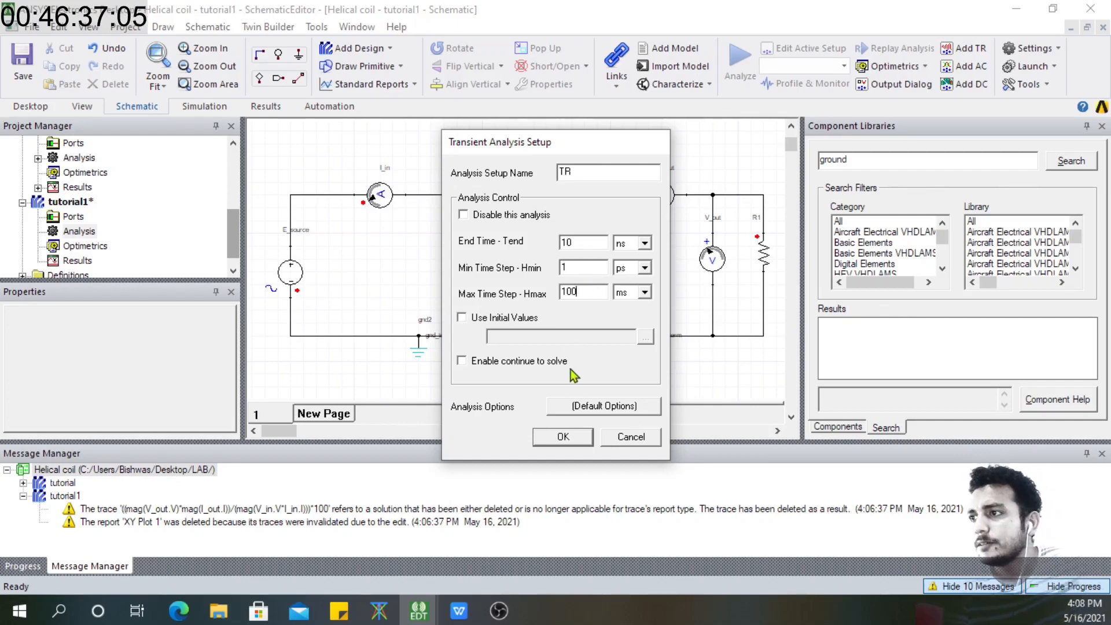
pyautogui.click(644, 292)
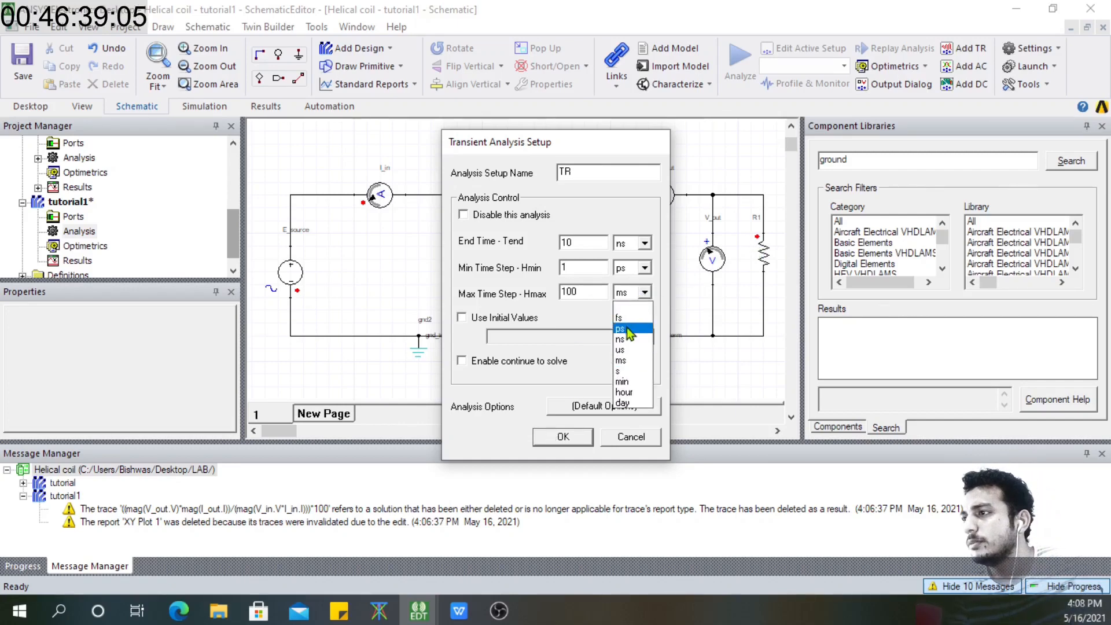
pyautogui.click(631, 333)
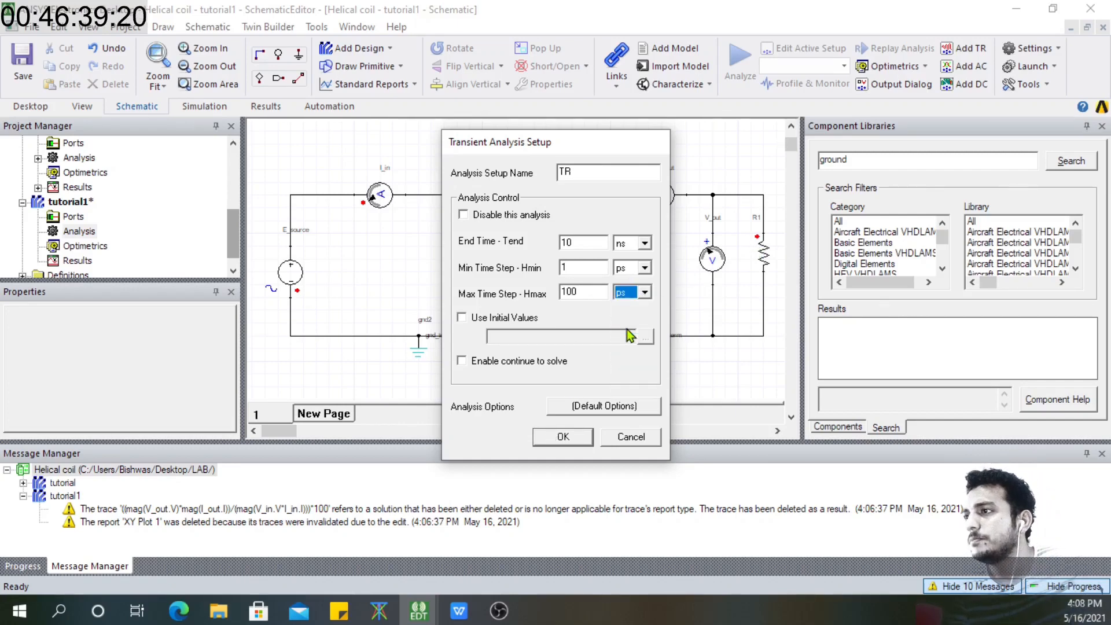
pyautogui.click(559, 436)
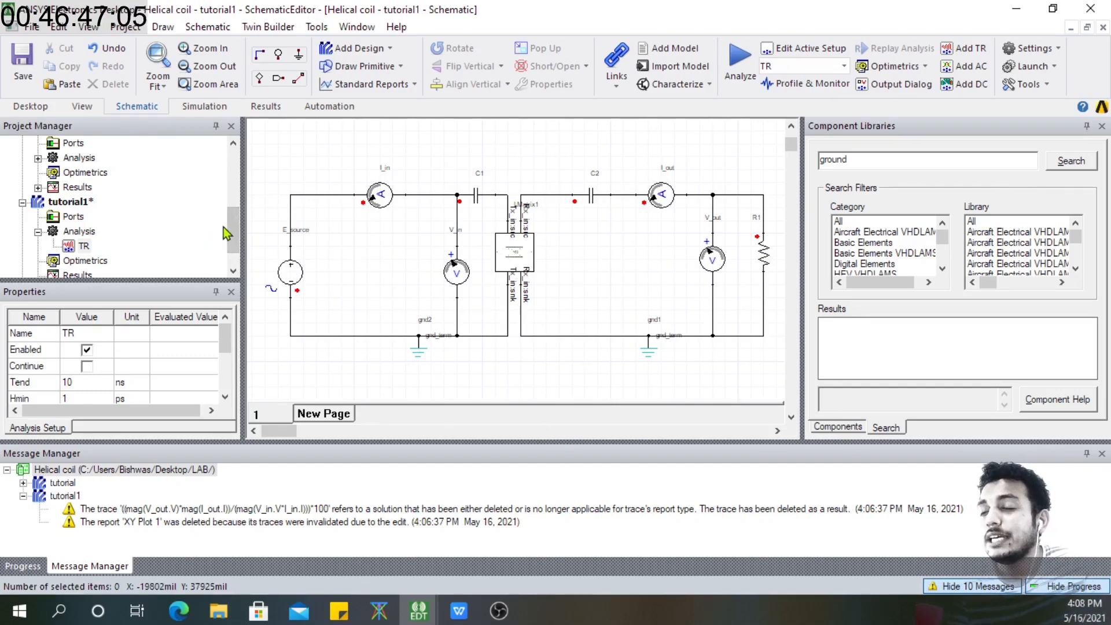
# Create a rectangular plot of I_out.I and V_out.V over time from the TR solution in tutorial1
pyautogui.moveTo(231, 226); pyautogui.dragTo(234, 243)
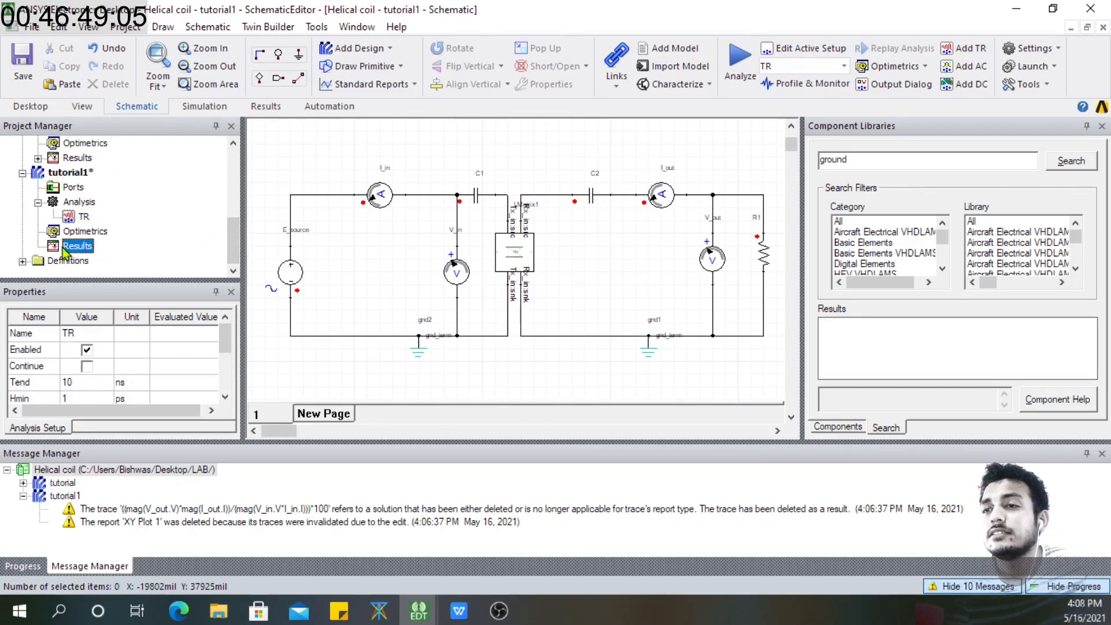
pyautogui.rightClick(65, 248)
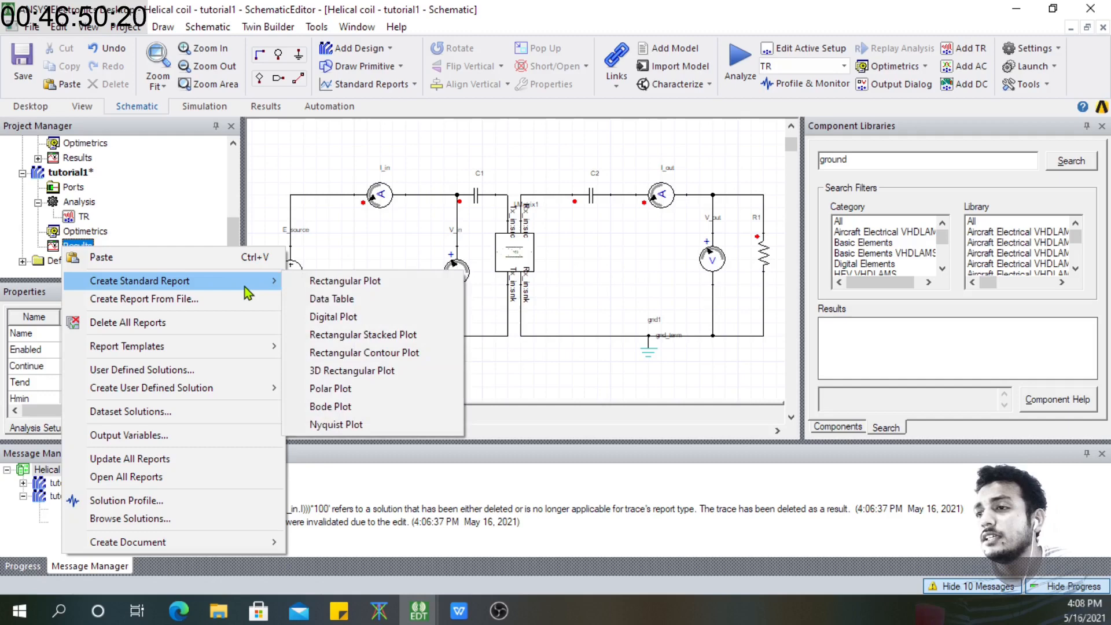
pyautogui.click(326, 282)
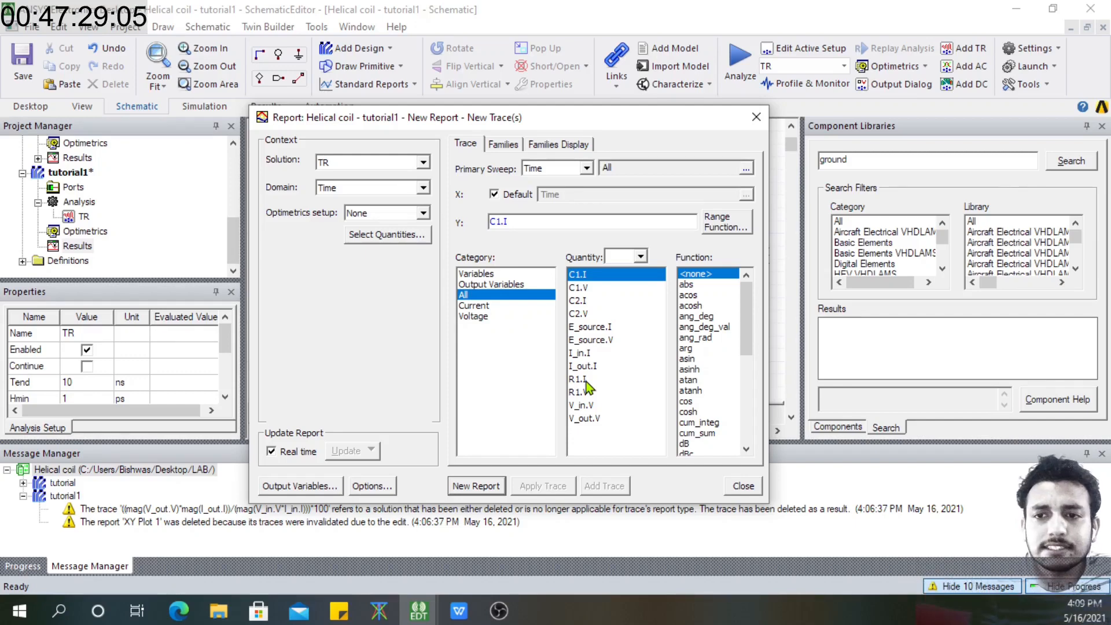
pyautogui.click(587, 419)
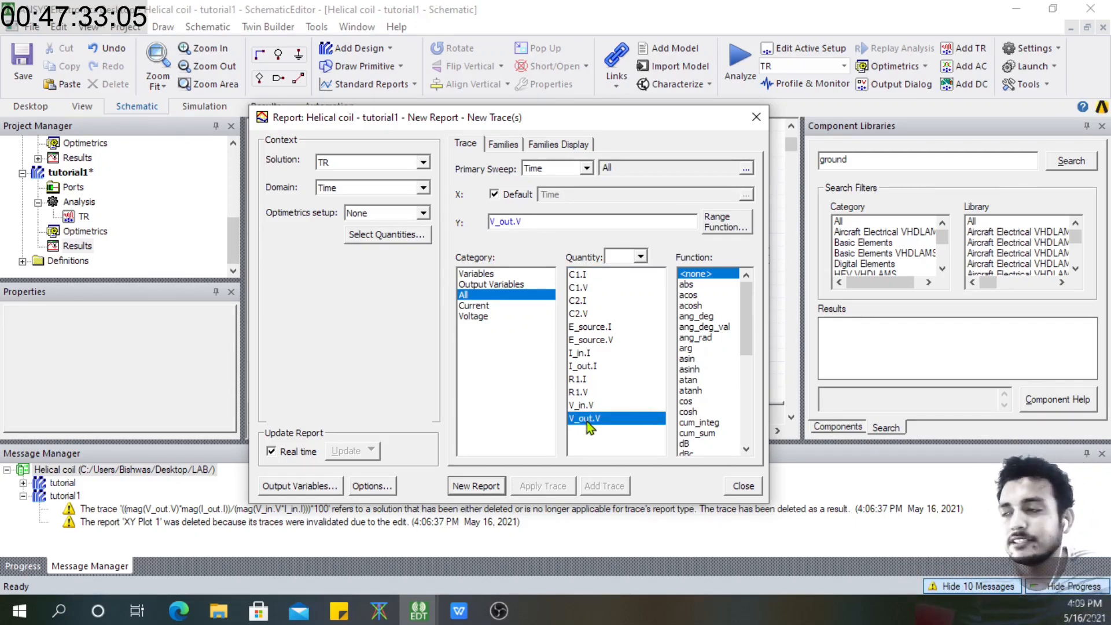
pyautogui.keyDown('ctrl'); pyautogui.click(595, 367); pyautogui.keyUp('ctrl')
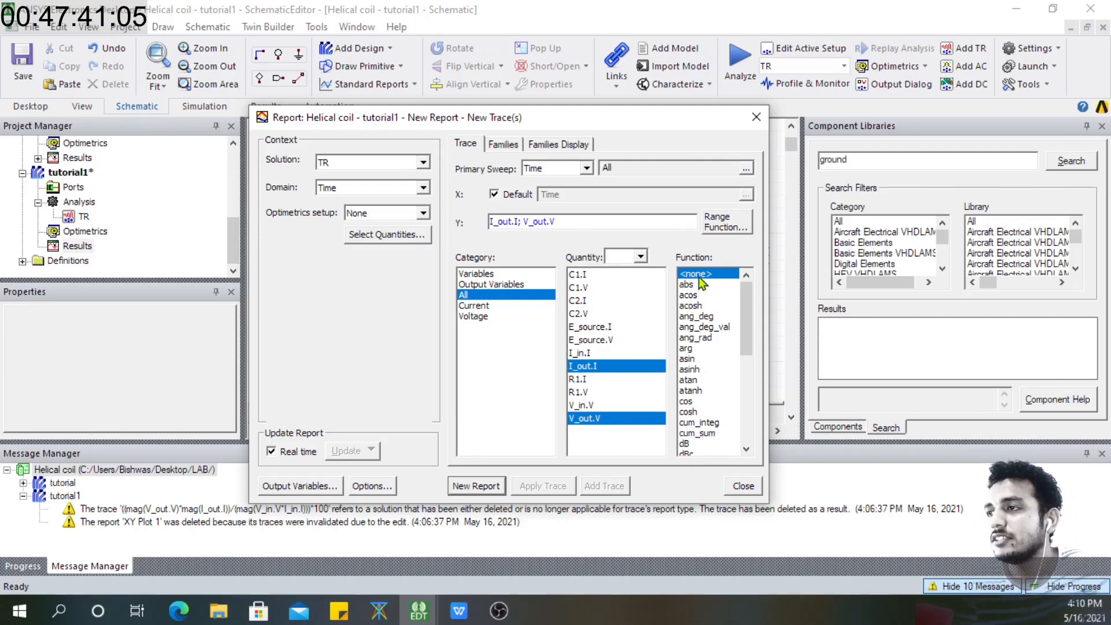
pyautogui.click(476, 488)
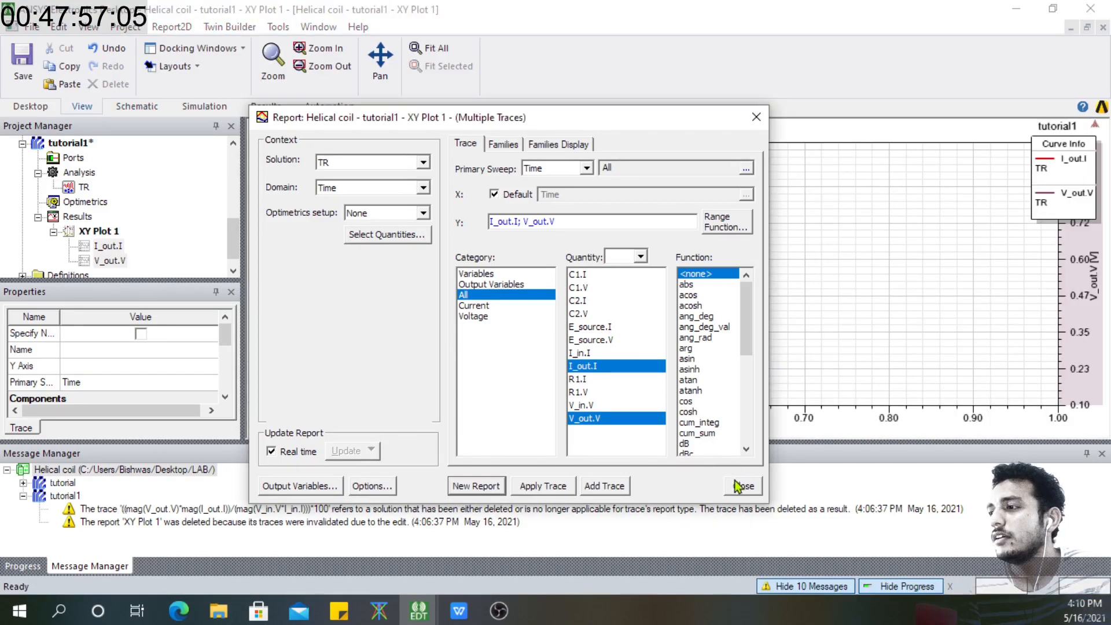
pyautogui.click(740, 488)
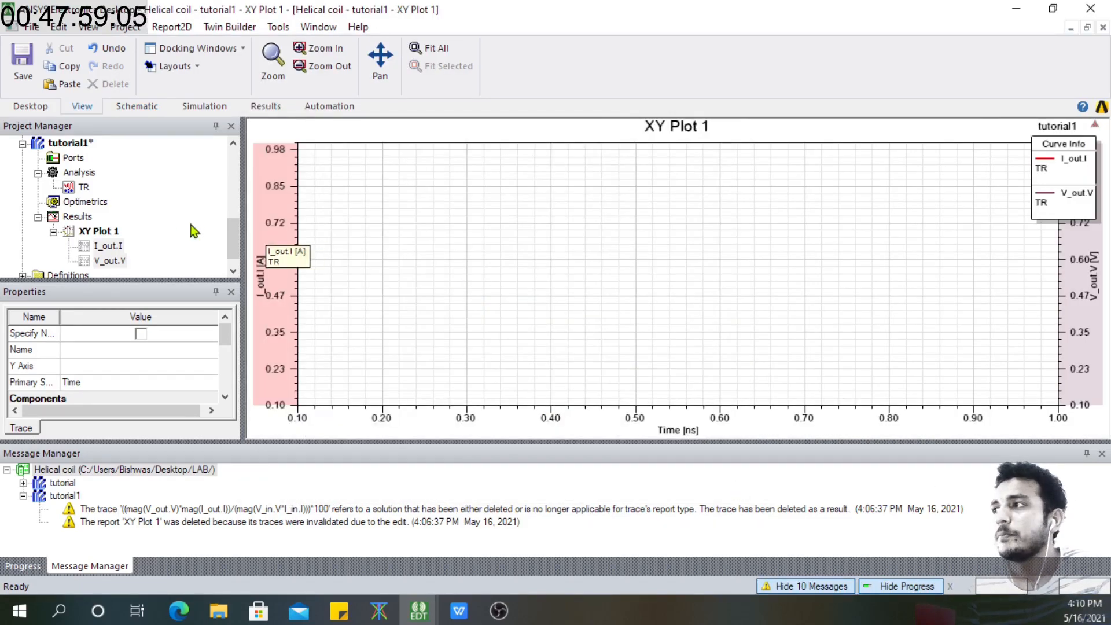
# Check the I_out.I and V_out.V axes of the new plot and run the transient analysis
pyautogui.click(272, 210)
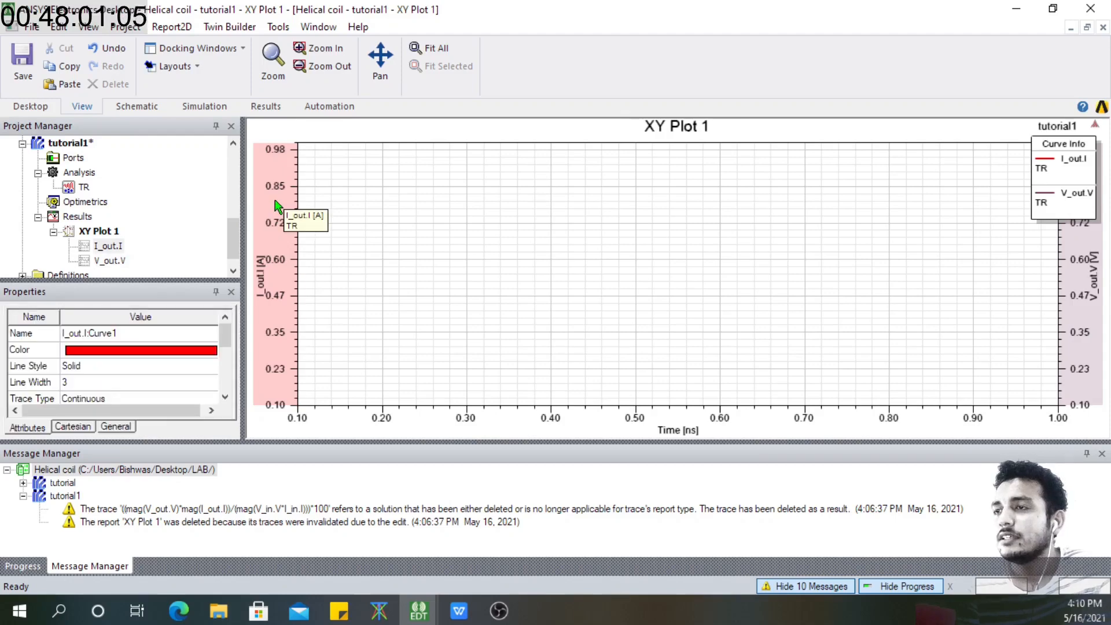
pyautogui.click(1078, 284)
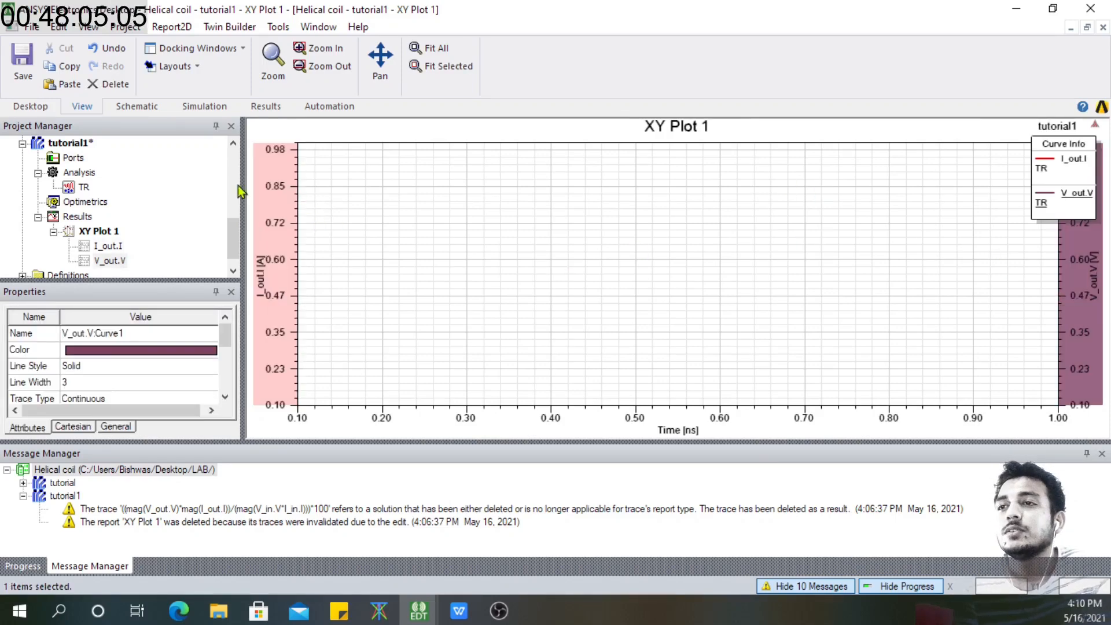
pyautogui.click(202, 107)
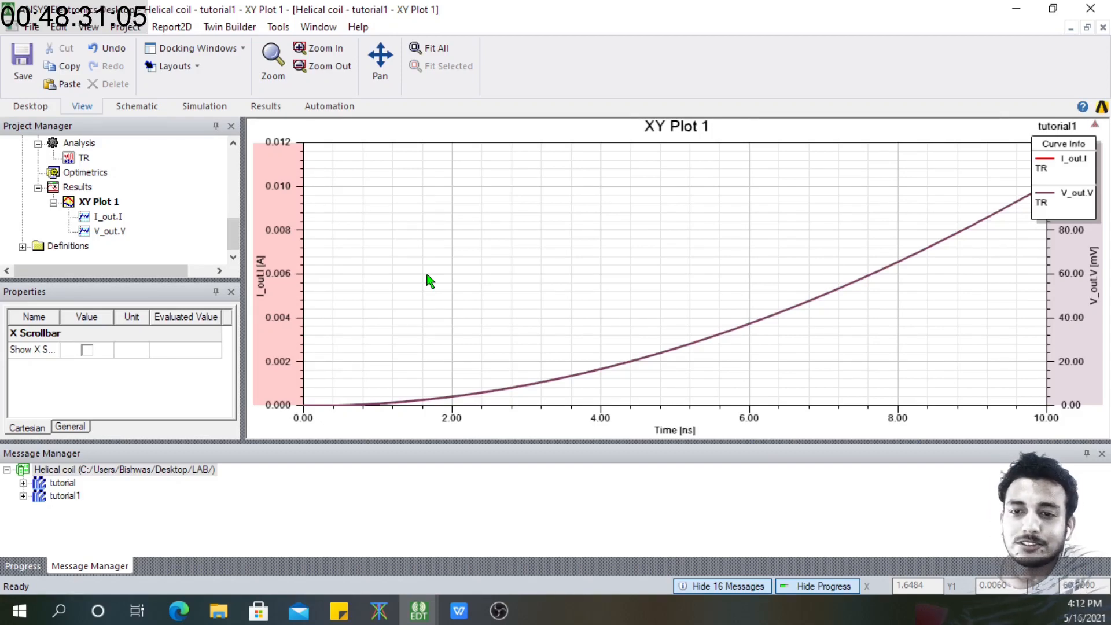
# Set the TR setup's end time to 1 us and rerun the analysis to update XY Plot 1
pyautogui.click(70, 159)
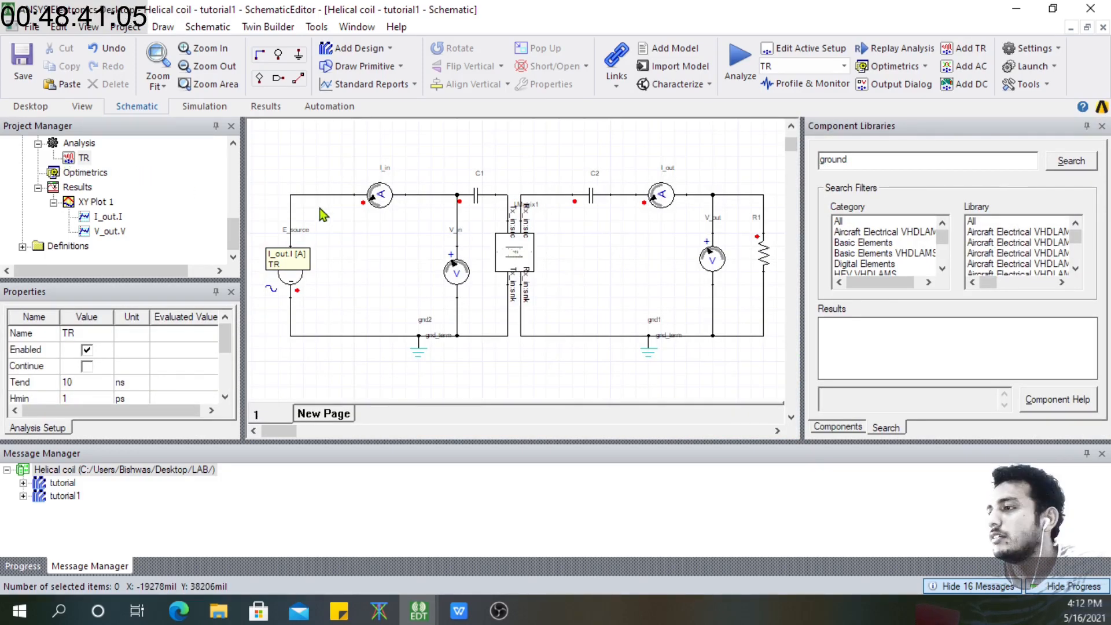
pyautogui.doubleClick(76, 160)
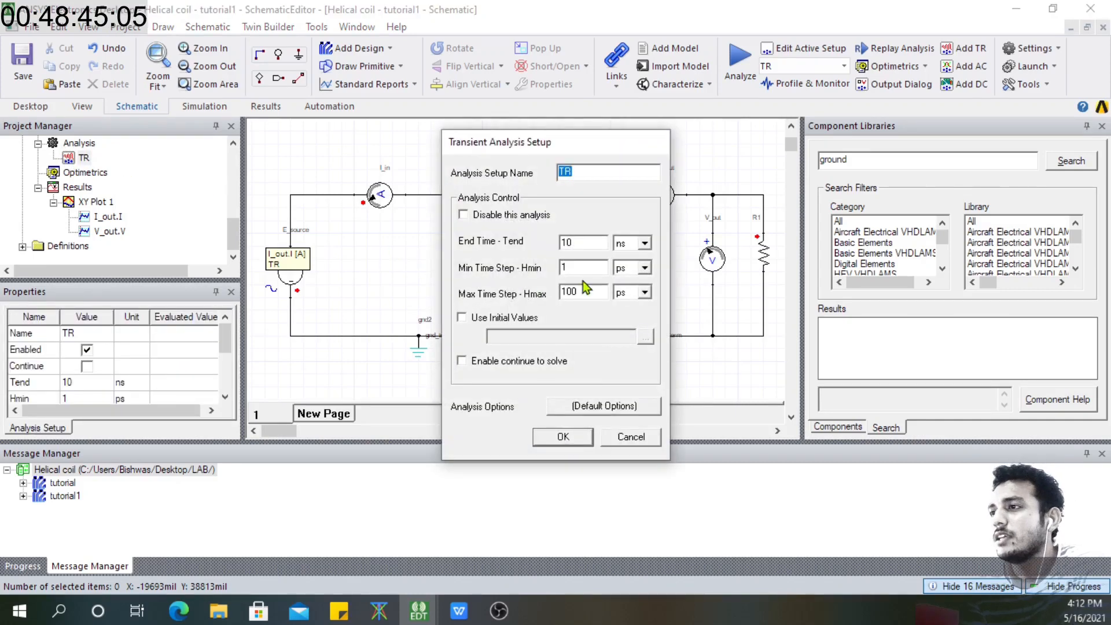
pyautogui.click(574, 241)
pyautogui.press('BackSpace')
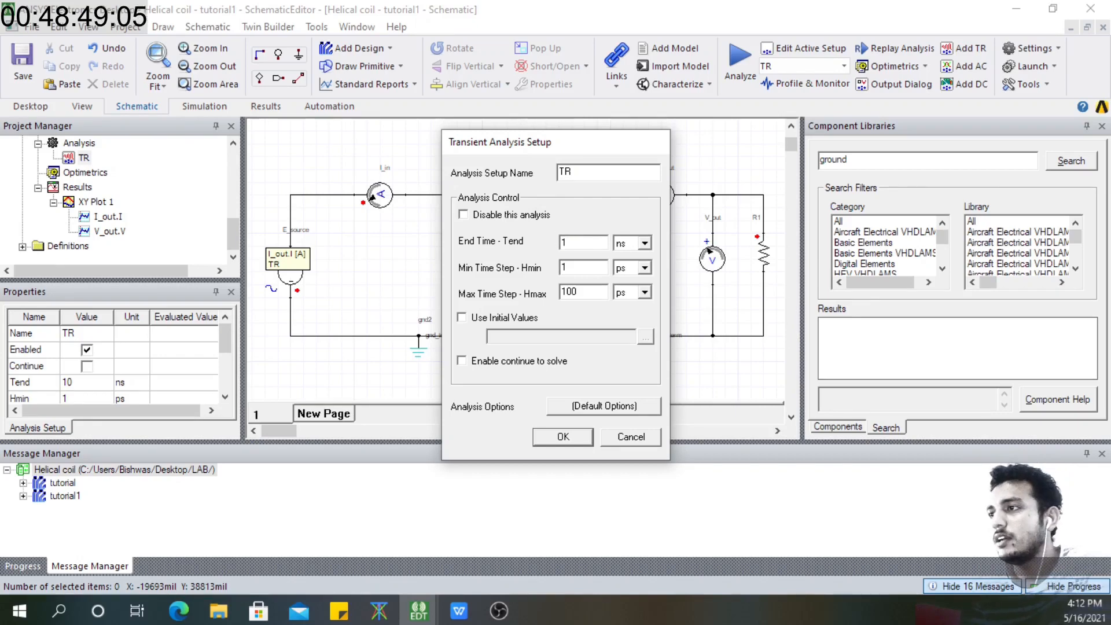
pyautogui.click(645, 243)
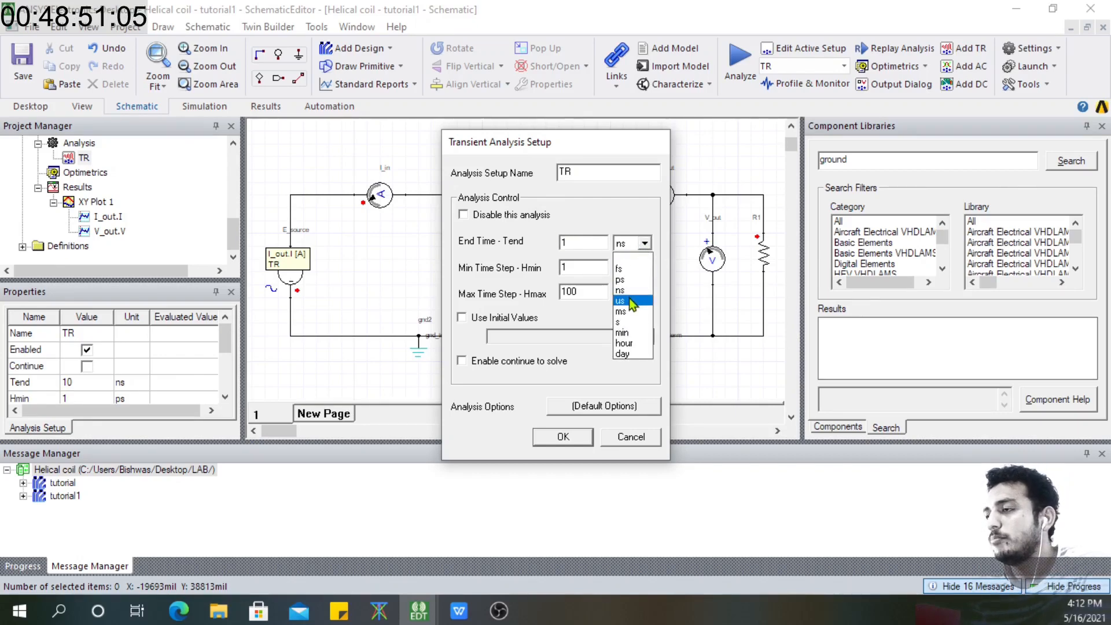
pyautogui.click(630, 298)
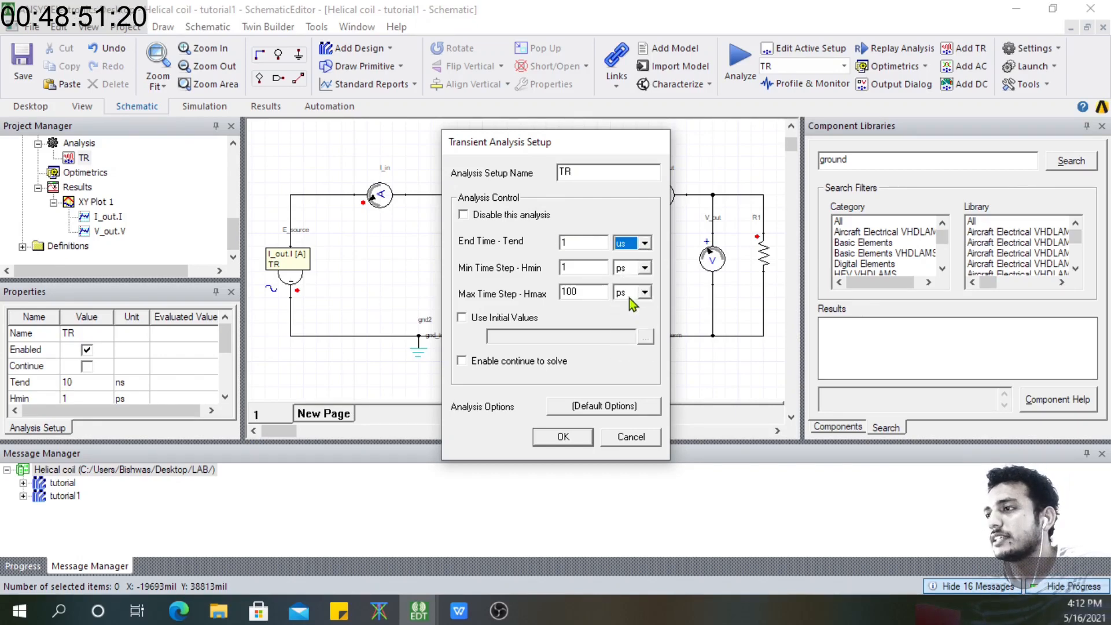
pyautogui.click(551, 436)
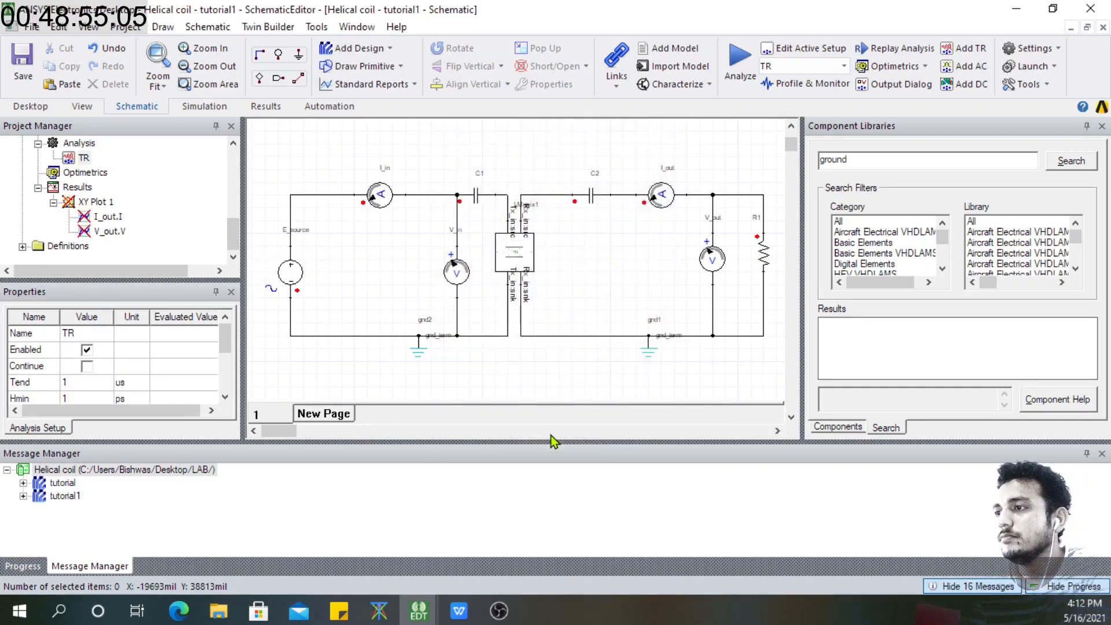
pyautogui.click(70, 204)
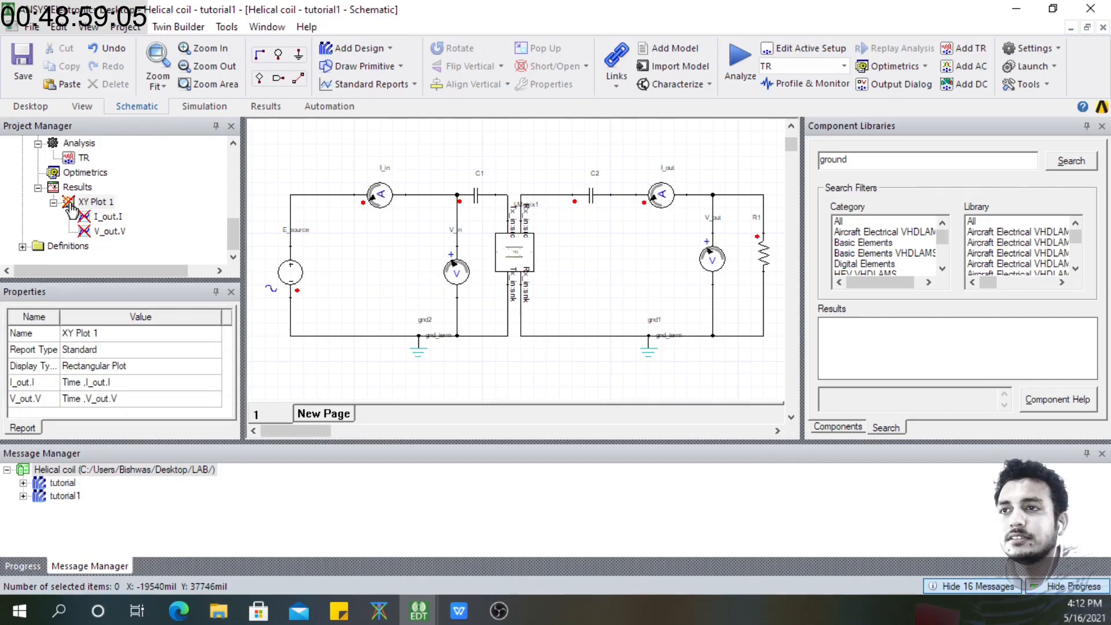
pyautogui.click(219, 109)
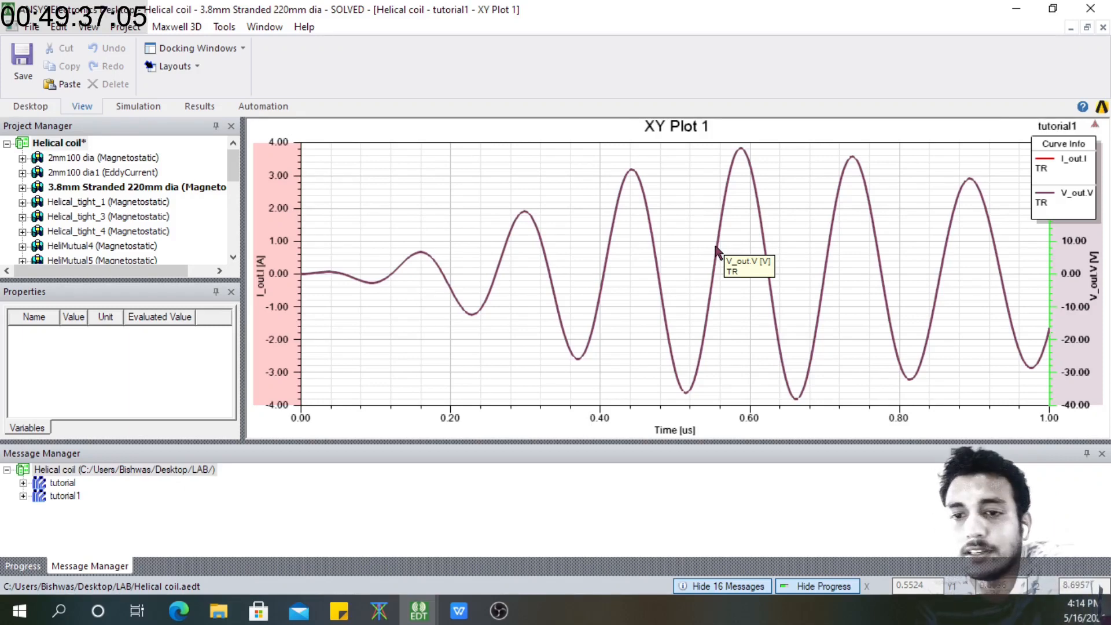
# Inspect the I_out.I and V_out.V curves of XY Plot 1 over the full simulated time
pyautogui.click(284, 241)
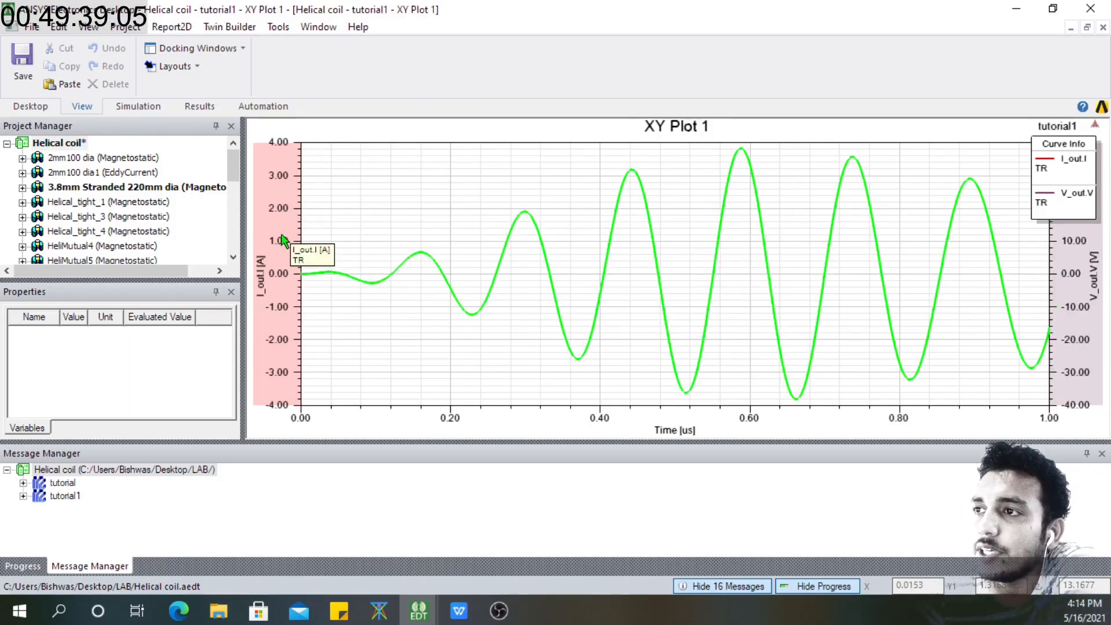
pyautogui.rightClick(284, 240)
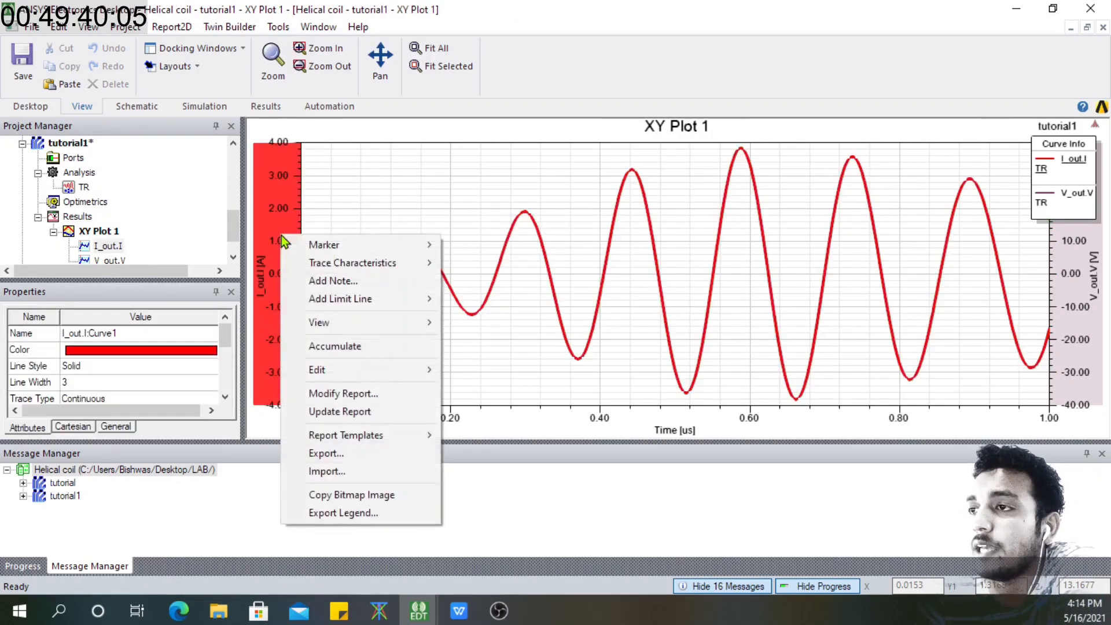
pyautogui.click(281, 200)
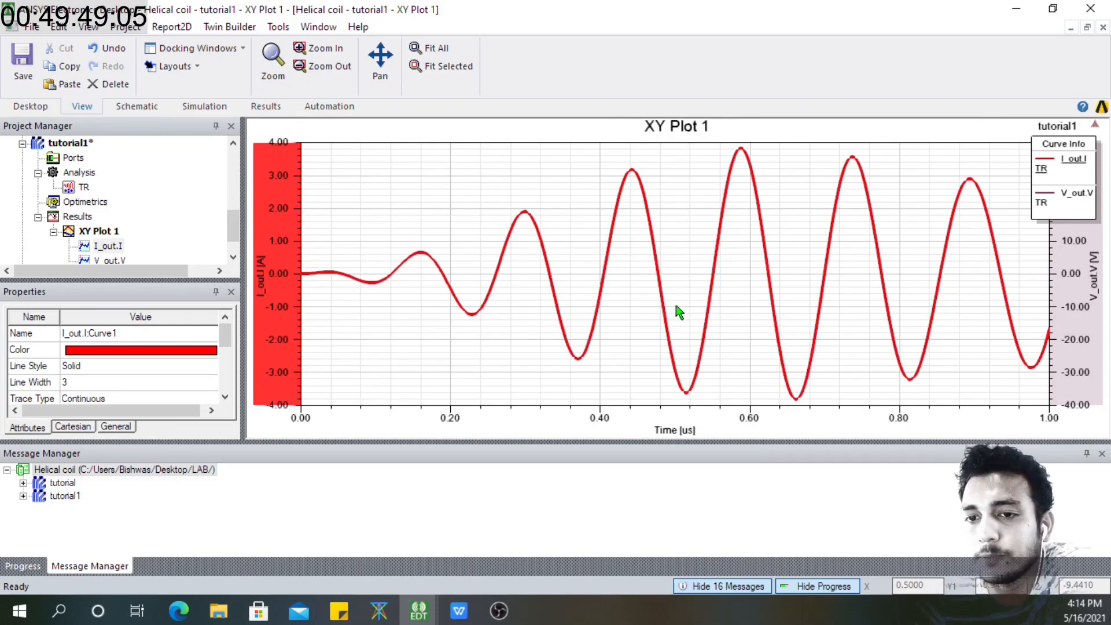
pyautogui.click(1074, 273)
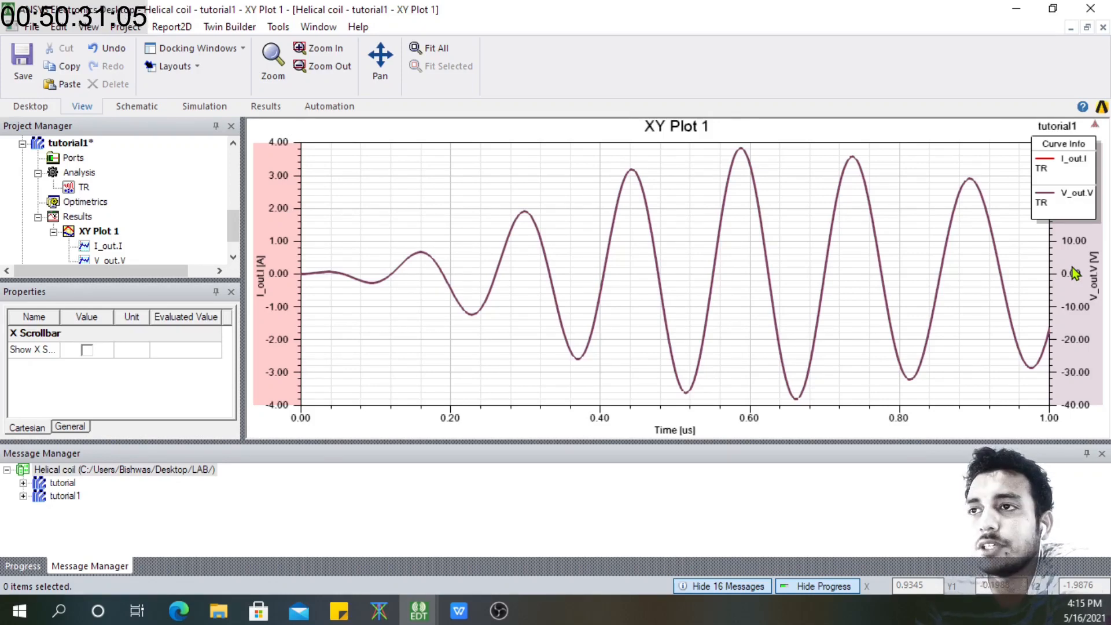
# Start a data table report from tutorial1's TR solution with V_out.V as the plotted quantity over time
pyautogui.rightClick(72, 217)
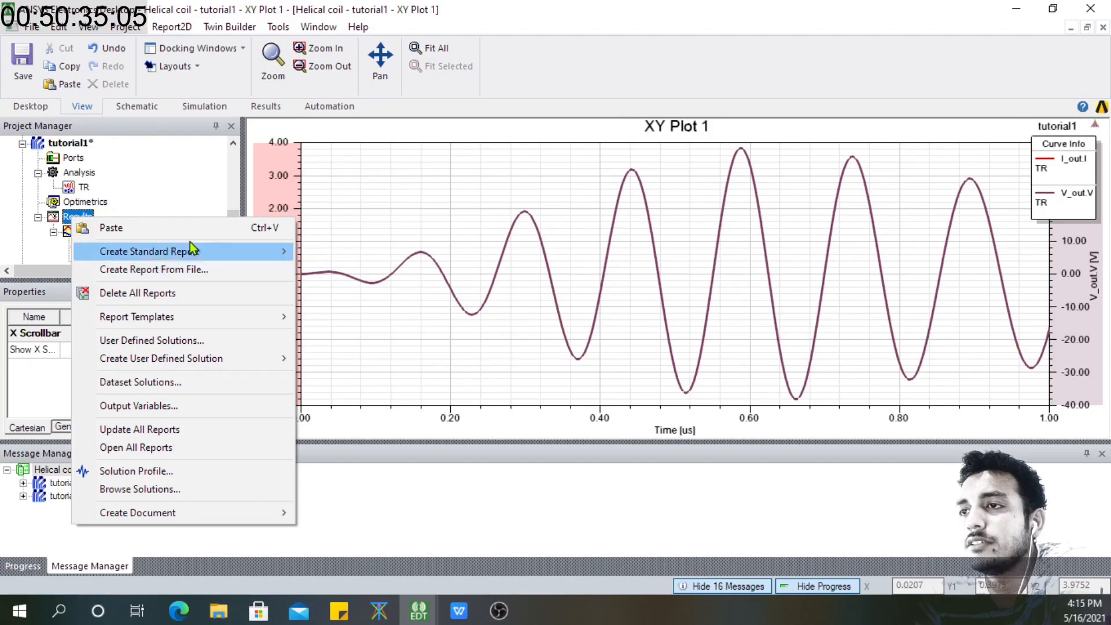
pyautogui.moveTo(237, 258)
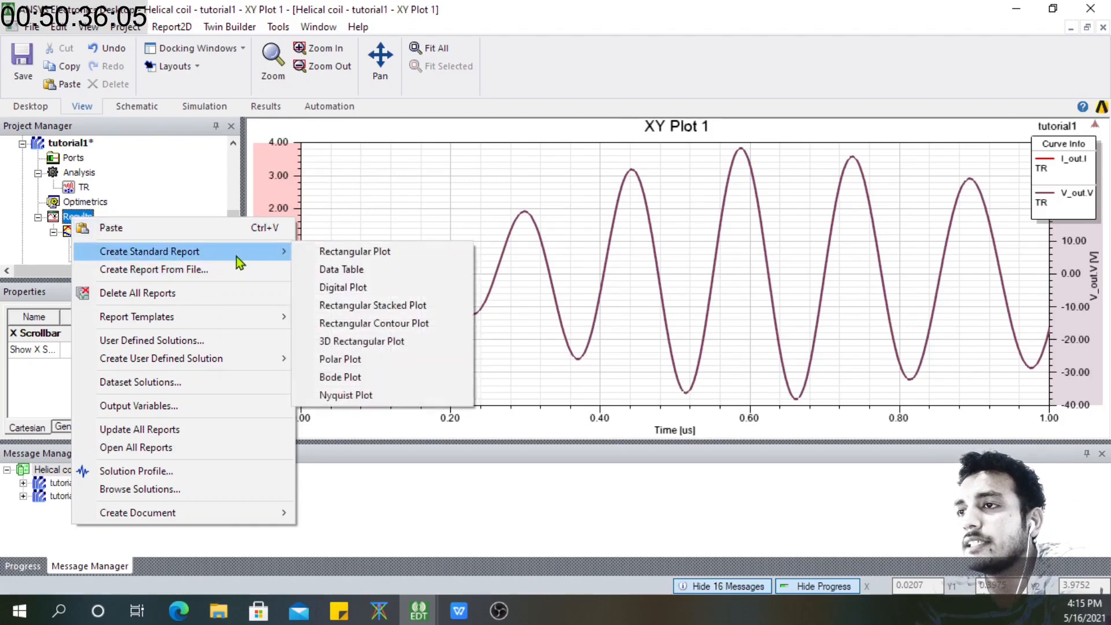
pyautogui.click(346, 272)
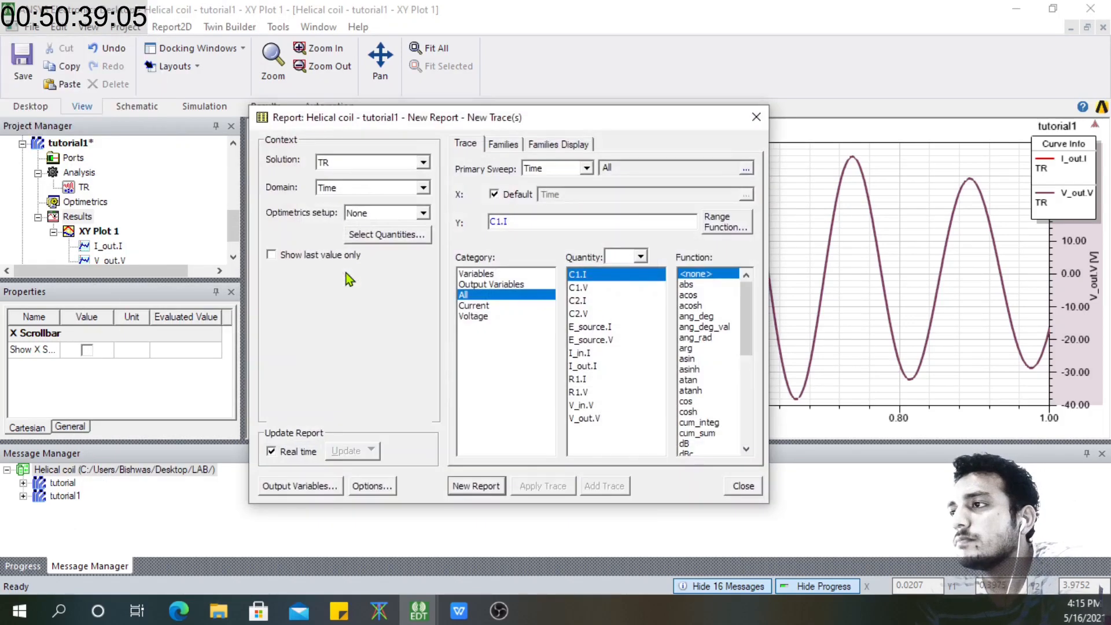
pyautogui.click(485, 318)
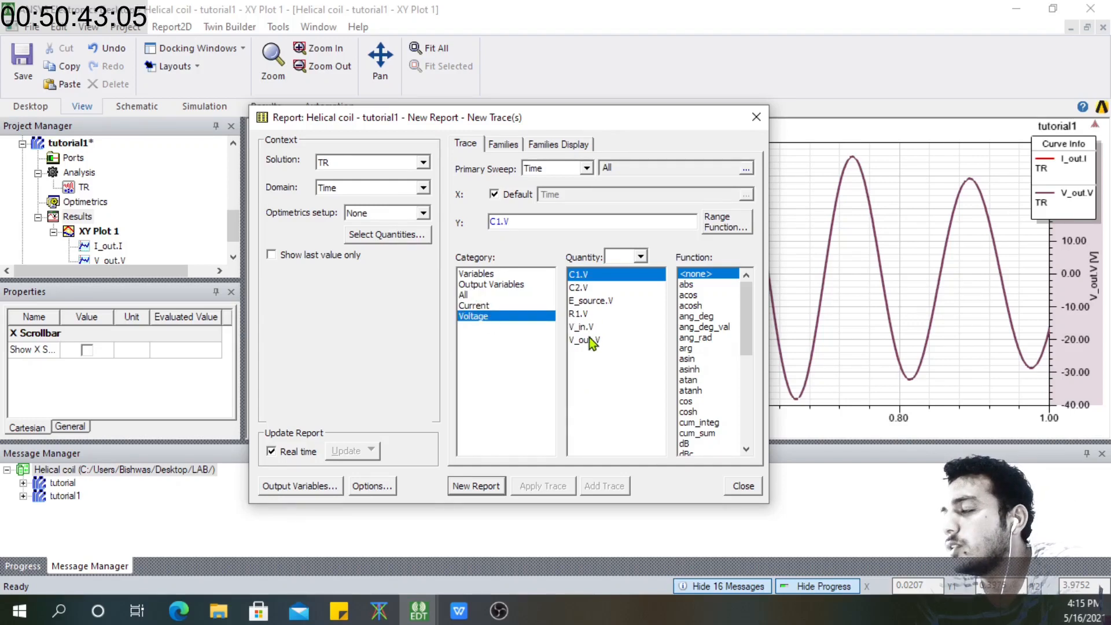
pyautogui.click(516, 295)
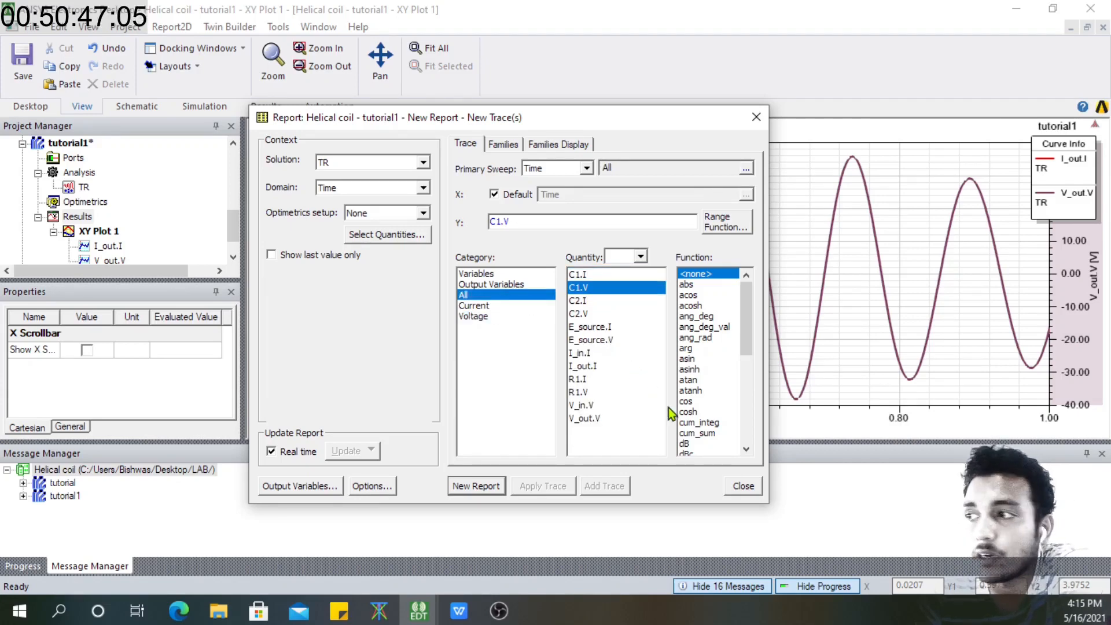
pyautogui.click(593, 419)
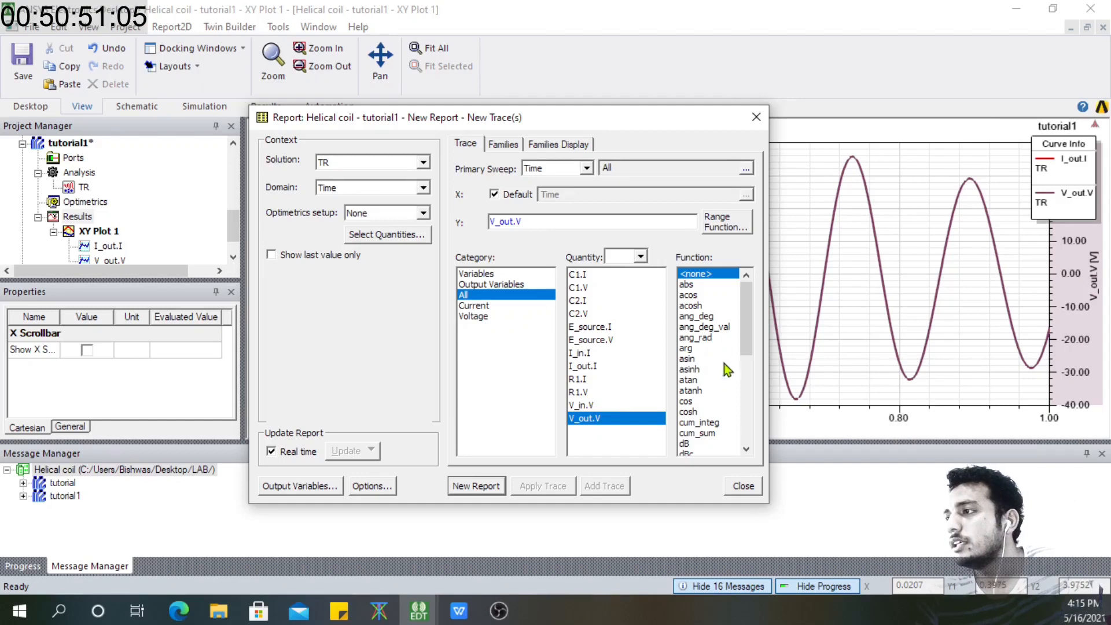
pyautogui.moveTo(742, 325); pyautogui.dragTo(747, 300)
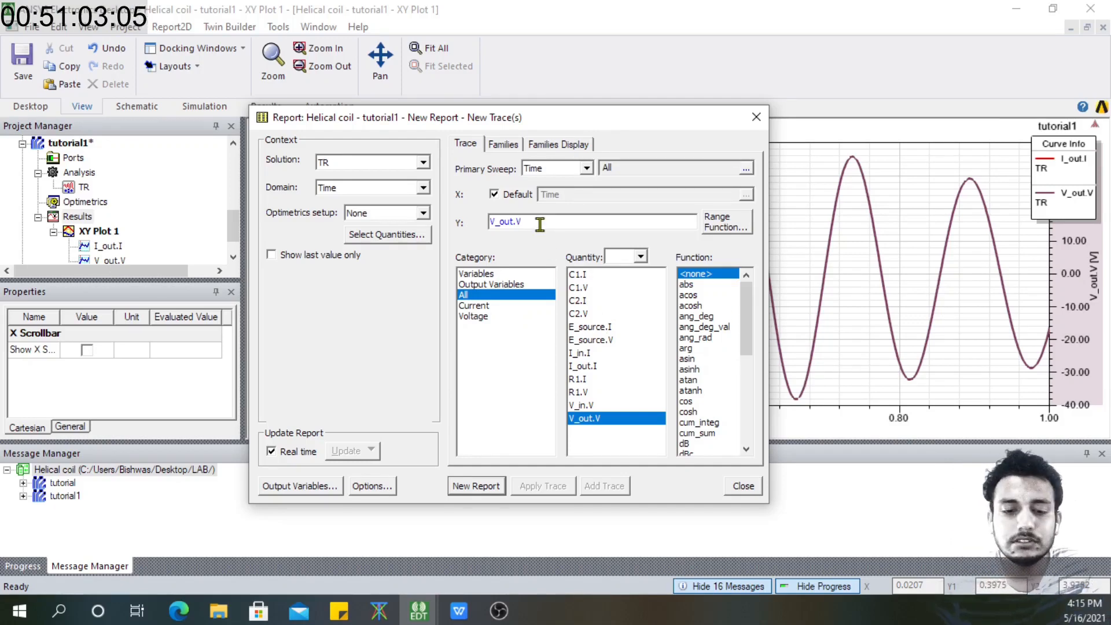
# Extend the Y expression to V_out.V*I_out.I, create the data table and close the report setup
pyautogui.write('*I_out')
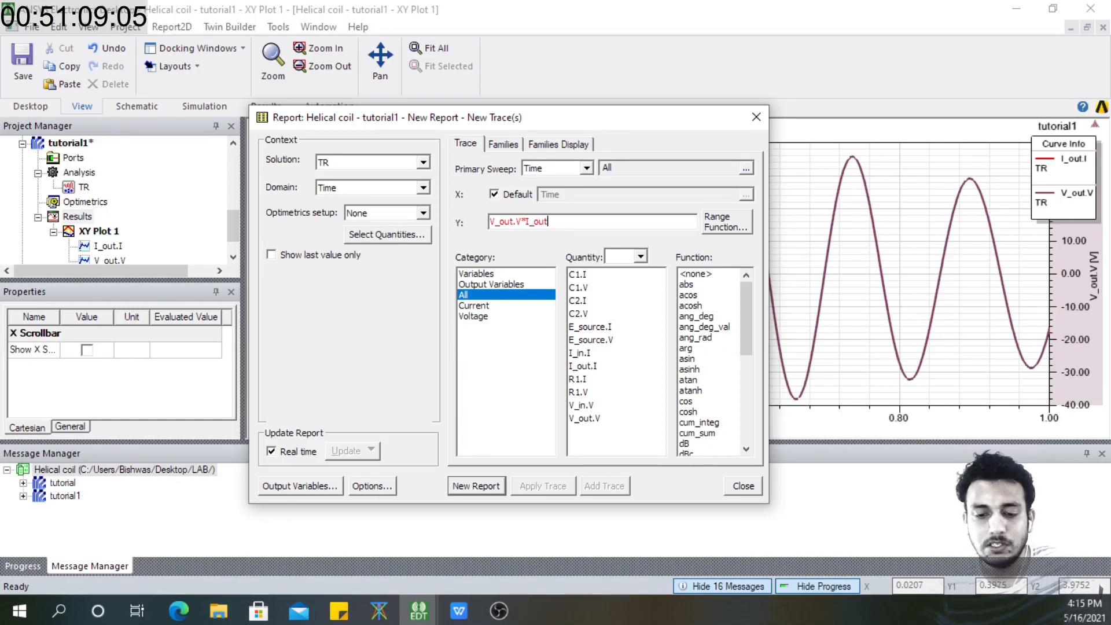
pyautogui.write('.I')
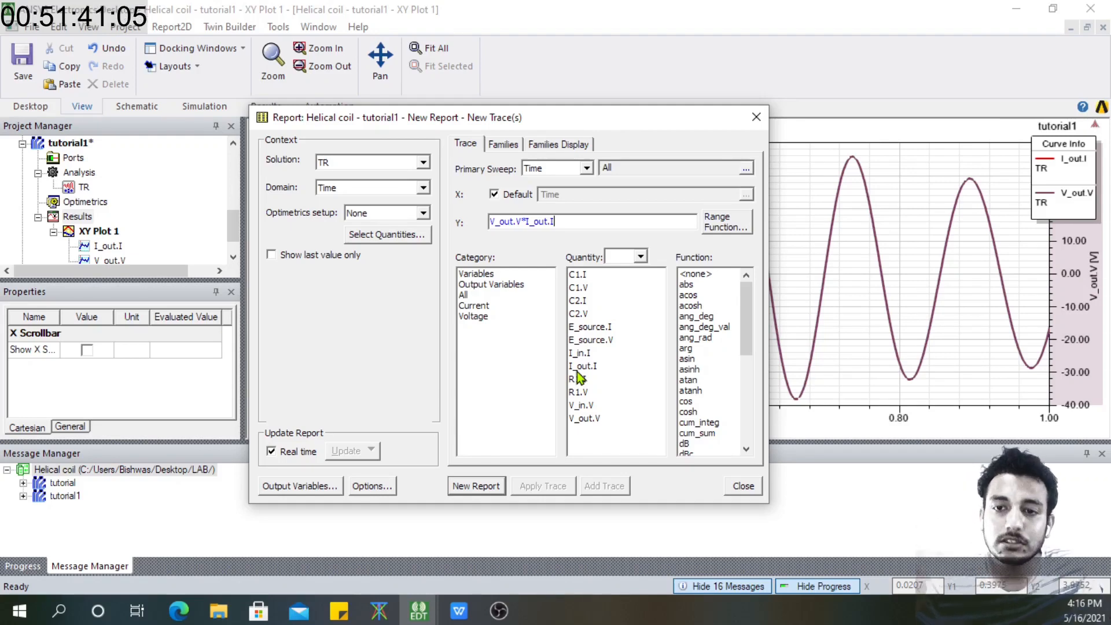
pyautogui.click(476, 486)
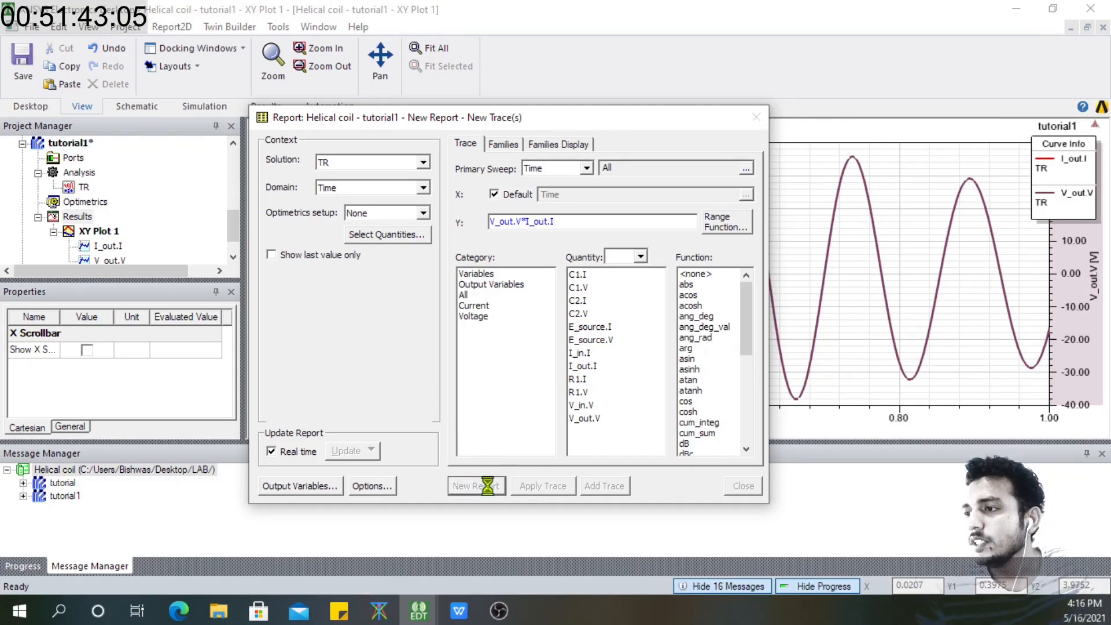
pyautogui.click(744, 486)
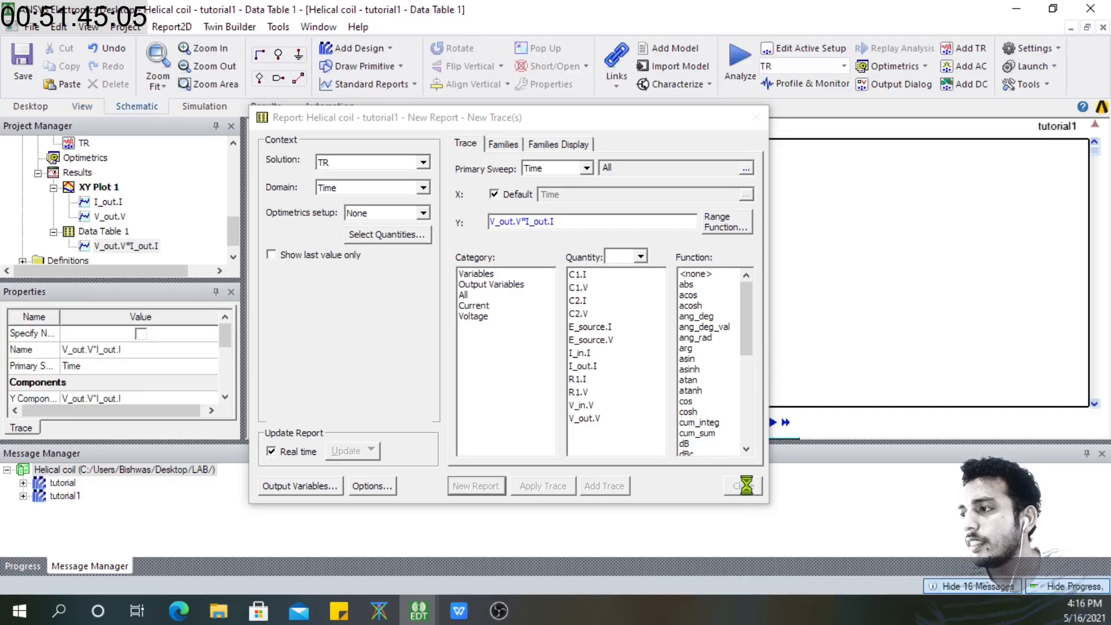
pyautogui.click(746, 487)
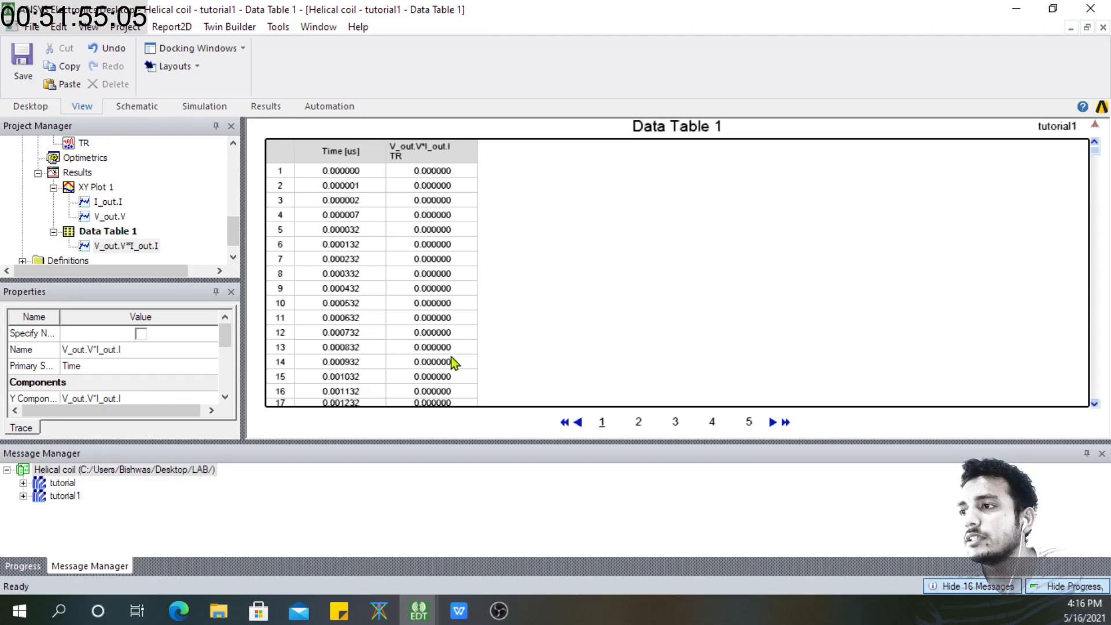
# Examine how the V_out.V*I_out.I values vary over time in Data Table 1
pyautogui.scroll(-16, 453, 359)
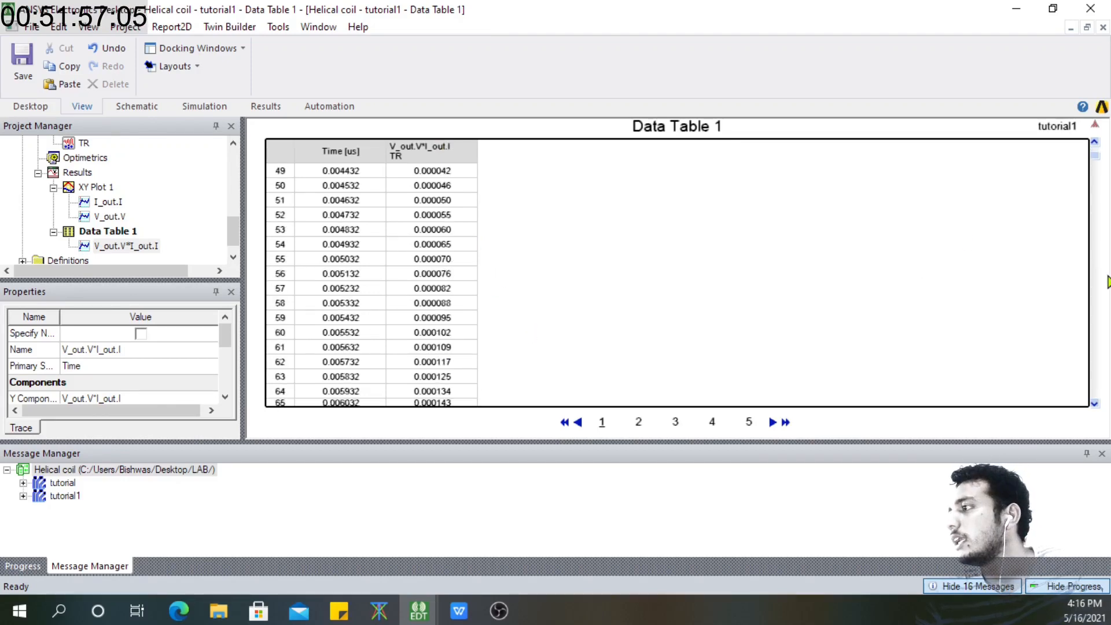
pyautogui.click(1095, 390)
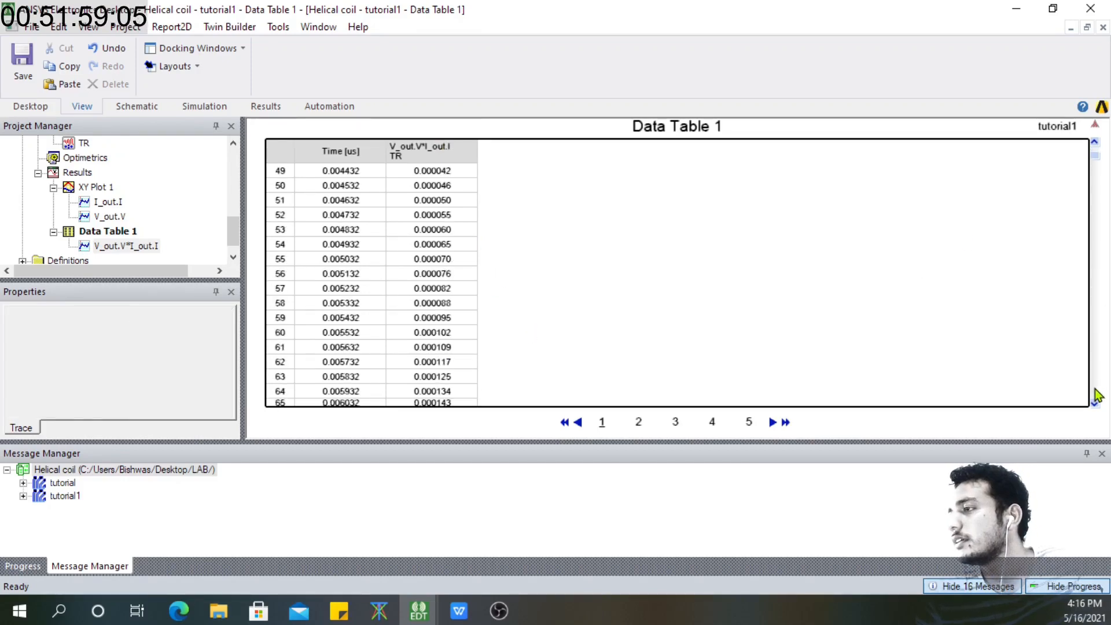
pyautogui.scroll(-16, 1097, 396)
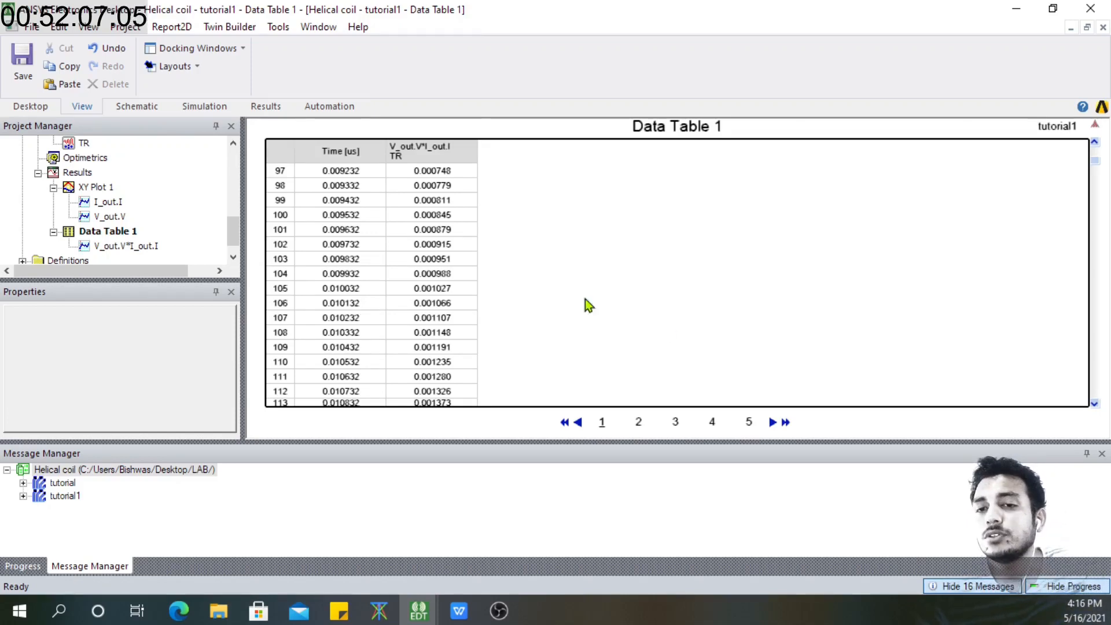
pyautogui.moveTo(1094, 164); pyautogui.dragTo(1098, 255)
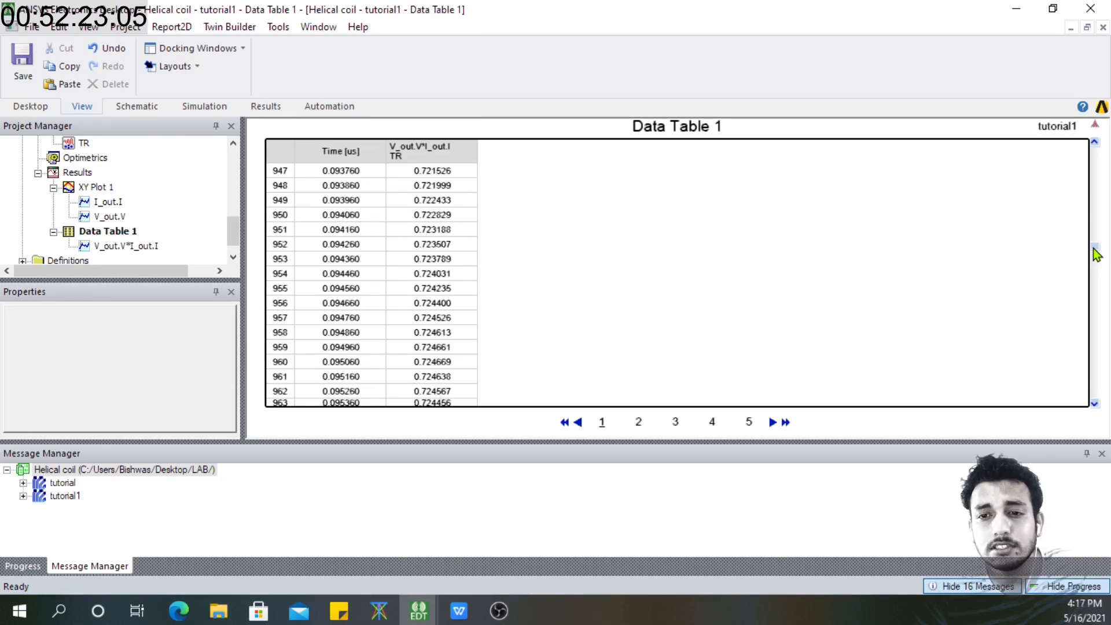
pyautogui.moveTo(1096, 255); pyautogui.dragTo(1086, 387)
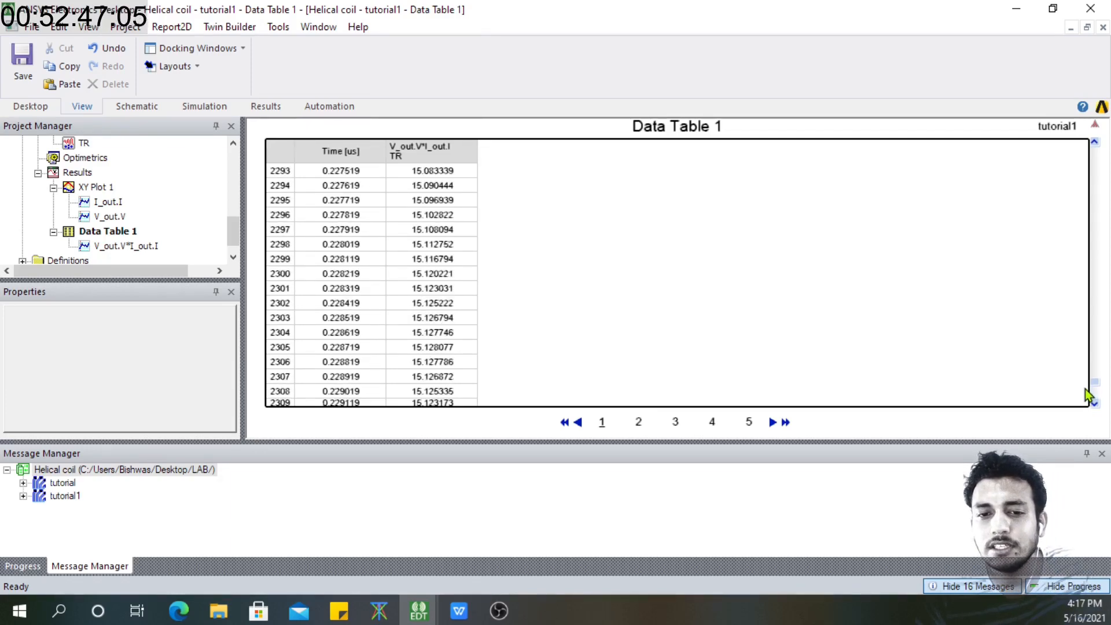
pyautogui.scroll(5, 1086, 394)
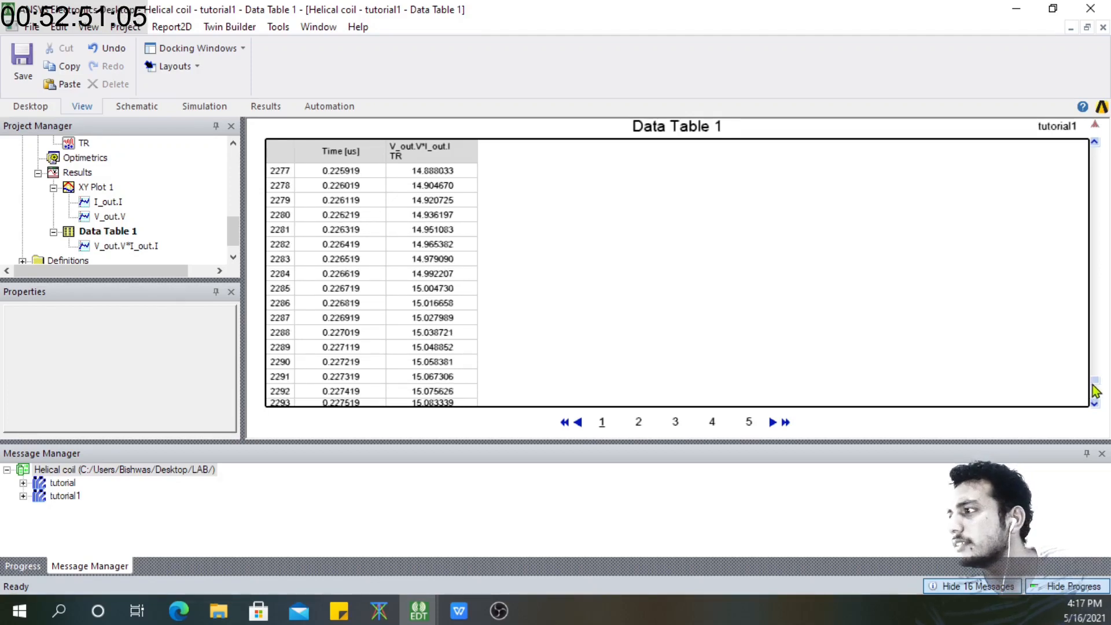
pyautogui.moveTo(1095, 381)
pyautogui.mouseDown()
pyautogui.moveTo(1100, 405)
pyautogui.moveTo(1099, 390)
pyautogui.mouseUp()
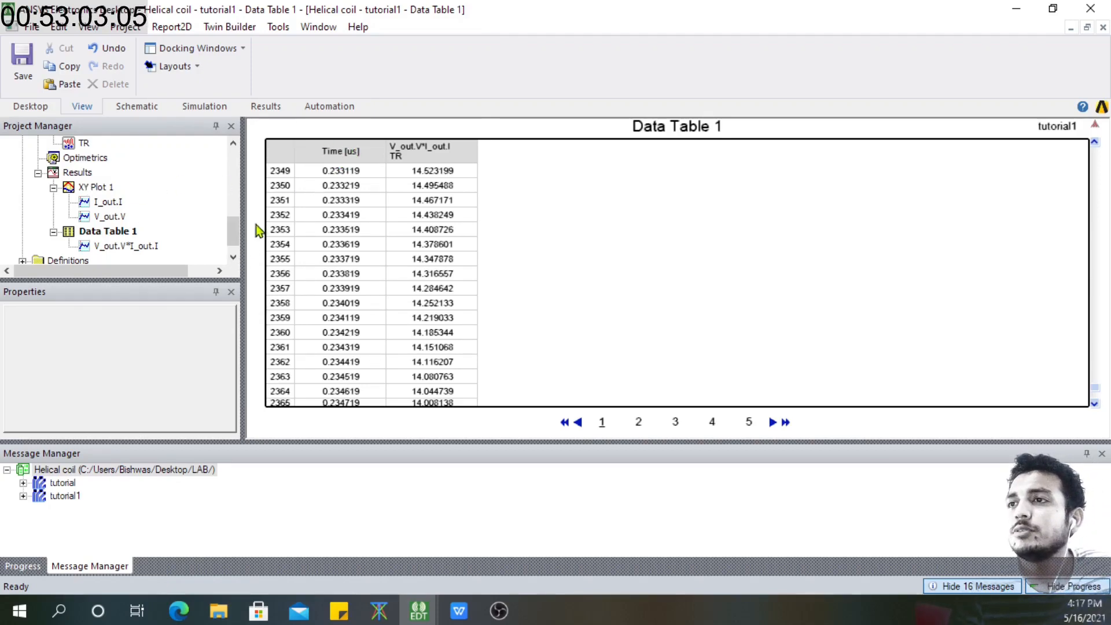
# Collapse tutorial1, expand the Analysis and Results branches of the tutorial design, and select its Results
pyautogui.moveTo(234, 230); pyautogui.dragTo(237, 205)
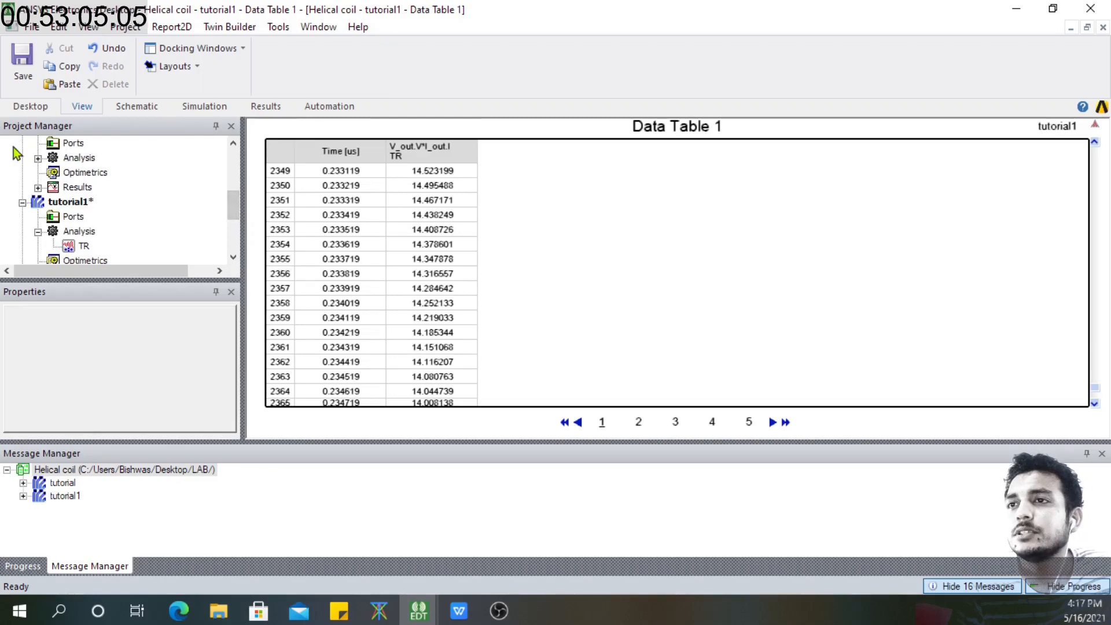
pyautogui.click(23, 202)
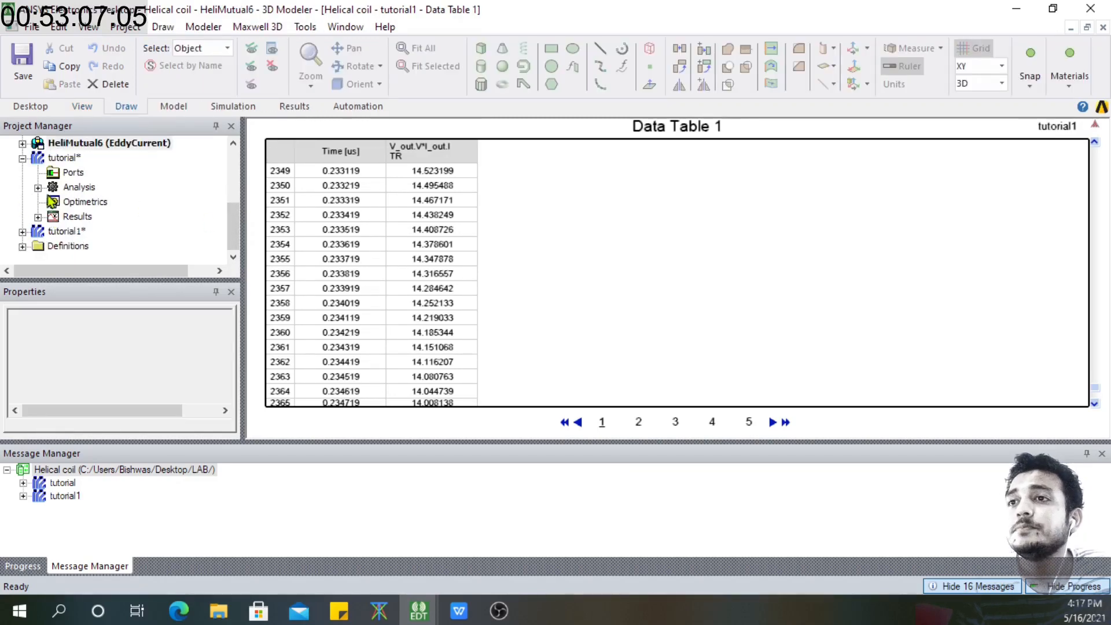
pyautogui.click(39, 188)
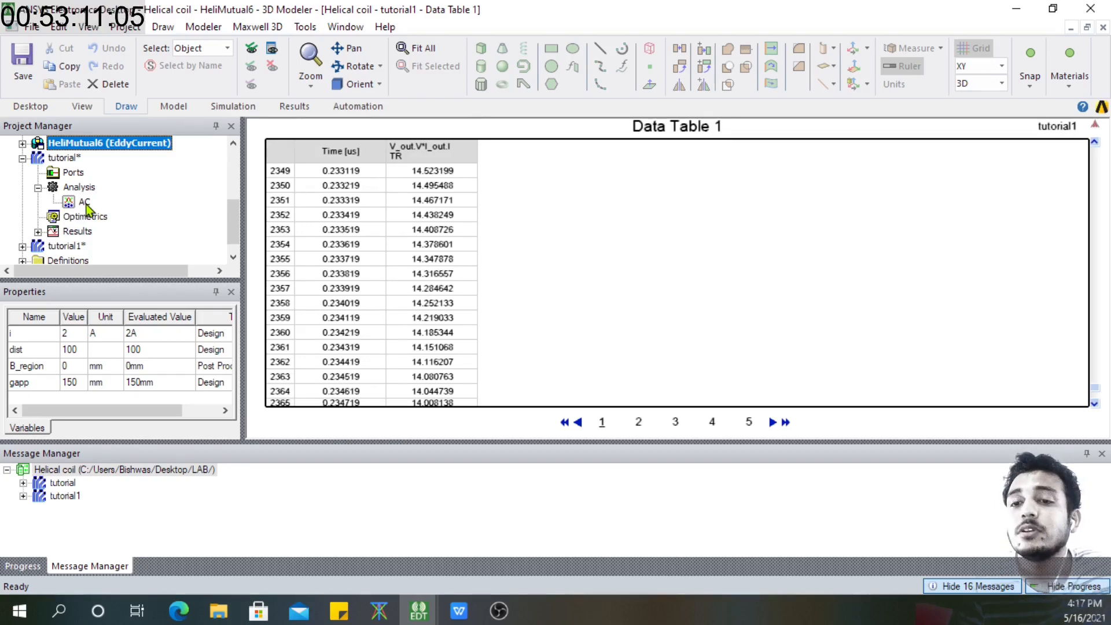
pyautogui.click(37, 232)
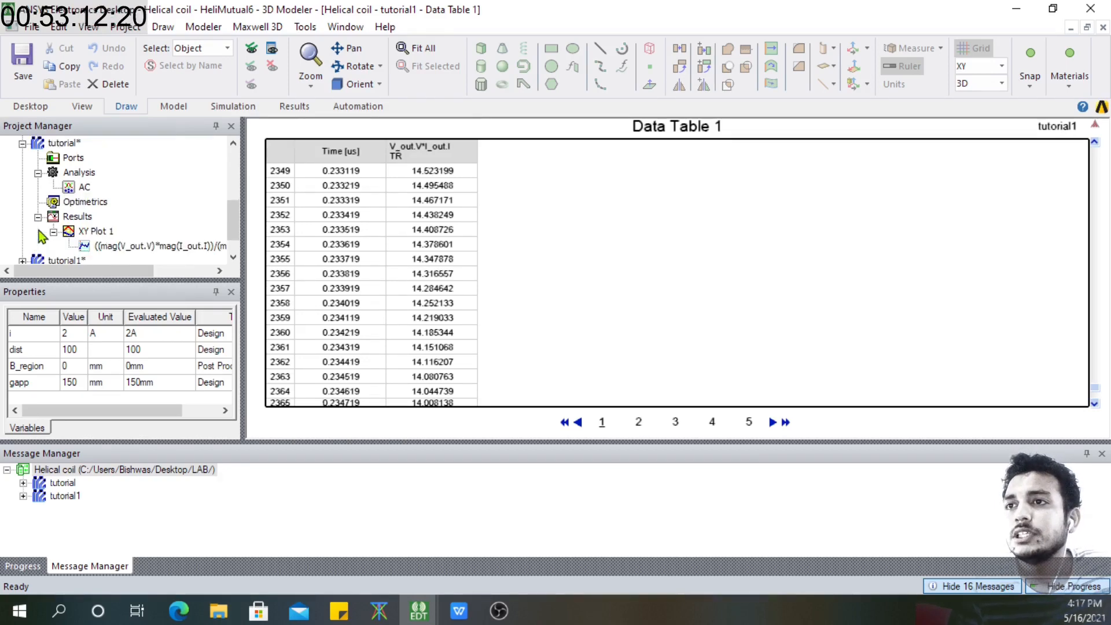
pyautogui.click(83, 219)
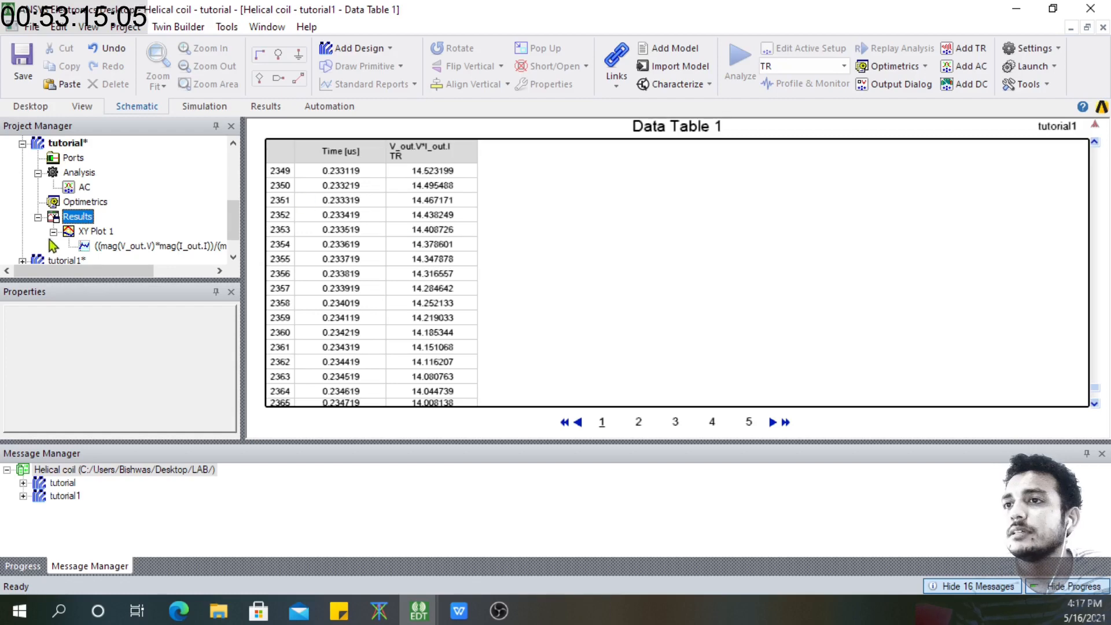